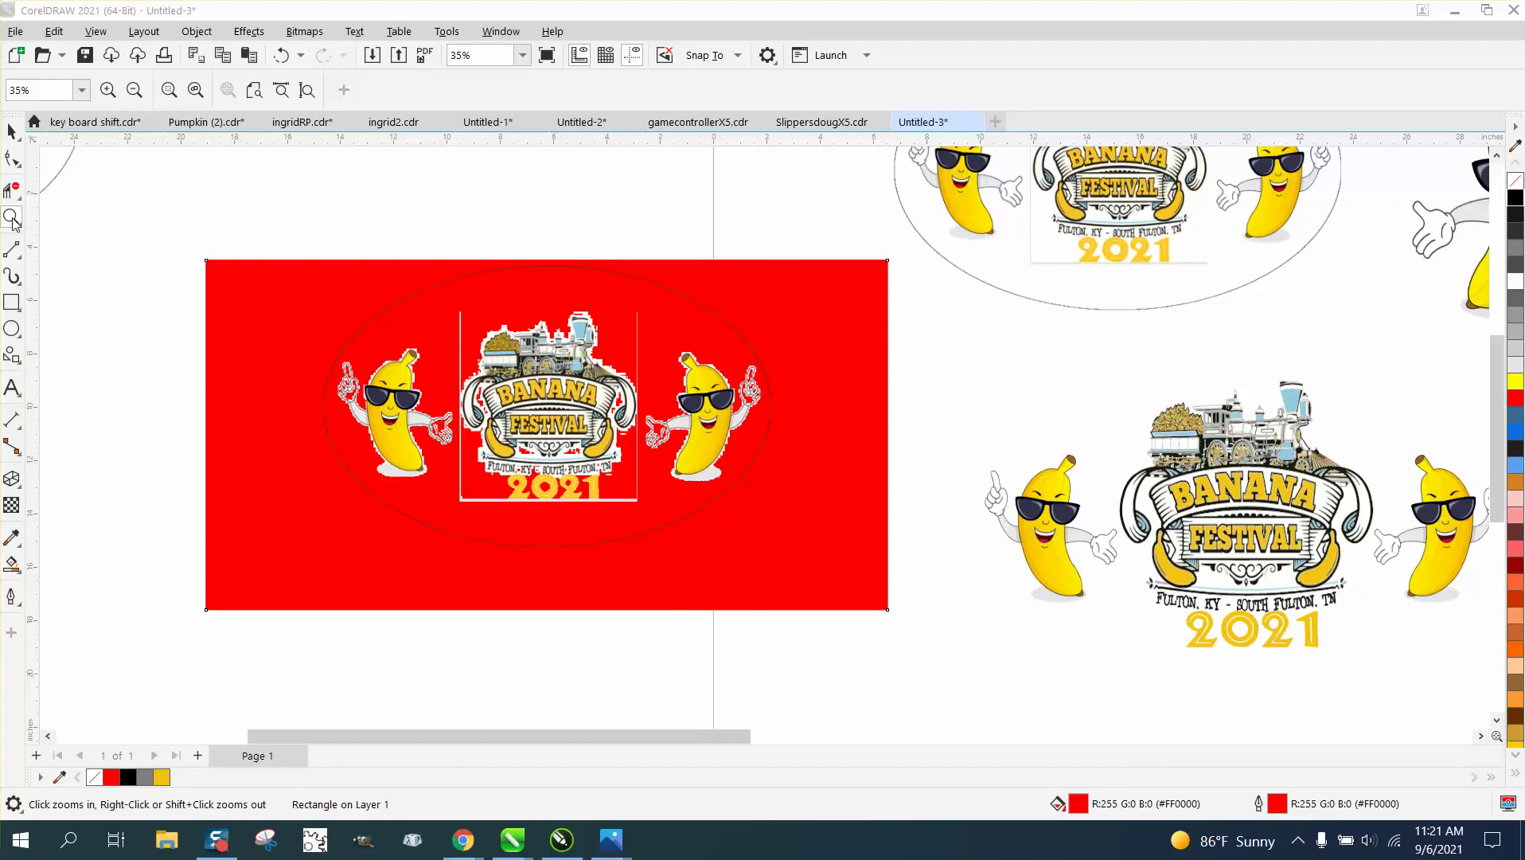
- Zoom in to inspect the left banana mascot, its stem edges and the train's smokestack
{"action": "left_click_drag", "start_coordinate": [302, 276], "coordinate": [930, 595]}
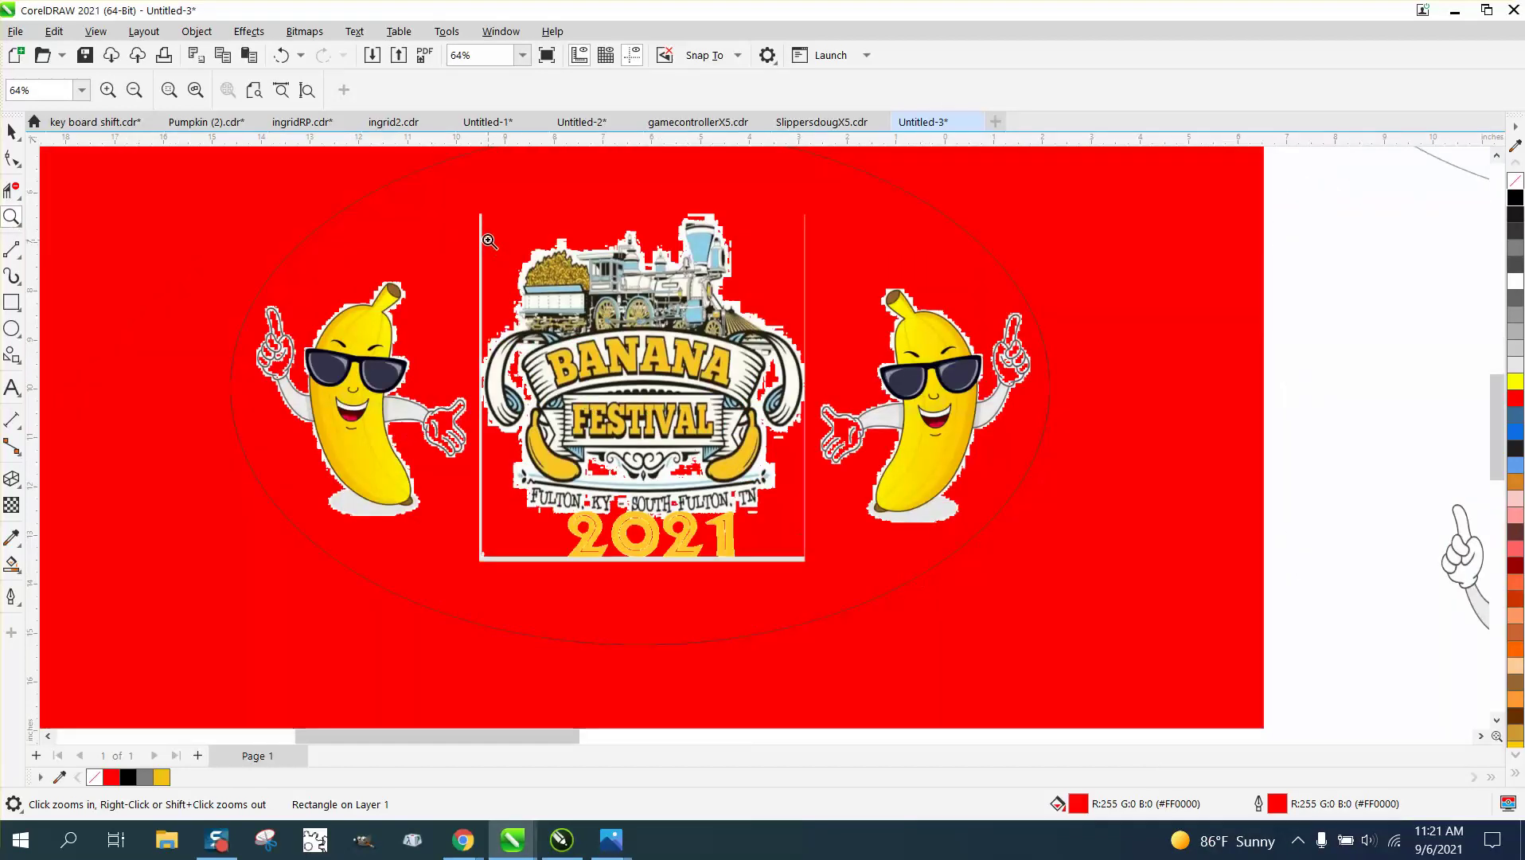
{"action": "left_click_drag", "start_coordinate": [360, 279], "coordinate": [439, 348]}
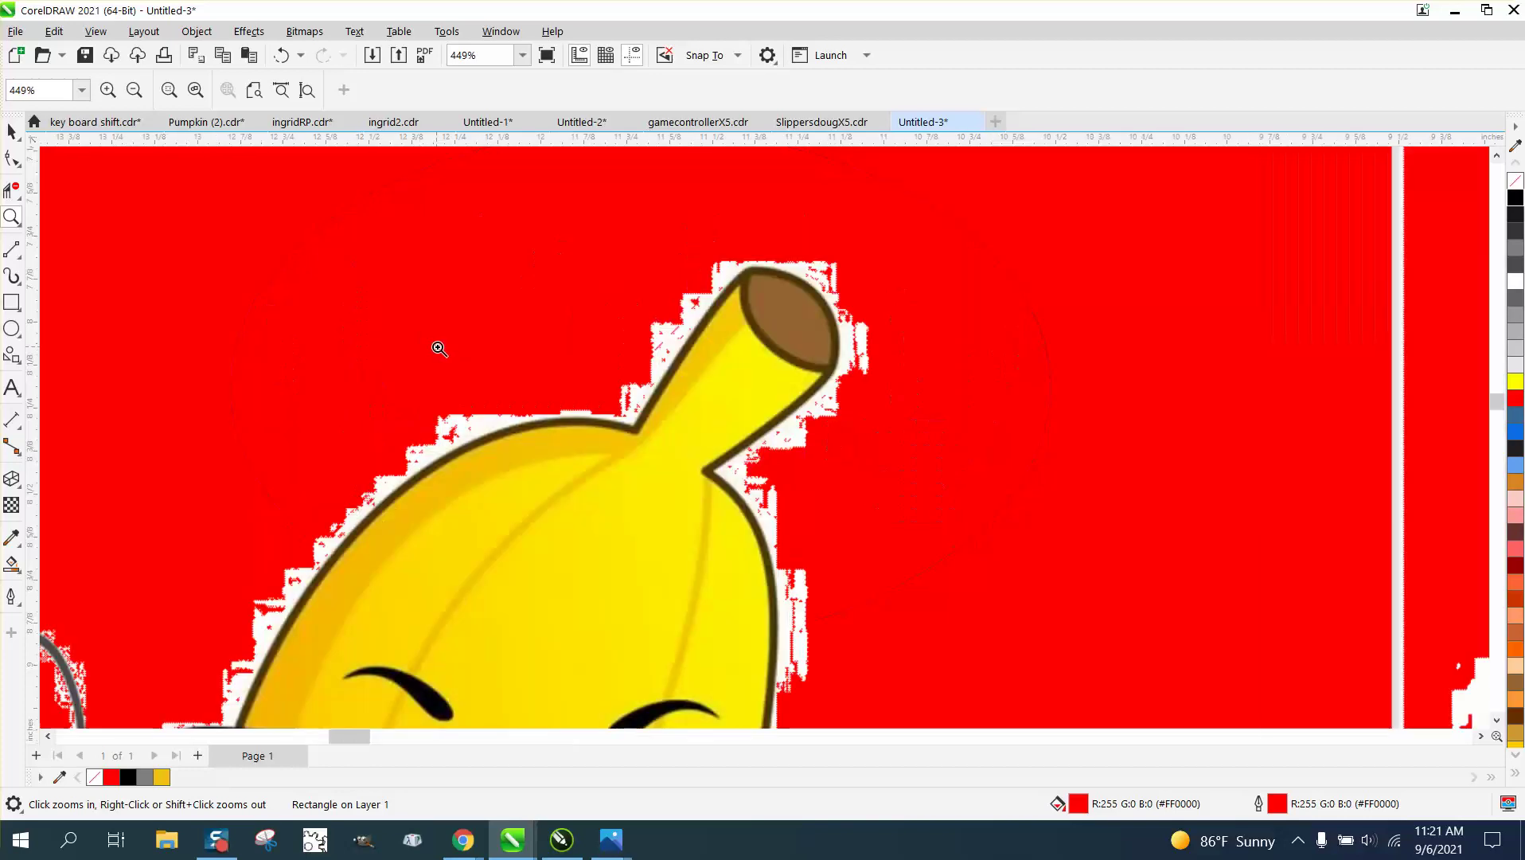
{"action": "right_click", "coordinate": [692, 341]}
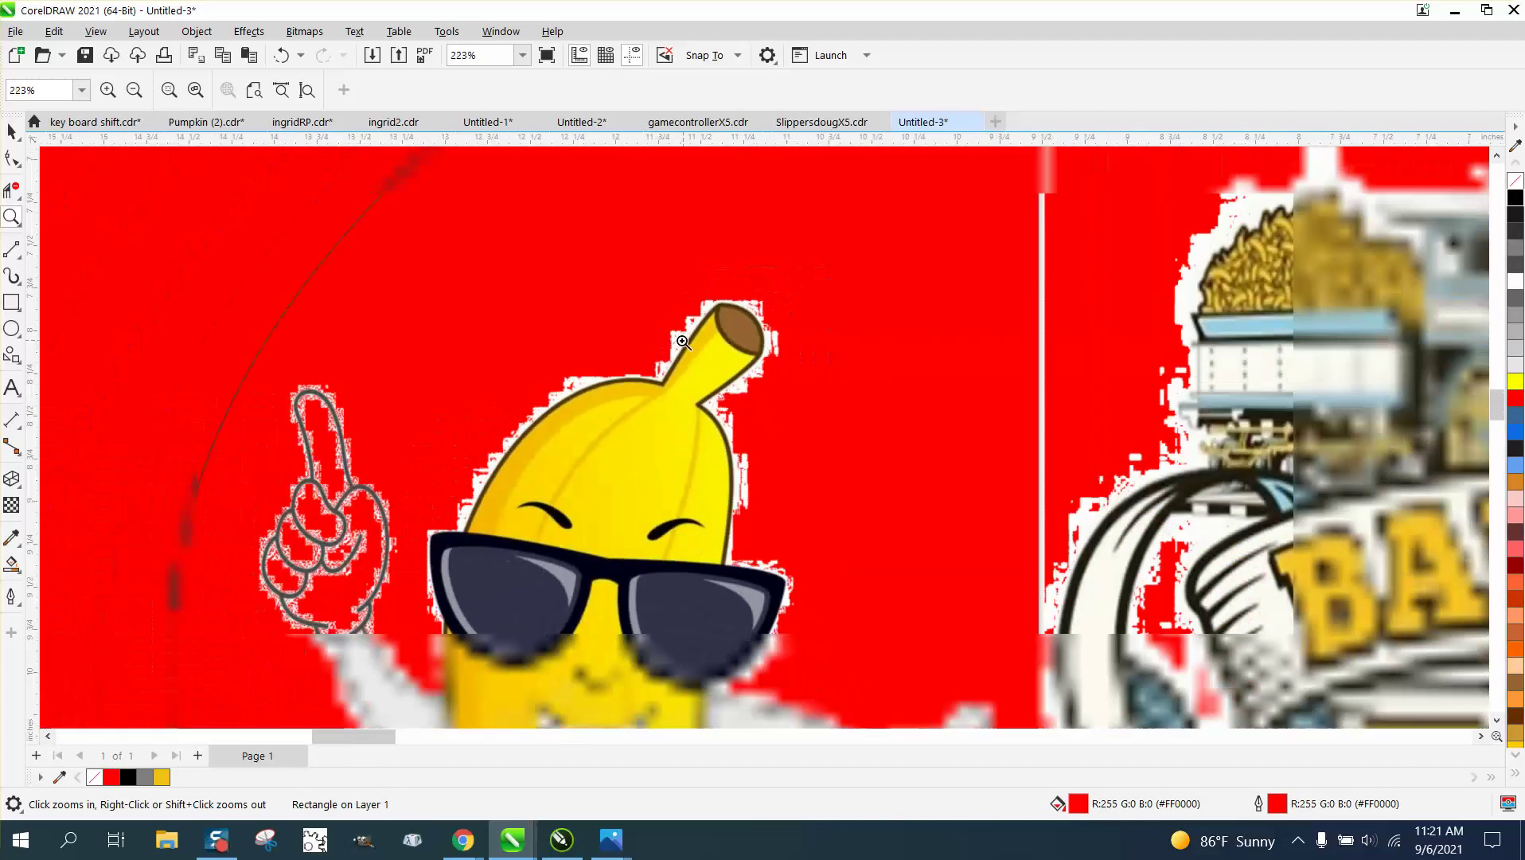
{"action": "scroll", "coordinate": [529, 465], "scroll_direction": "down", "scroll_amount": 1}
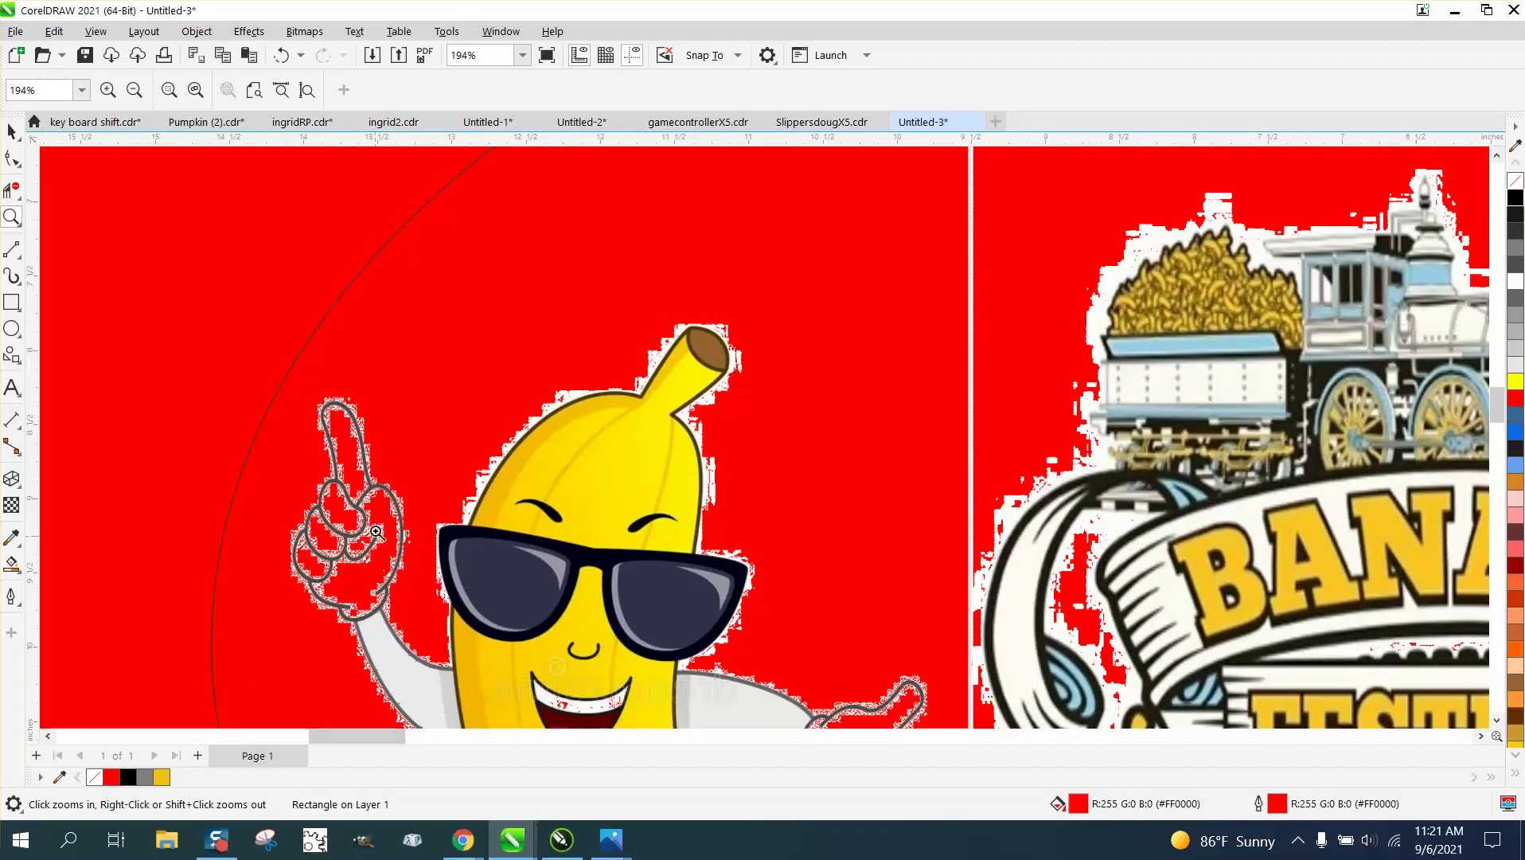
{"action": "scroll", "coordinate": [414, 525], "scroll_direction": "down", "scroll_amount": 4}
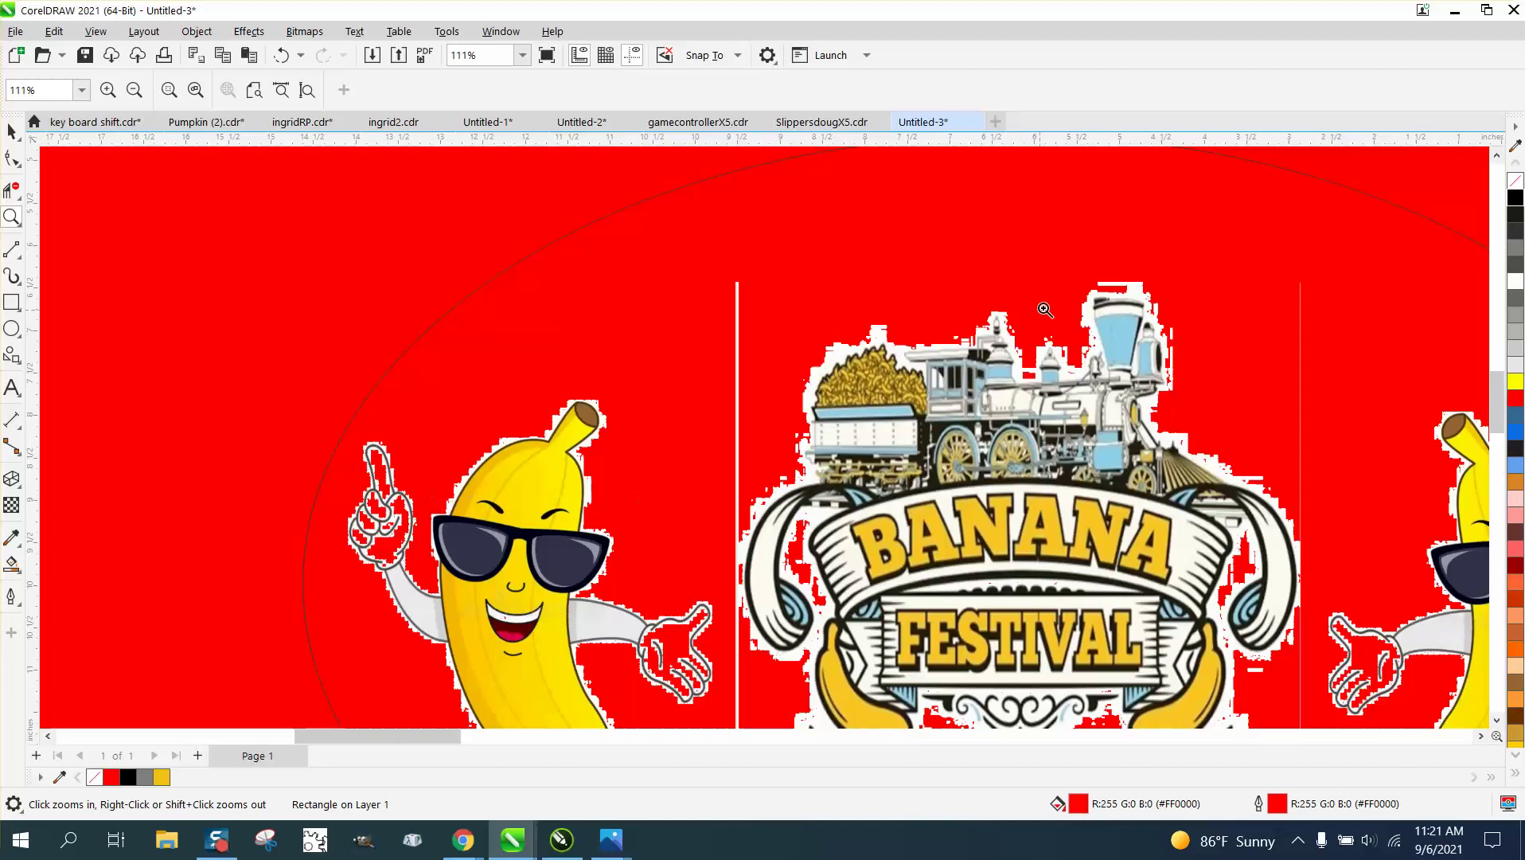
{"action": "left_click", "coordinate": [1197, 340]}
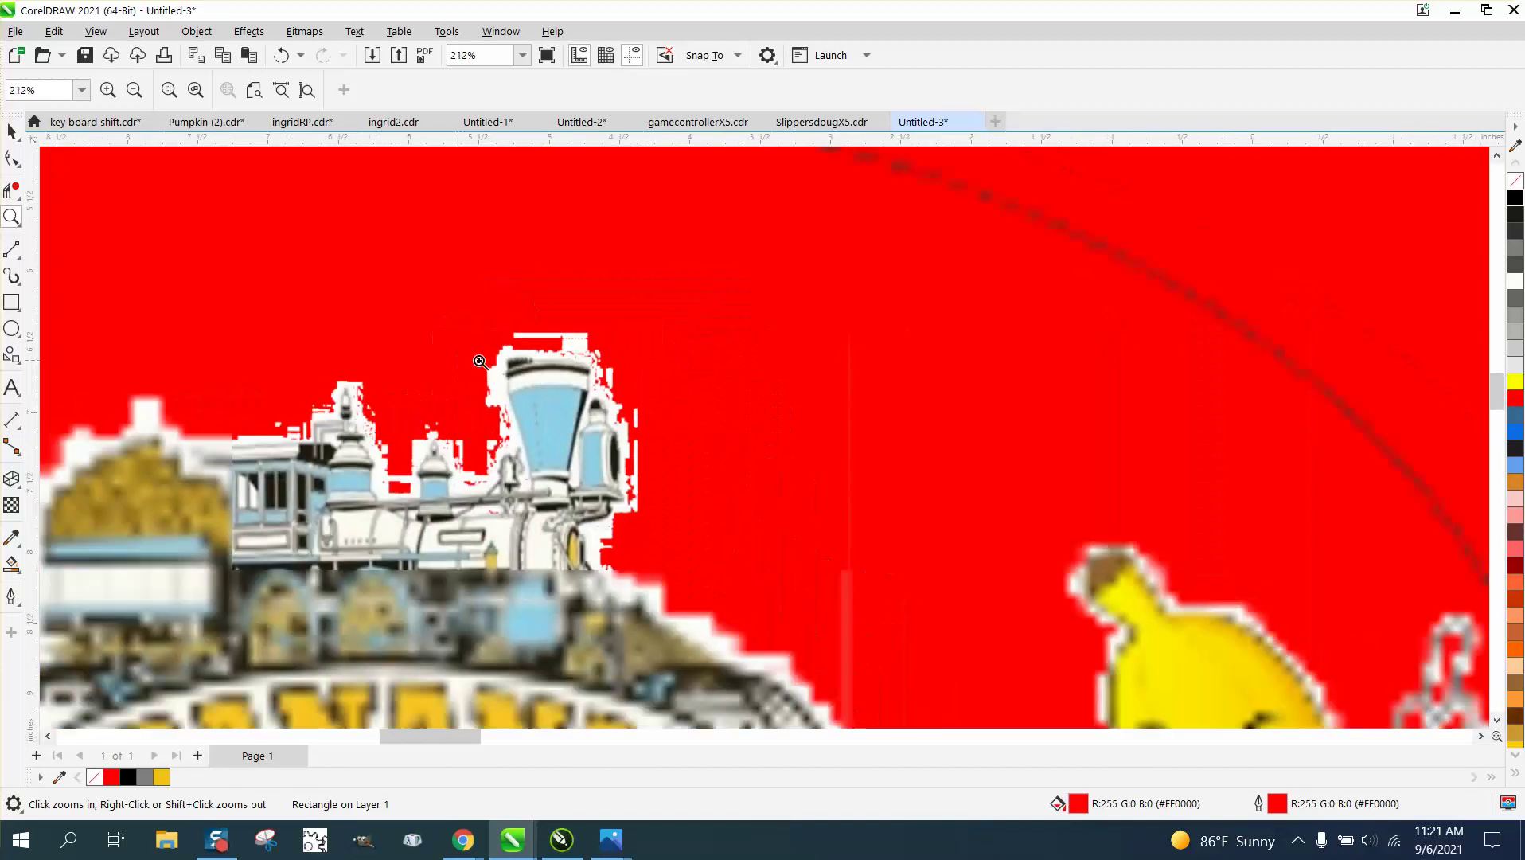
{"action": "scroll", "coordinate": [480, 361], "scroll_direction": "down", "scroll_amount": 7}
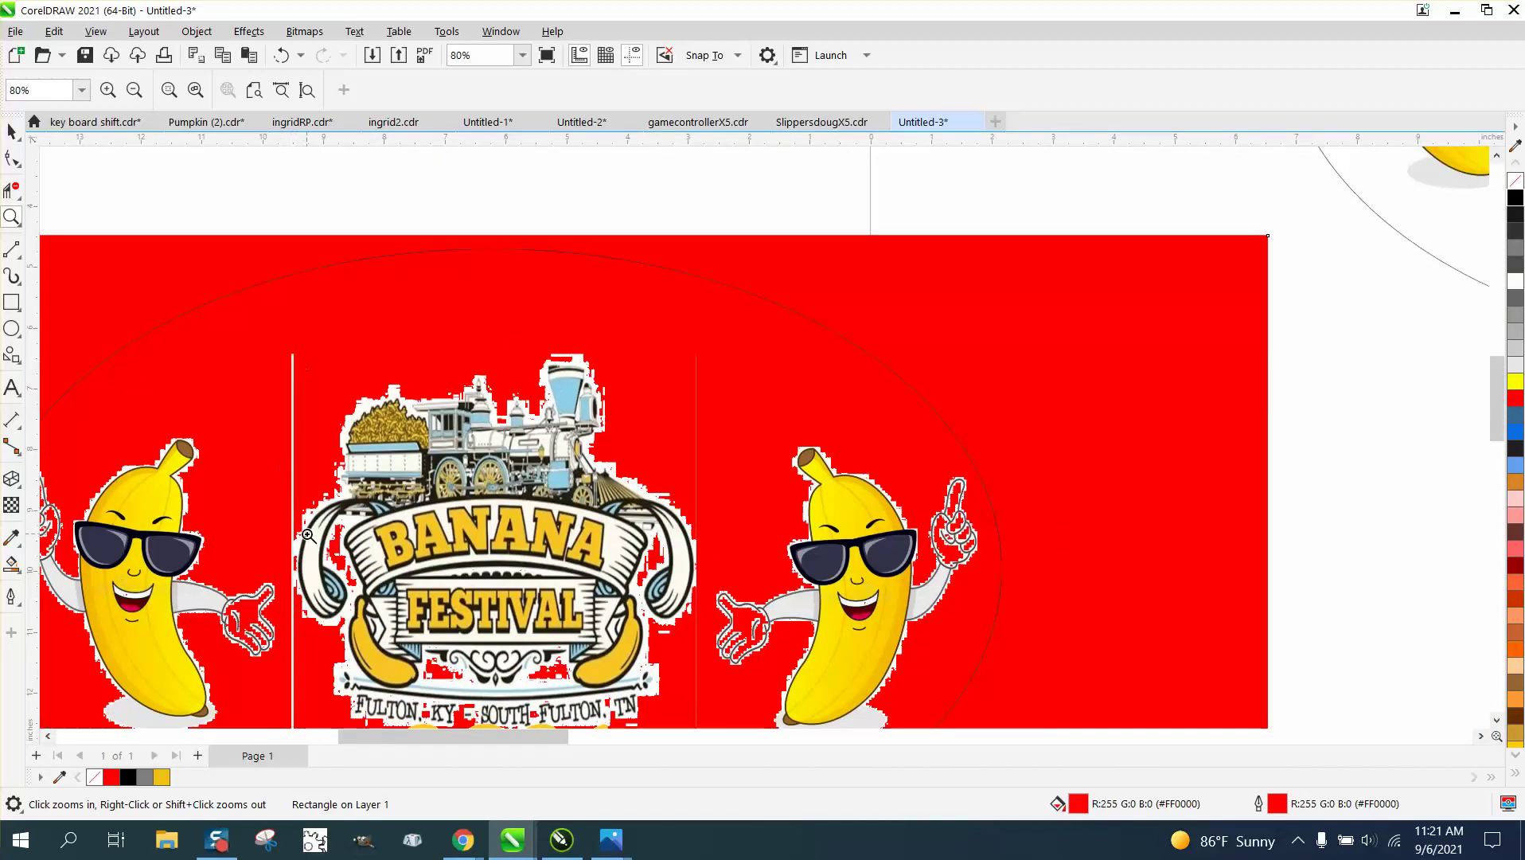
{"action": "scroll", "coordinate": [308, 535], "scroll_direction": "down", "scroll_amount": 4}
{"action": "scroll", "coordinate": [390, 499], "scroll_direction": "down", "scroll_amount": 4}
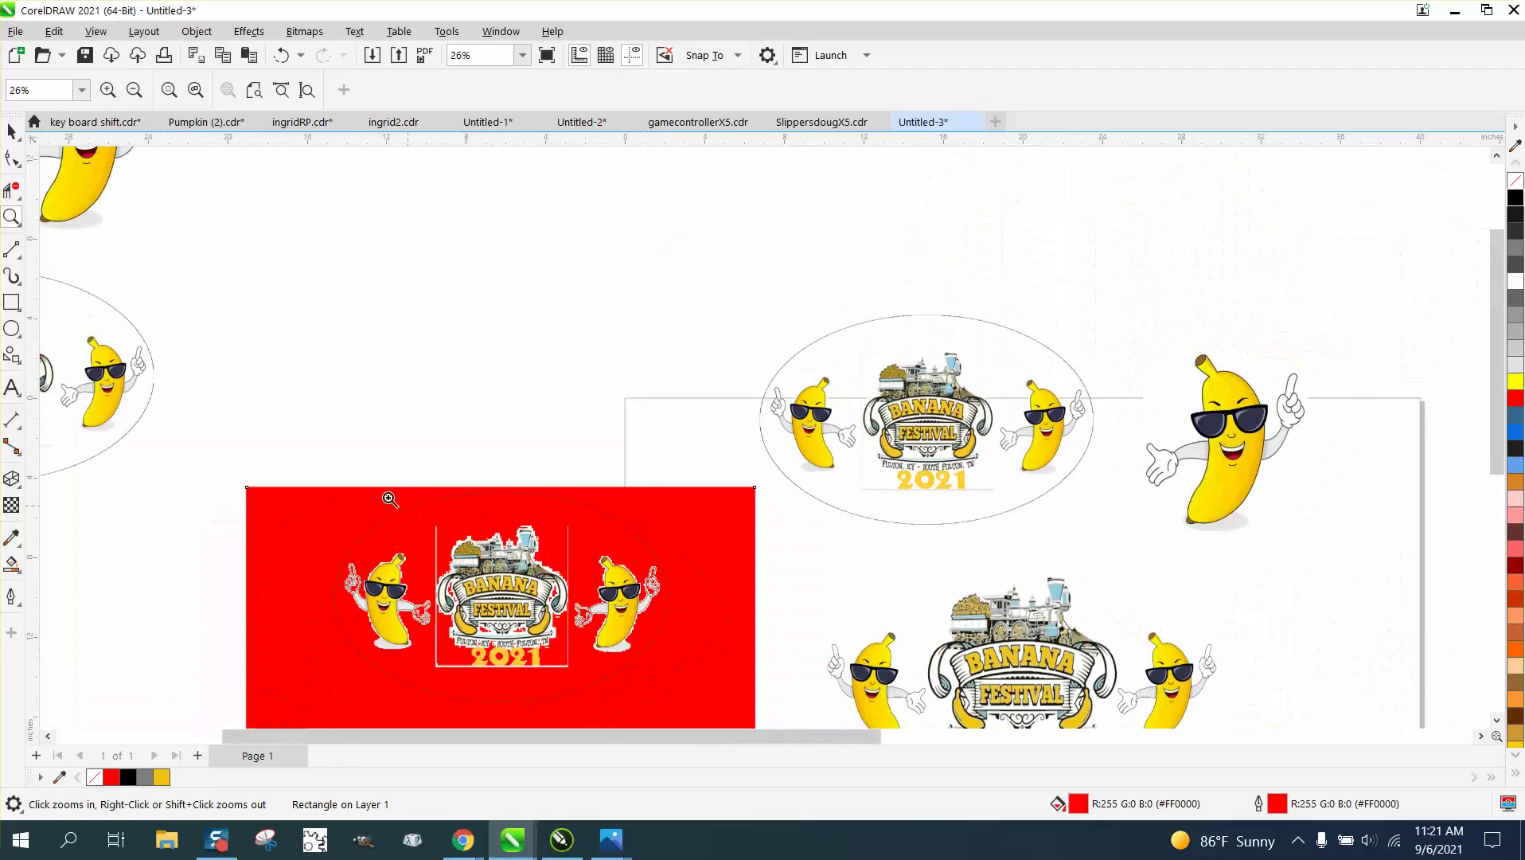
- Move the red Banana Festival banner onto the page and view all the artwork
{"action": "left_click", "coordinate": [11, 131]}
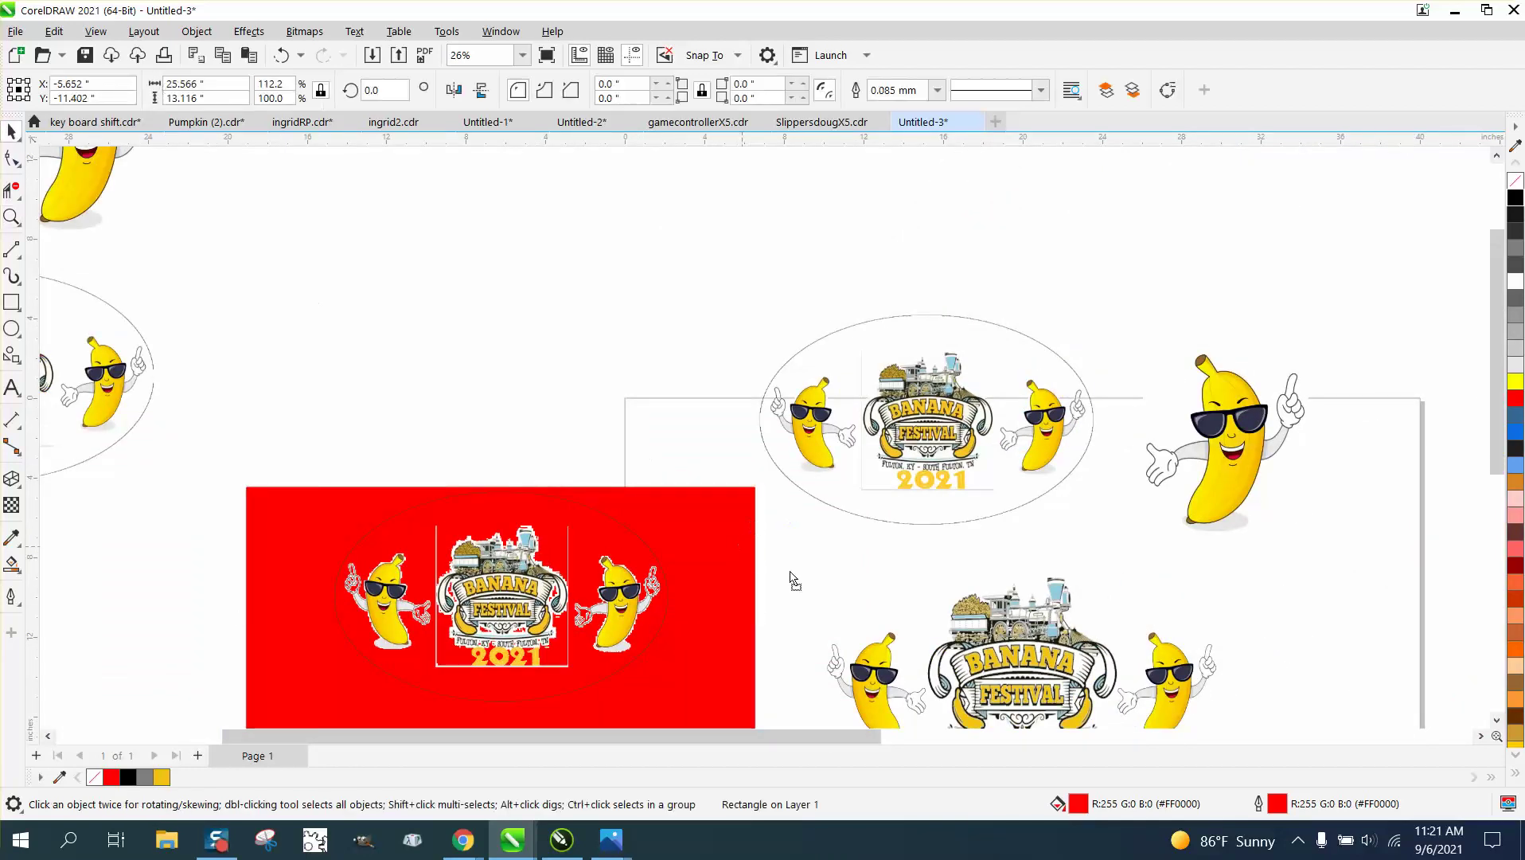
{"action": "left_click_drag", "start_coordinate": [581, 546], "coordinate": [1097, 615]}
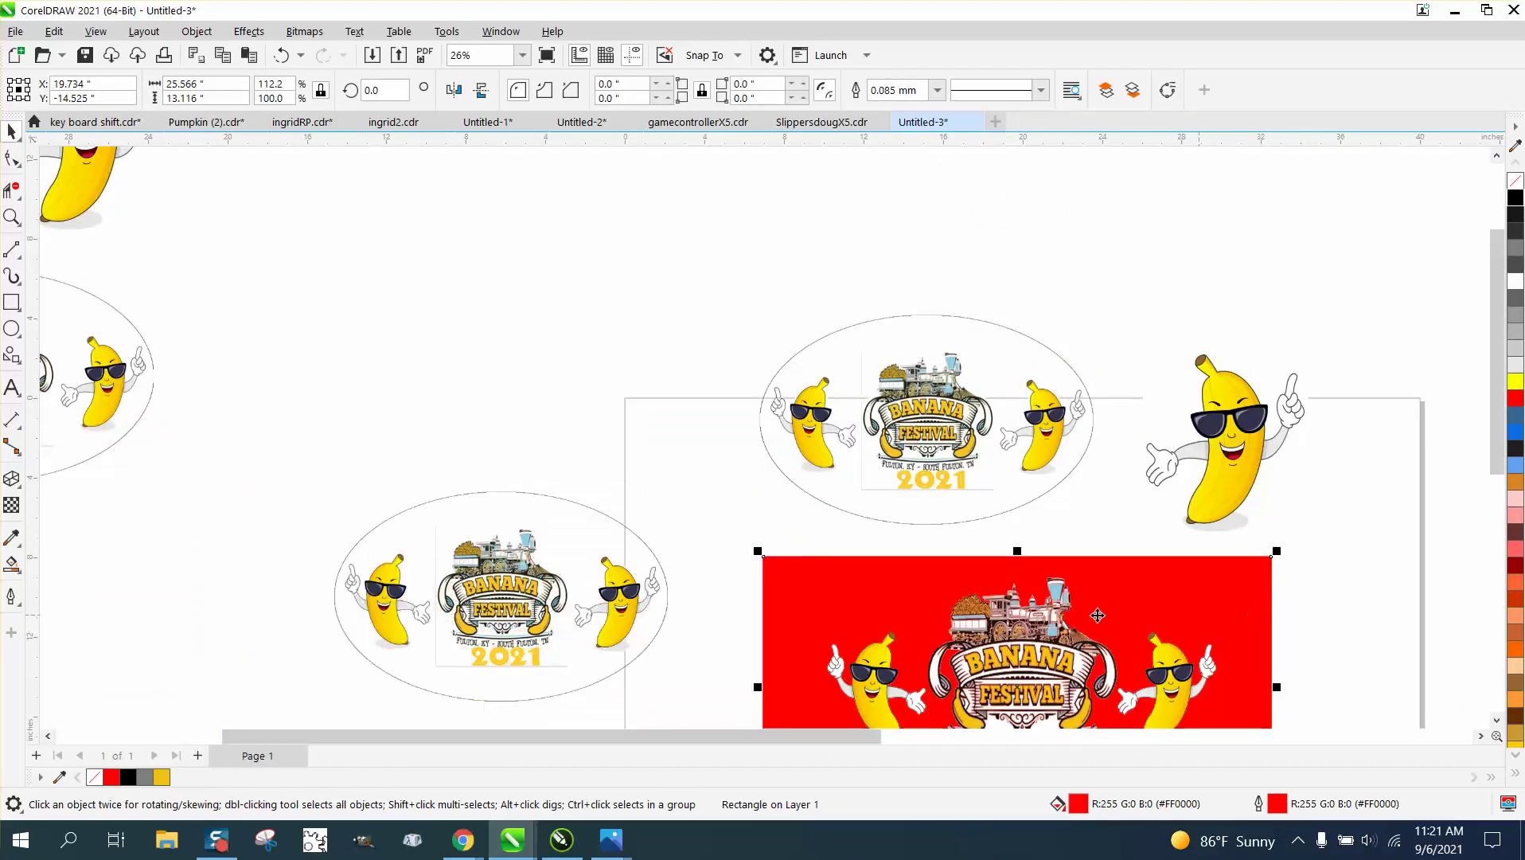
{"action": "left_click", "coordinate": [11, 216]}
{"action": "scroll", "coordinate": [860, 605], "scroll_direction": "down", "scroll_amount": 2}
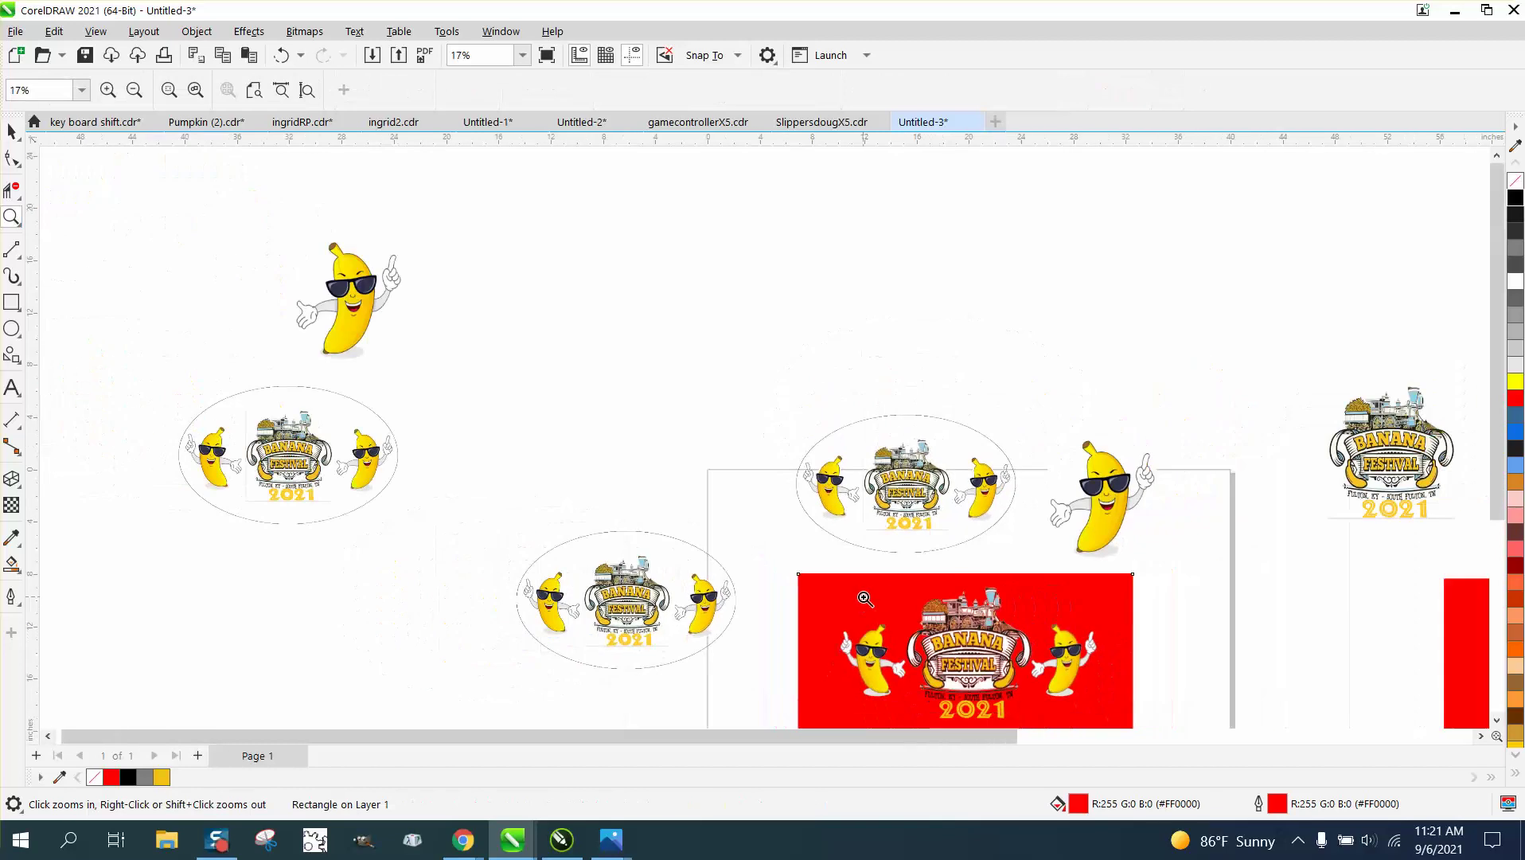
{"action": "scroll", "coordinate": [1110, 740], "scroll_direction": "up", "scroll_amount": 5}
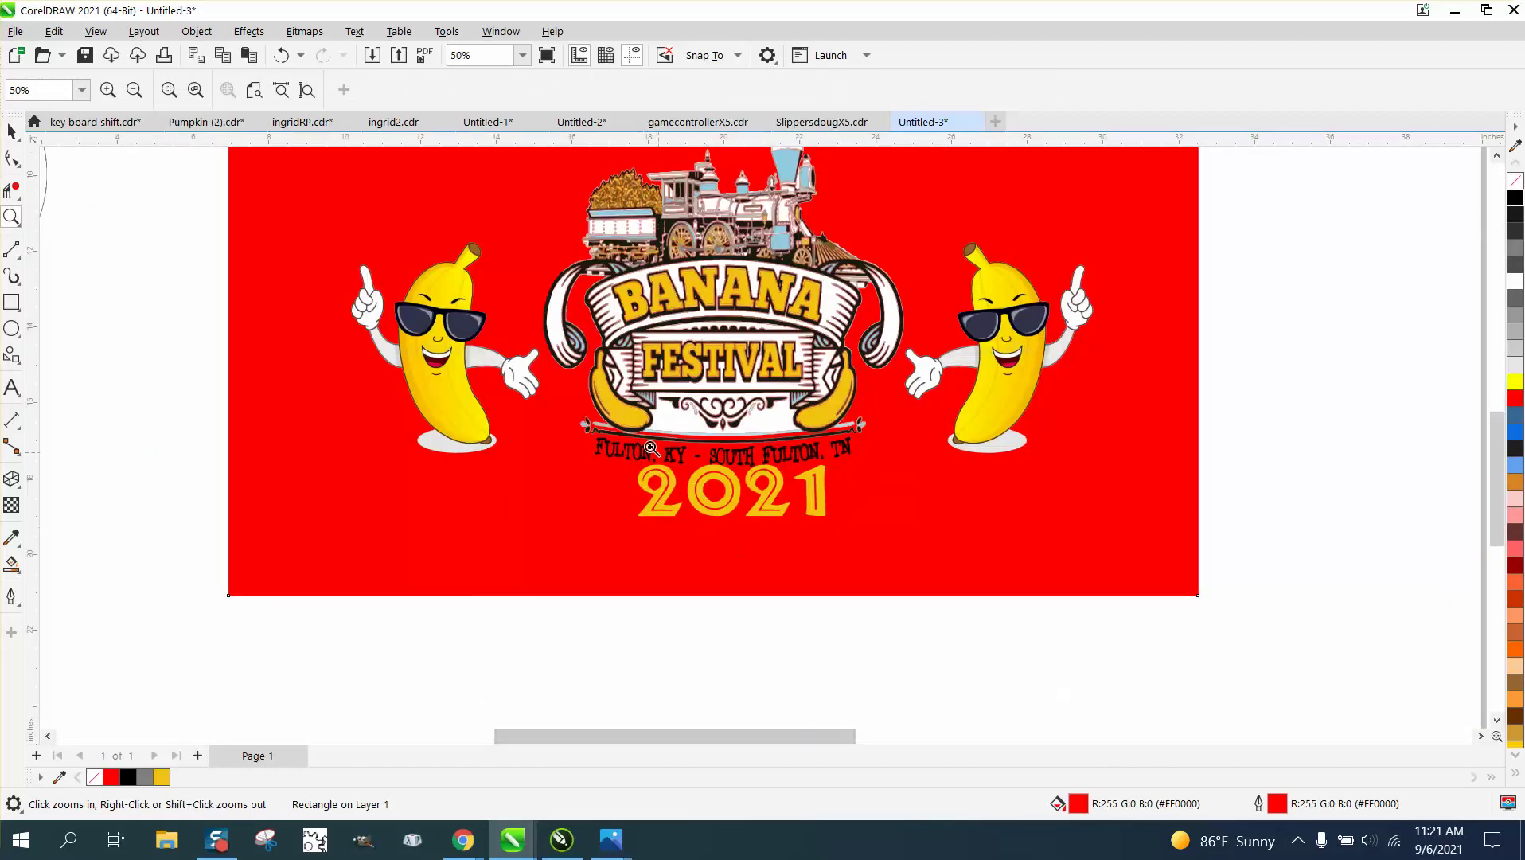
- Zoom in on the FULTON, KY and 2021 text and the left banana's raised hand
{"action": "left_click_drag", "start_coordinate": [578, 419], "coordinate": [894, 497]}
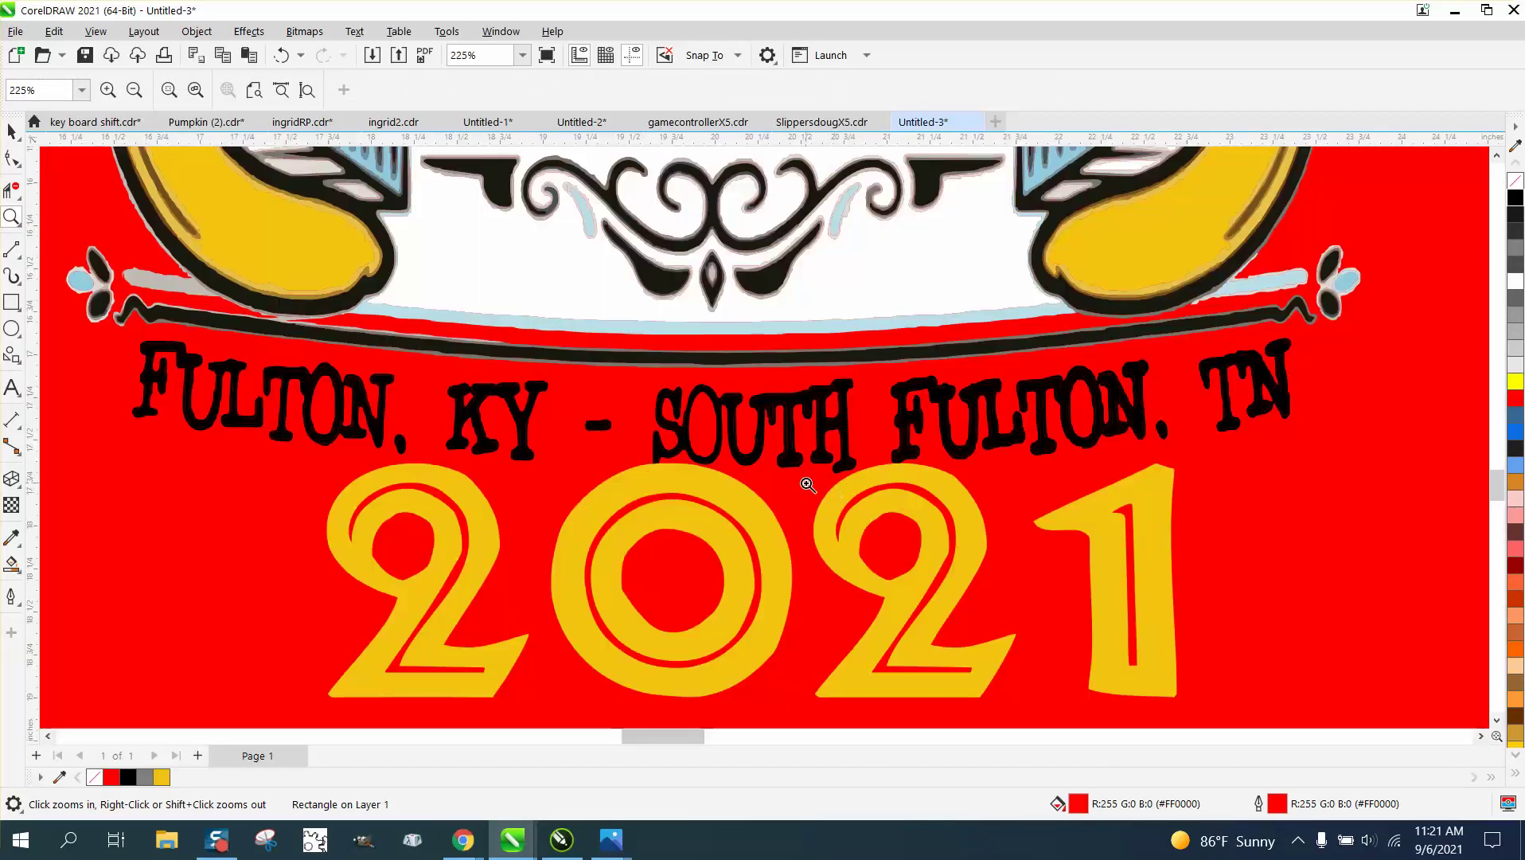
{"action": "scroll", "coordinate": [811, 585], "scroll_direction": "down", "scroll_amount": 1}
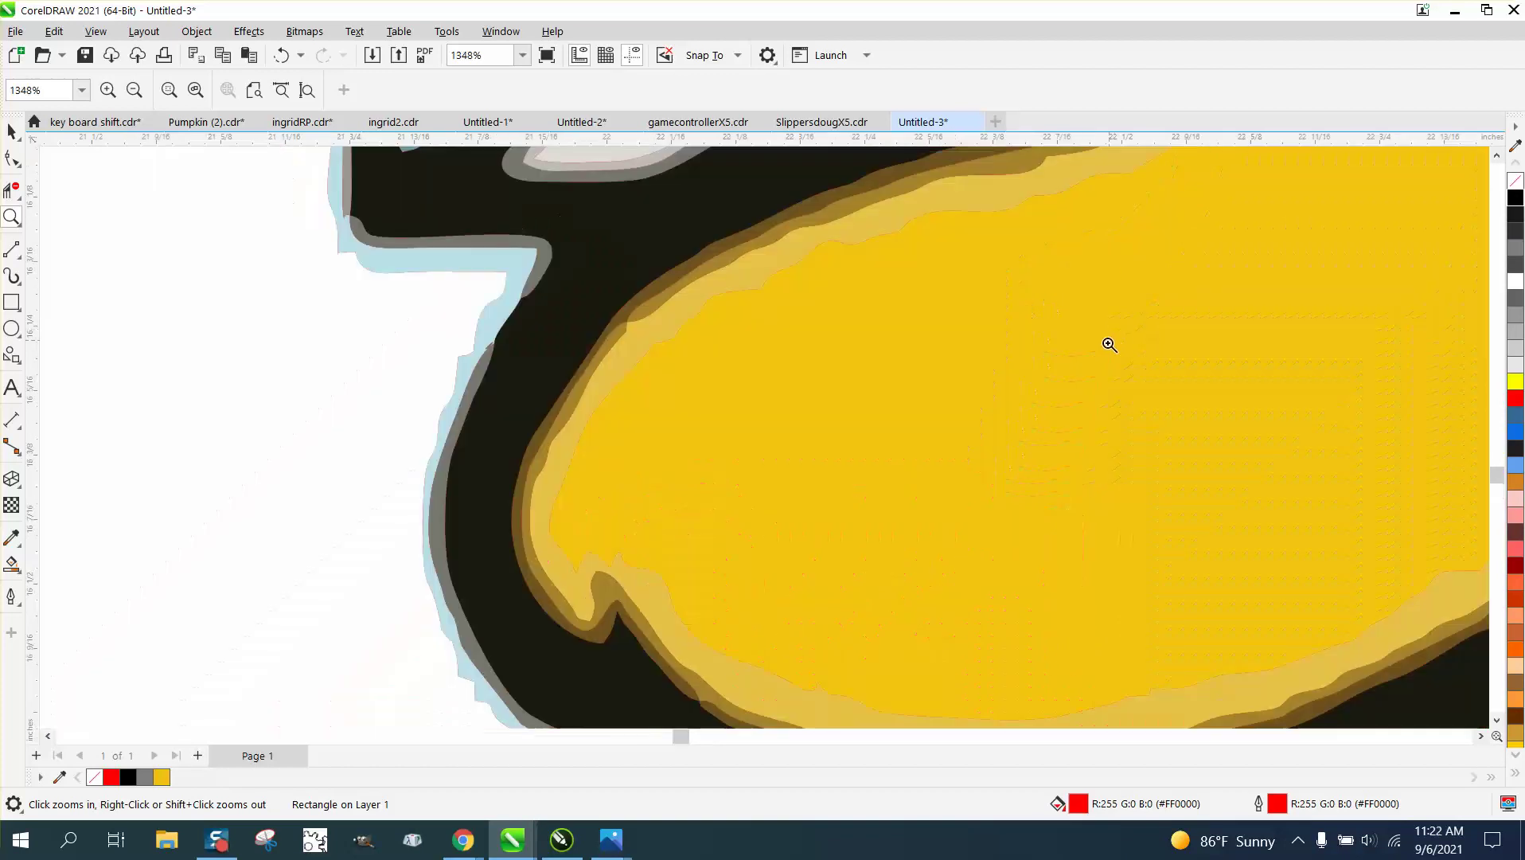
{"action": "scroll", "coordinate": [1107, 338], "scroll_direction": "up", "scroll_amount": 7}
{"action": "scroll", "coordinate": [786, 374], "scroll_direction": "down", "scroll_amount": 8}
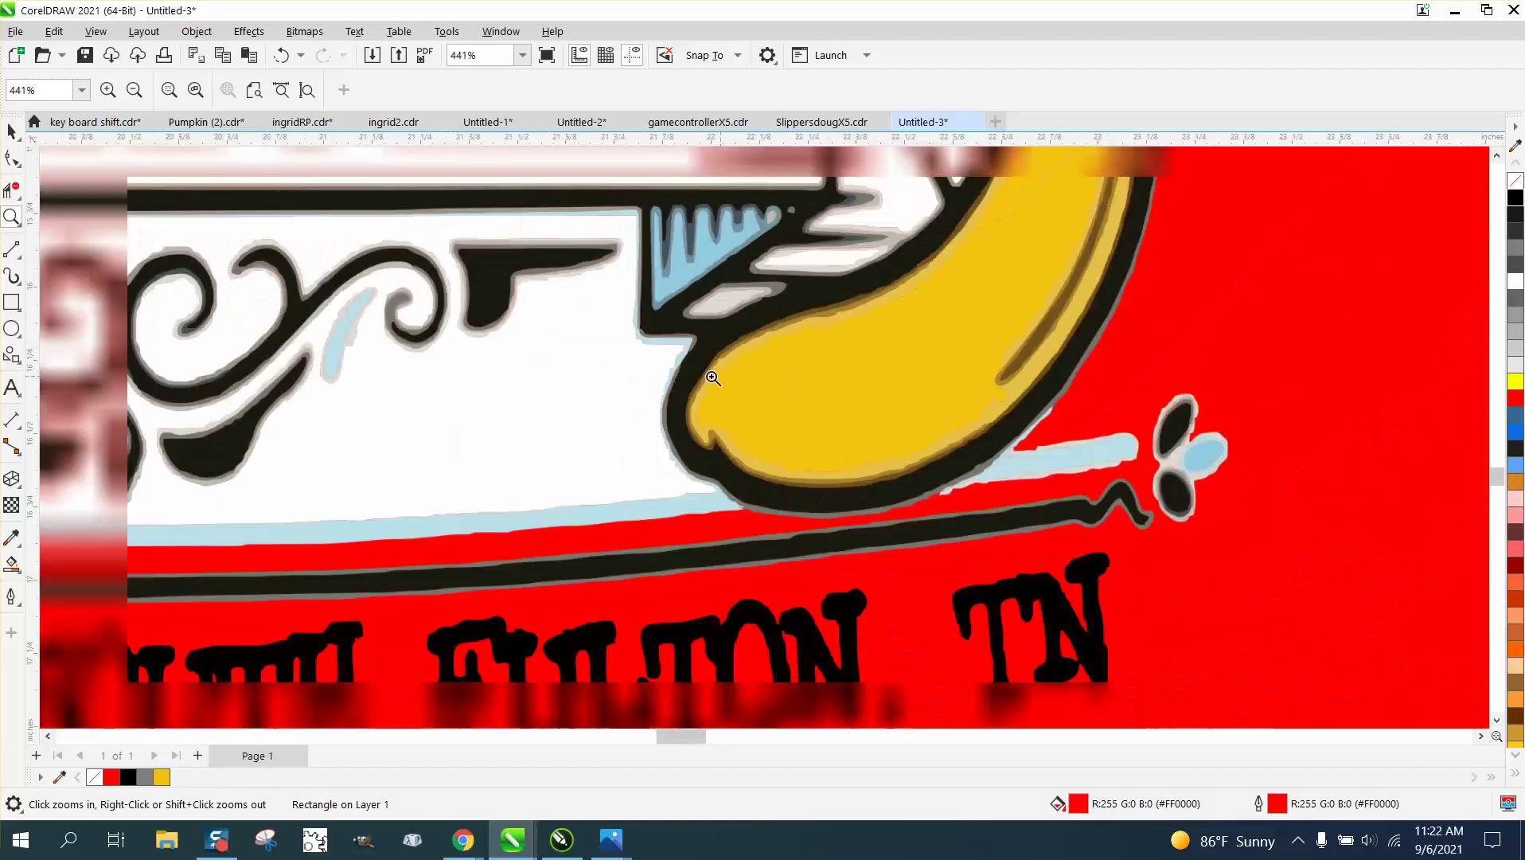
{"action": "scroll", "coordinate": [726, 379], "scroll_direction": "down", "scroll_amount": 6}
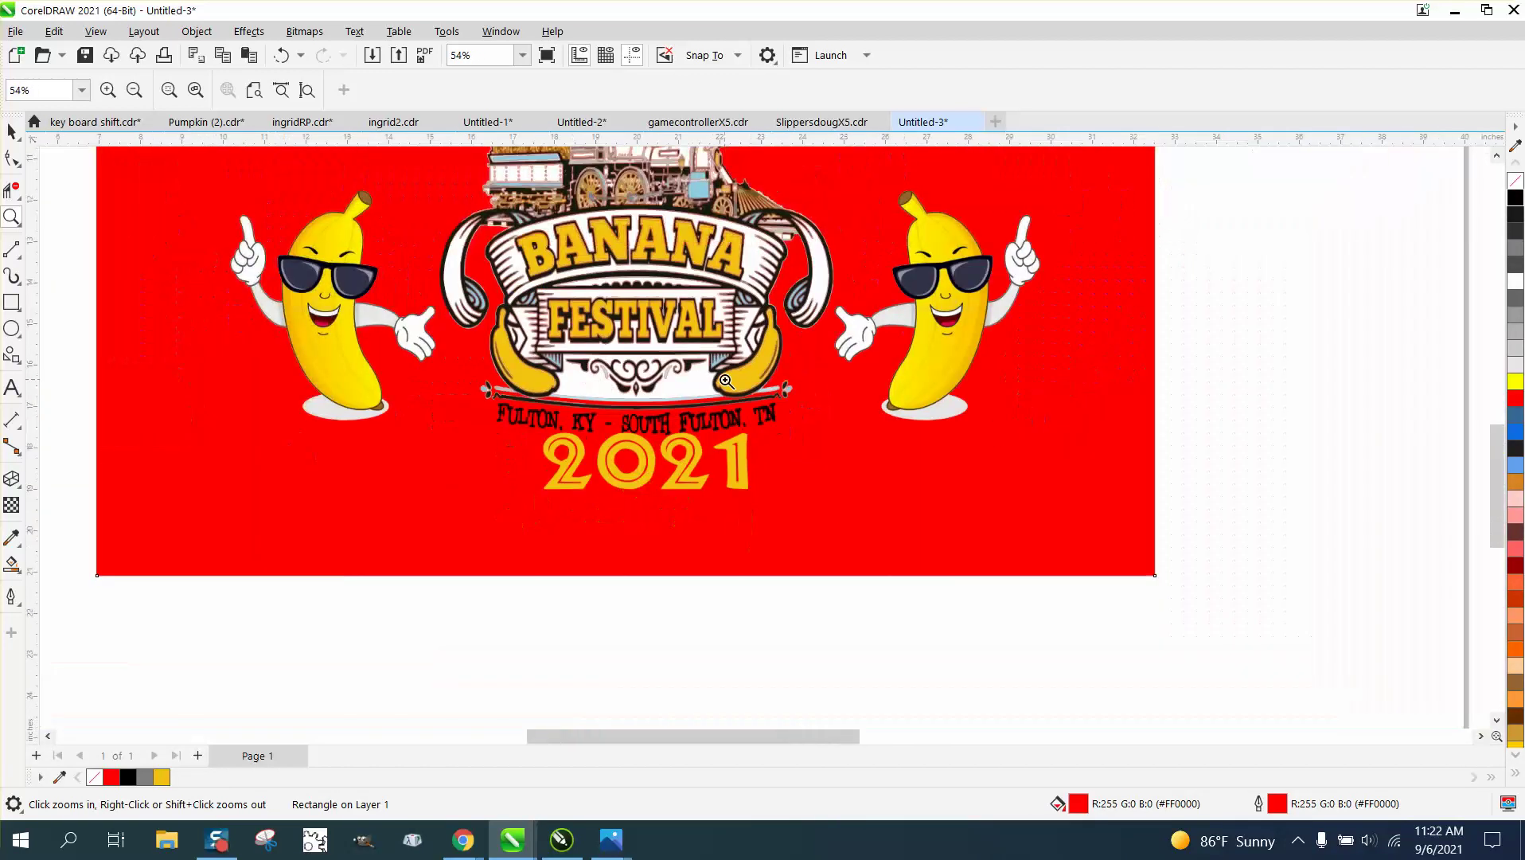
{"action": "left_click_drag", "start_coordinate": [388, 271], "coordinate": [460, 352]}
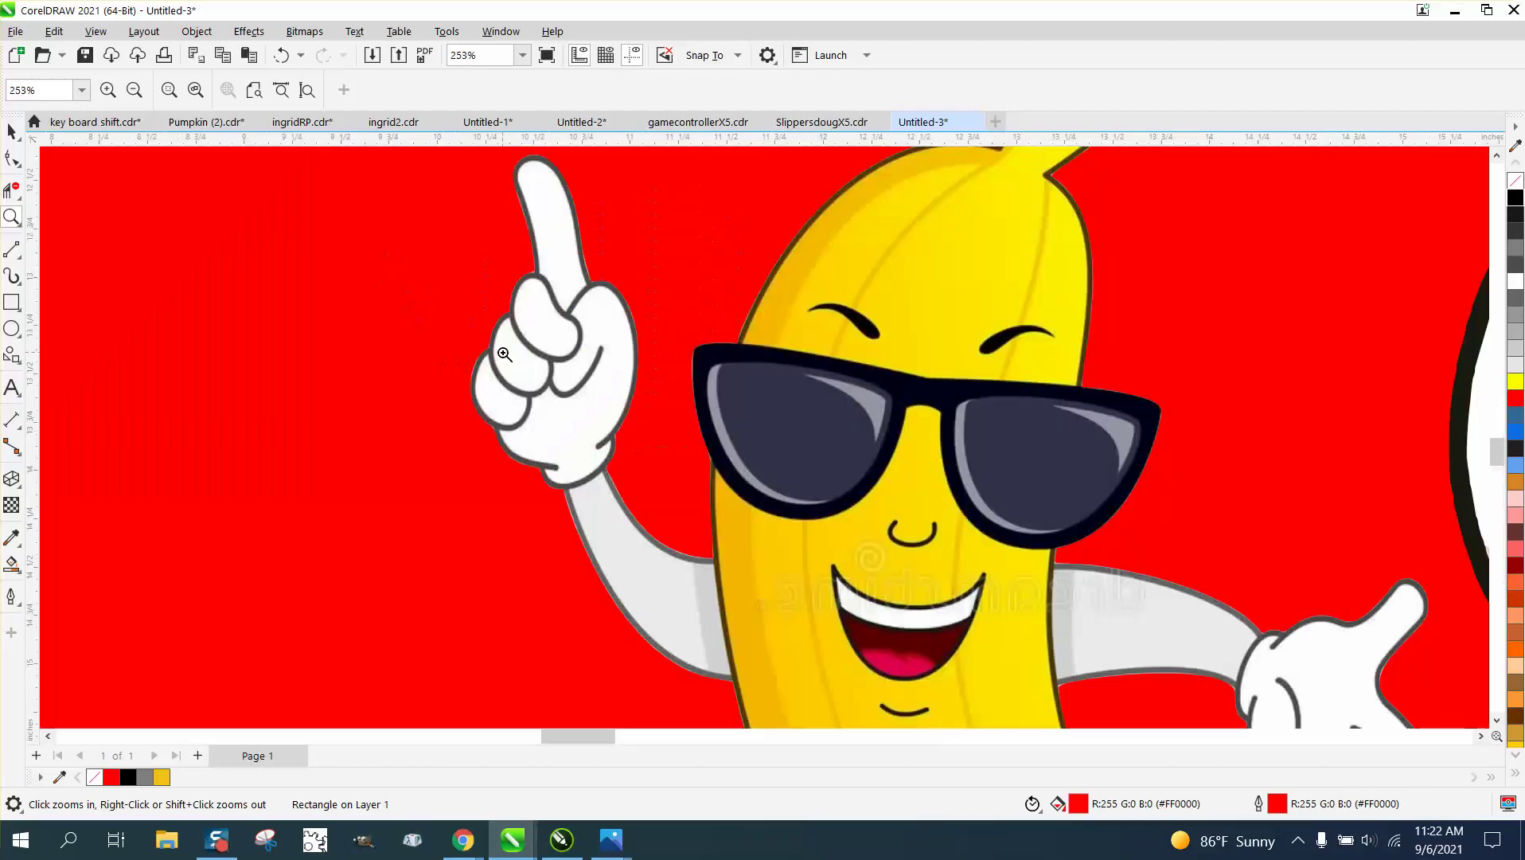
{"action": "scroll", "coordinate": [644, 422], "scroll_direction": "down", "scroll_amount": 6}
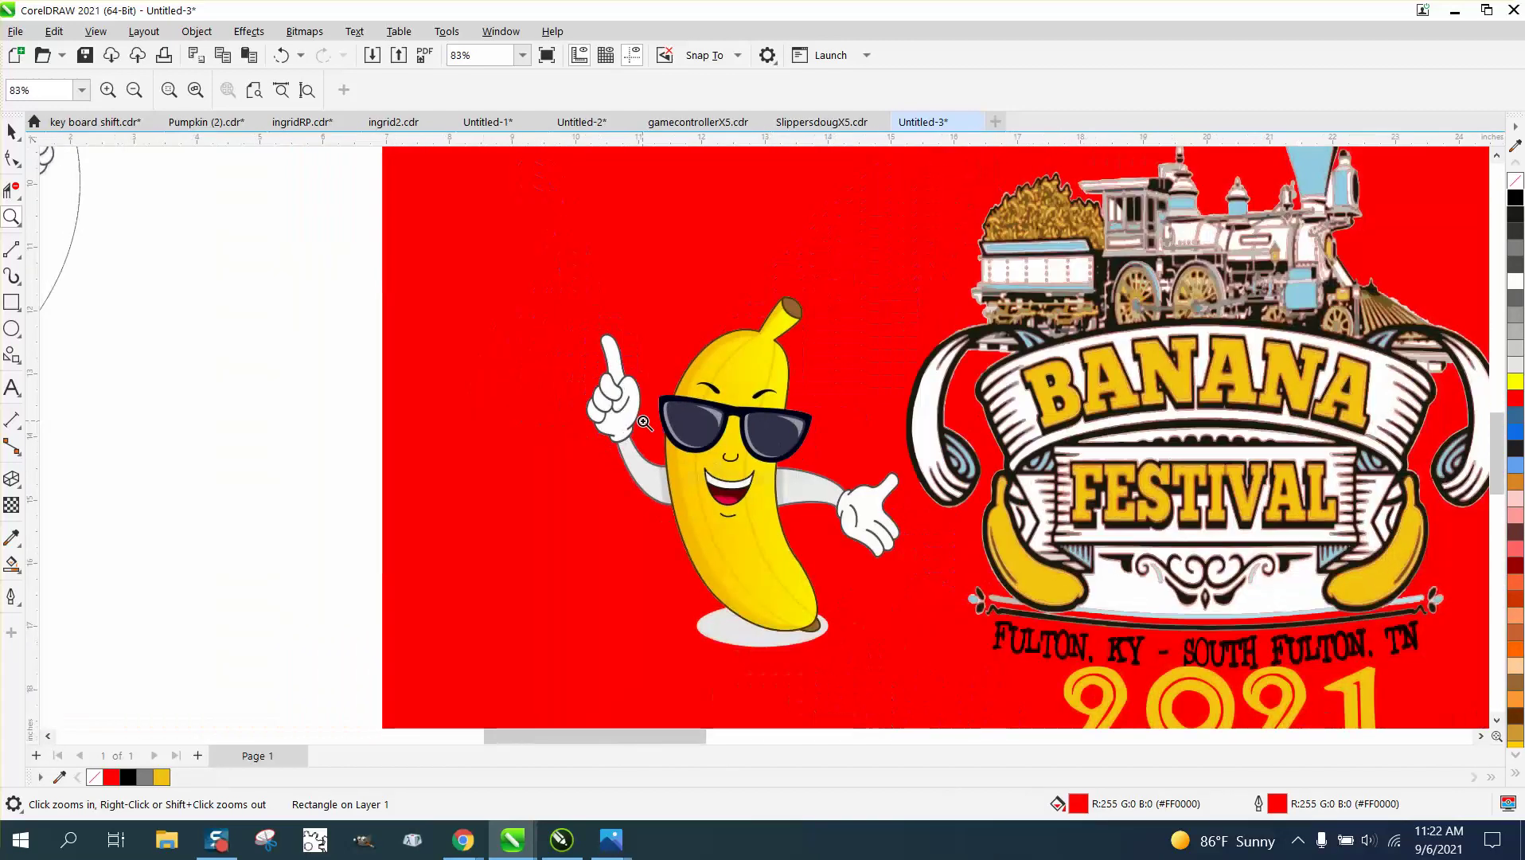
{"action": "scroll", "coordinate": [644, 422], "scroll_direction": "down", "scroll_amount": 4}
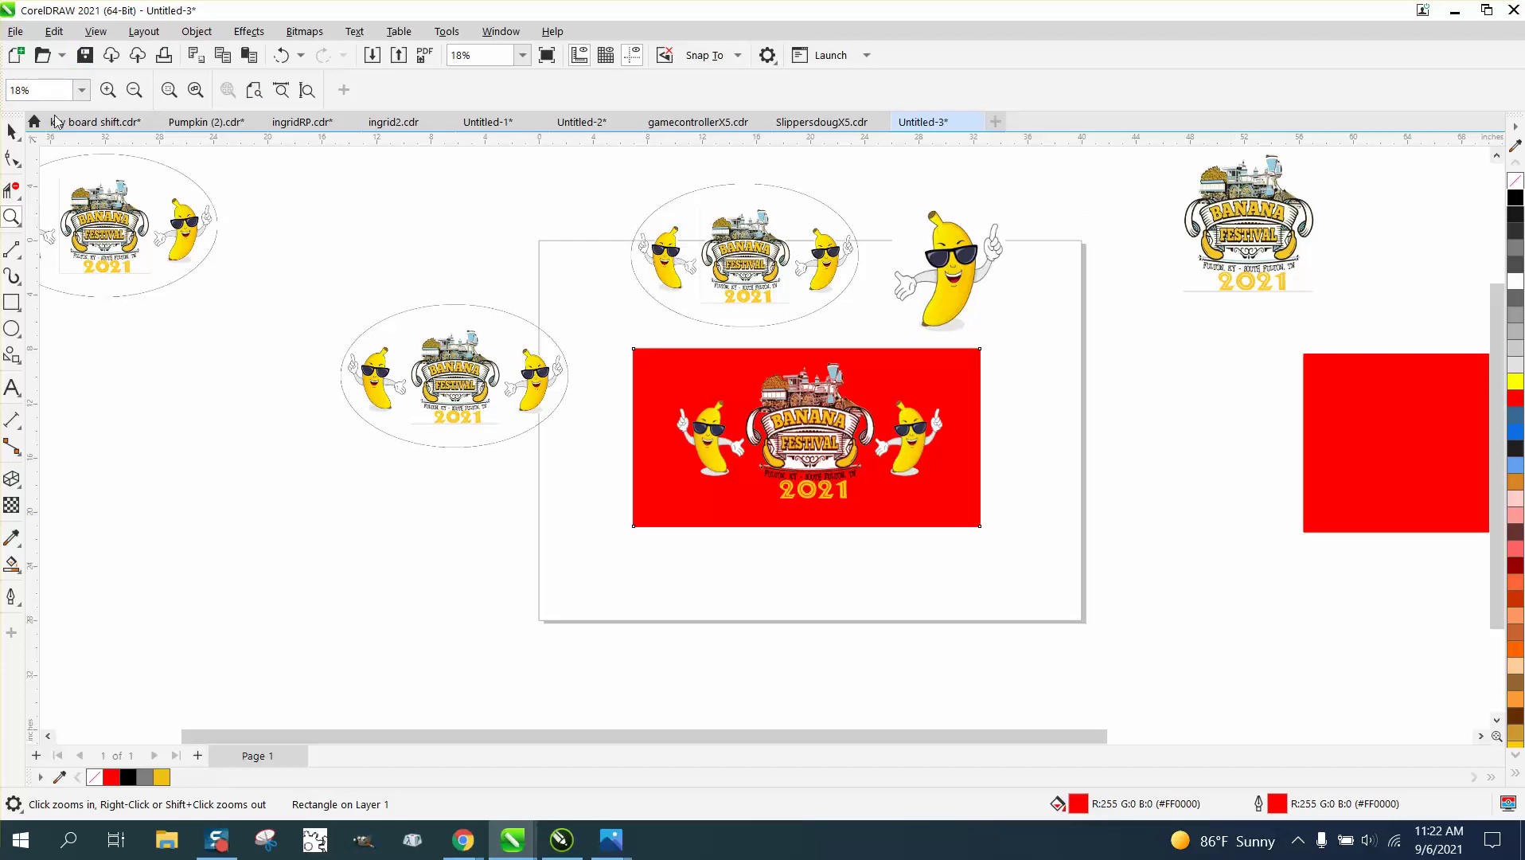
- Move the standalone logo image down beside the page and zoom in on it with the red rectangle
{"action": "left_click", "coordinate": [23, 131]}
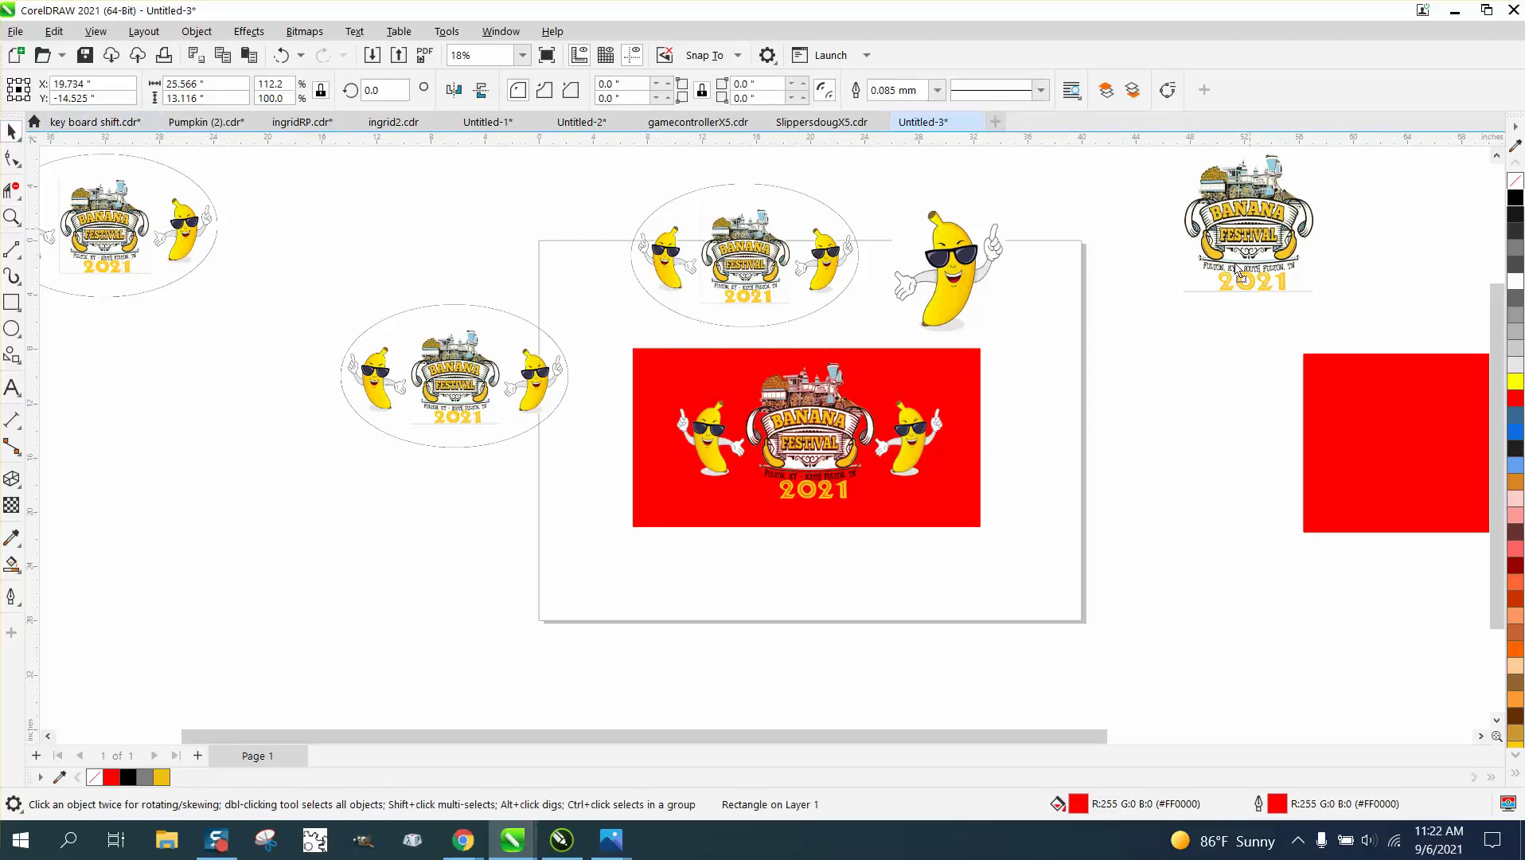
{"action": "key", "text": "ctrl+v"}
{"action": "left_click_drag", "start_coordinate": [1166, 393], "coordinate": [1166, 452]}
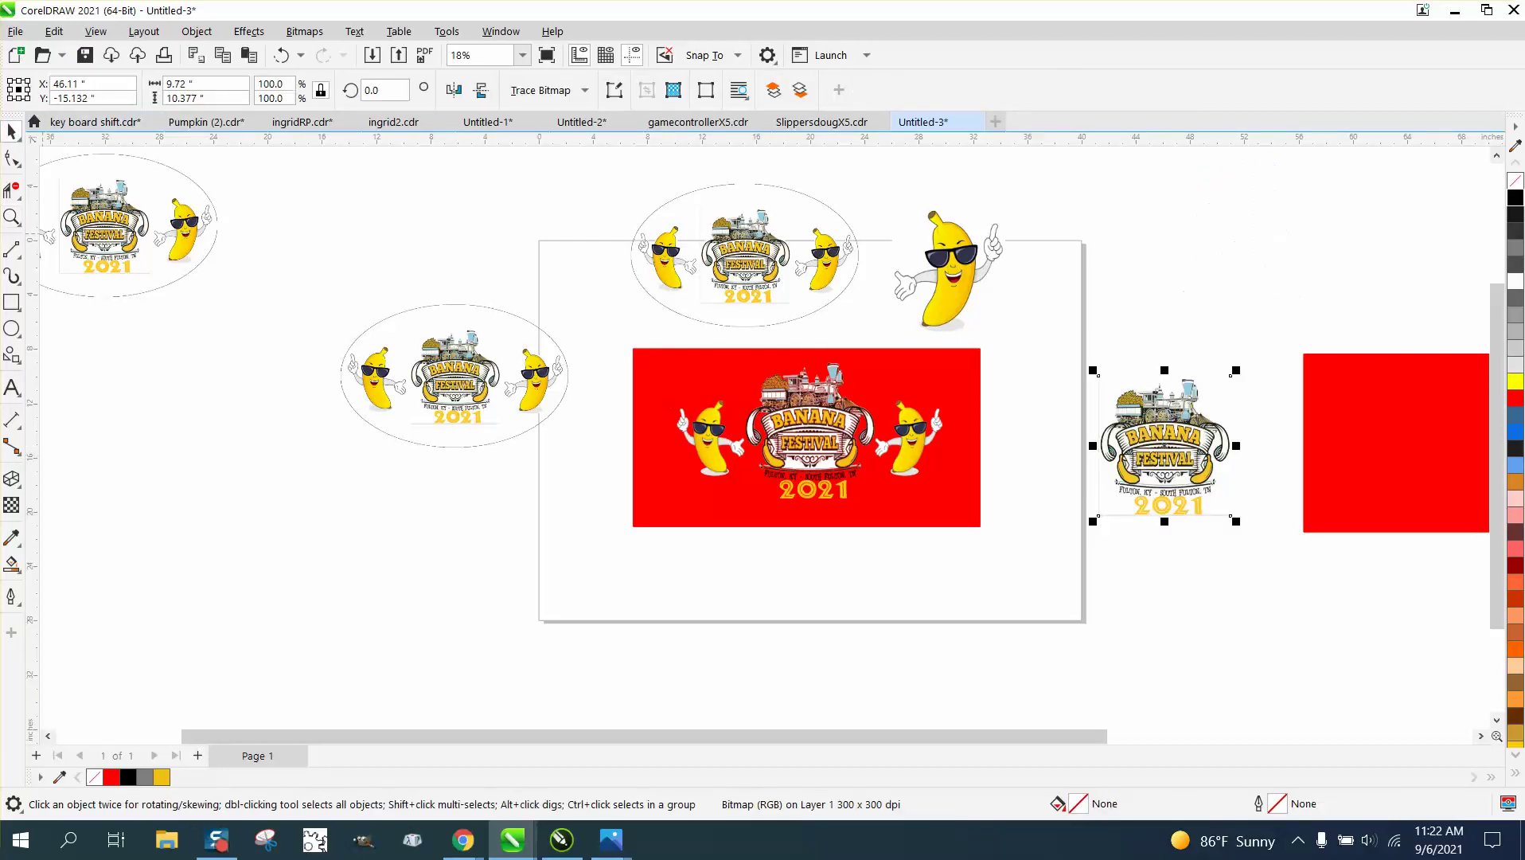
{"action": "left_click", "coordinate": [12, 217]}
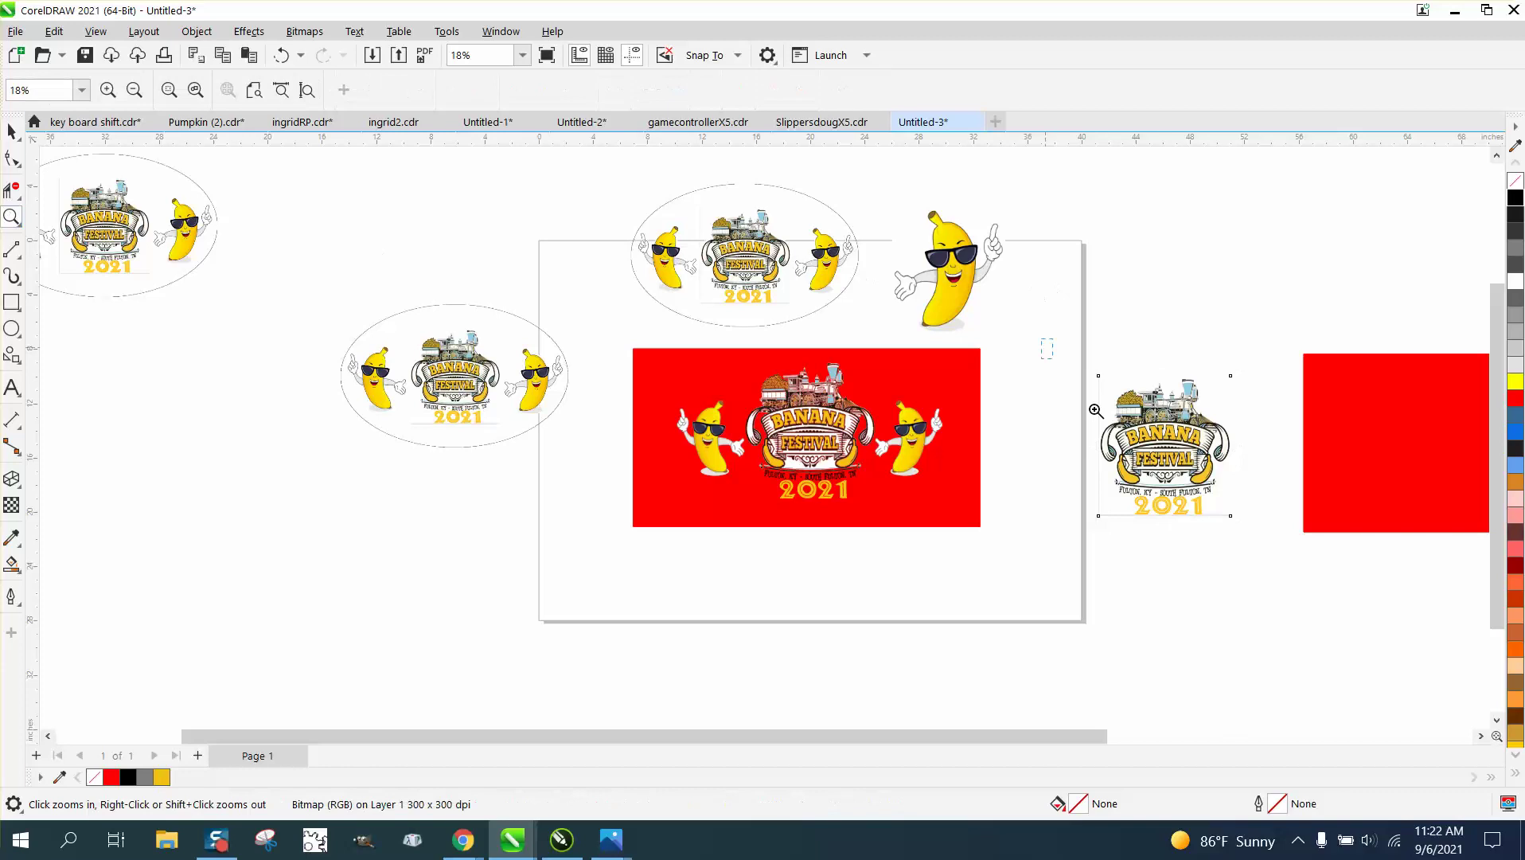
{"action": "left_click_drag", "start_coordinate": [1041, 338], "coordinate": [1395, 605]}
- Stretch the red rectangle leftward so it sits behind the logo
{"action": "left_click", "coordinate": [10, 126]}
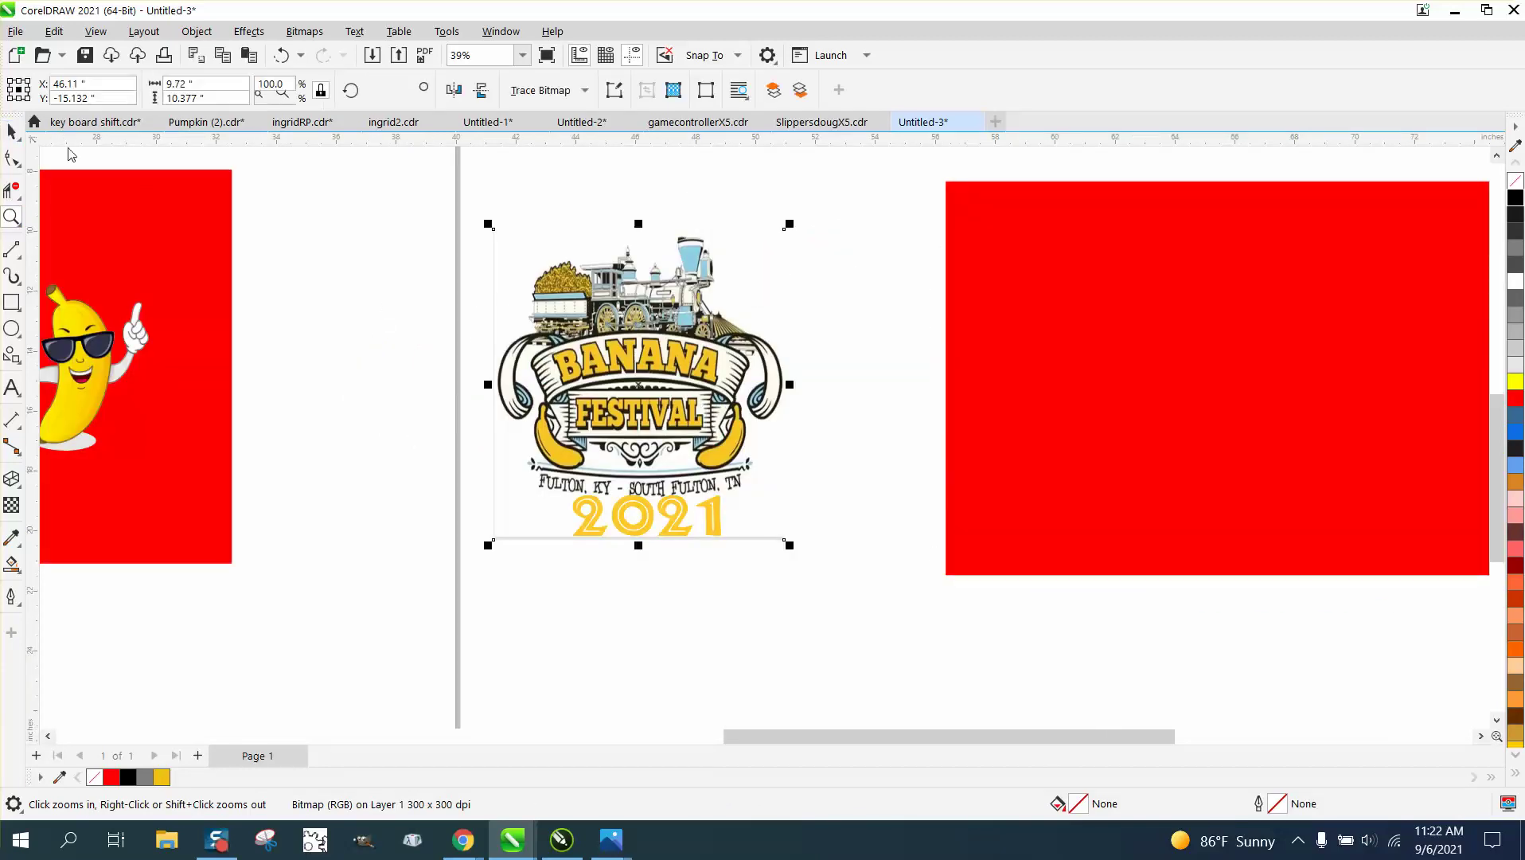
{"action": "left_click", "coordinate": [977, 354]}
{"action": "left_click_drag", "start_coordinate": [944, 378], "coordinate": [510, 338]}
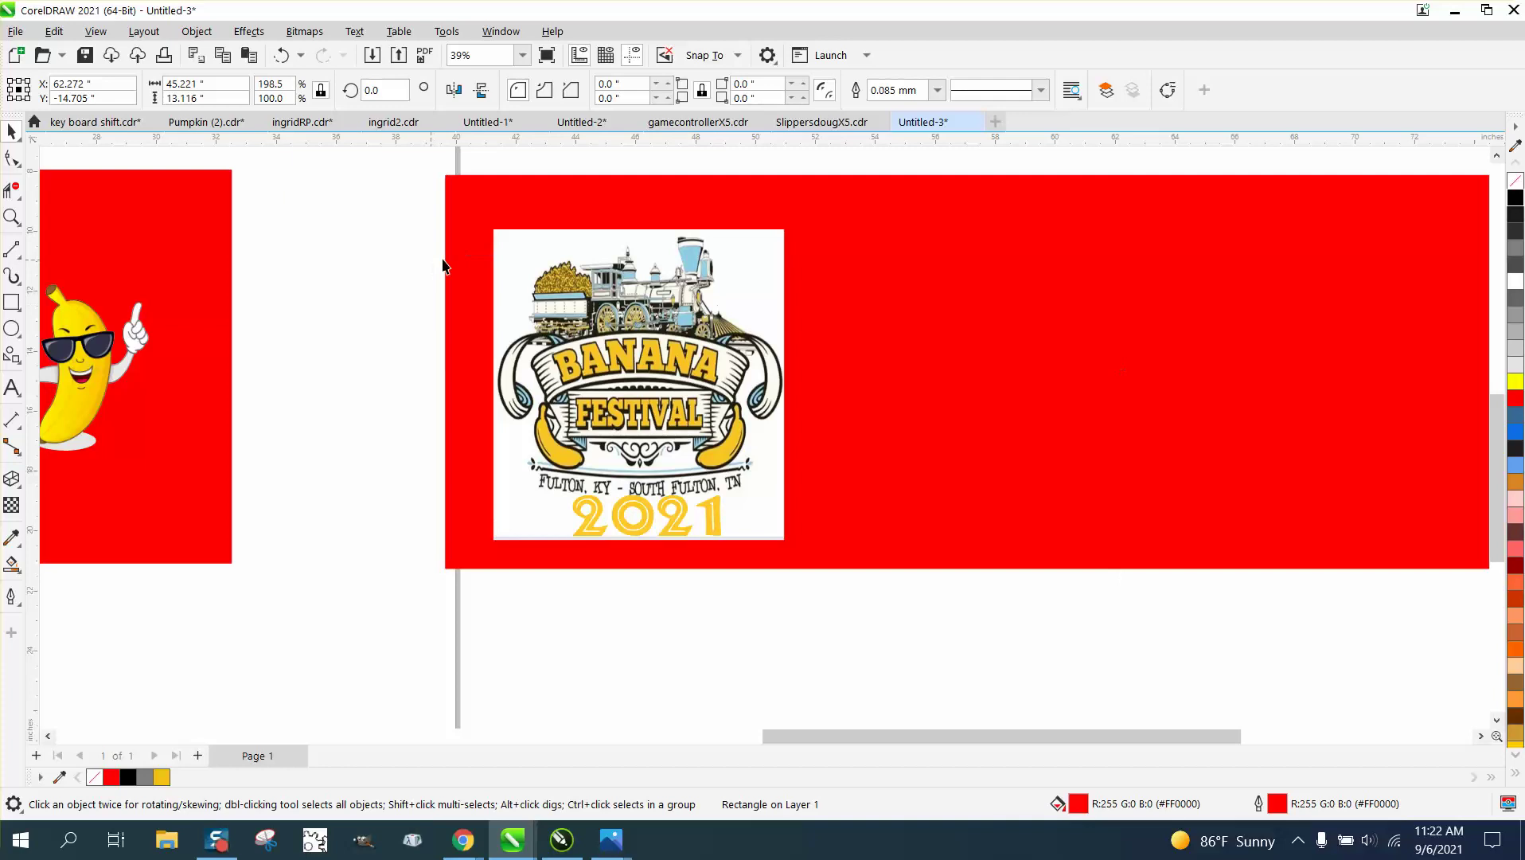
- Duplicate the logo 12 inches to the right and reselect the original left logo
{"action": "left_click", "coordinate": [507, 255]}
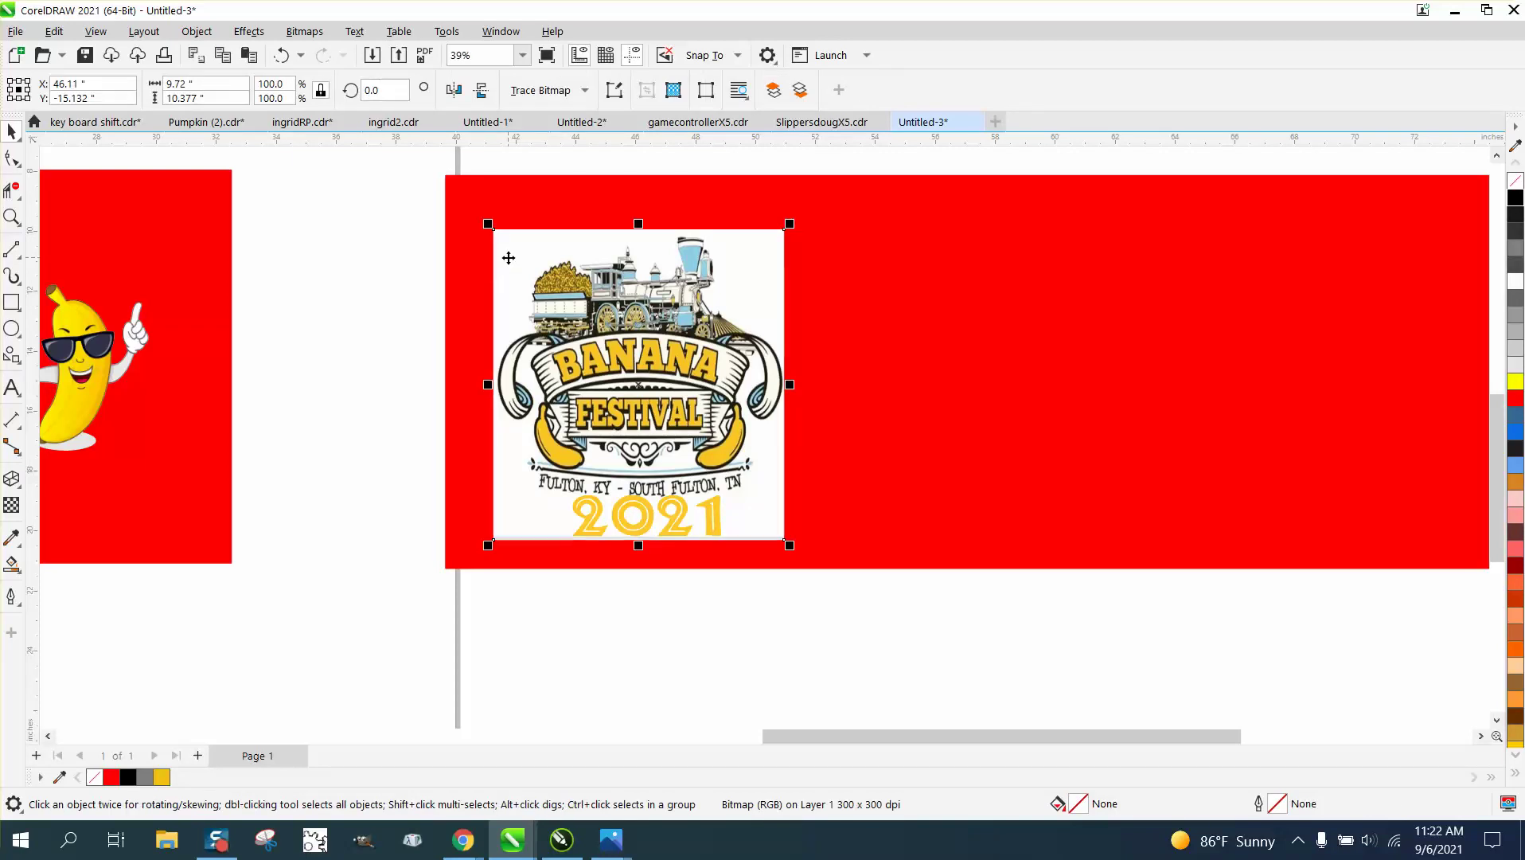
{"action": "key", "text": "ctrl+d"}
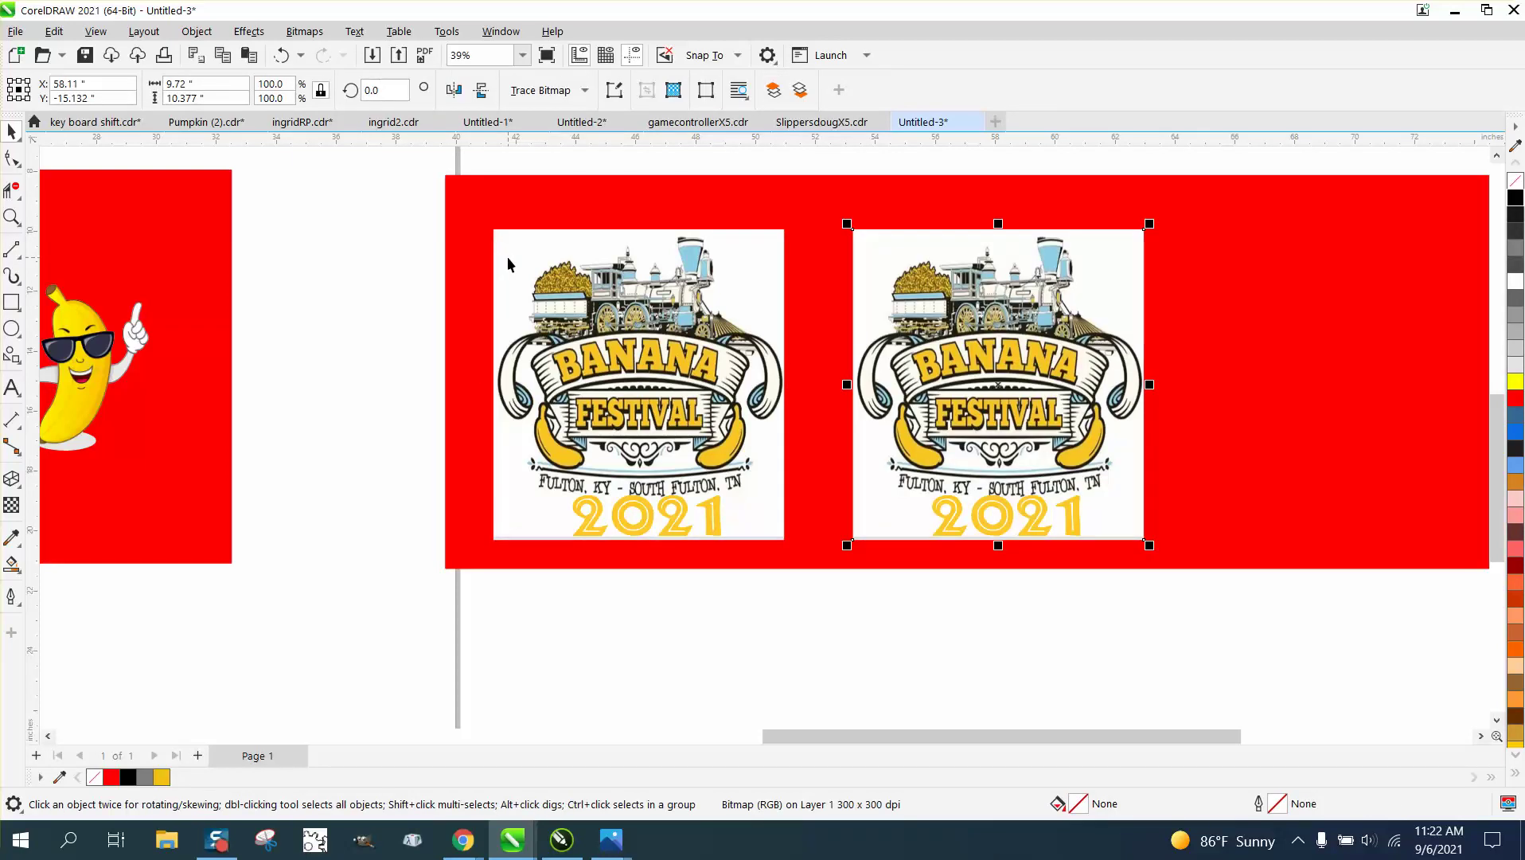
{"action": "left_click", "coordinate": [714, 280]}
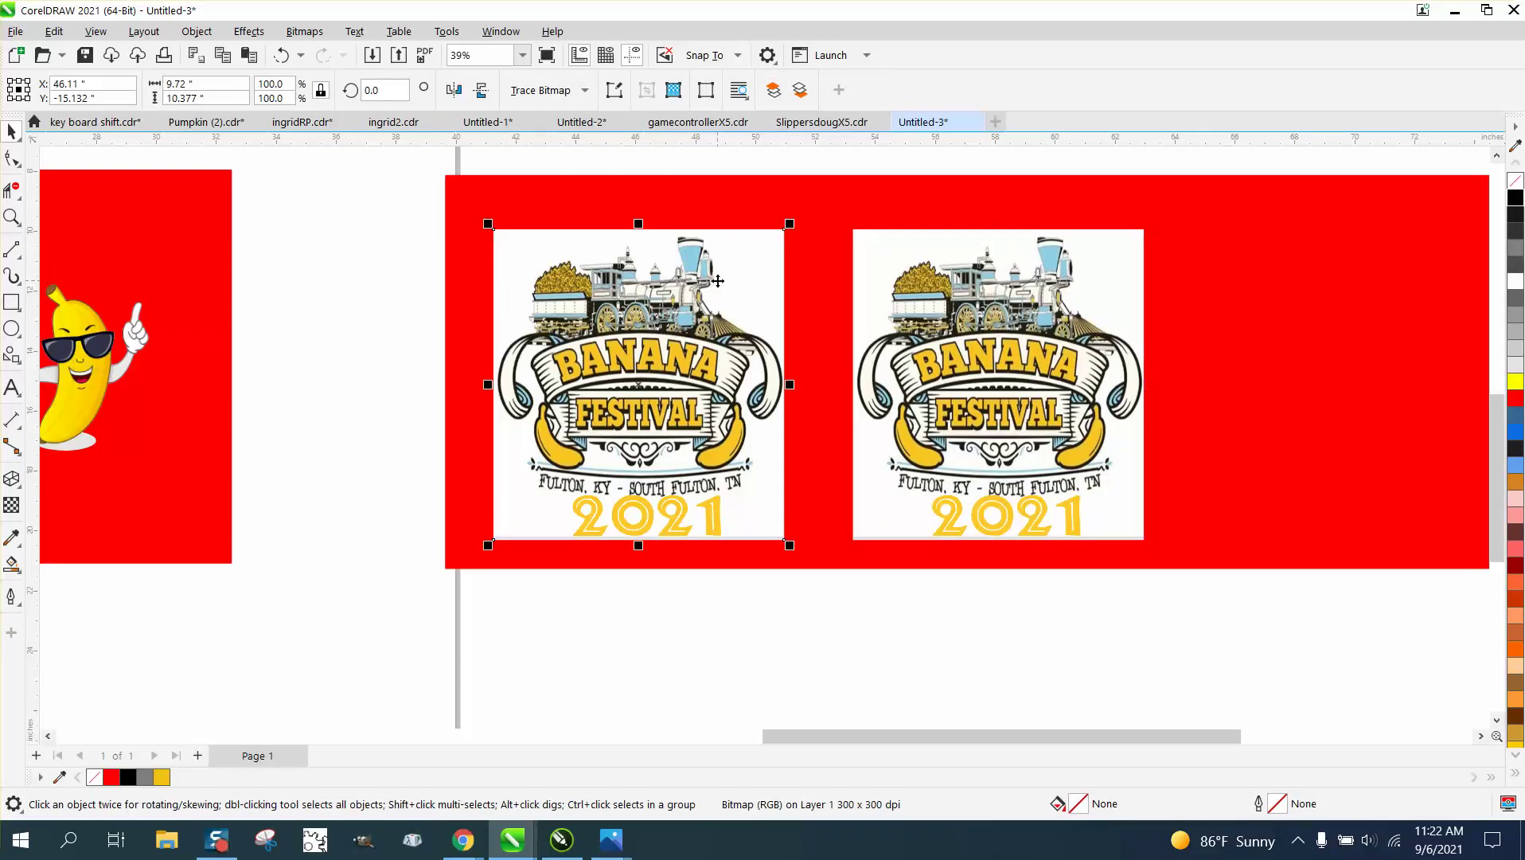
- Convert the left logo to a 300 dpi CMYK bitmap
{"action": "left_click", "coordinate": [305, 31]}
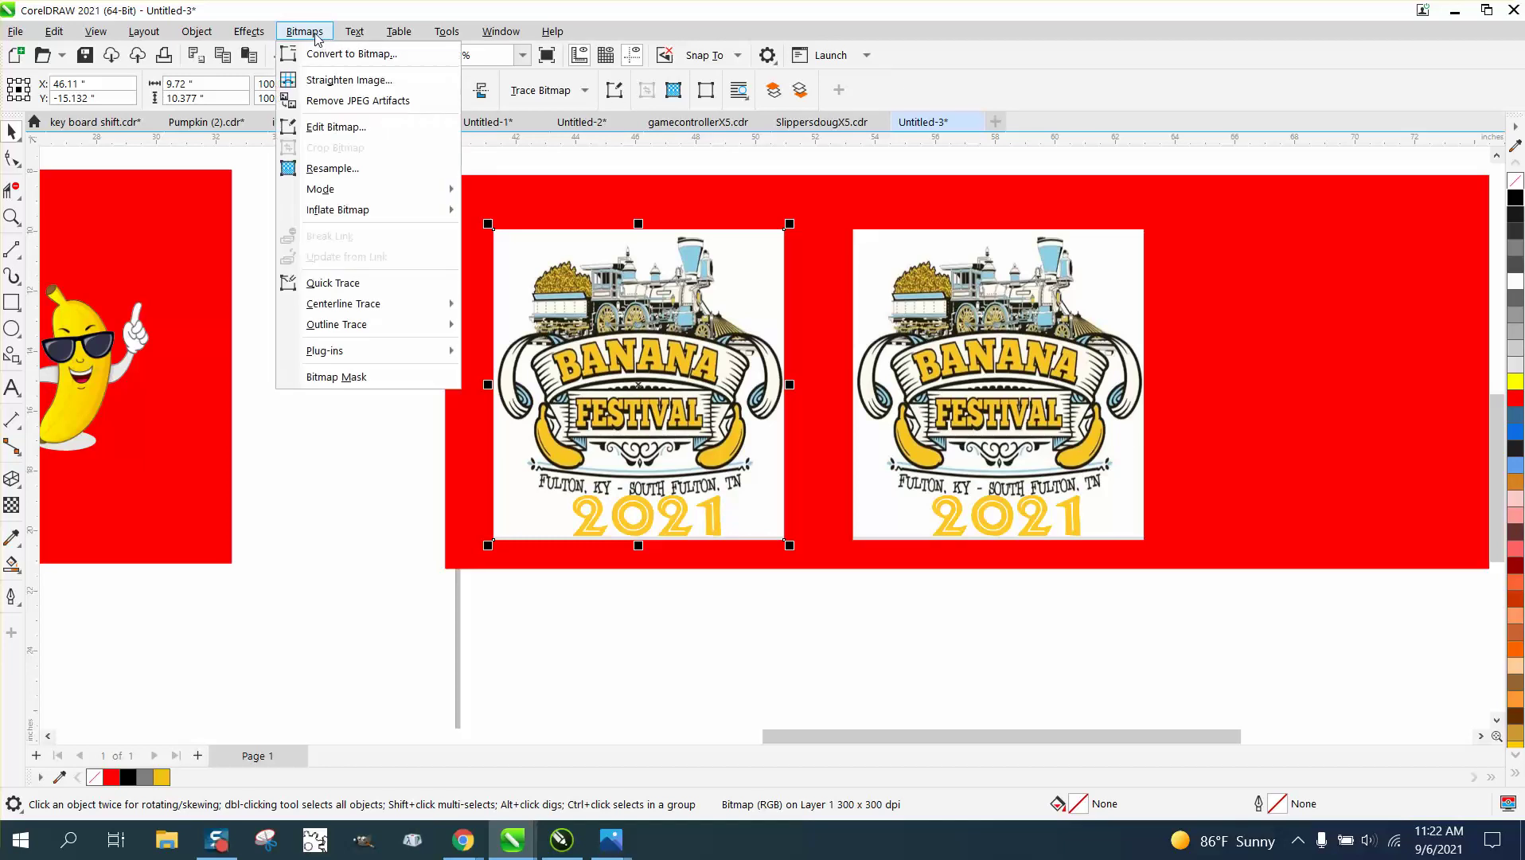
{"action": "left_click", "coordinate": [329, 56]}
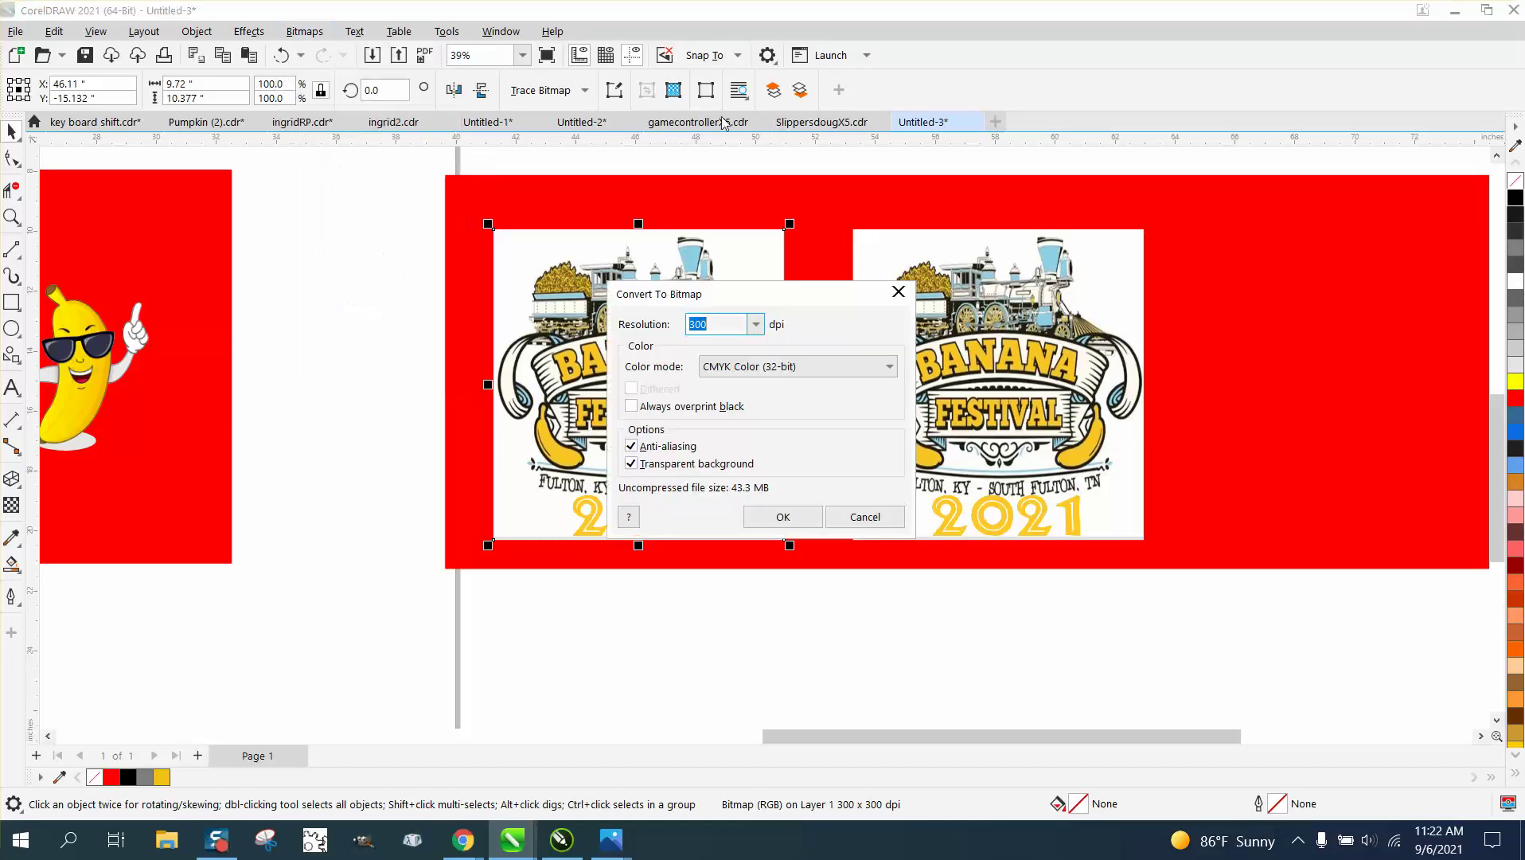
{"action": "left_click", "coordinate": [784, 517]}
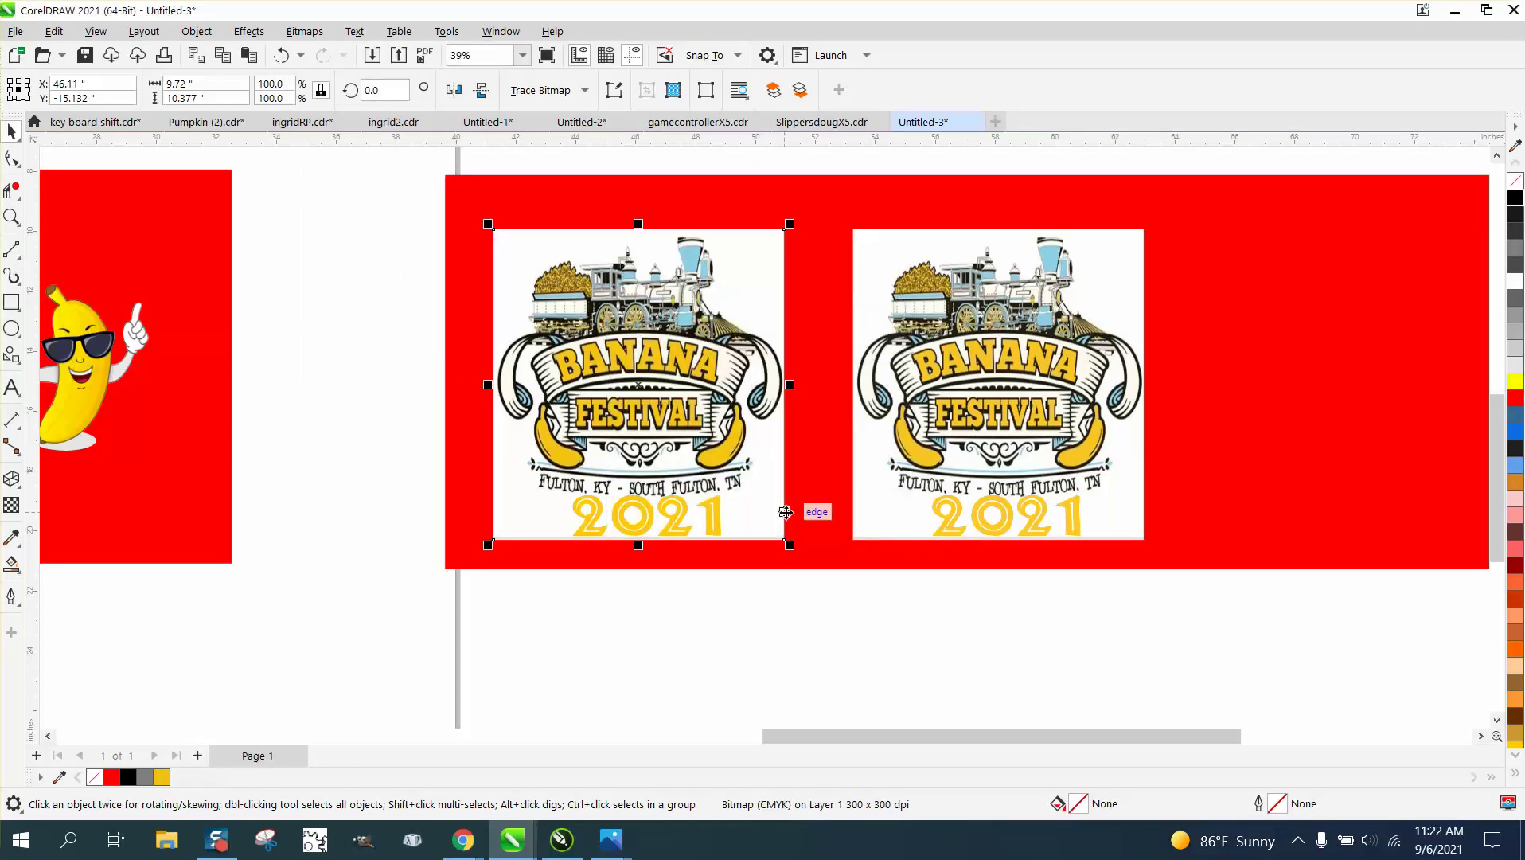
- Open the bitmap Resample settings and cancel, leaving the bitmap unchanged
{"action": "left_click", "coordinate": [313, 34]}
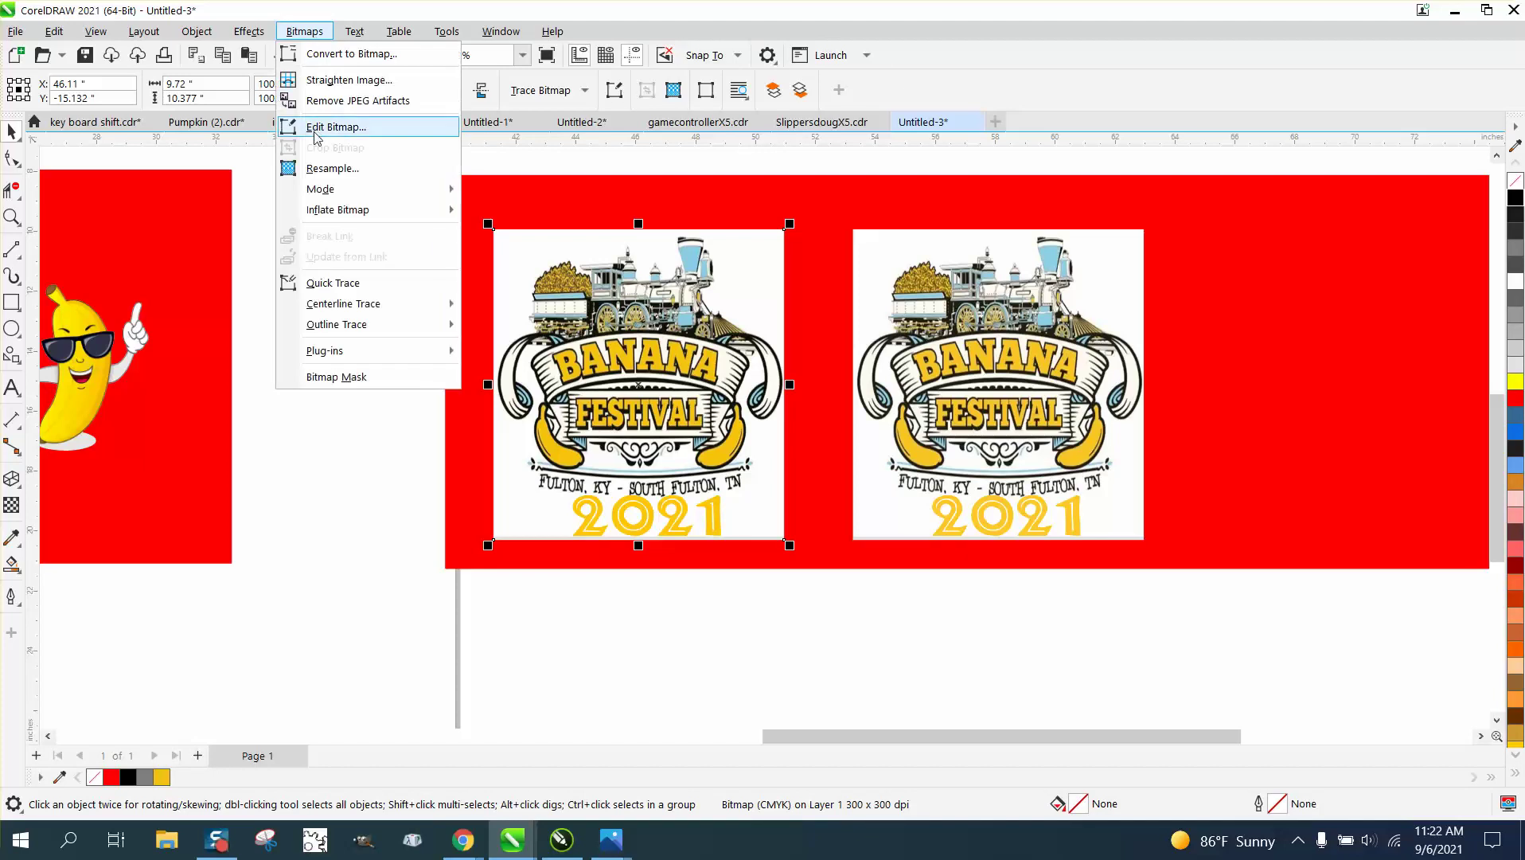
{"action": "left_click", "coordinate": [326, 168]}
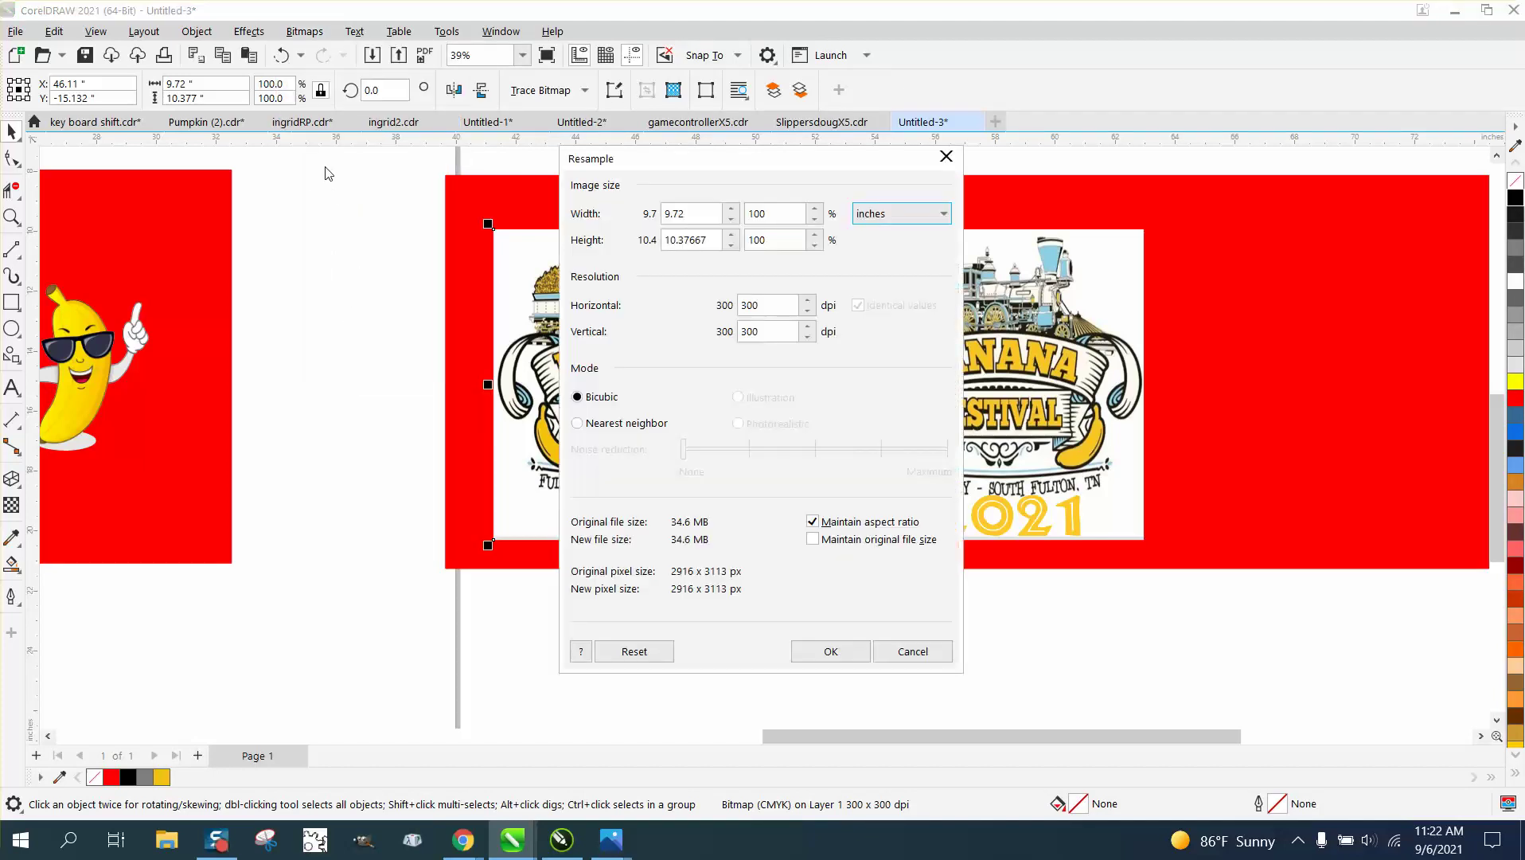
{"action": "left_click", "coordinate": [927, 650]}
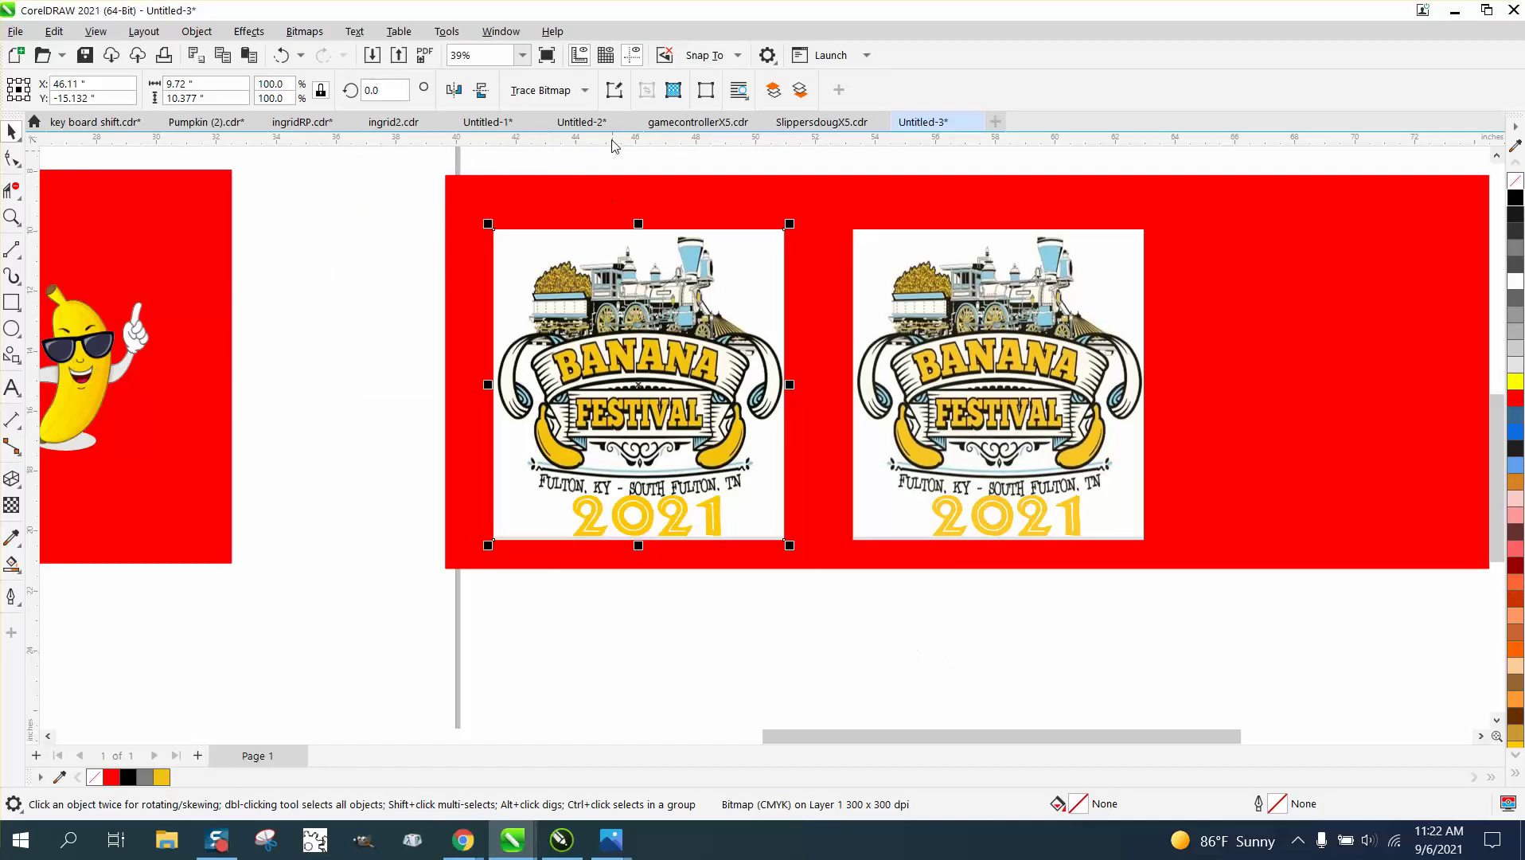
- Trace the logo with Outline Trace > Clipart, keeping Detail 85 and Smoothing 25
{"action": "left_click", "coordinate": [585, 94]}
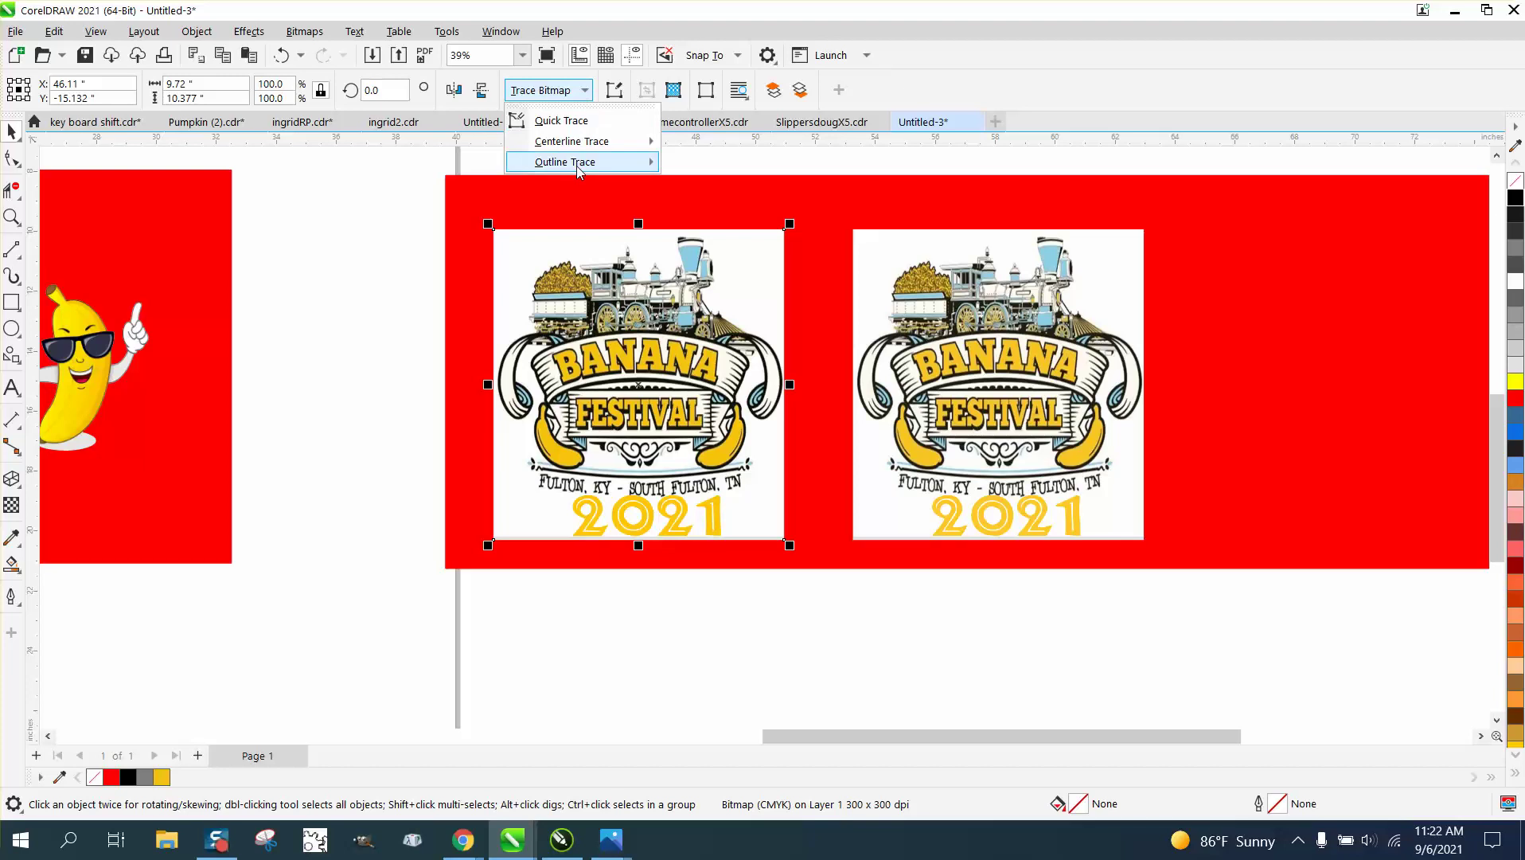
{"action": "mouse_move", "coordinate": [577, 166]}
{"action": "left_click", "coordinate": [697, 231]}
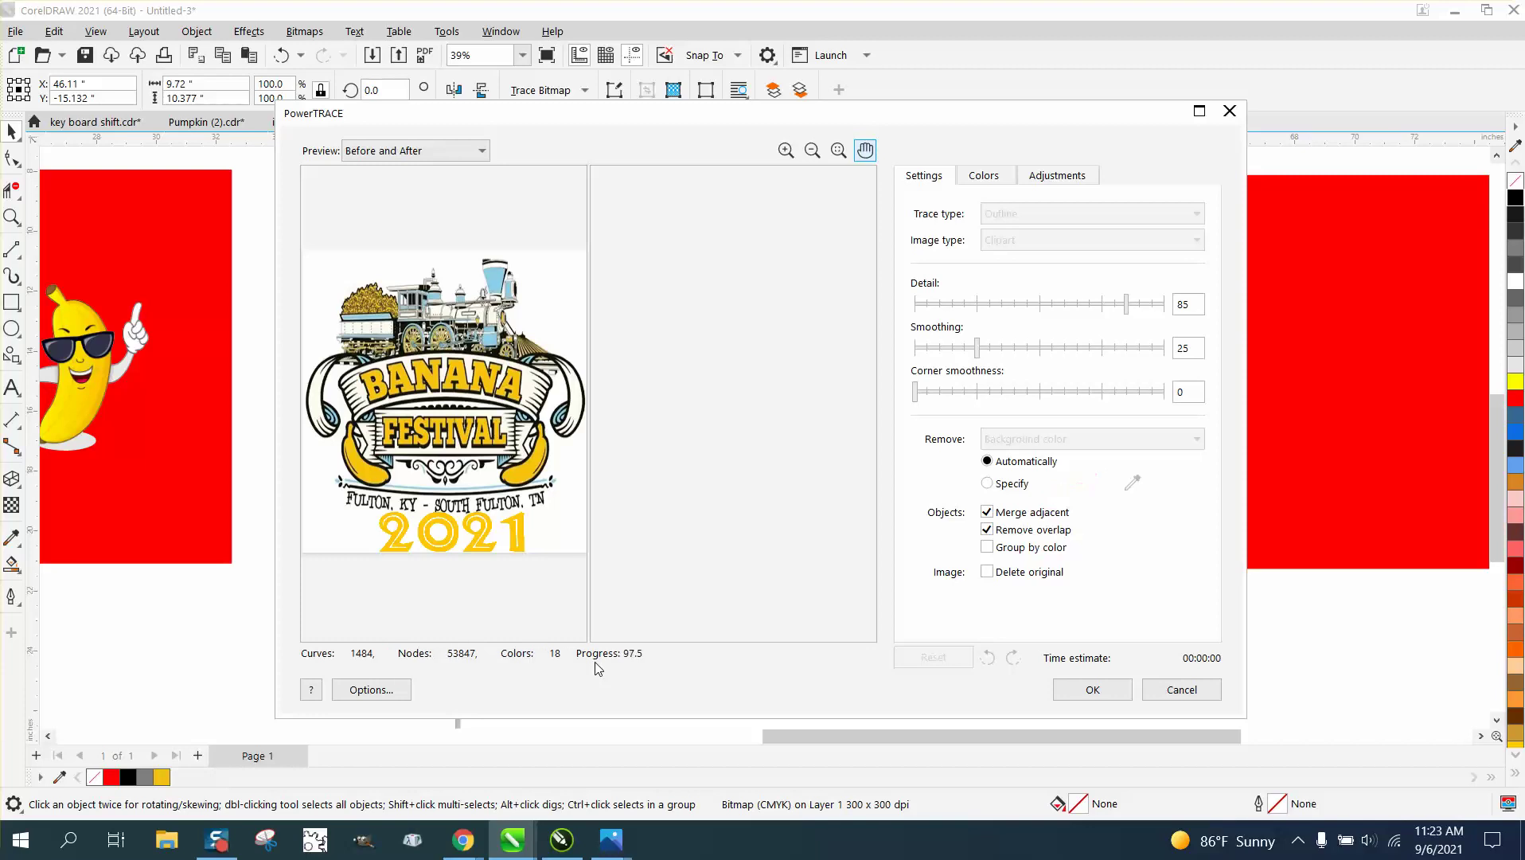
{"action": "left_click", "coordinate": [1087, 689]}
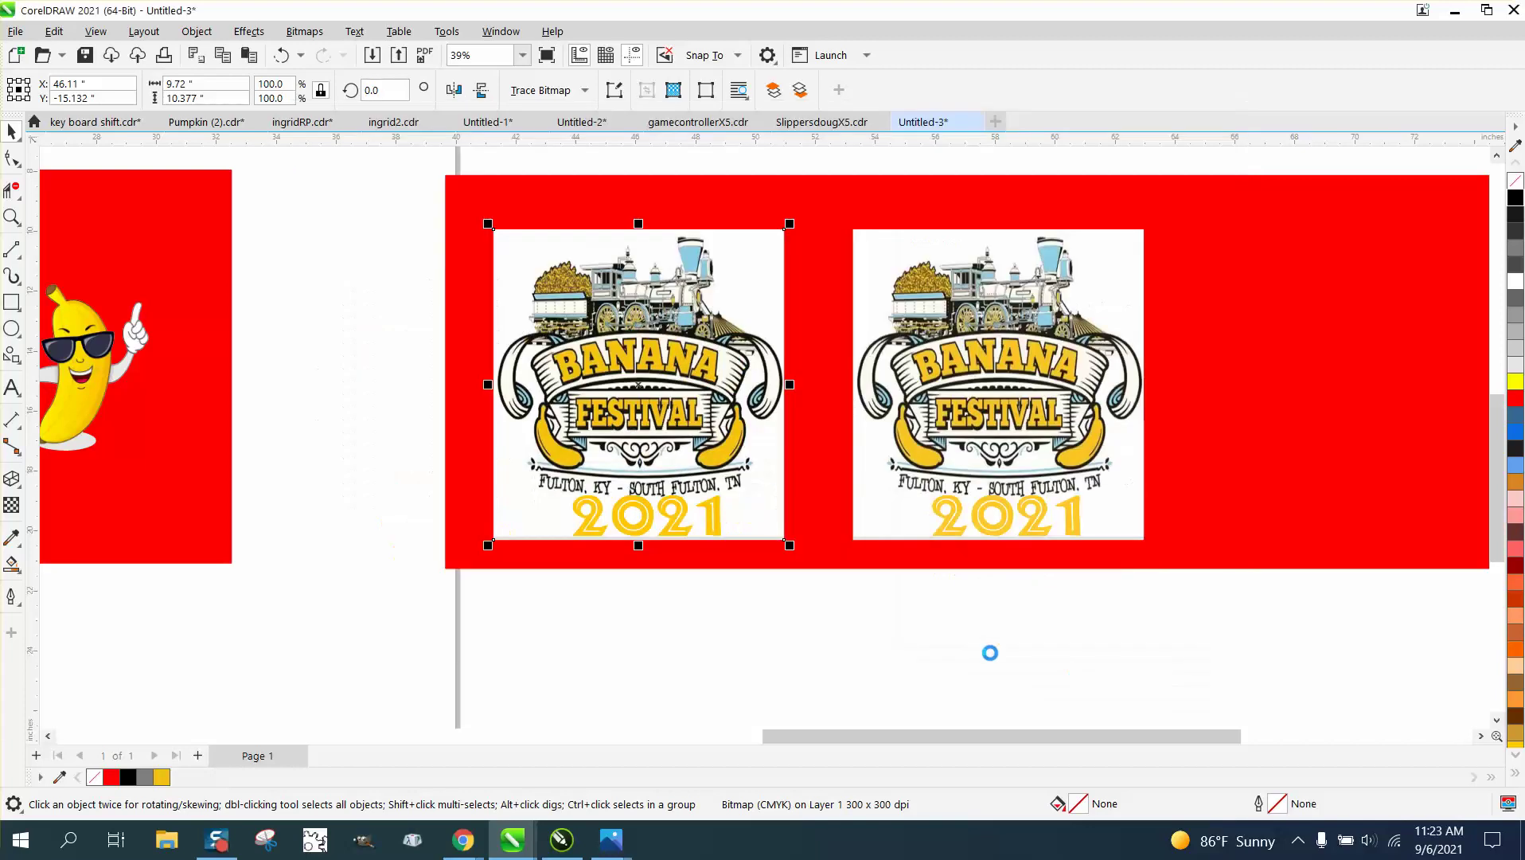
- Duplicate the traced logo 12 inches to the right and switch the view to Wireframe
{"action": "scroll", "coordinate": [628, 428], "scroll_direction": "down", "scroll_amount": 2}
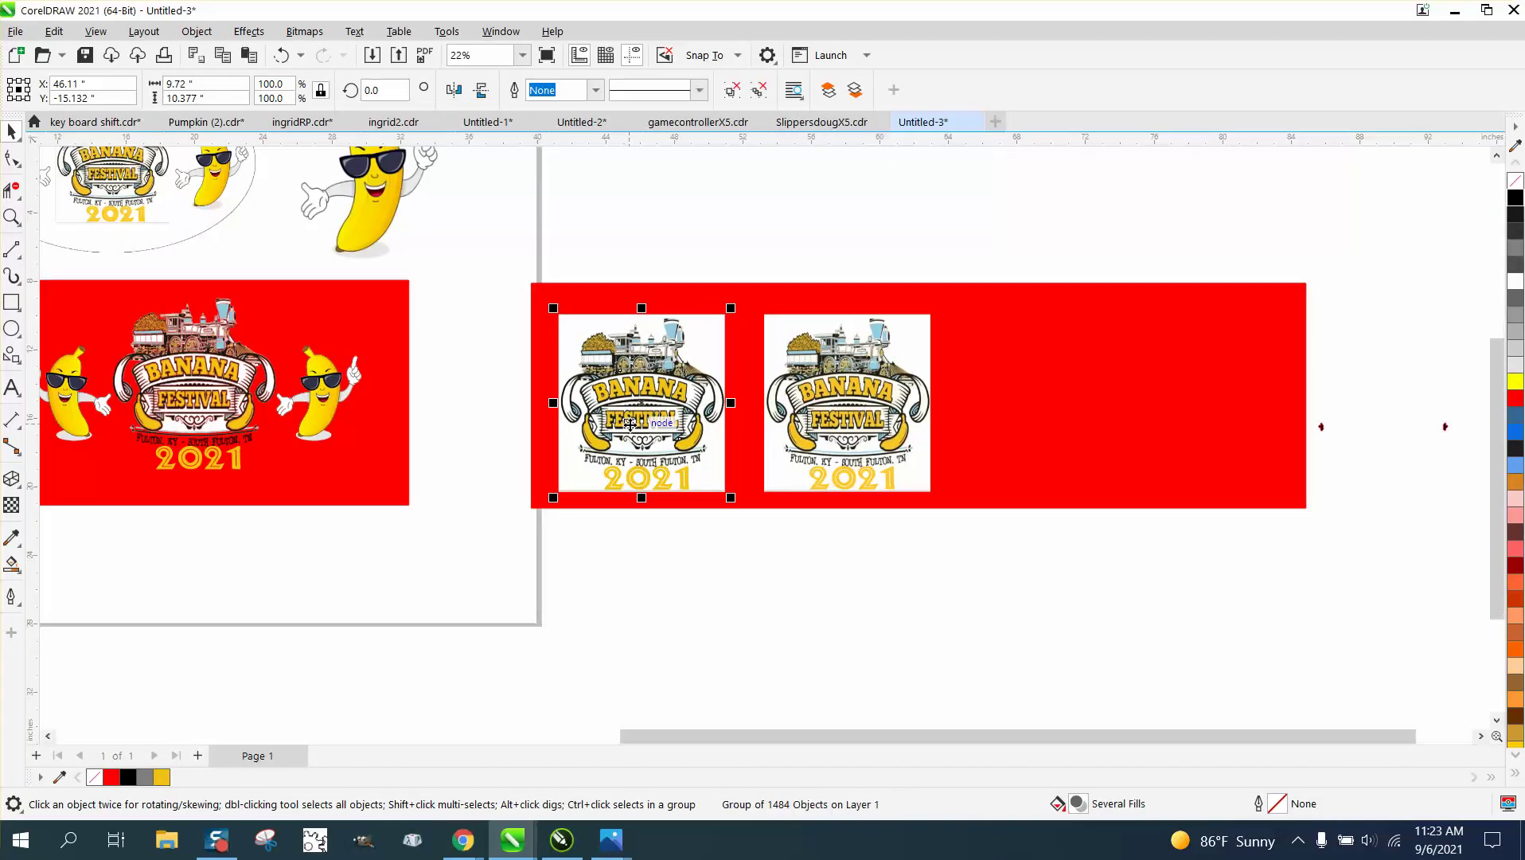
{"action": "key", "text": "ctrl+d"}
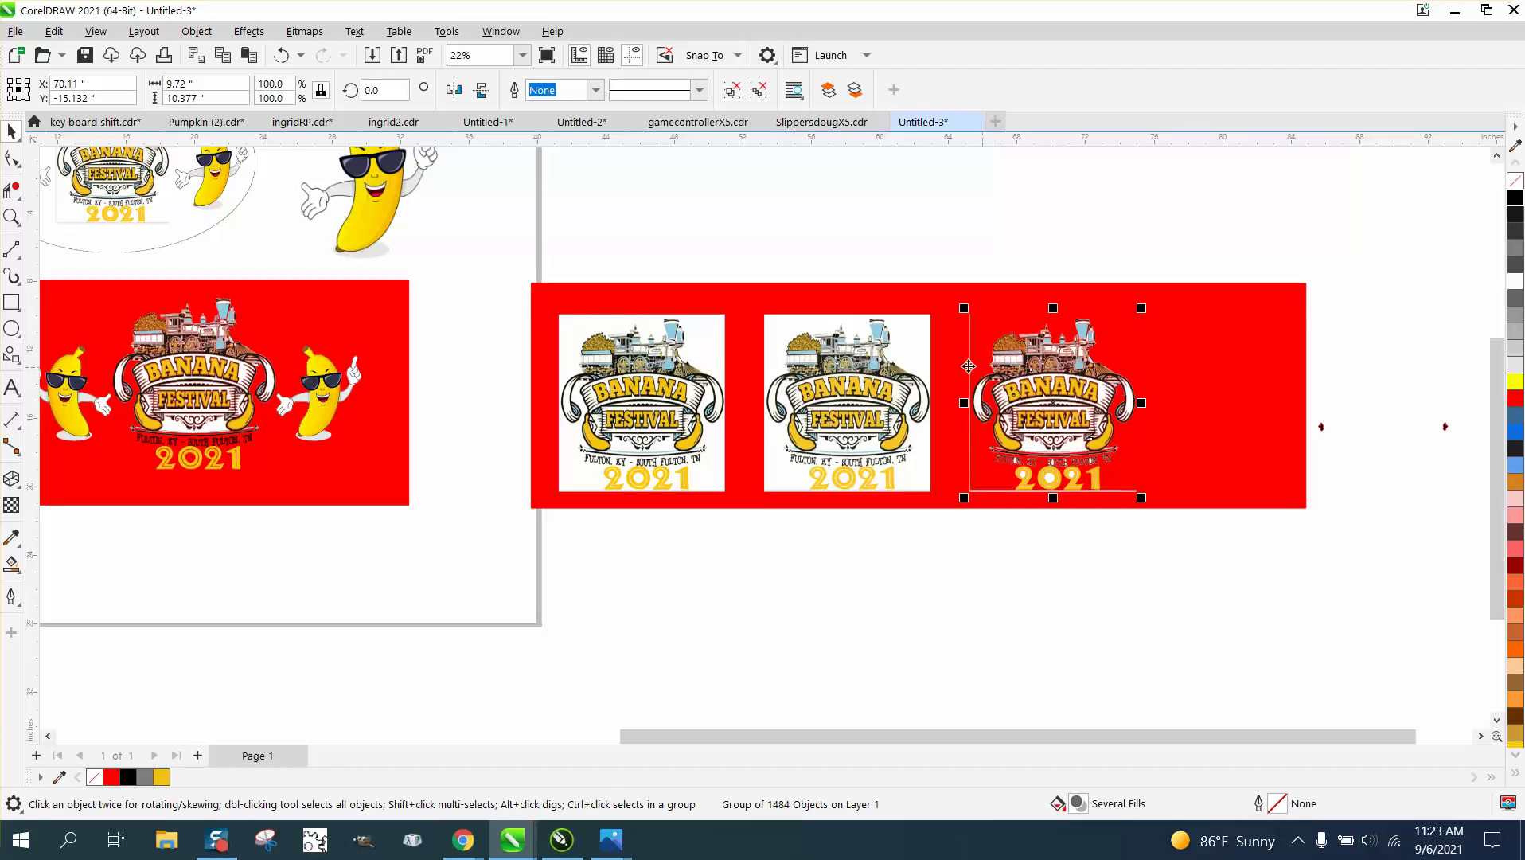
{"action": "left_click", "coordinate": [95, 32]}
{"action": "left_click", "coordinate": [119, 56]}
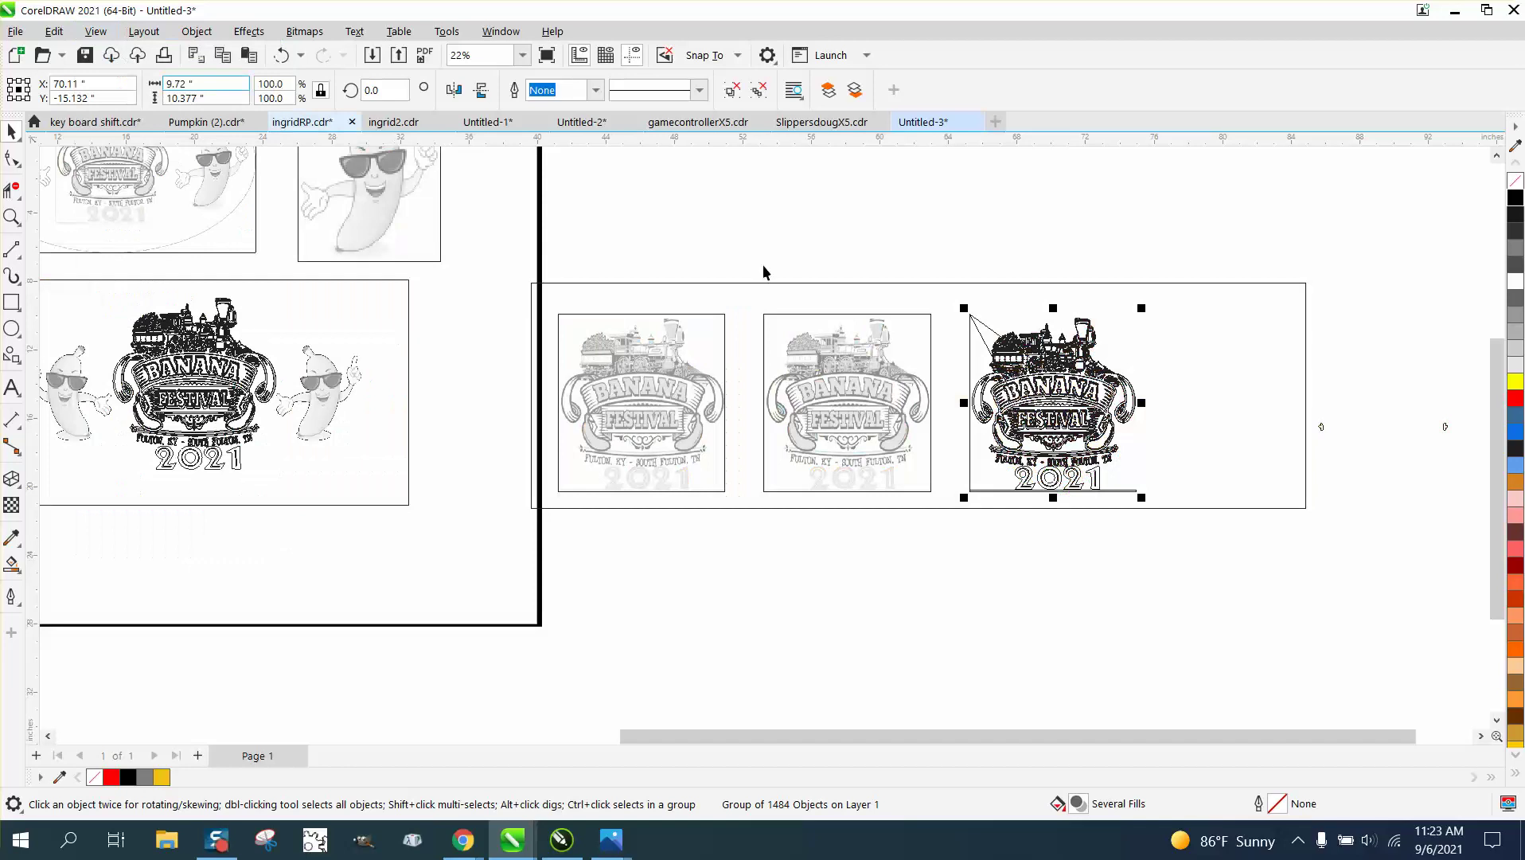
- Zoom in on the right-hand traced logo copy
{"action": "left_click", "coordinate": [12, 216]}
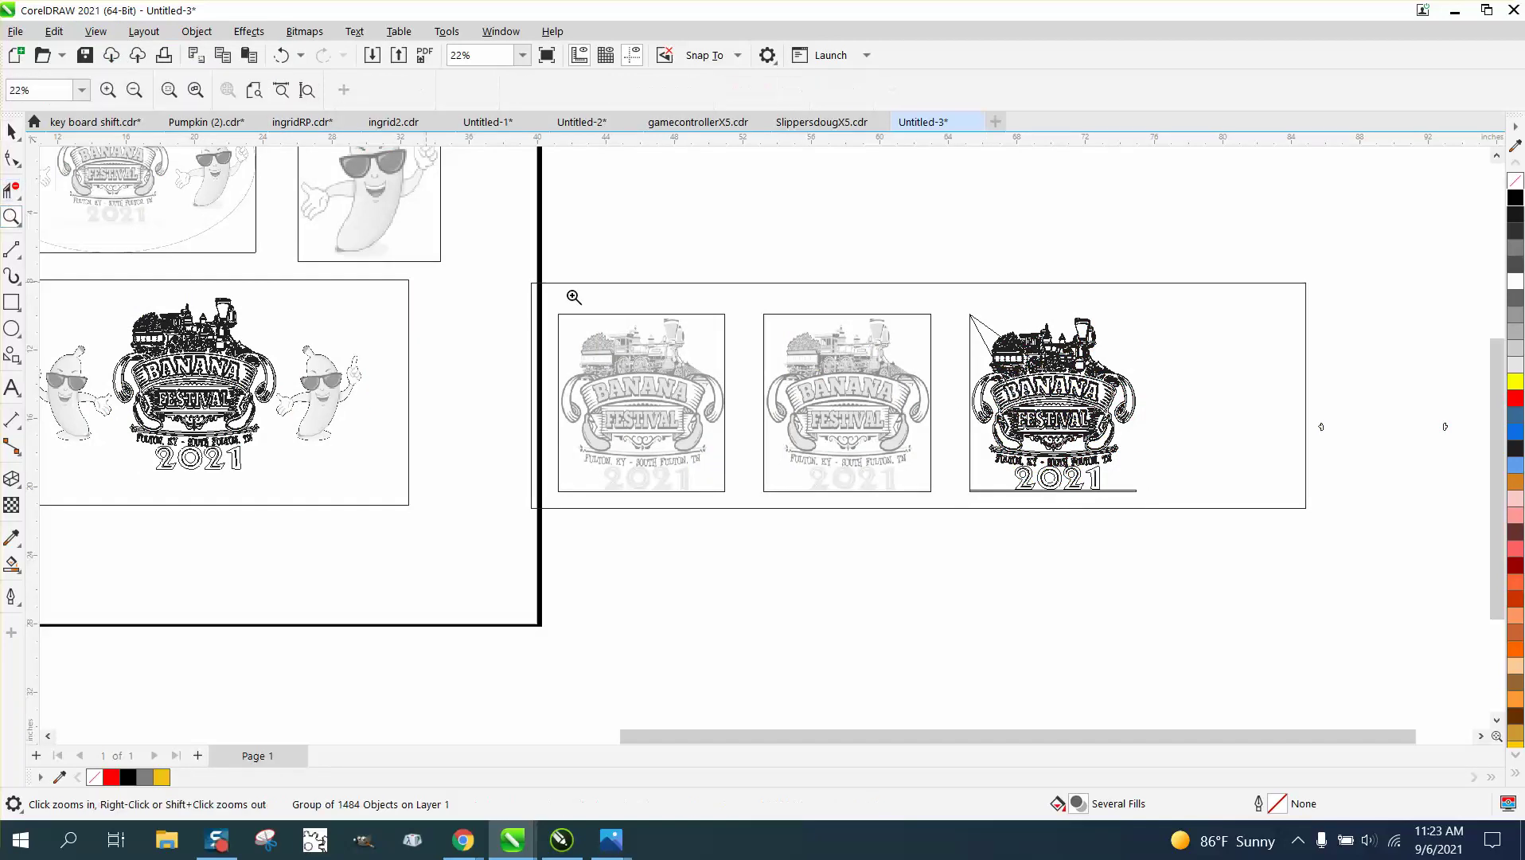
{"action": "left_click_drag", "start_coordinate": [942, 289], "coordinate": [1224, 569]}
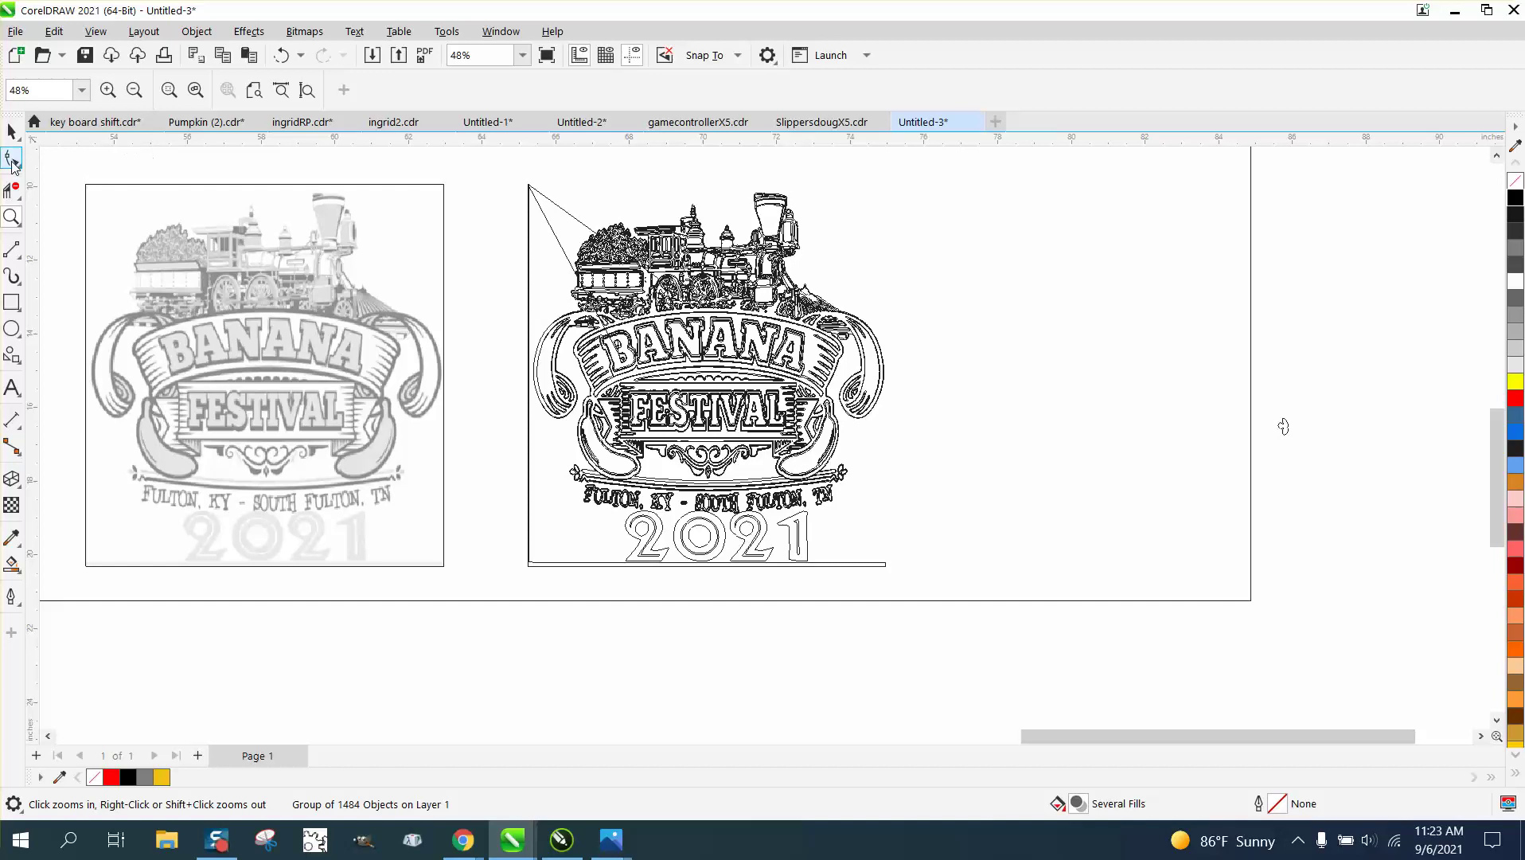
{"action": "left_click", "coordinate": [11, 132]}
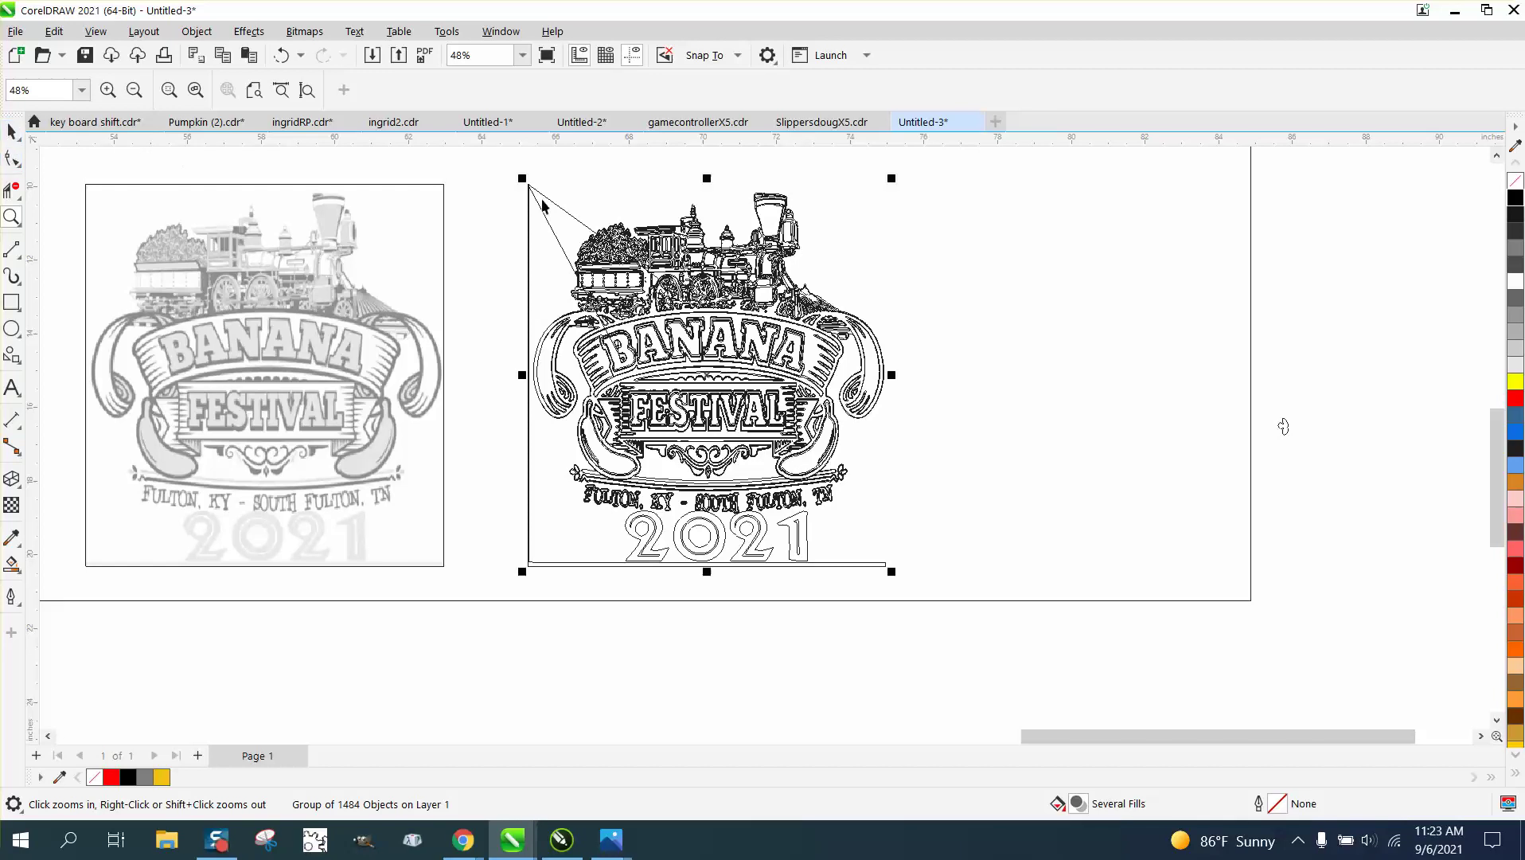
- Zoom in on the word BANANA in the traced logo
{"action": "left_click", "coordinate": [197, 31]}
{"action": "mouse_move", "coordinate": [234, 324]}
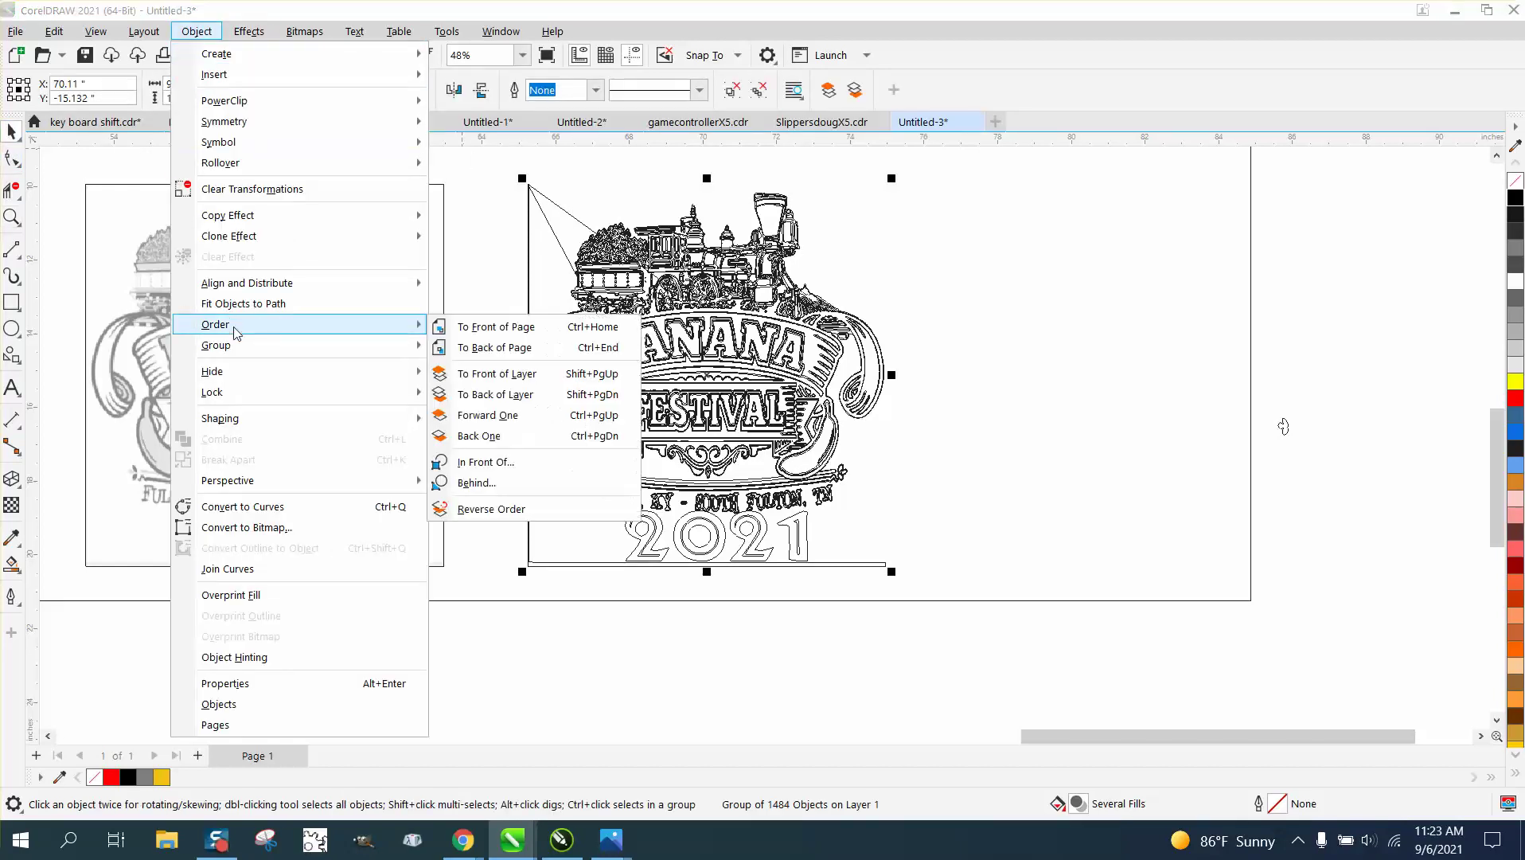
{"action": "left_click", "coordinate": [151, 241]}
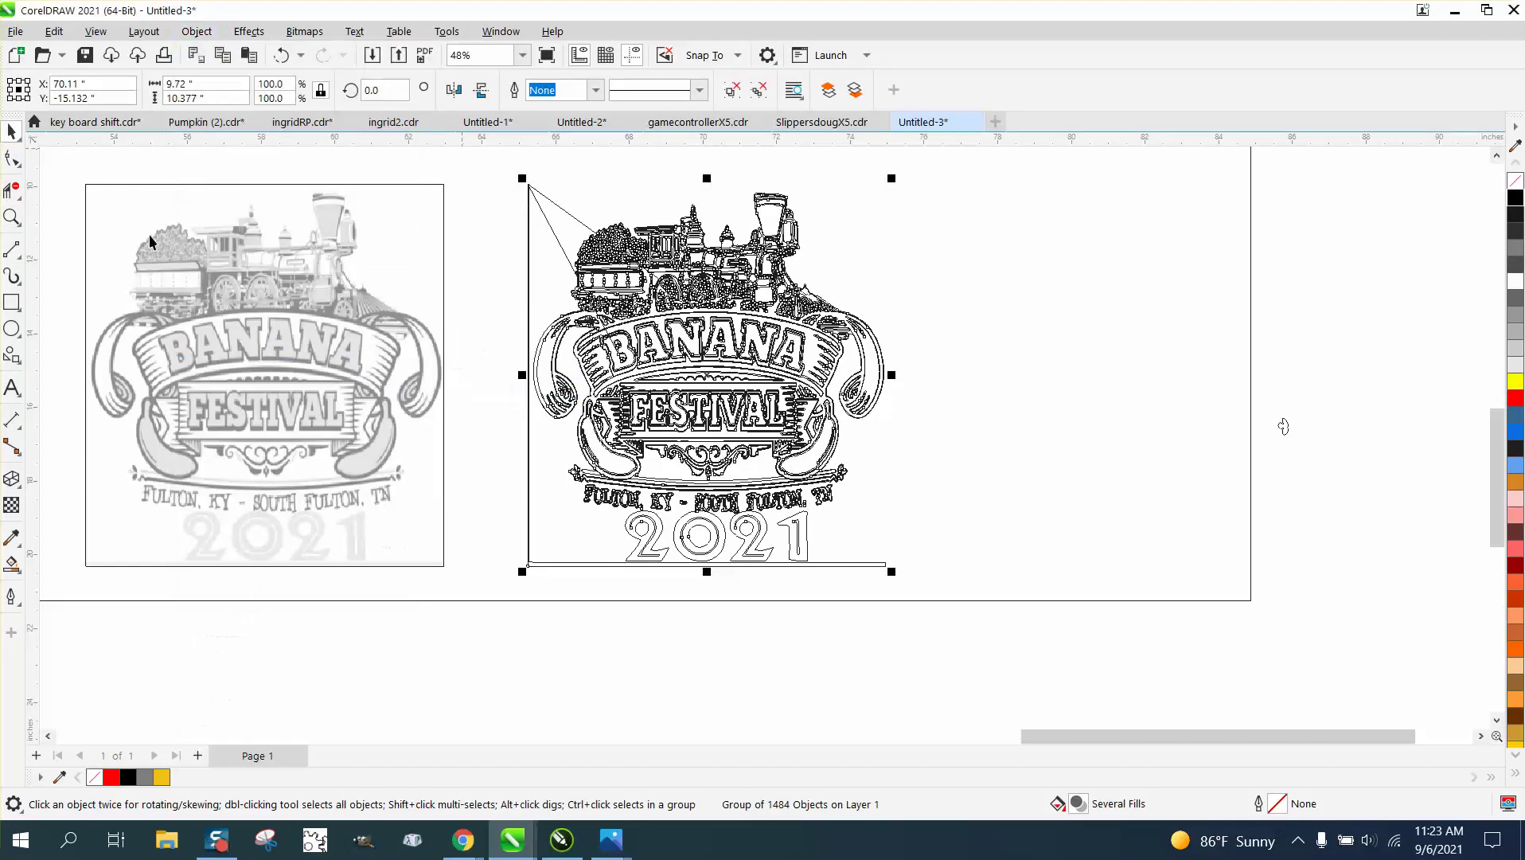
{"action": "left_click", "coordinate": [11, 190]}
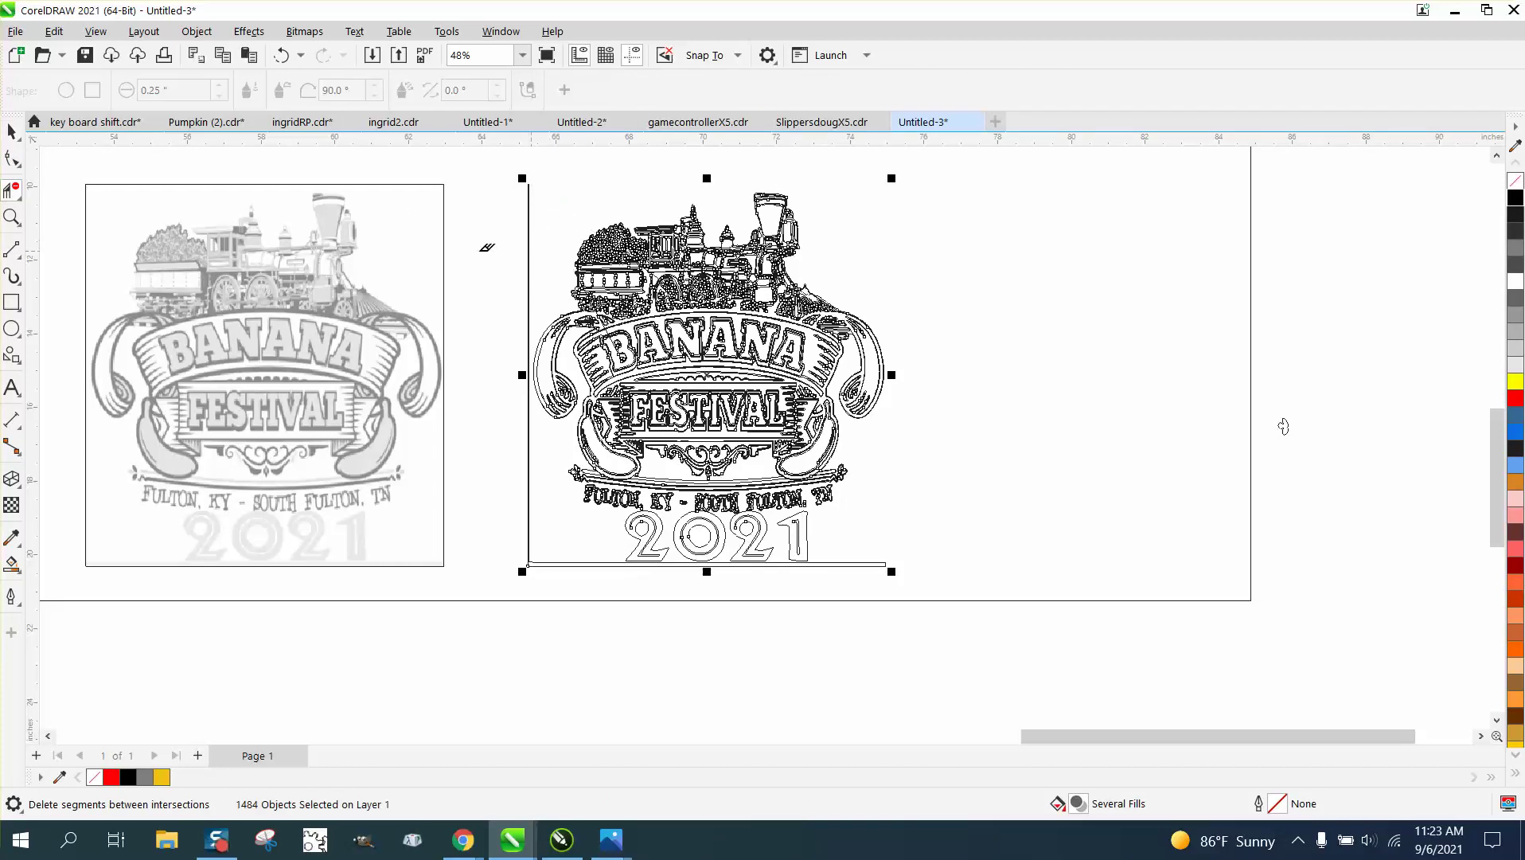
{"action": "left_click", "coordinate": [12, 216]}
{"action": "left_click", "coordinate": [645, 344]}
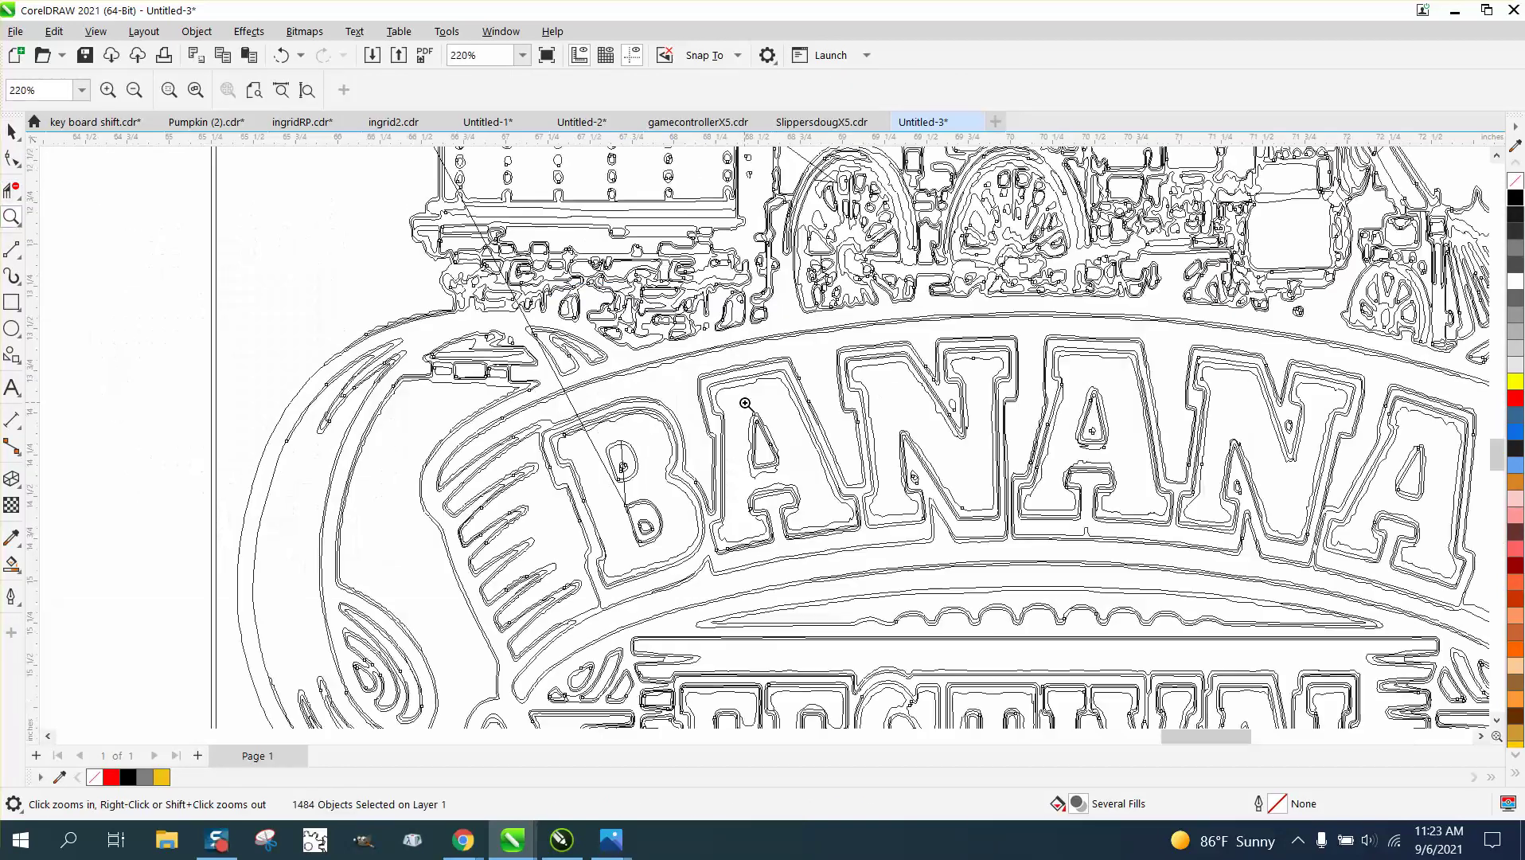
- Delete the stray diagonal curve through the B and the extra curve inside it
{"action": "left_click", "coordinate": [11, 130]}
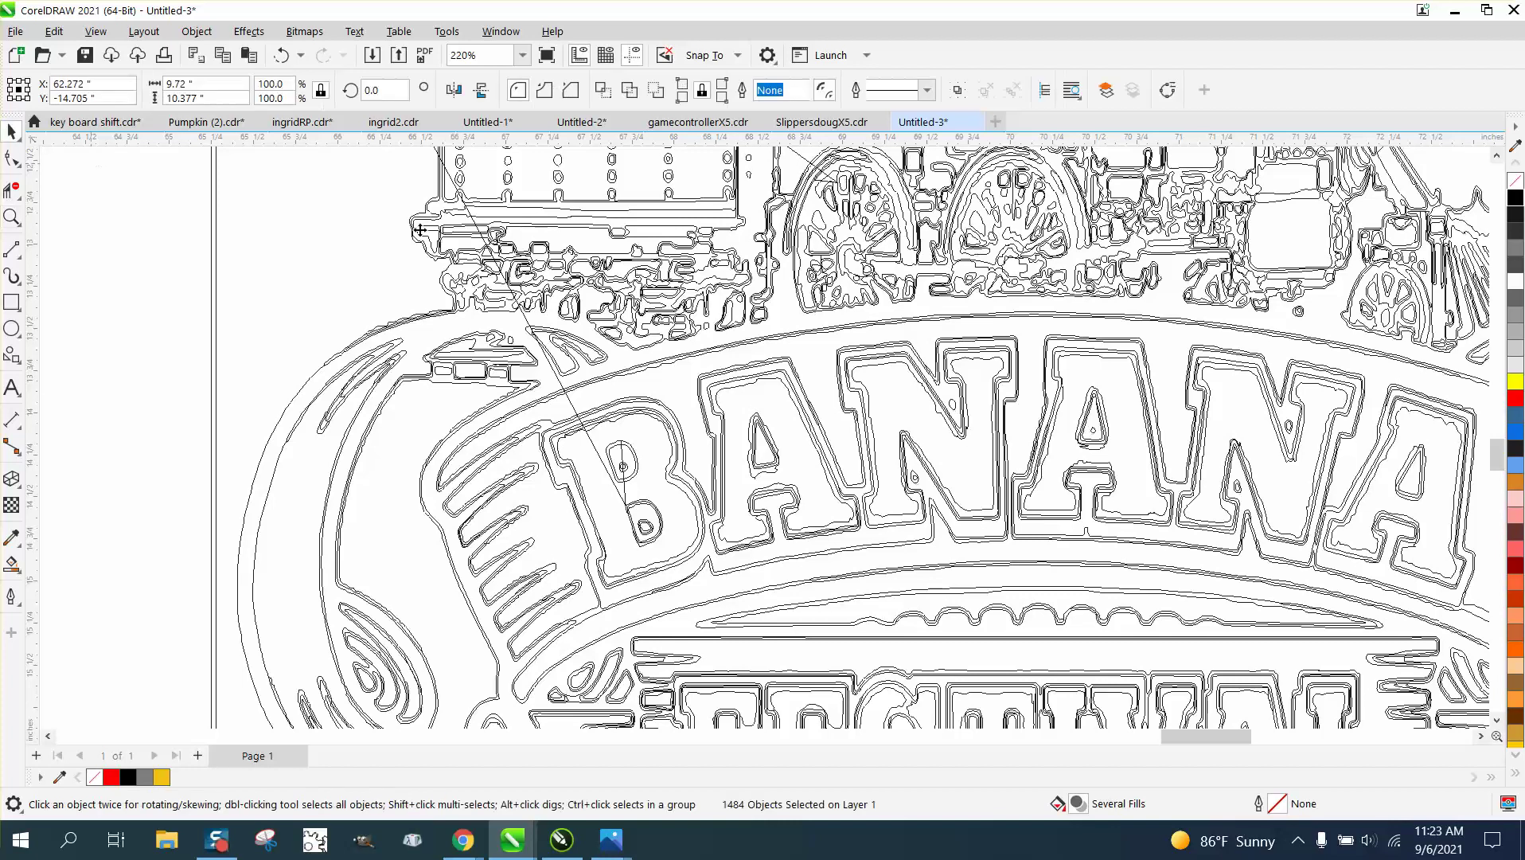
{"action": "left_click", "coordinate": [462, 194]}
{"action": "left_click", "coordinate": [451, 178]}
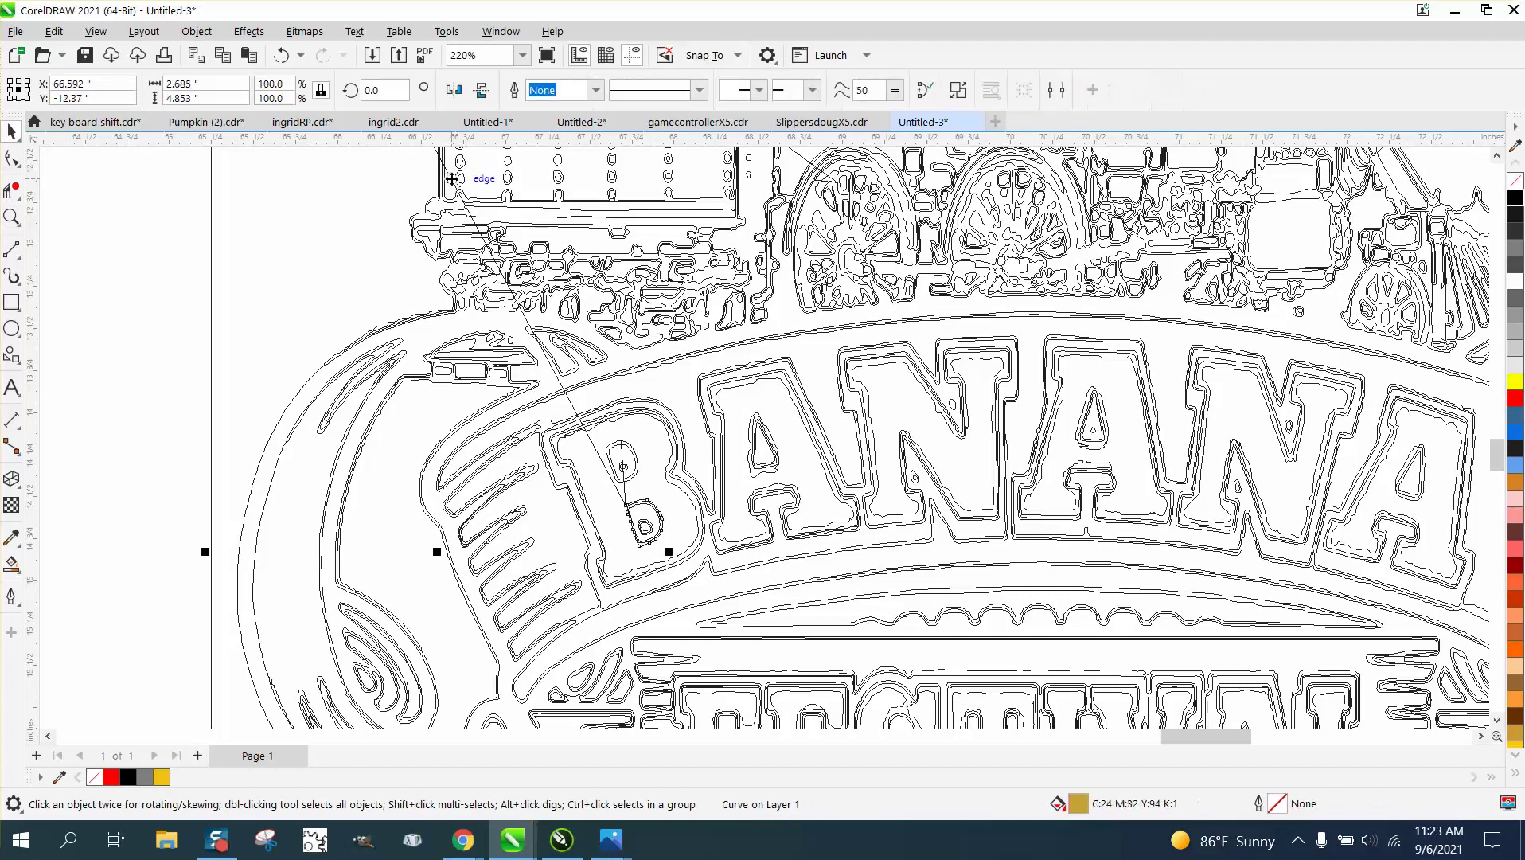
{"action": "key", "text": "Delete"}
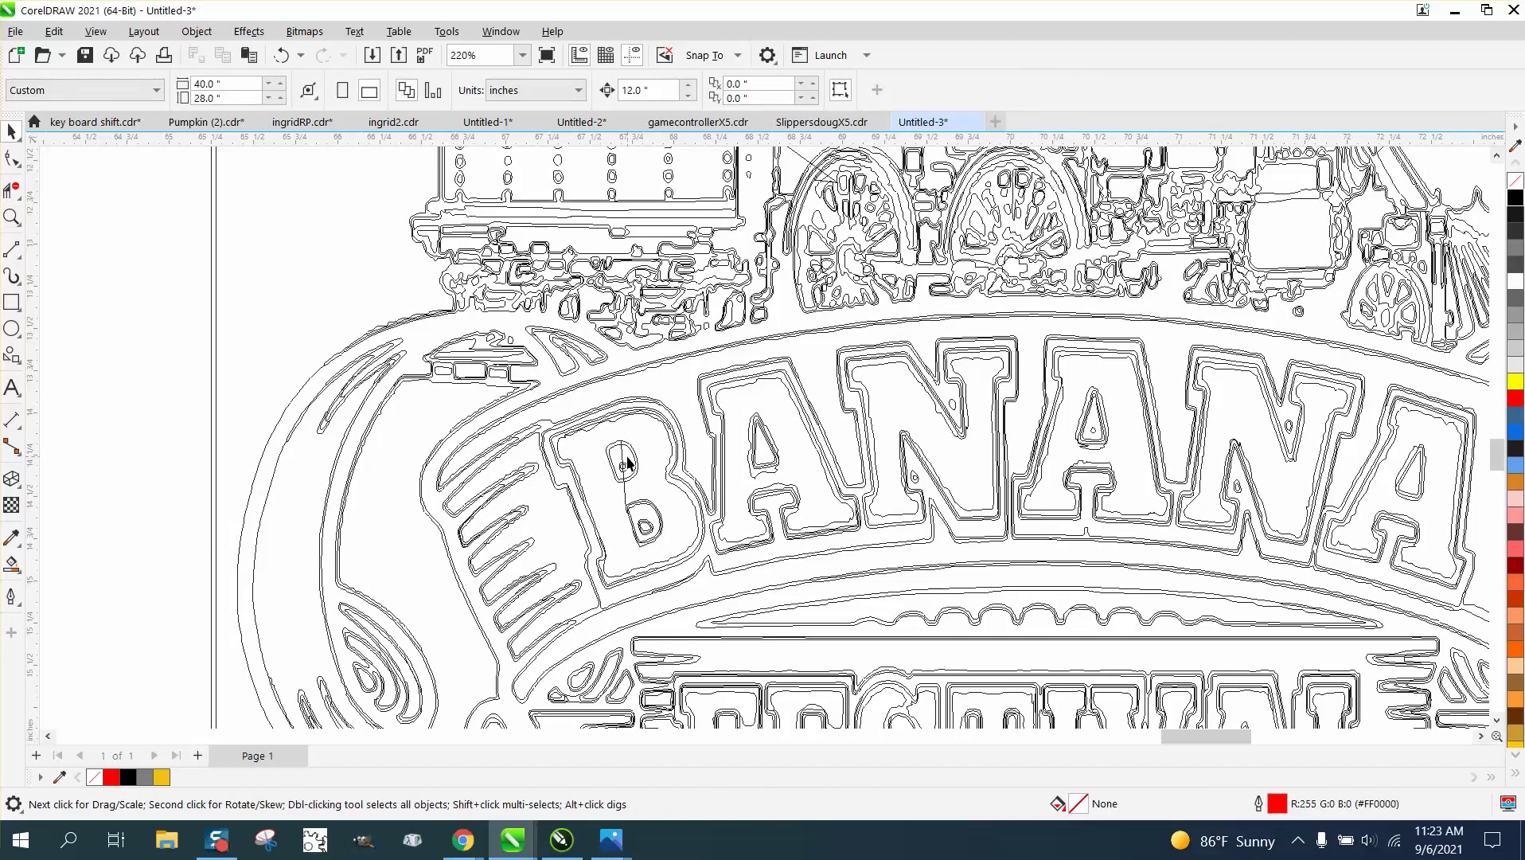
{"action": "left_click", "coordinate": [626, 497]}
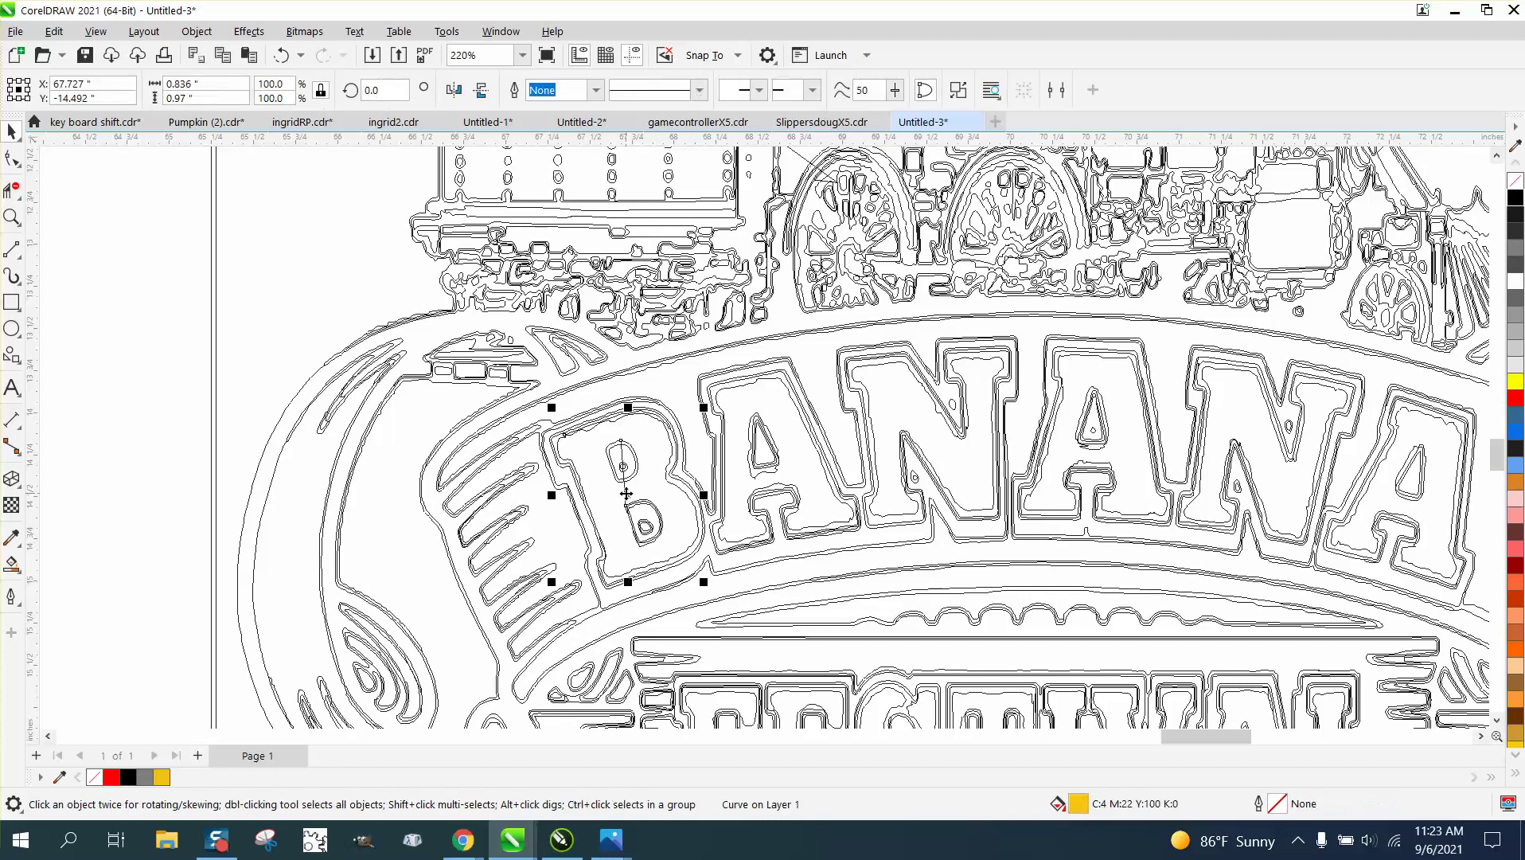
{"action": "key", "text": "Delete"}
- Zoom in on the Fulton and 2021 lettering
{"action": "scroll", "coordinate": [625, 495], "scroll_direction": "down", "scroll_amount": 5}
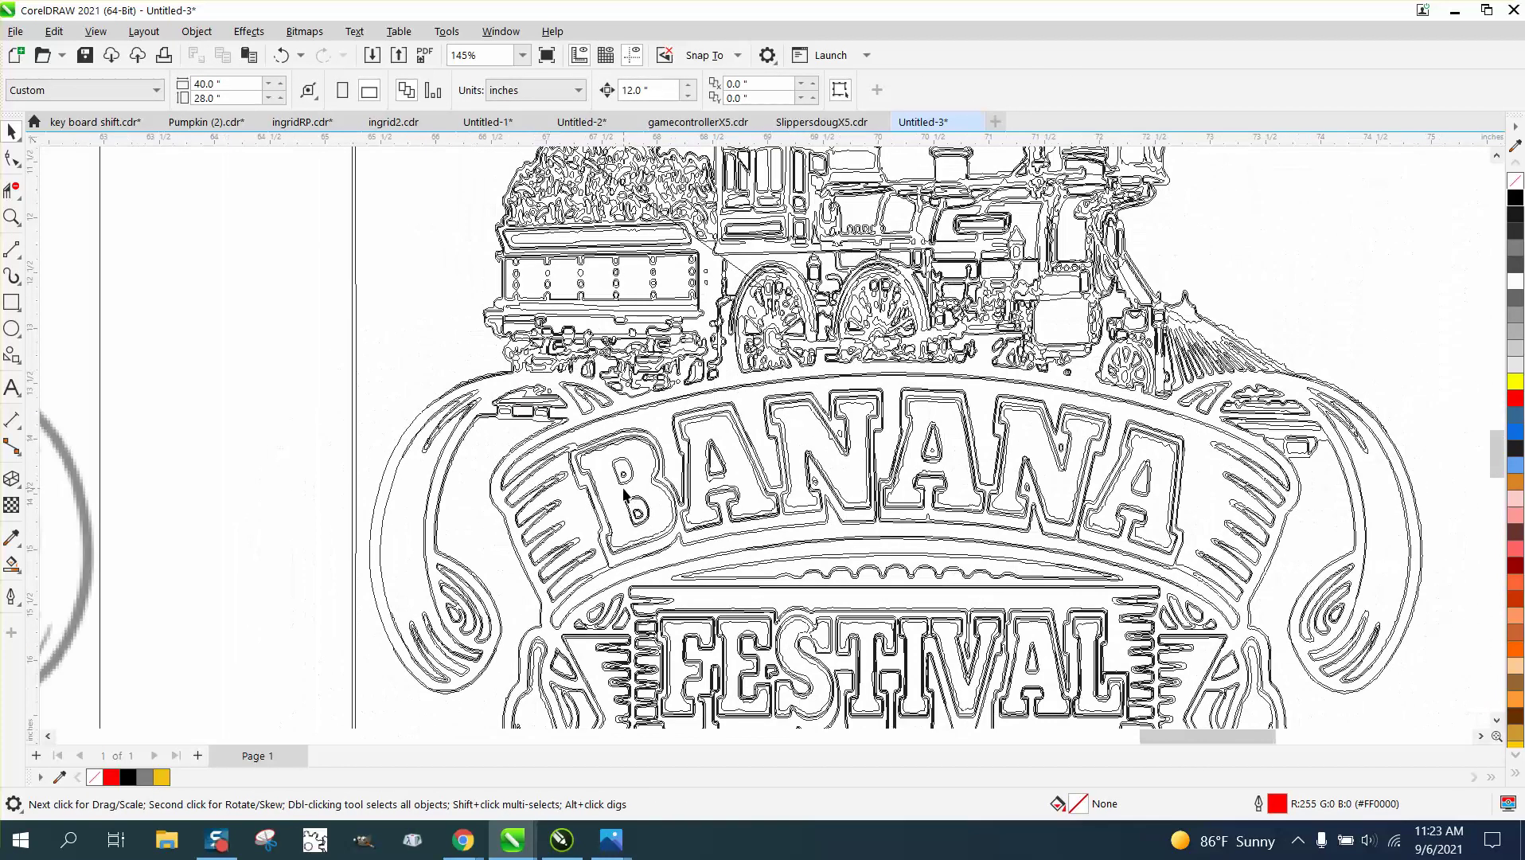
{"action": "scroll", "coordinate": [626, 497], "scroll_direction": "down", "scroll_amount": 2}
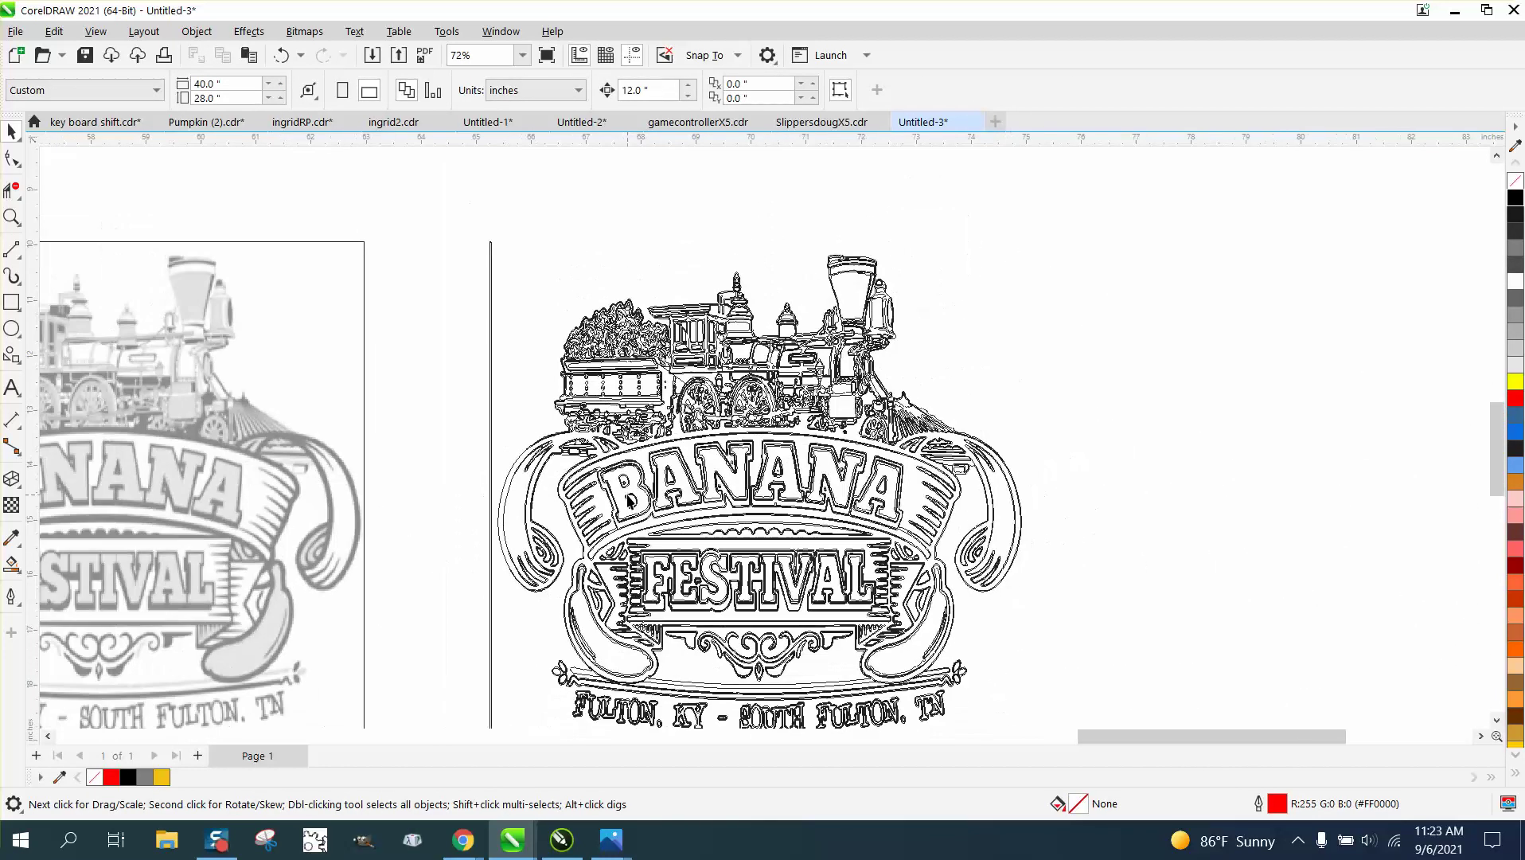
{"action": "scroll", "coordinate": [628, 499], "scroll_direction": "down", "scroll_amount": 1}
{"action": "key", "text": "z"}
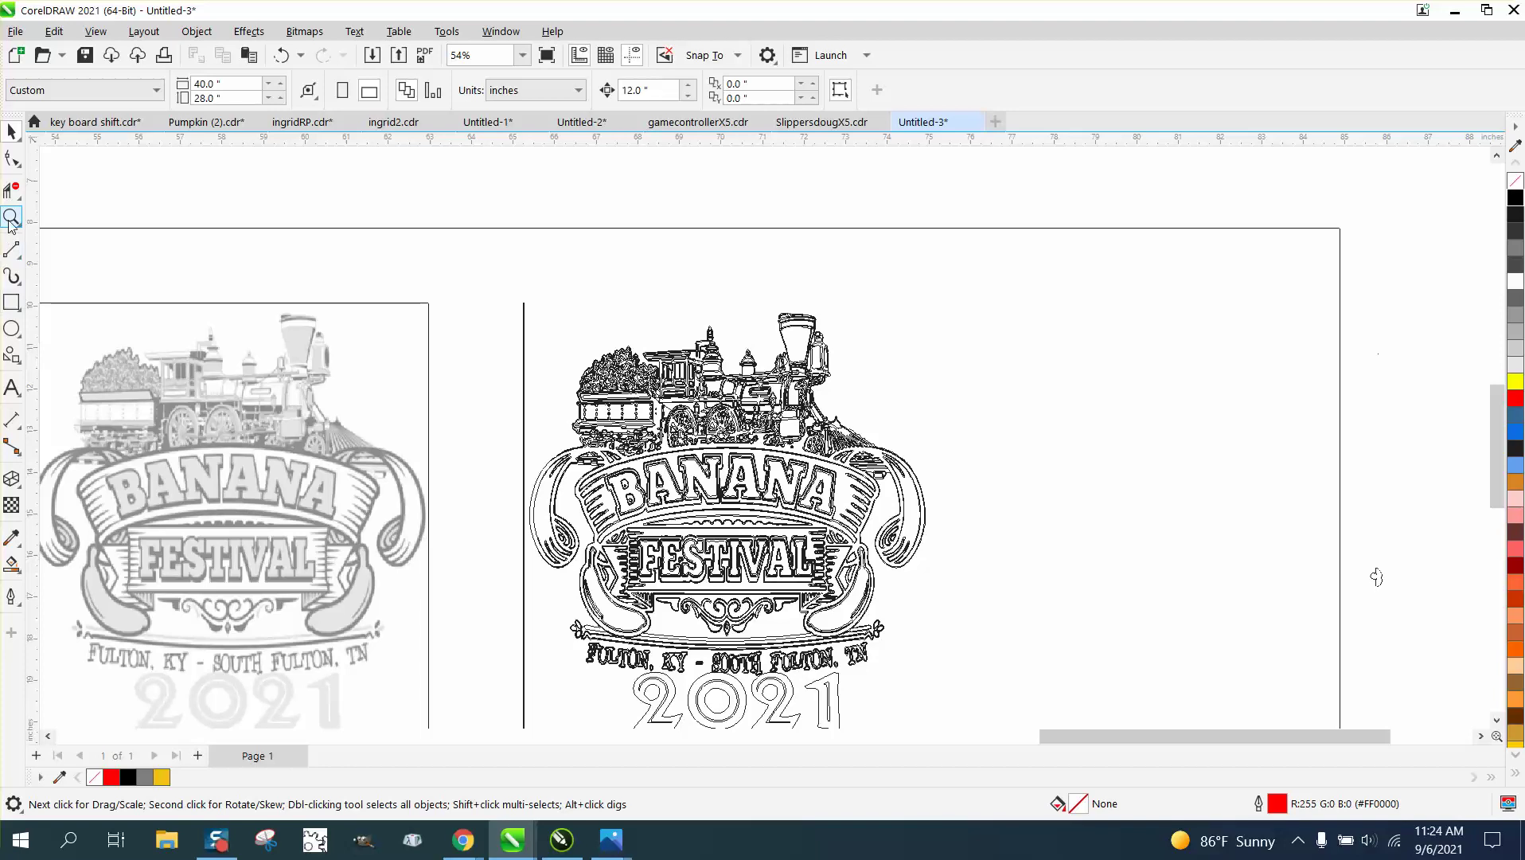
{"action": "left_click_drag", "start_coordinate": [590, 621], "coordinate": [912, 723]}
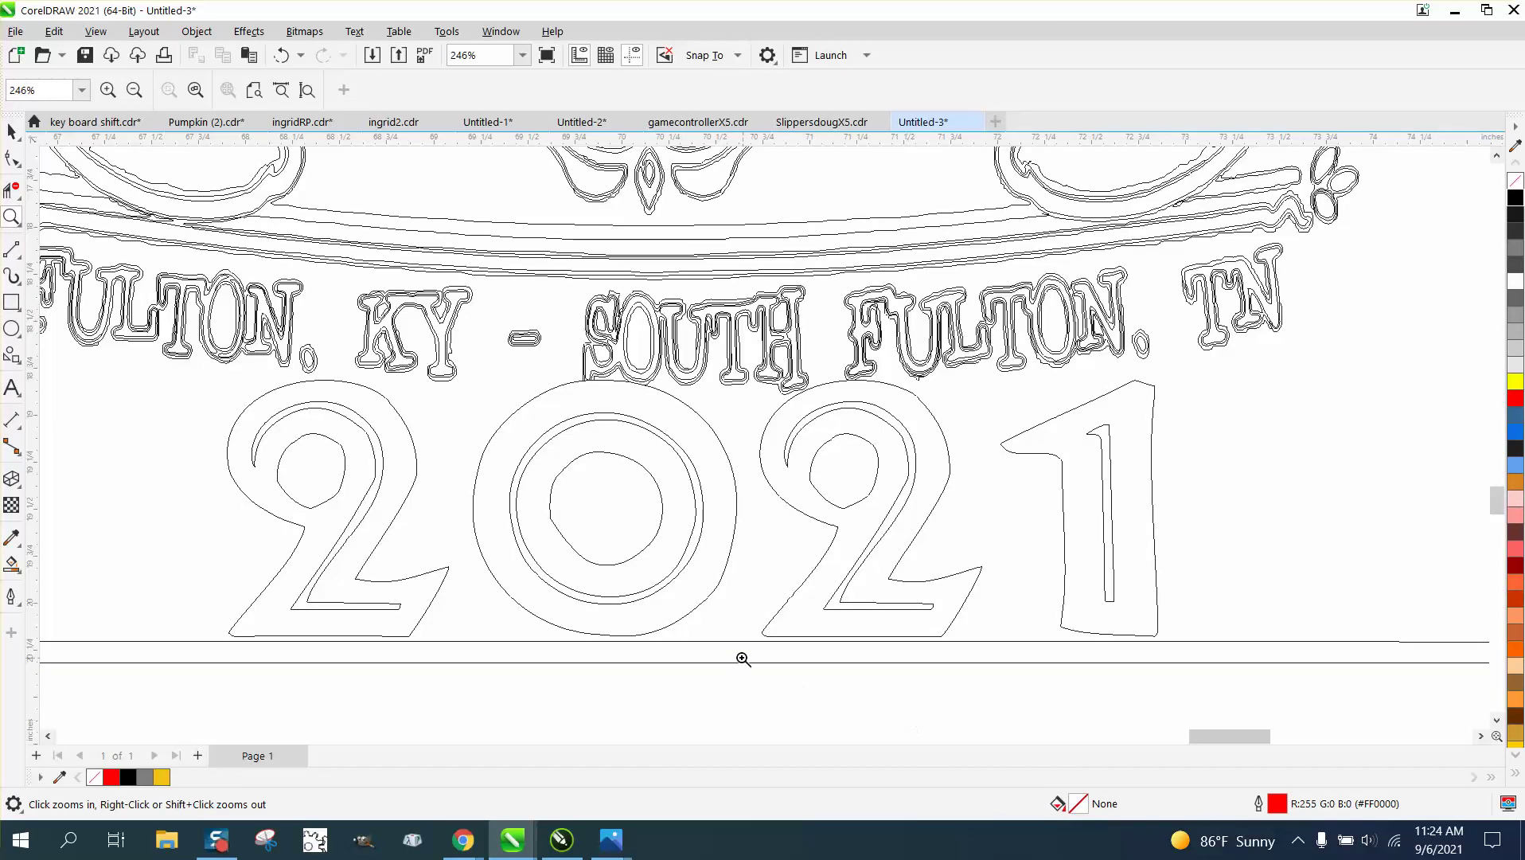
{"action": "scroll", "coordinate": [742, 659], "scroll_direction": "down", "scroll_amount": 4}
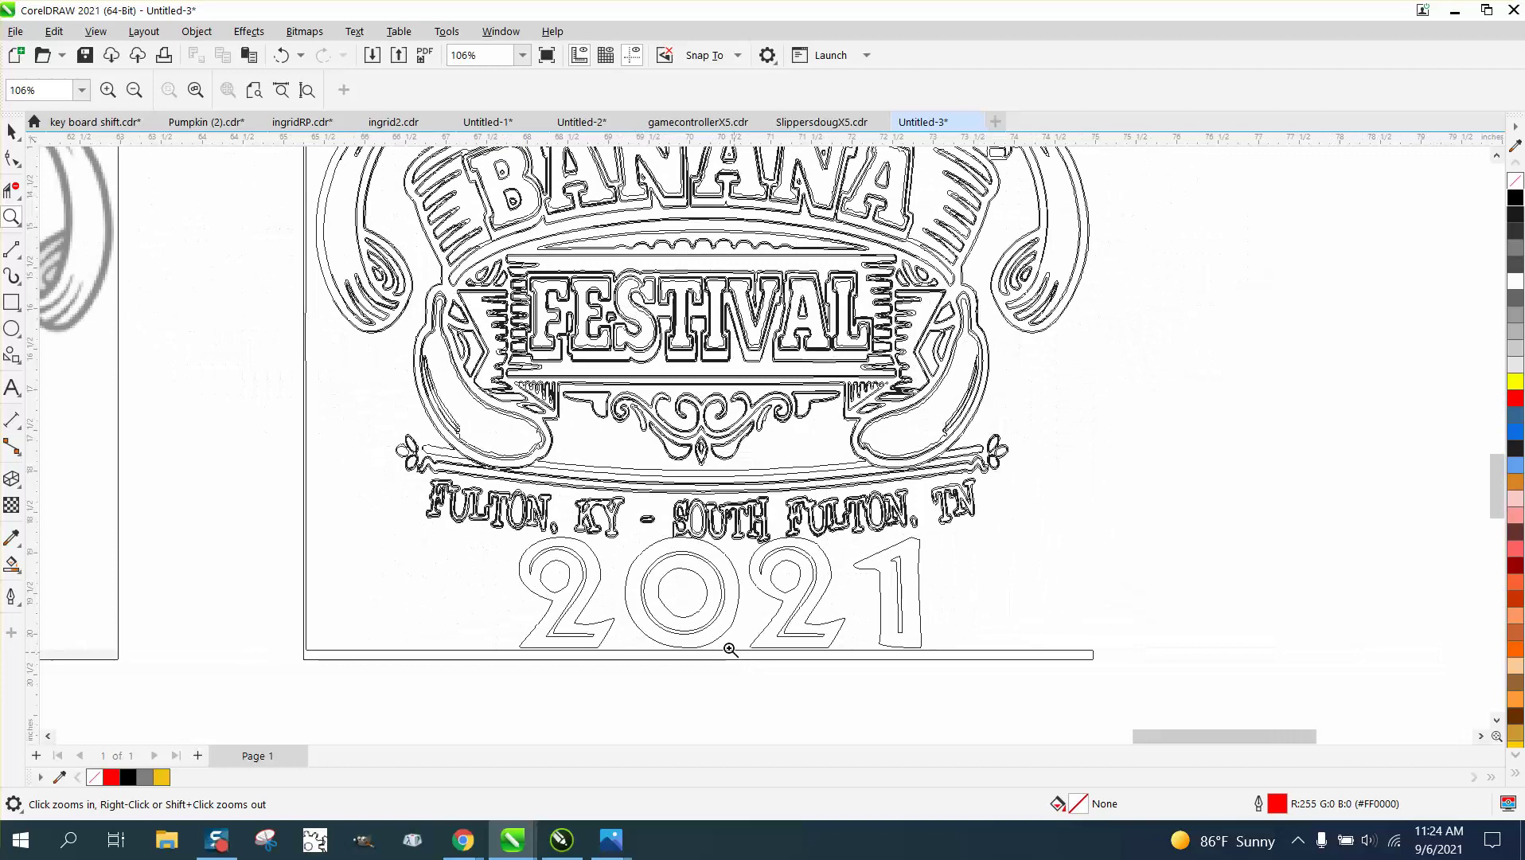
- Return to full-colour display and zoom in on the KY - SOUTH lettering
{"action": "left_click", "coordinate": [96, 31]}
{"action": "left_click", "coordinate": [120, 94]}
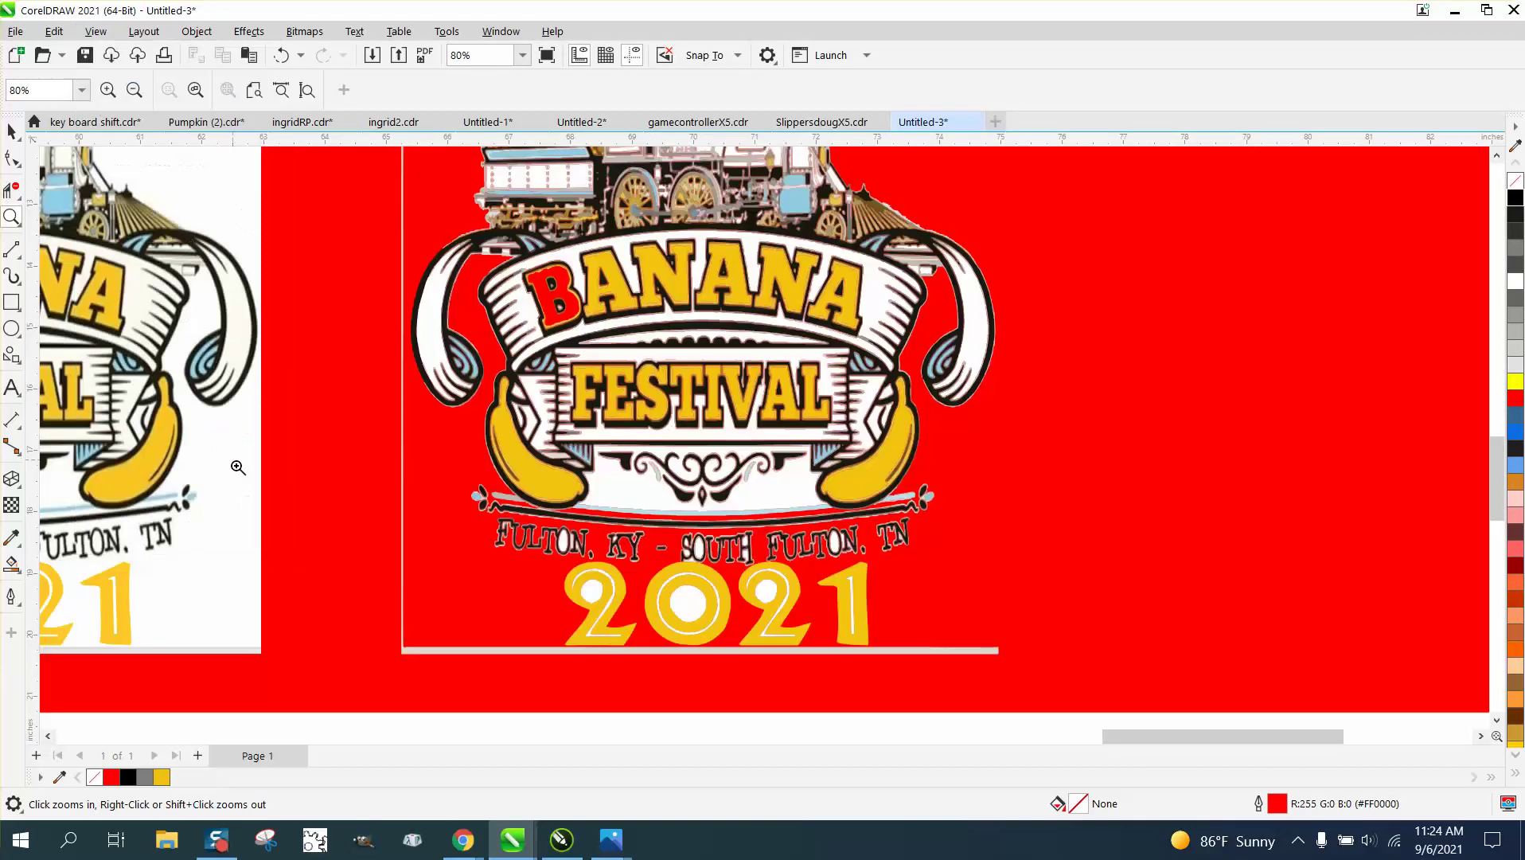
{"action": "scroll", "coordinate": [505, 570], "scroll_direction": "down", "scroll_amount": 1}
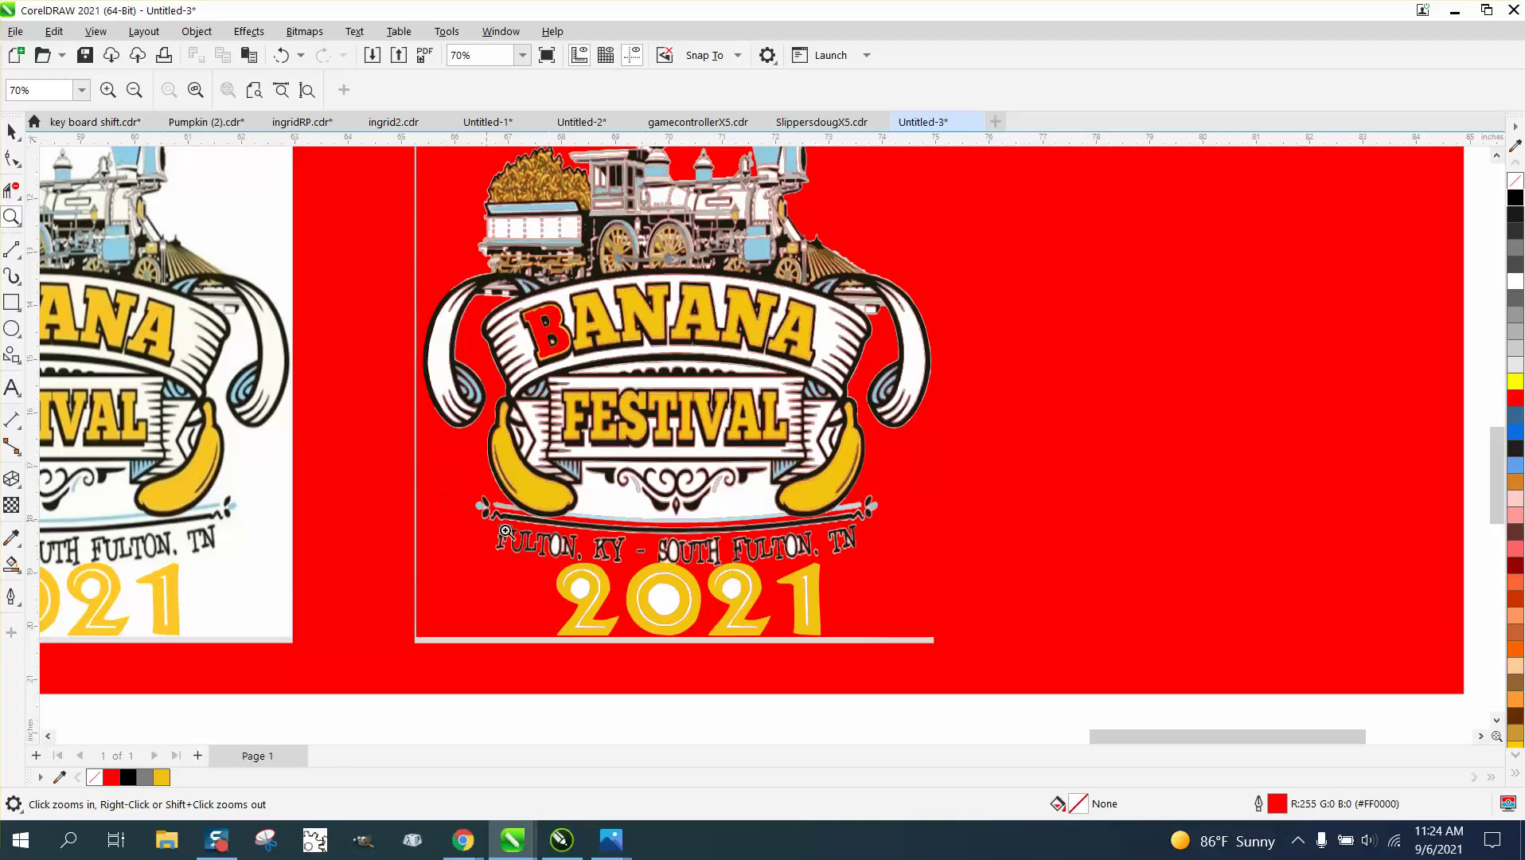
{"action": "left_click_drag", "start_coordinate": [502, 527], "coordinate": [732, 593]}
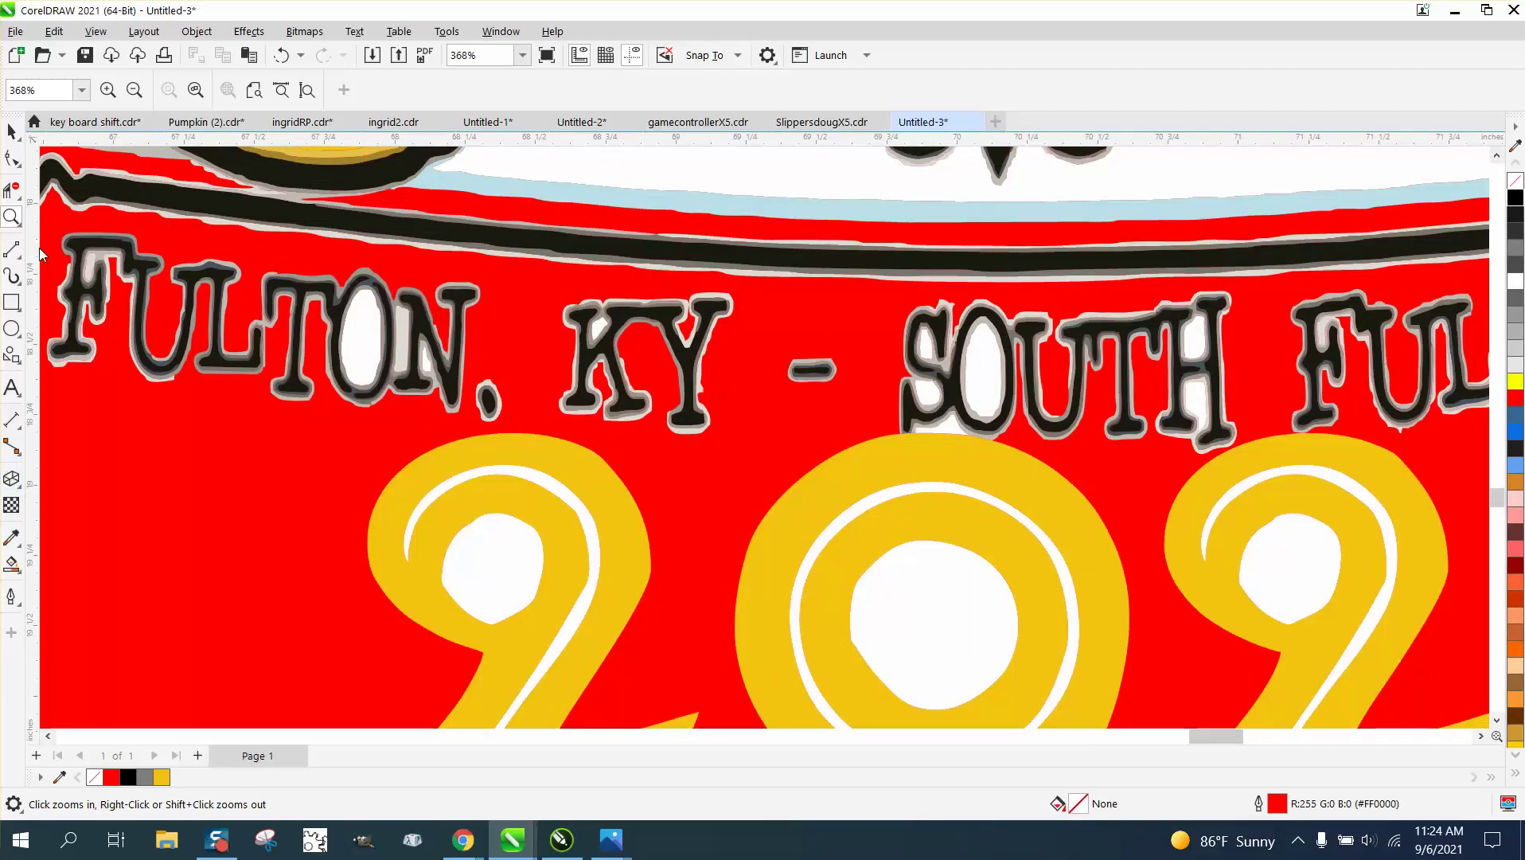
- Delete the white inner shape of the O and small white leftovers near the K
{"action": "left_click", "coordinate": [13, 132]}
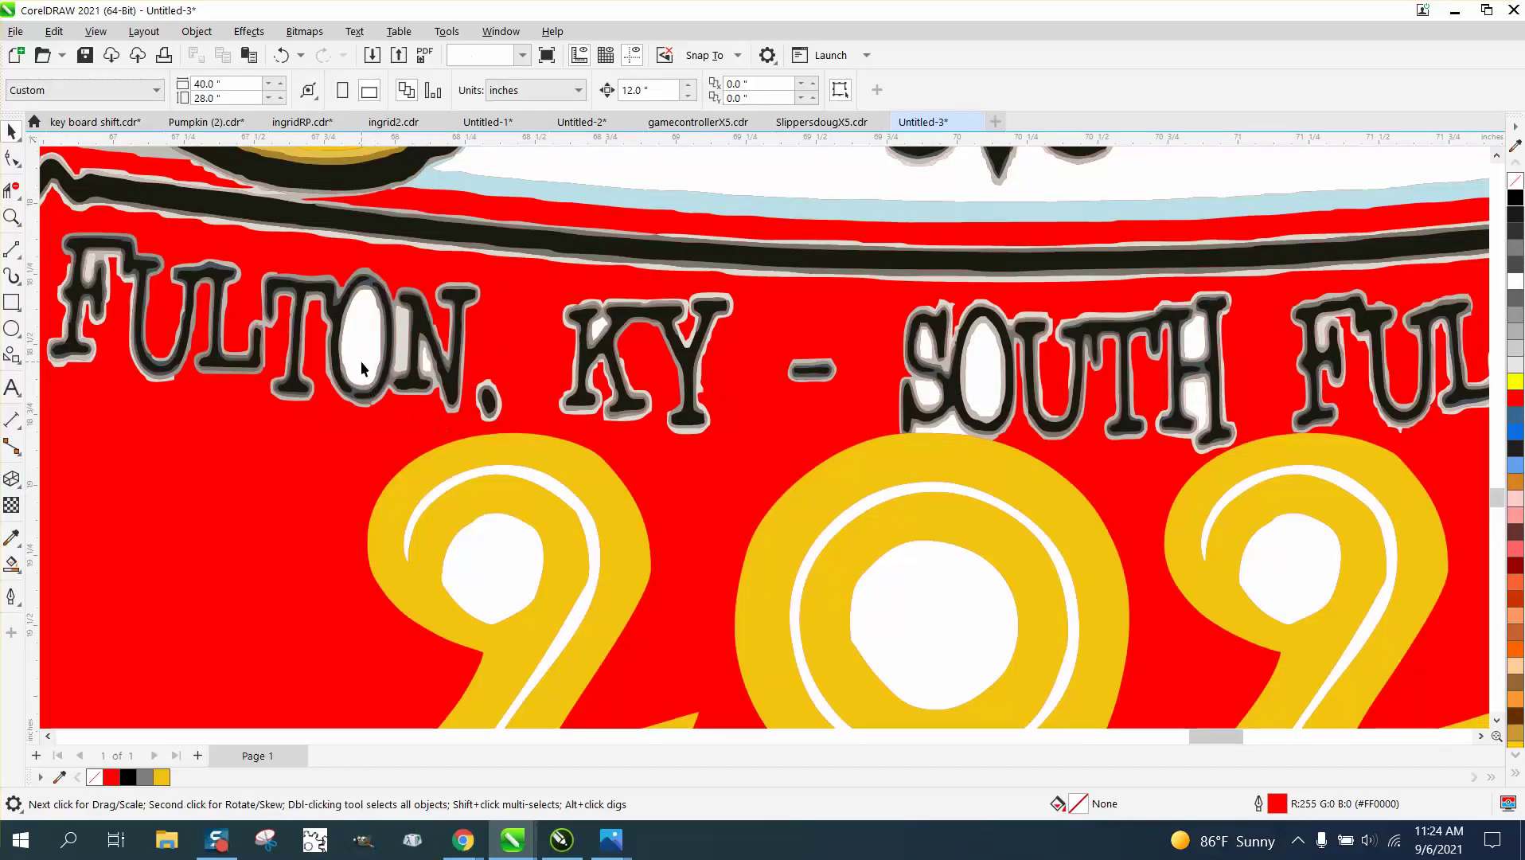
{"action": "left_click", "coordinate": [362, 366]}
{"action": "key", "text": "Delete"}
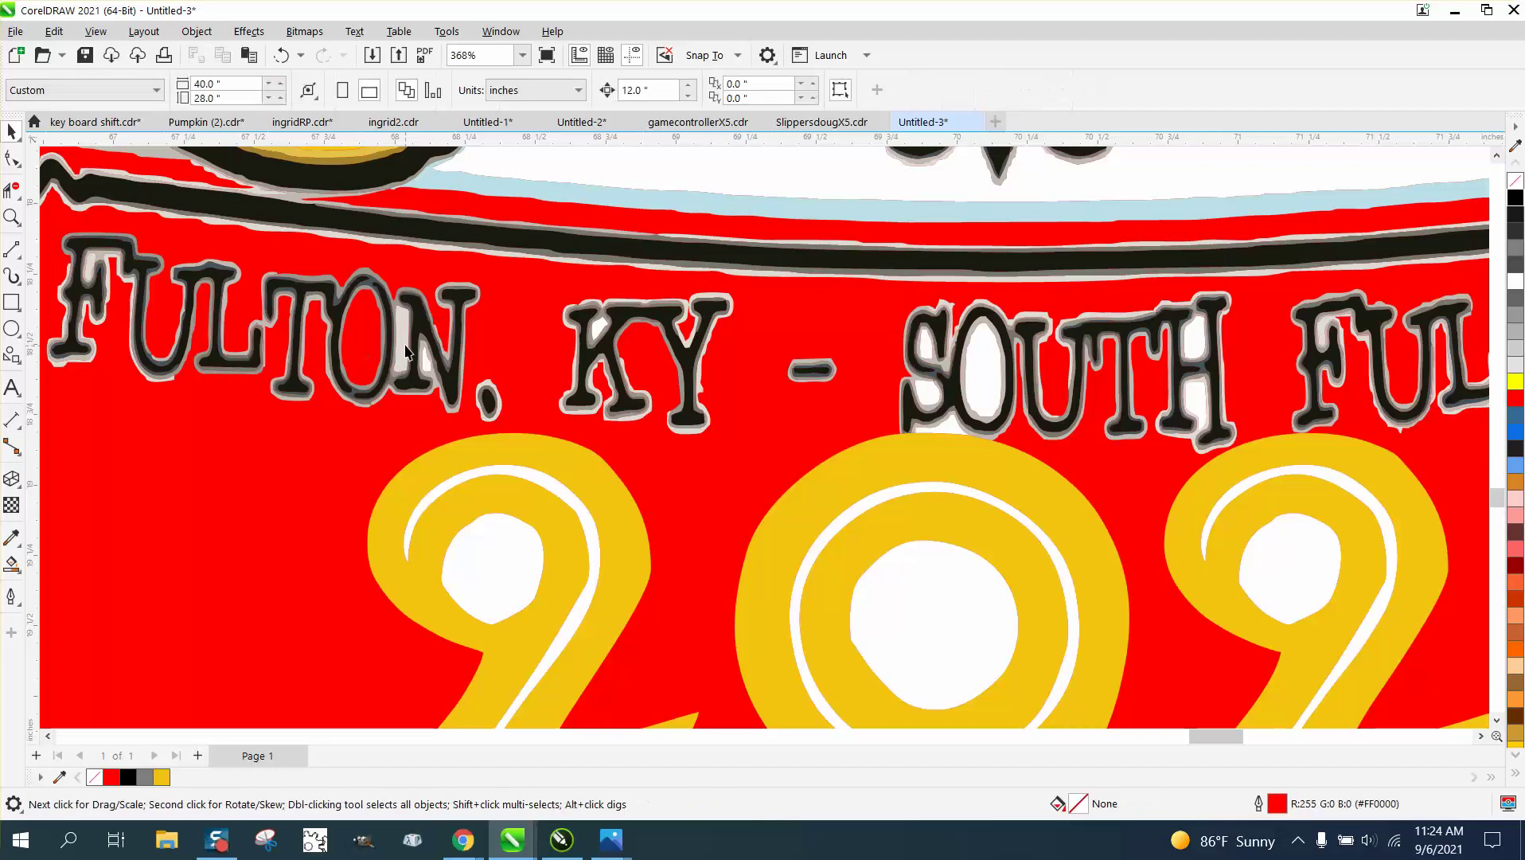
{"action": "left_click", "coordinate": [422, 355]}
{"action": "left_click", "coordinate": [442, 368]}
{"action": "key", "text": "Delete"}
{"action": "left_click", "coordinate": [599, 329]}
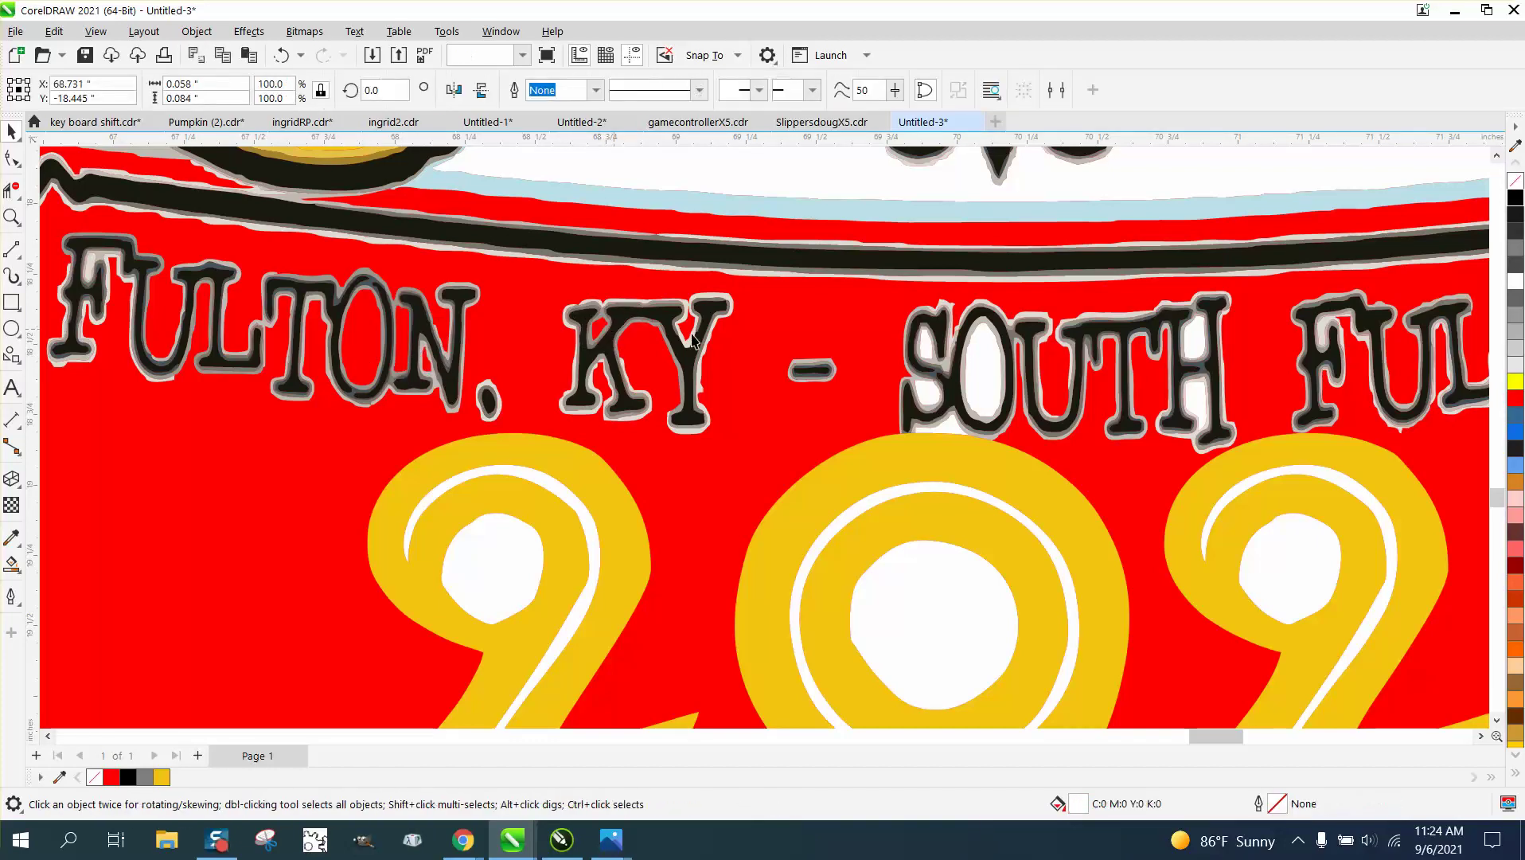
{"action": "key", "text": "Delete"}
- Delete the white fills inside the letters, the bit under the S, and pieces inside the H
{"action": "left_click", "coordinate": [976, 364]}
{"action": "key", "text": "Delete"}
{"action": "left_click", "coordinate": [937, 352]}
{"action": "key", "text": "Delete"}
{"action": "left_click", "coordinate": [923, 335]}
{"action": "key", "text": "Delete"}
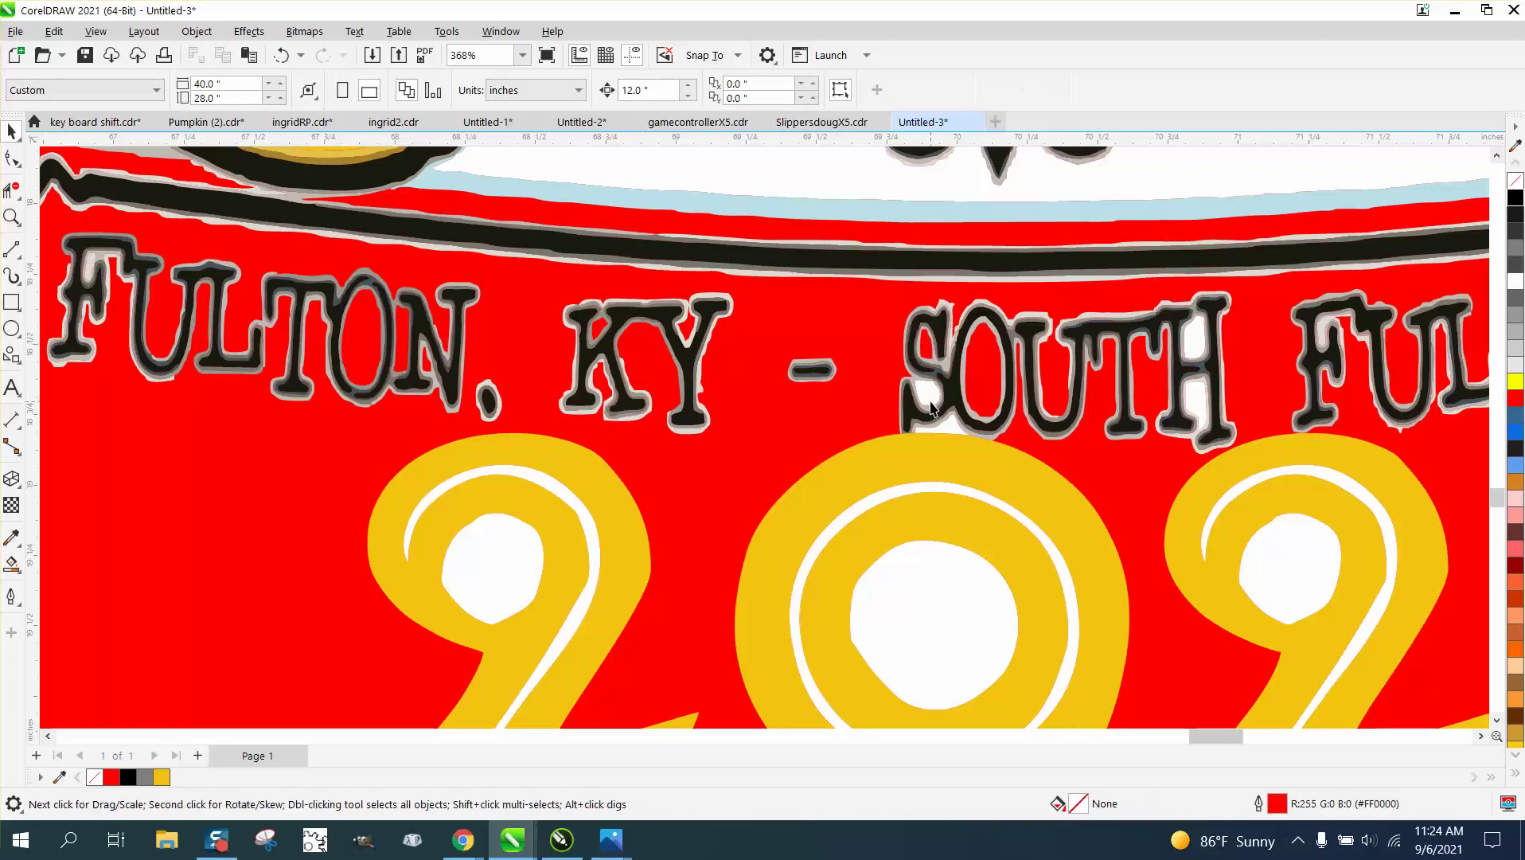
{"action": "left_click", "coordinate": [948, 419]}
{"action": "key", "text": "Delete"}
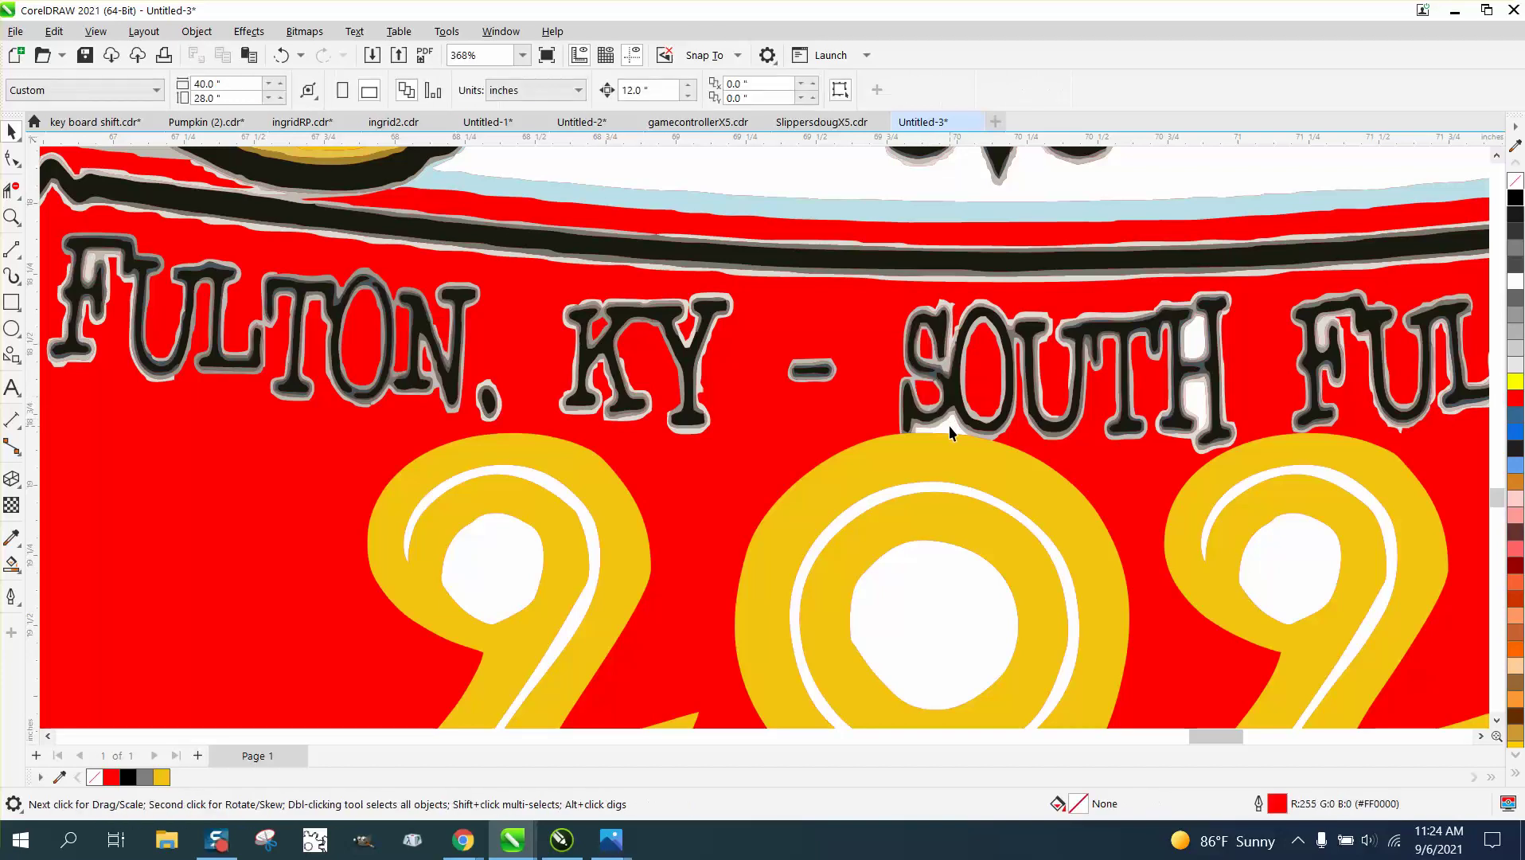
{"action": "left_click", "coordinate": [1196, 404]}
{"action": "key", "text": "Delete"}
{"action": "left_click", "coordinate": [1199, 350]}
{"action": "key", "text": "Delete"}
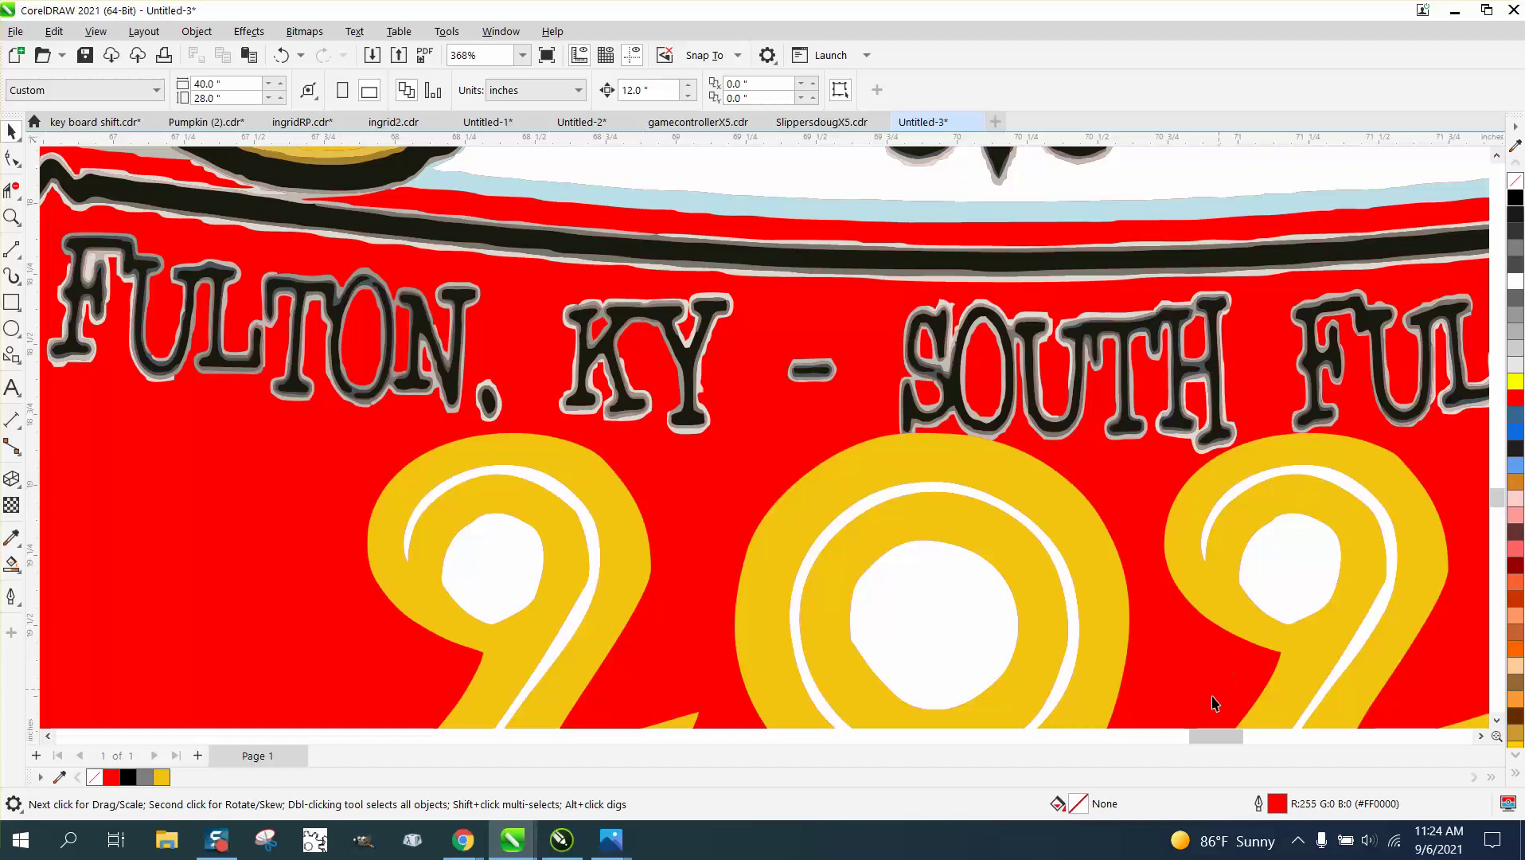
- Check pieces of the TN lettering without deleting them
{"action": "scroll", "coordinate": [1207, 756], "scroll_direction": "right", "scroll_amount": 5}
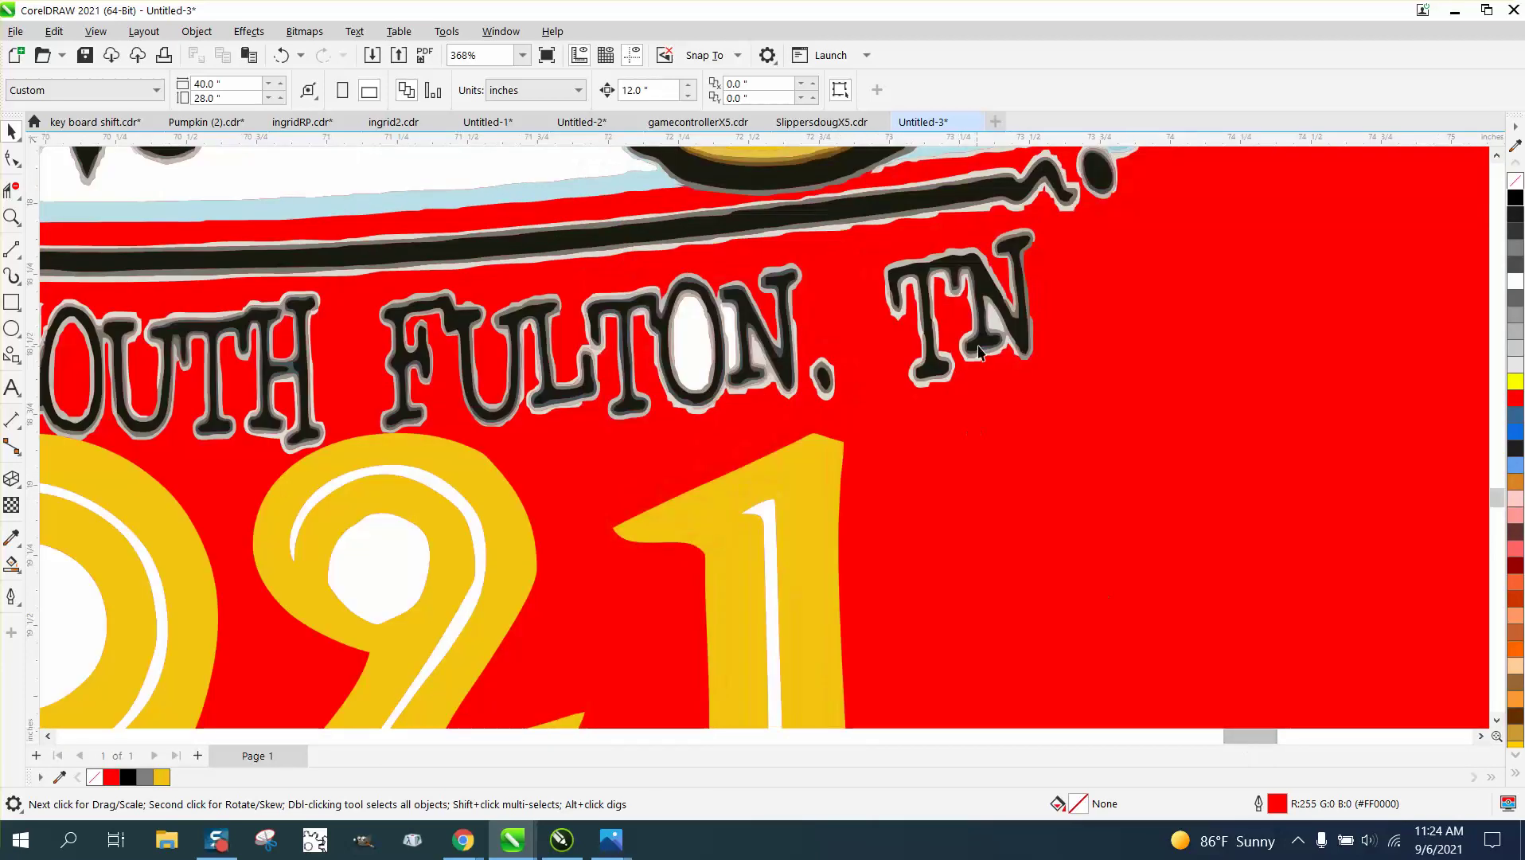
{"action": "left_click", "coordinate": [998, 328]}
{"action": "key", "text": "Escape"}
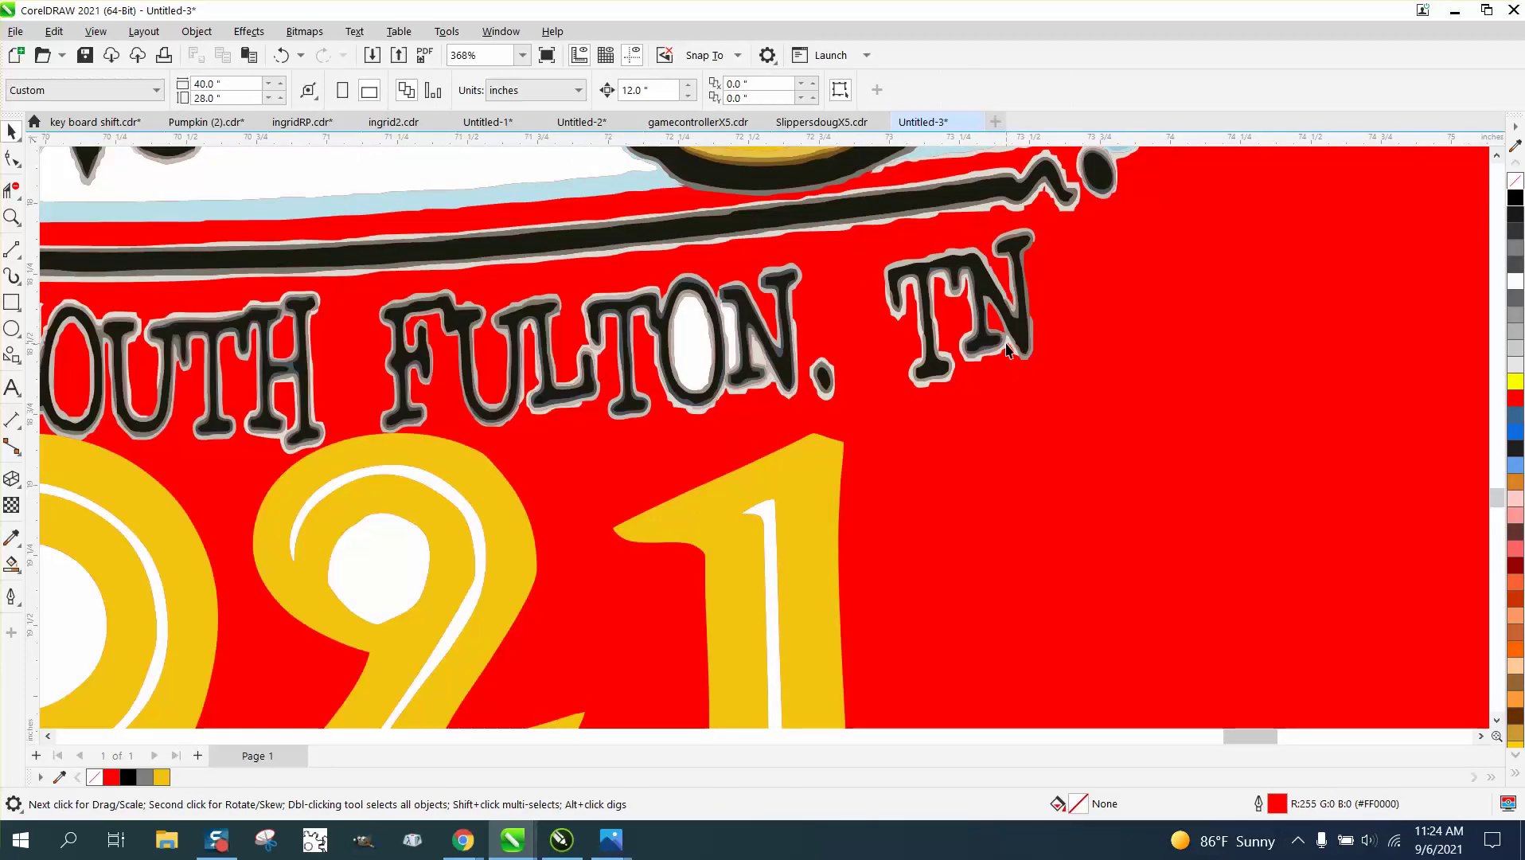
{"action": "left_click", "coordinate": [1006, 351]}
{"action": "key", "text": "Escape"}
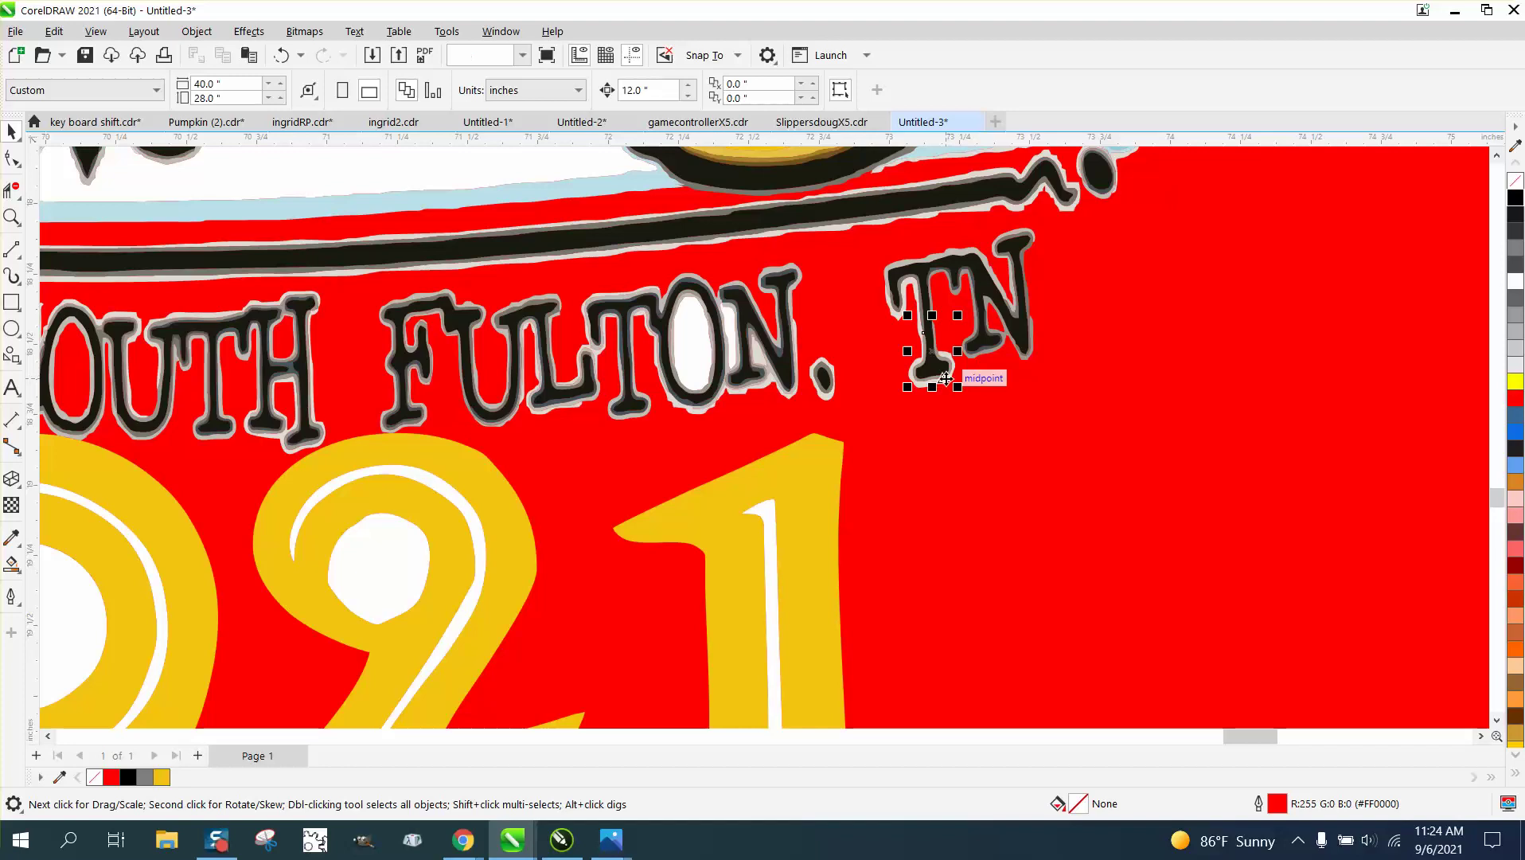
{"action": "left_click", "coordinate": [912, 358]}
{"action": "key", "text": "Escape"}
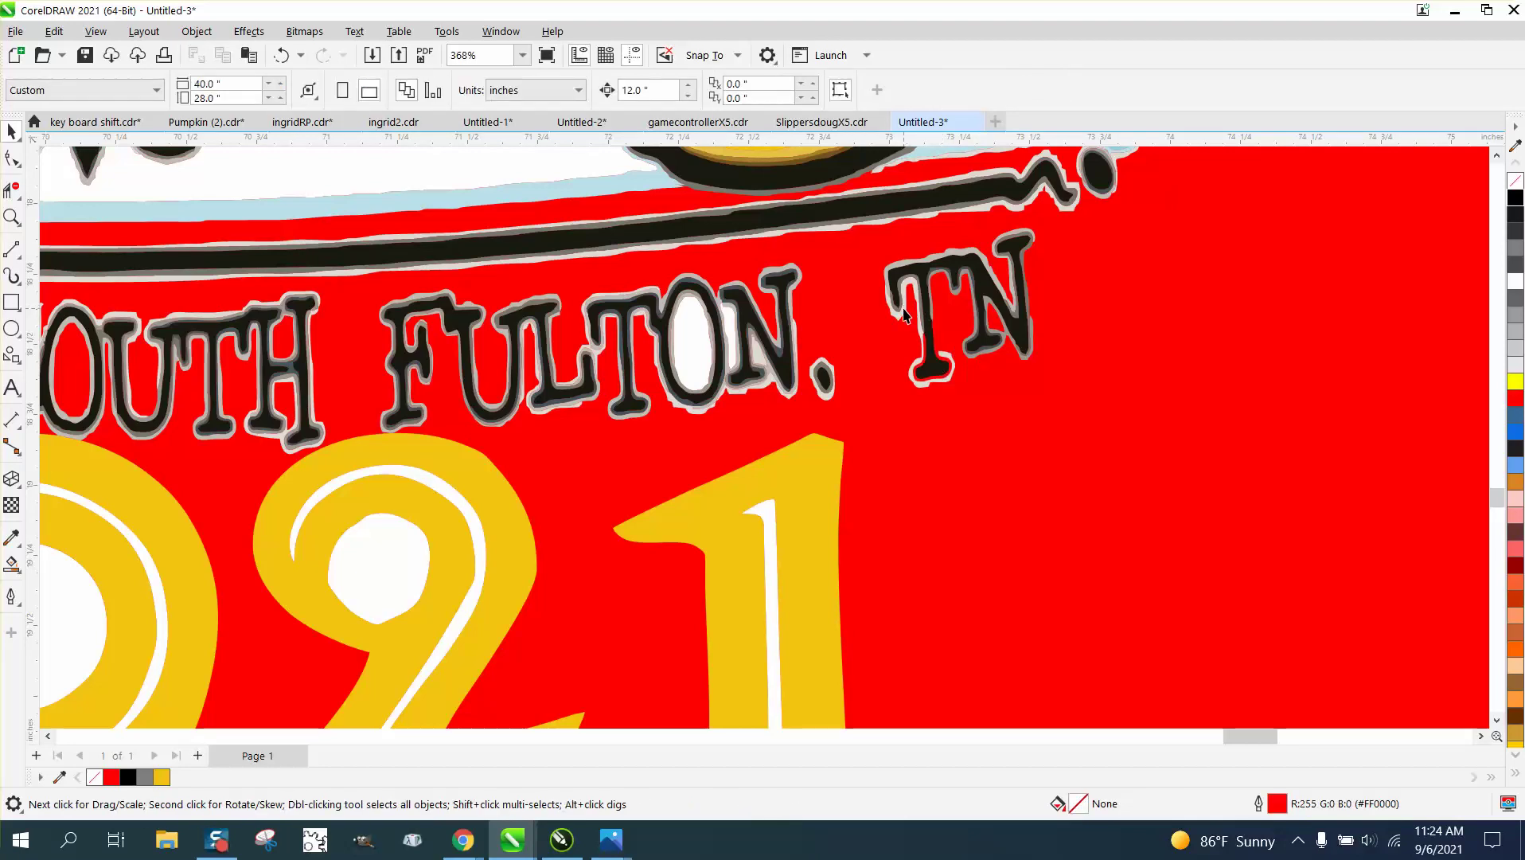
- Inspect the T's curve nodes and small curves in the N without changing them
{"action": "double_click", "coordinate": [903, 315]}
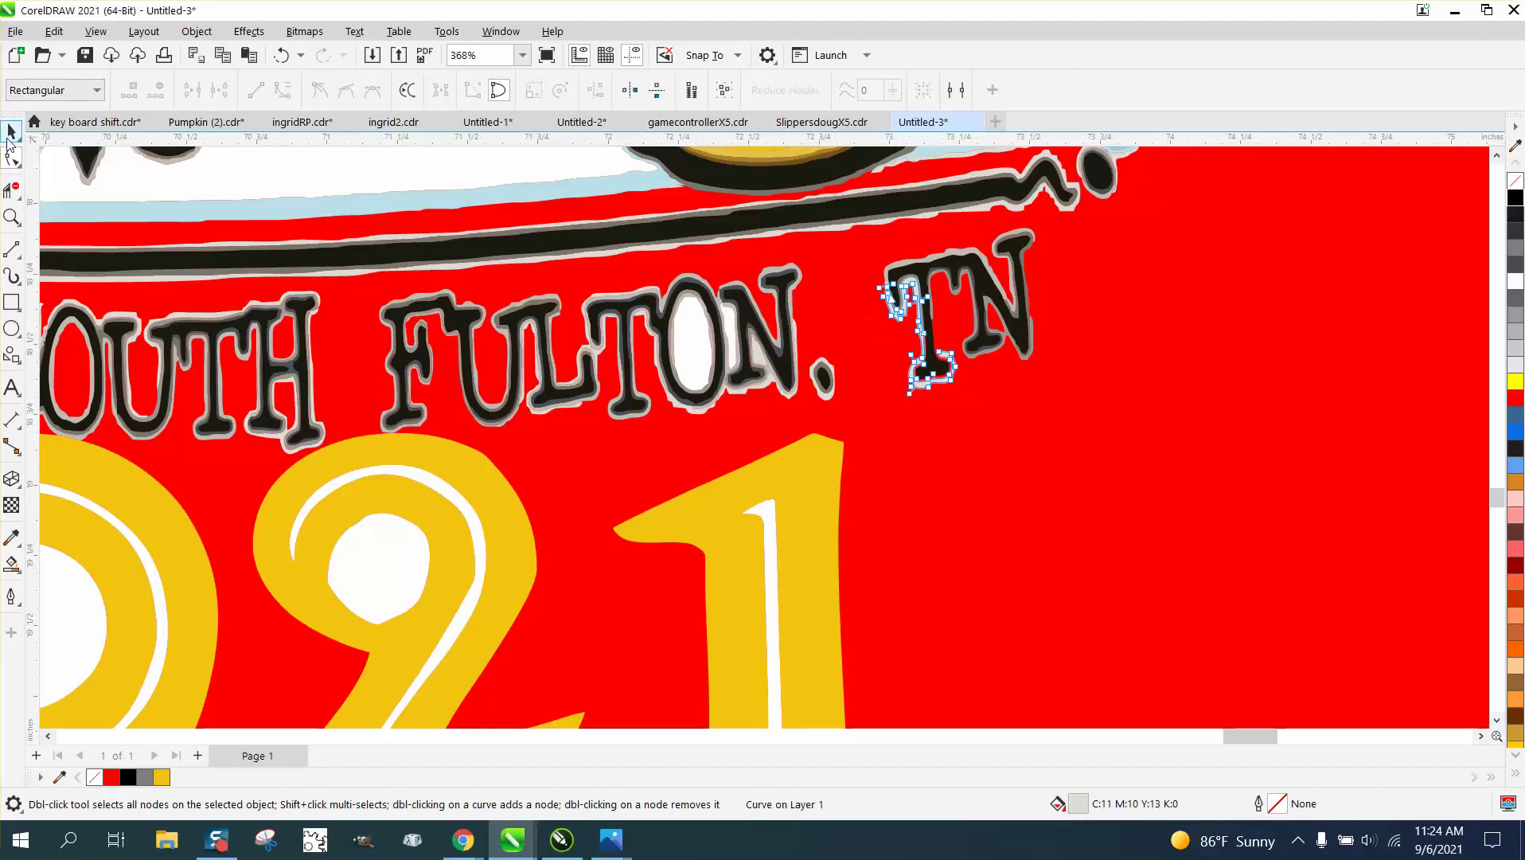
{"action": "left_click", "coordinate": [9, 137]}
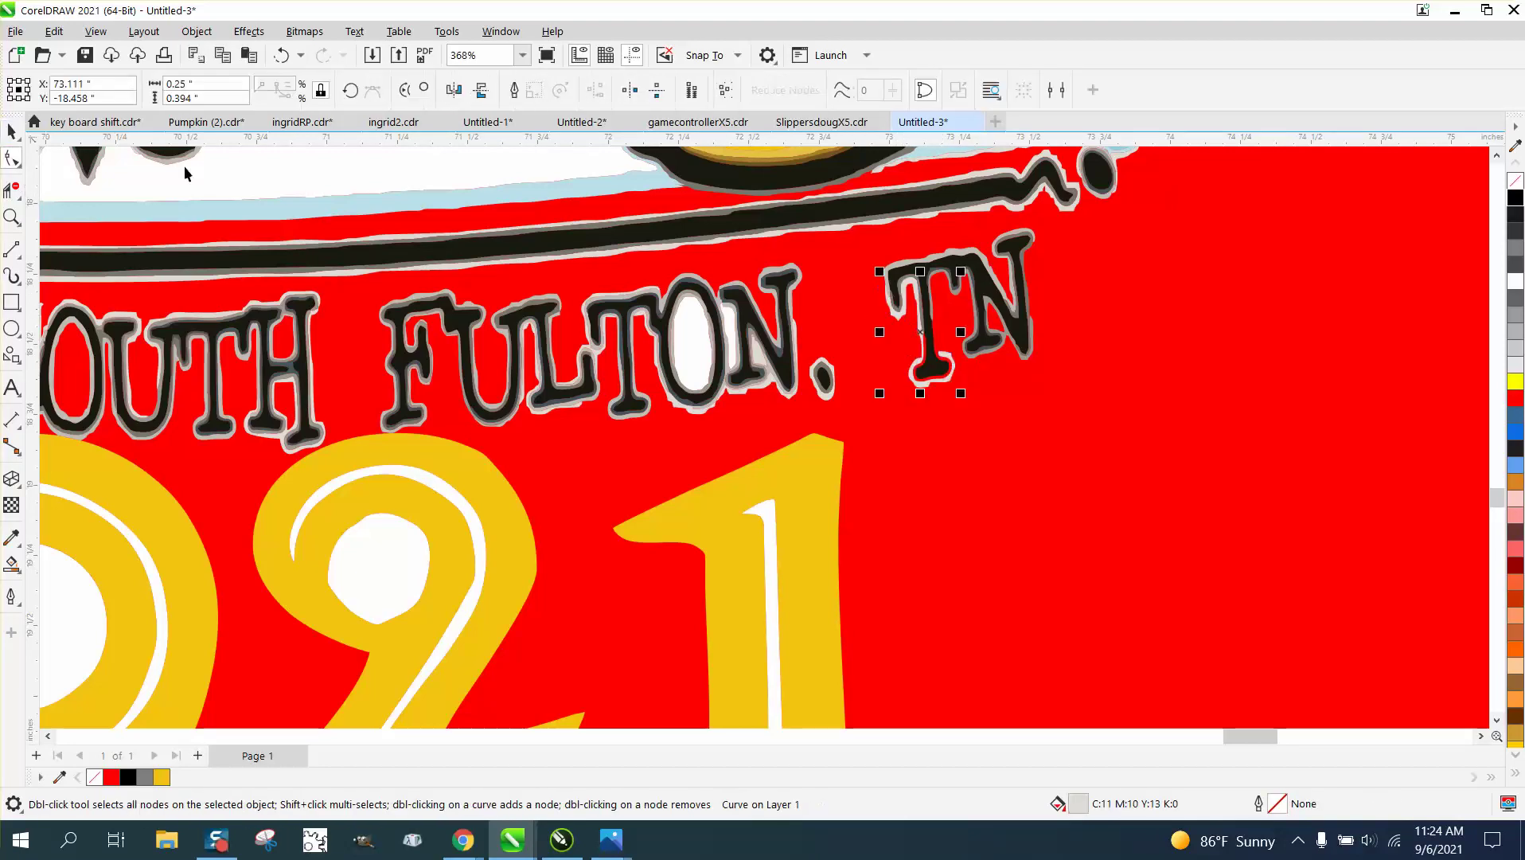
{"action": "left_click", "coordinate": [912, 326]}
{"action": "left_click", "coordinate": [760, 355]}
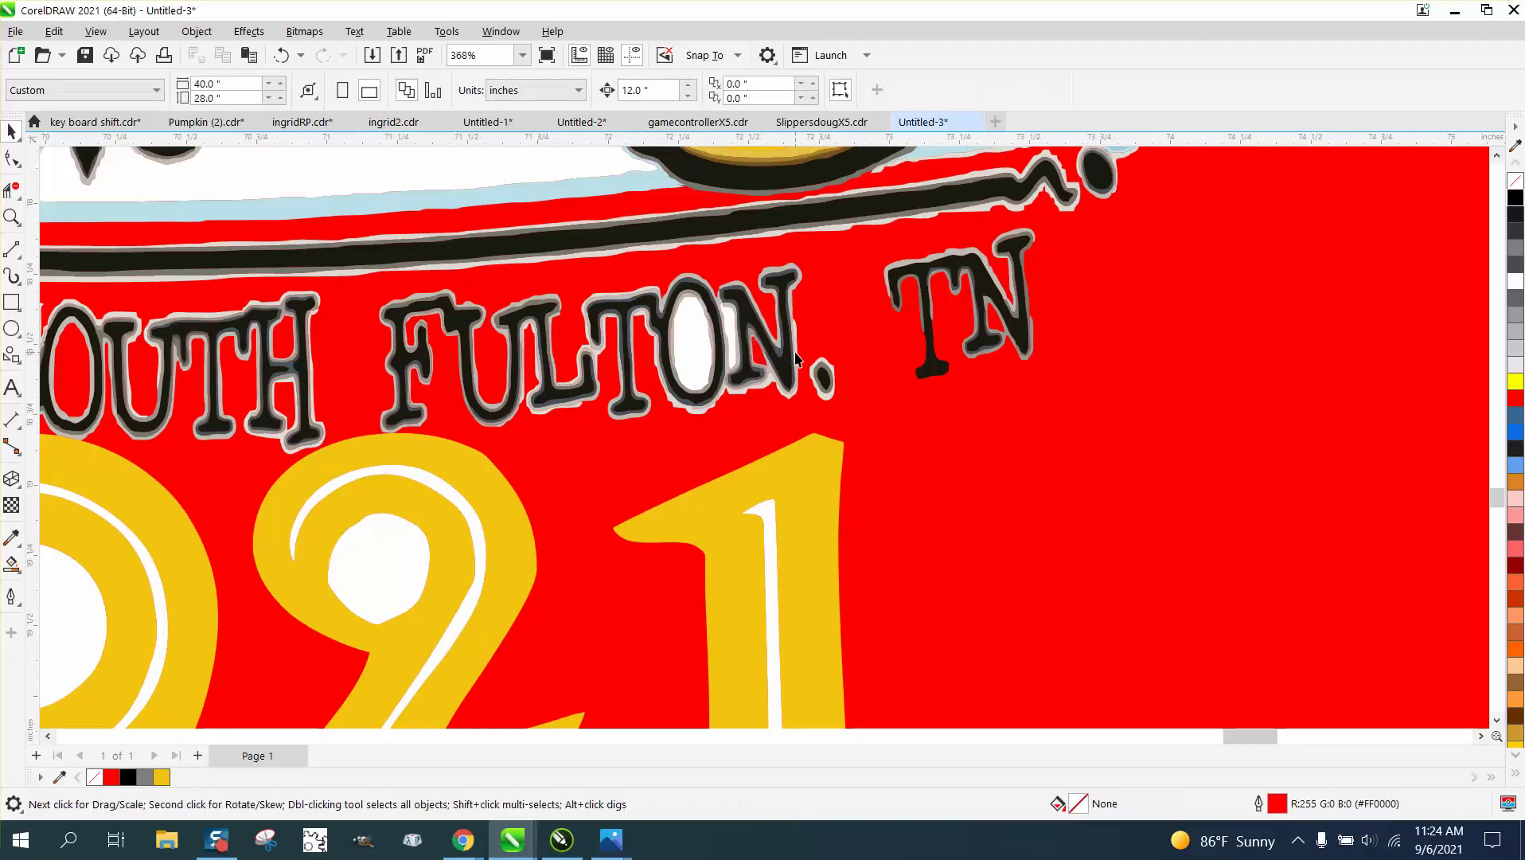
{"action": "left_click", "coordinate": [798, 358]}
{"action": "key", "text": "Escape"}
- Delete the O's white fill, the comma's light inner fill, and the outline piece under the O
{"action": "left_click", "coordinate": [733, 348]}
{"action": "key", "text": "Delete"}
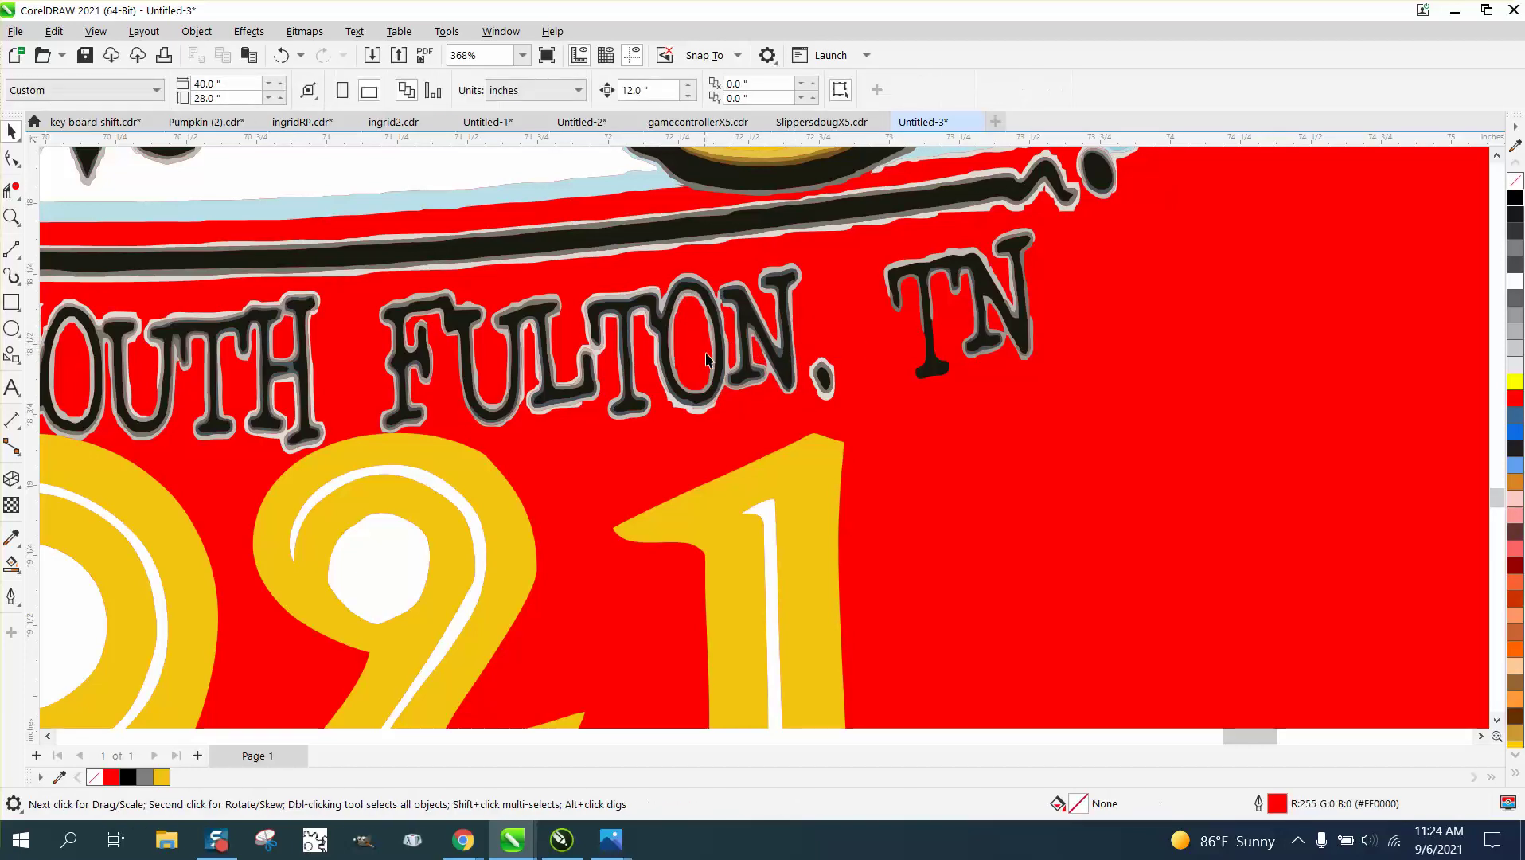
{"action": "left_click", "coordinate": [824, 386]}
{"action": "key", "text": "Delete"}
{"action": "left_click", "coordinate": [703, 420]}
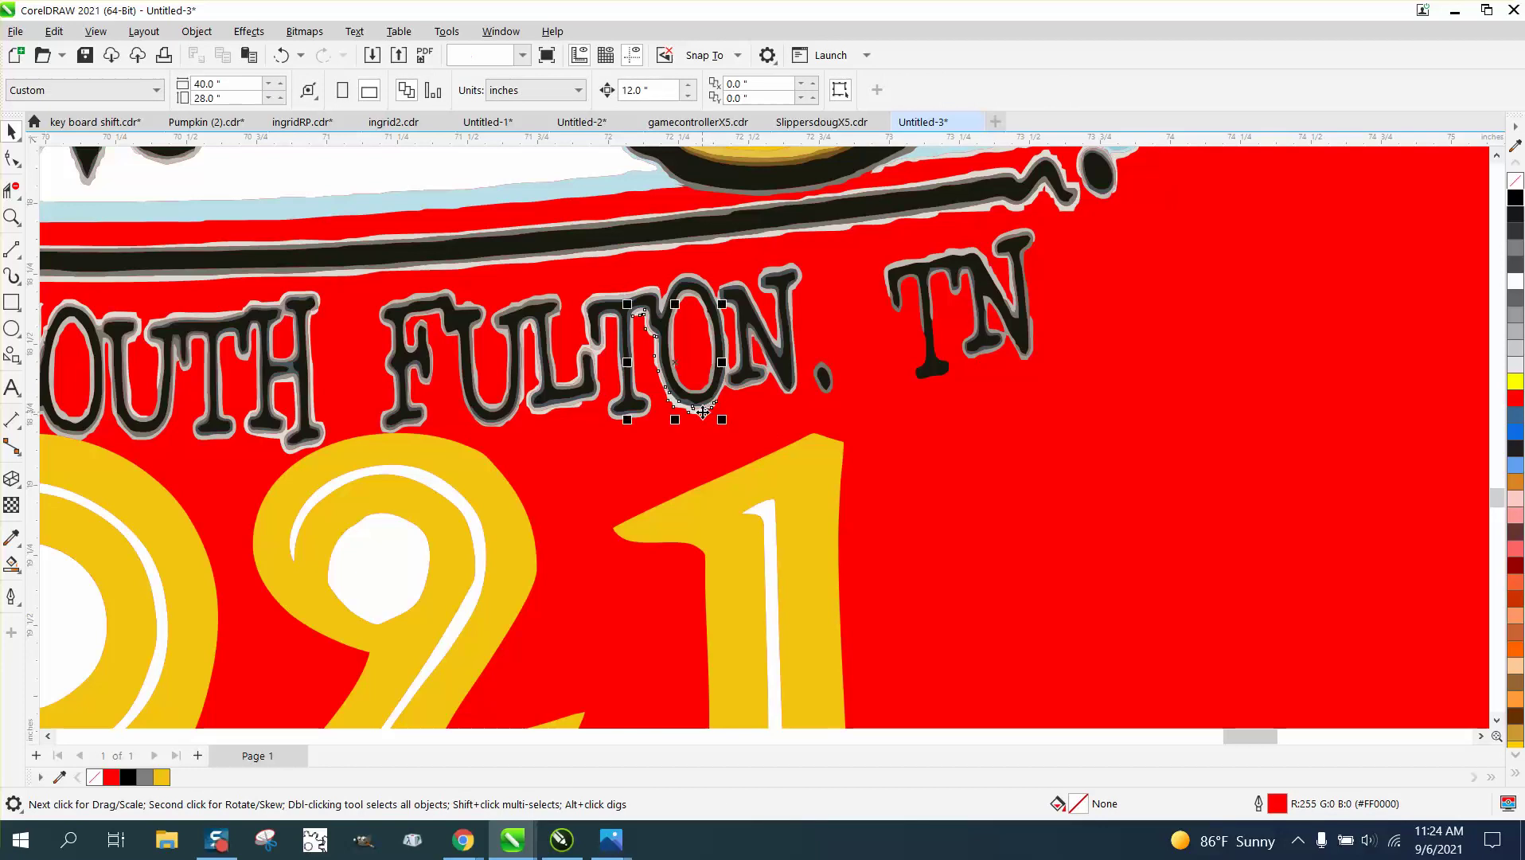
{"action": "key", "text": "Delete"}
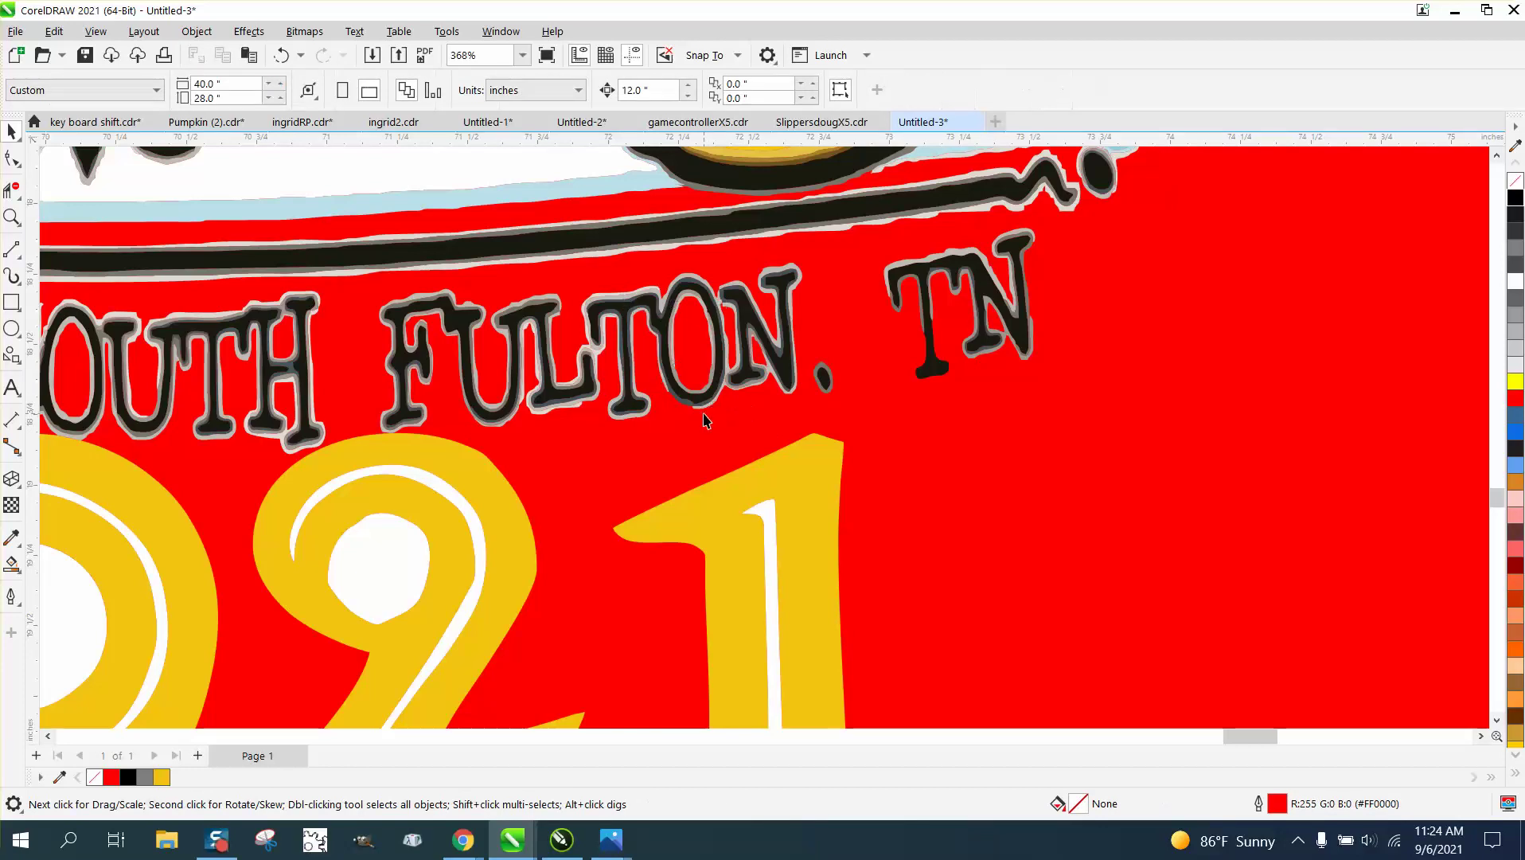
- Delete the stray outline pieces near the H, under the L, and one more nearby
{"action": "left_click", "coordinate": [288, 387]}
{"action": "key", "text": "Delete"}
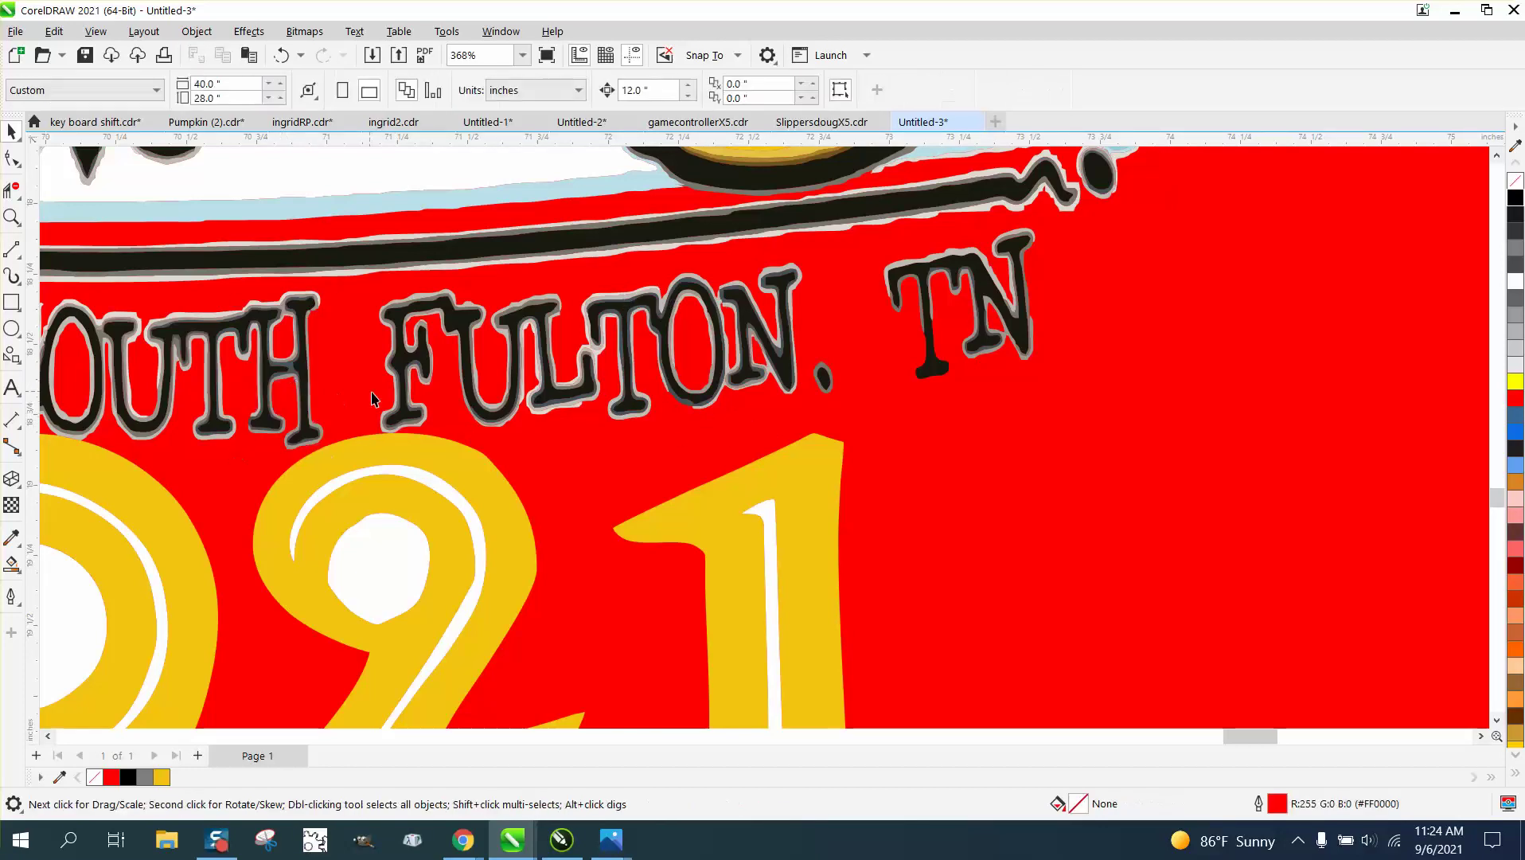
{"action": "left_click", "coordinate": [573, 407]}
{"action": "key", "text": "Delete"}
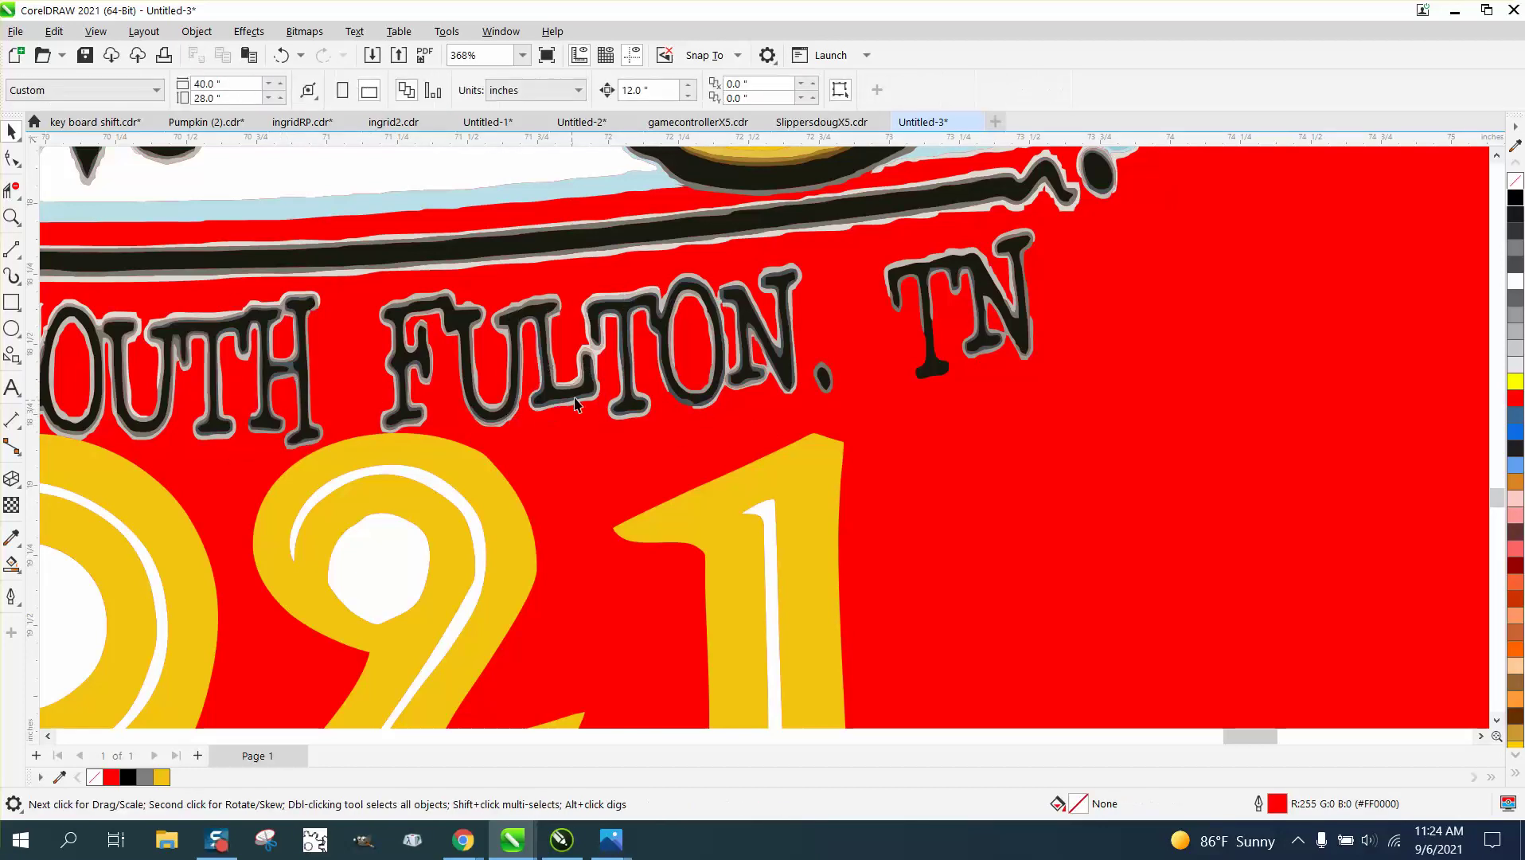
{"action": "left_click", "coordinate": [593, 362]}
{"action": "key", "text": "Delete"}
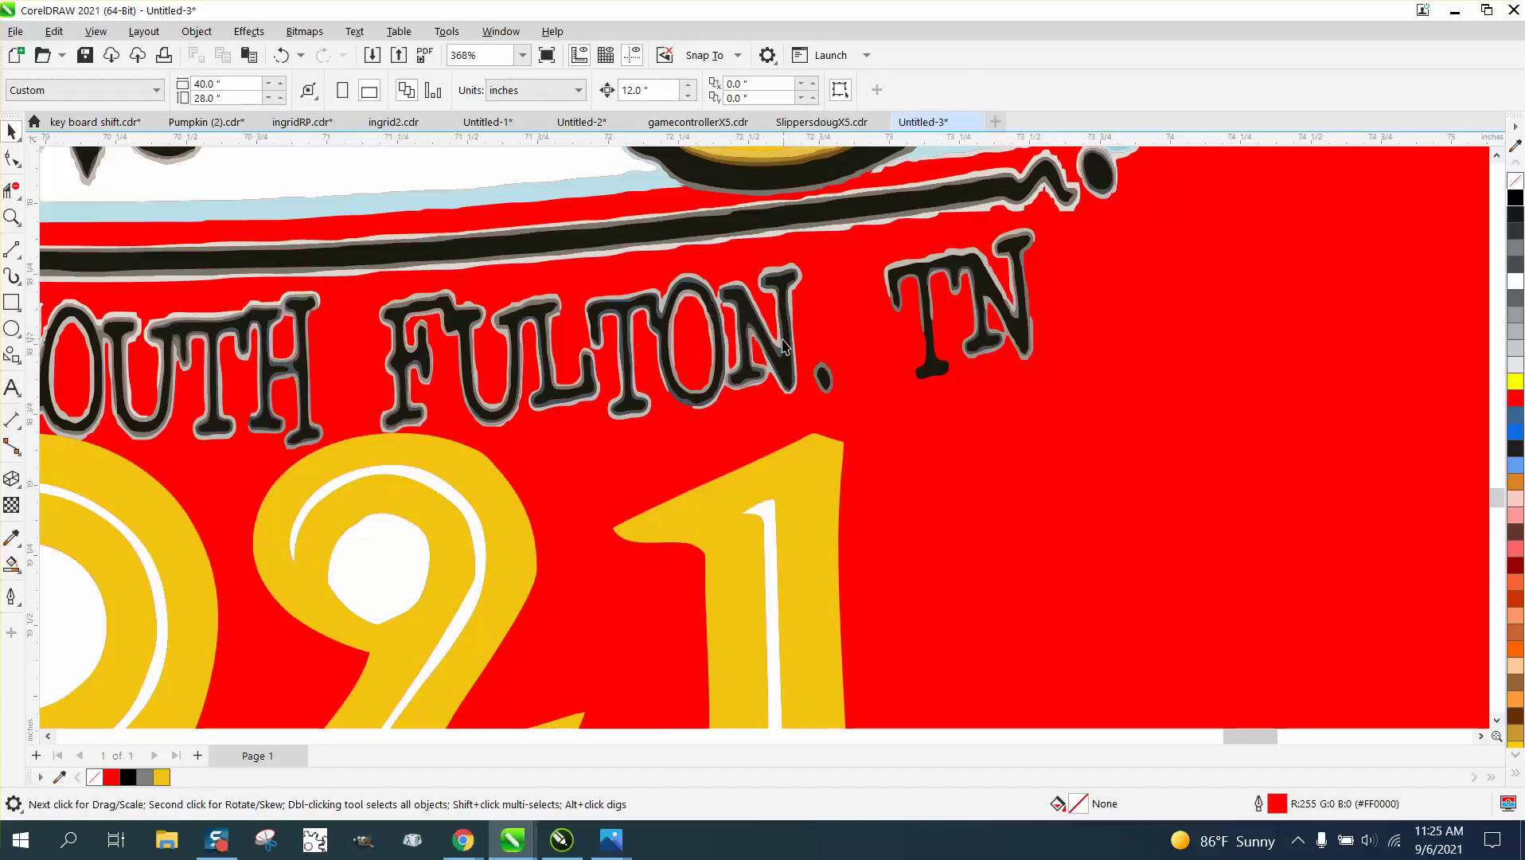
- Undo an accidental move, zoom in on SOUTH, and delete its outer light-grey outlines
{"action": "scroll", "coordinate": [913, 334], "scroll_direction": "down", "scroll_amount": 2}
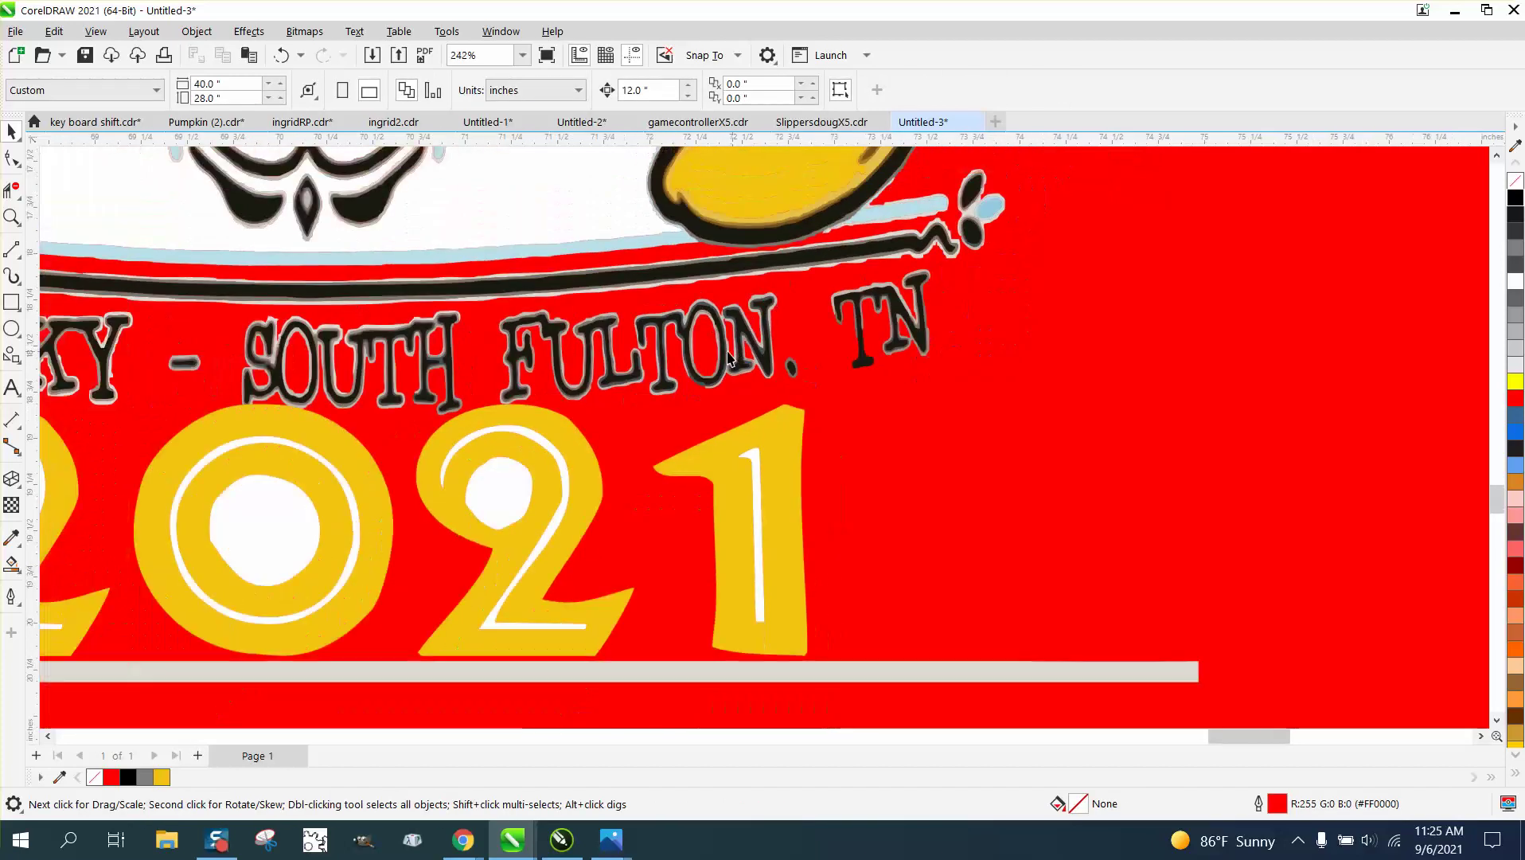
{"action": "left_click_drag", "start_coordinate": [205, 298], "coordinate": [505, 374]}
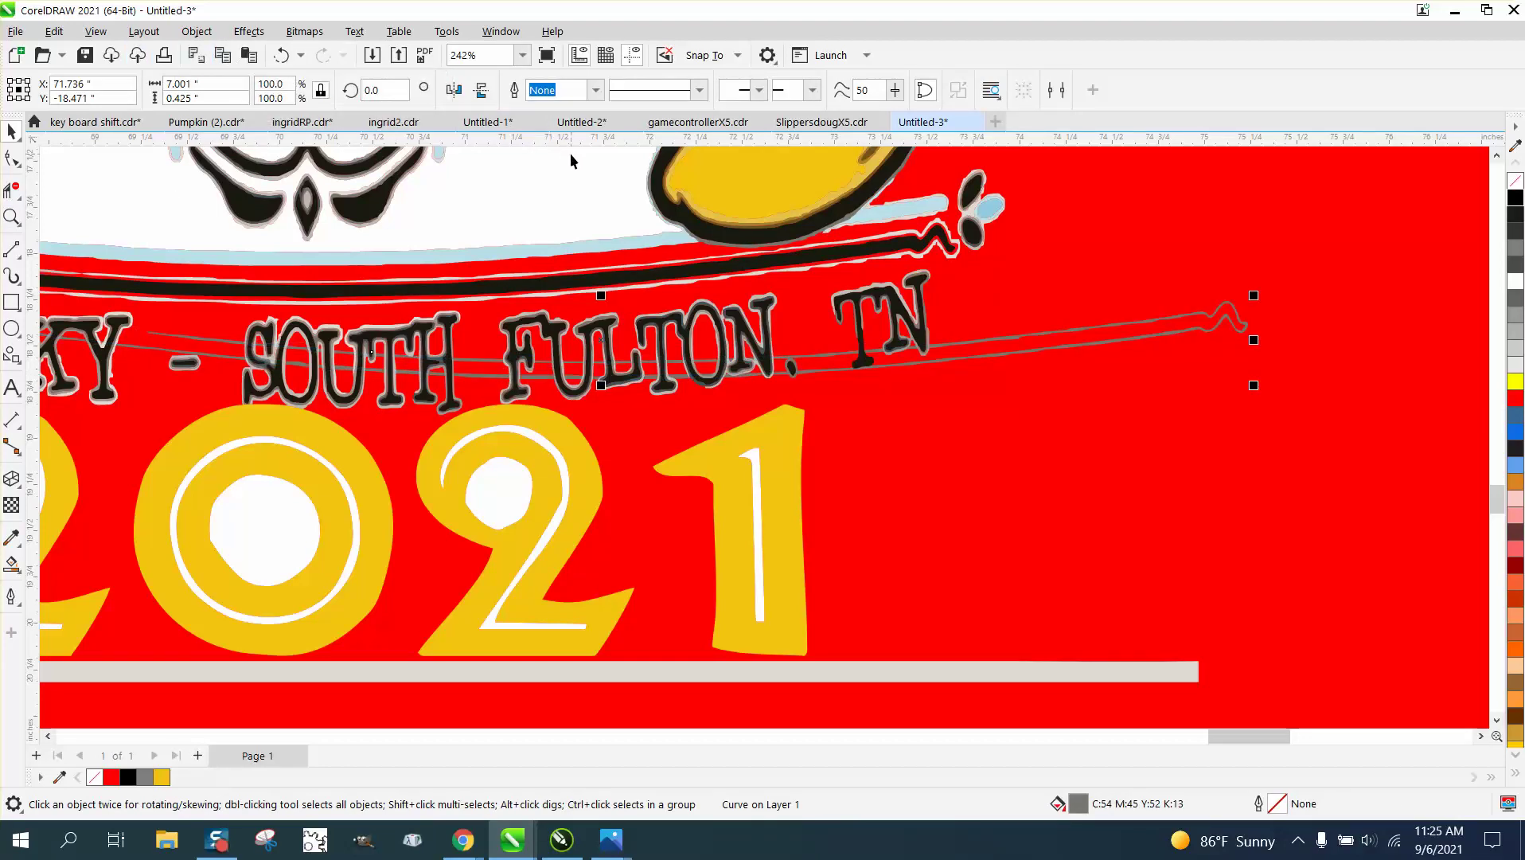
{"action": "left_click", "coordinate": [283, 54]}
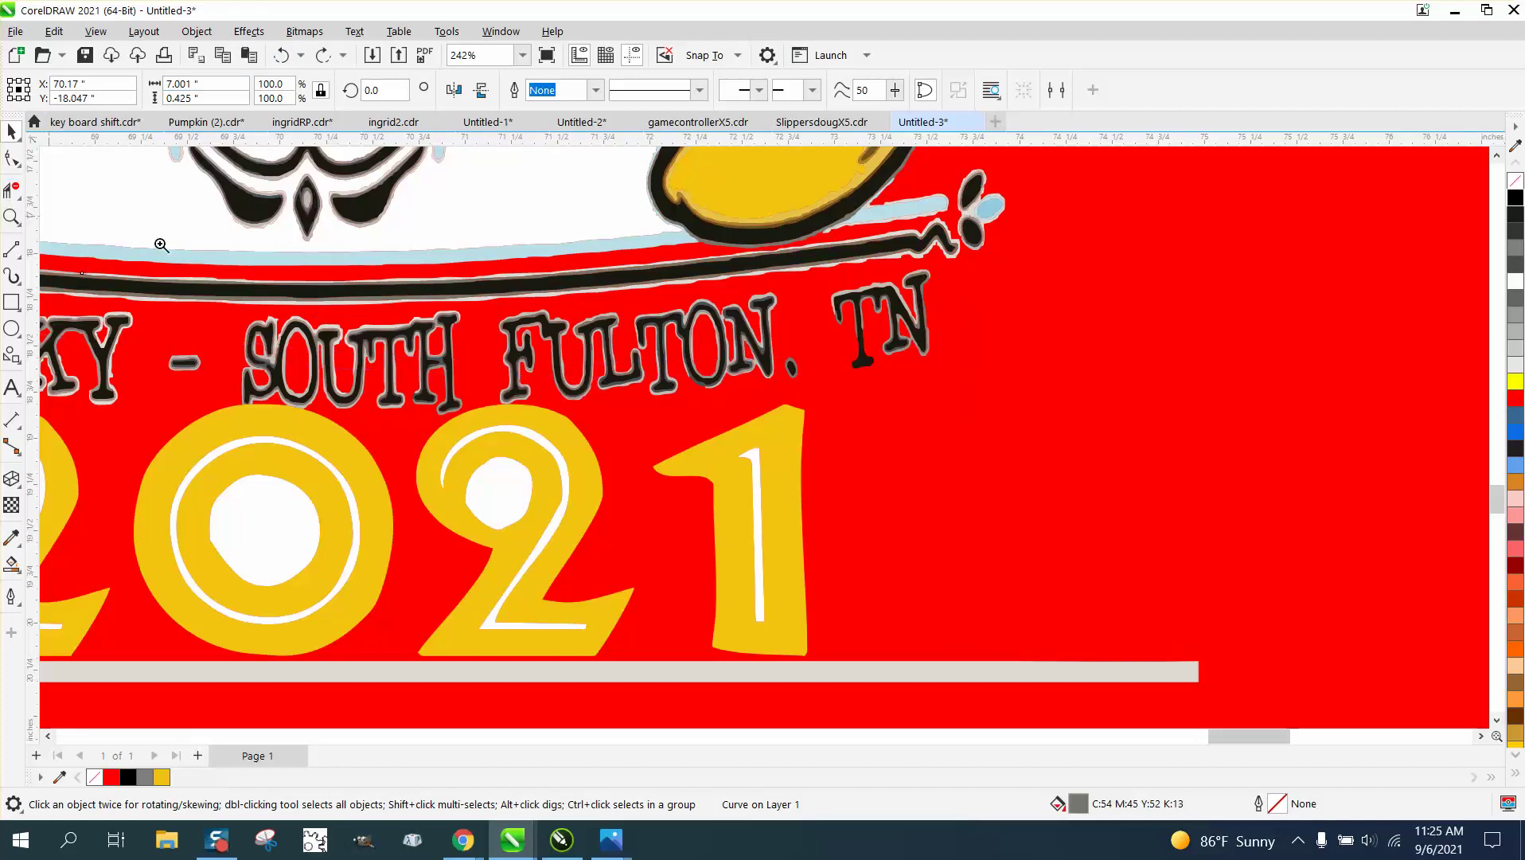
{"action": "left_click_drag", "start_coordinate": [199, 269], "coordinate": [493, 398]}
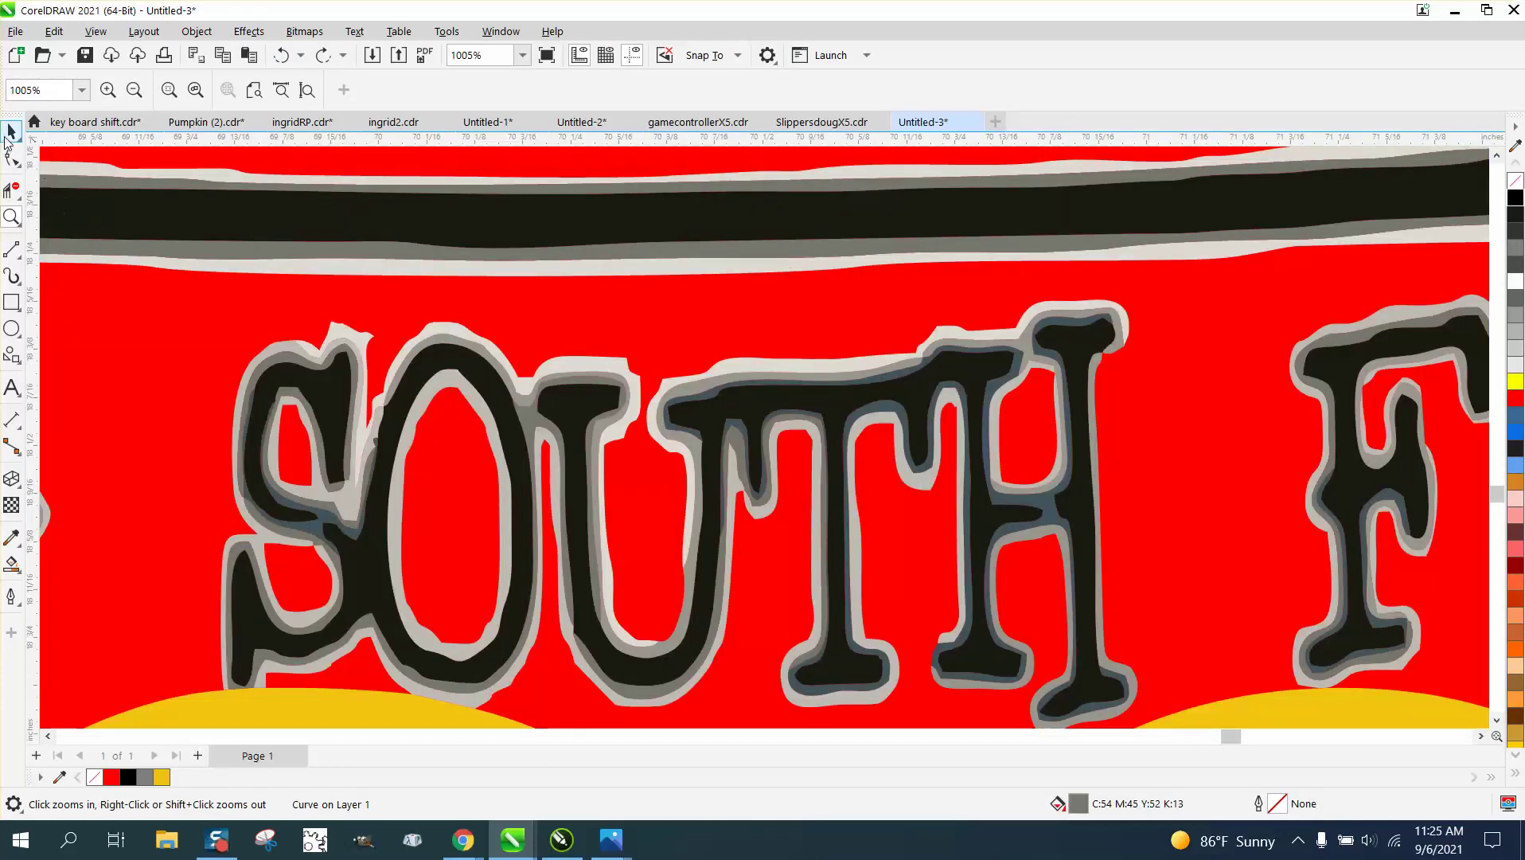
{"action": "left_click", "coordinate": [9, 132]}
{"action": "left_click", "coordinate": [364, 349]}
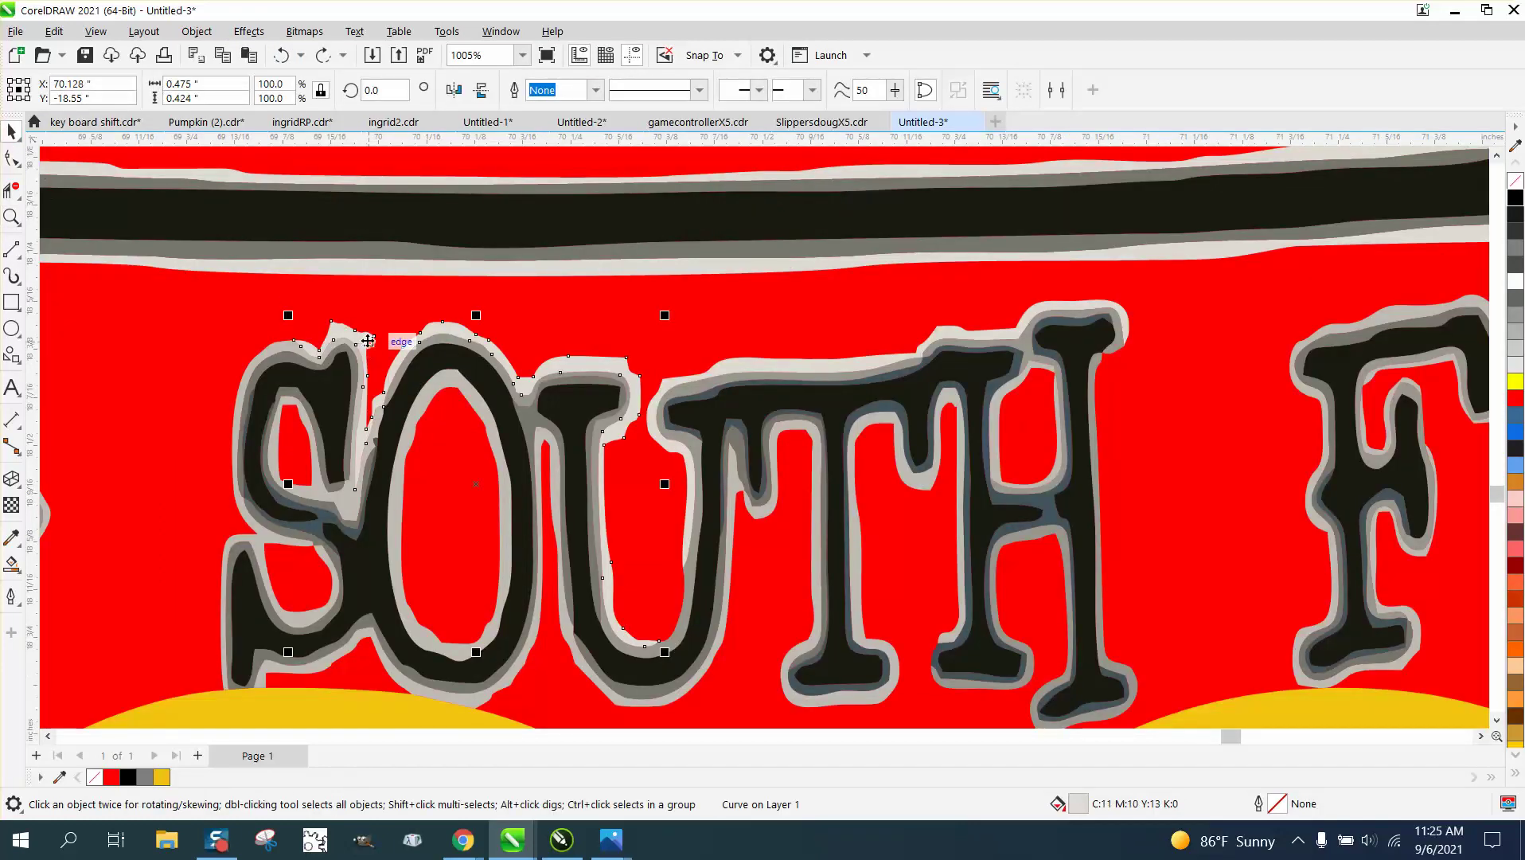
{"action": "key", "text": "Delete"}
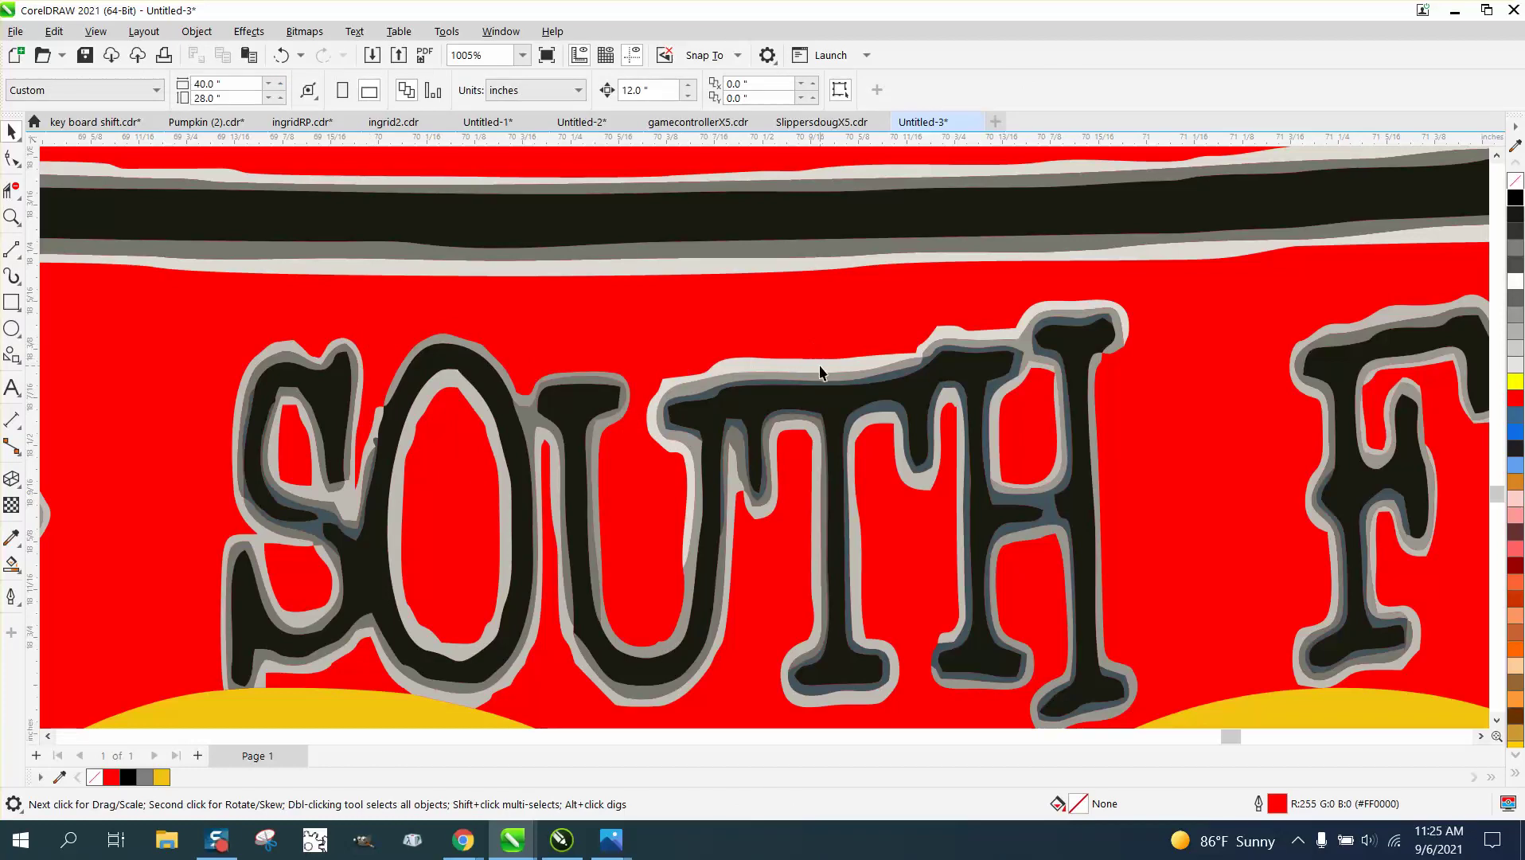
{"action": "left_click", "coordinate": [820, 370]}
{"action": "key", "text": "Delete"}
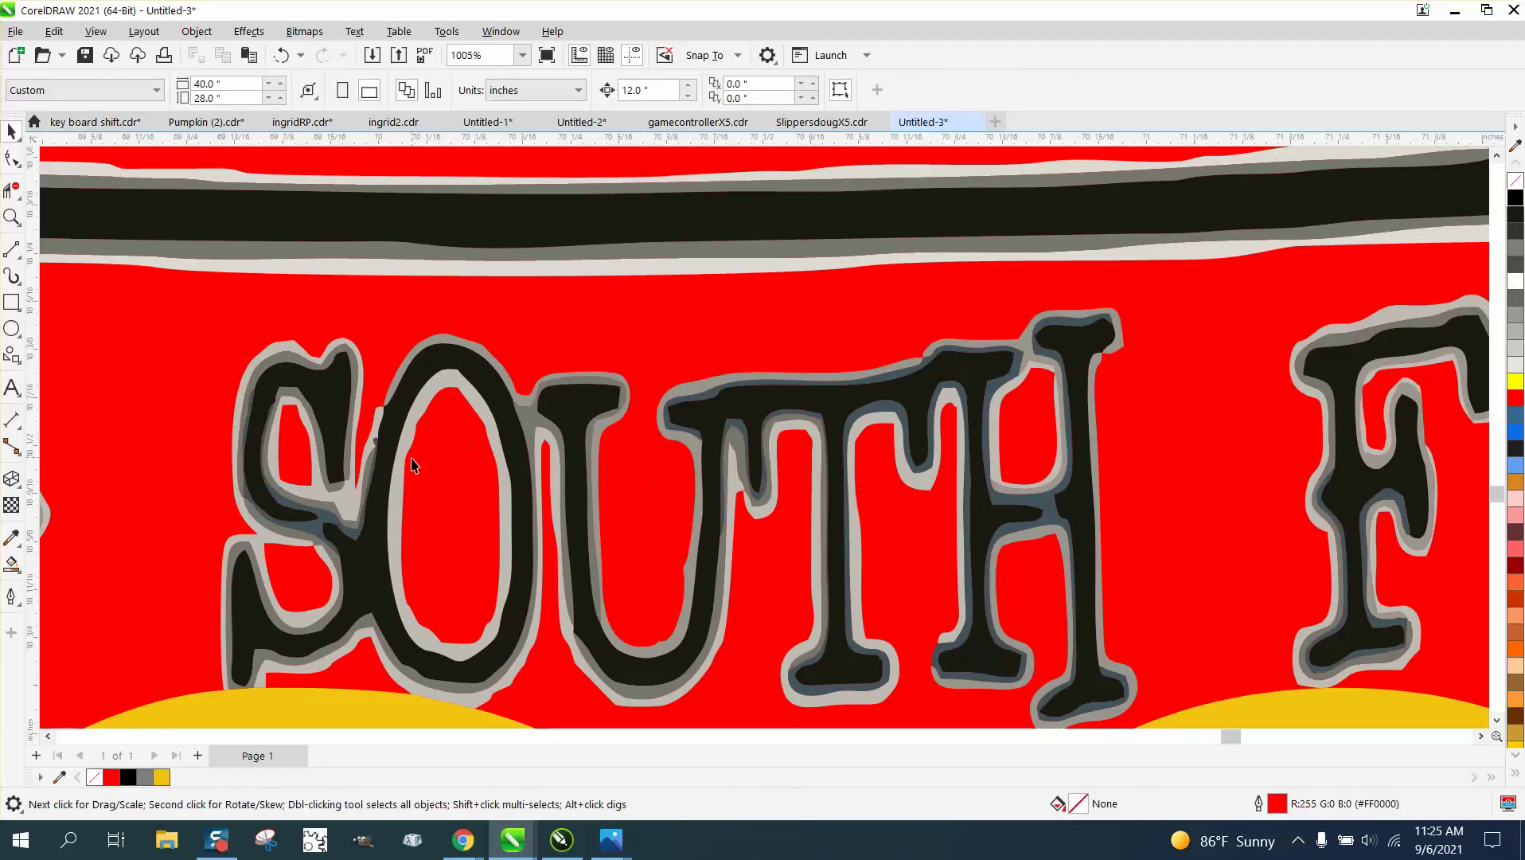
- Delete the light outlines around the S, across SOU, and inside the O
{"action": "left_click", "coordinate": [353, 503]}
{"action": "key", "text": "Delete"}
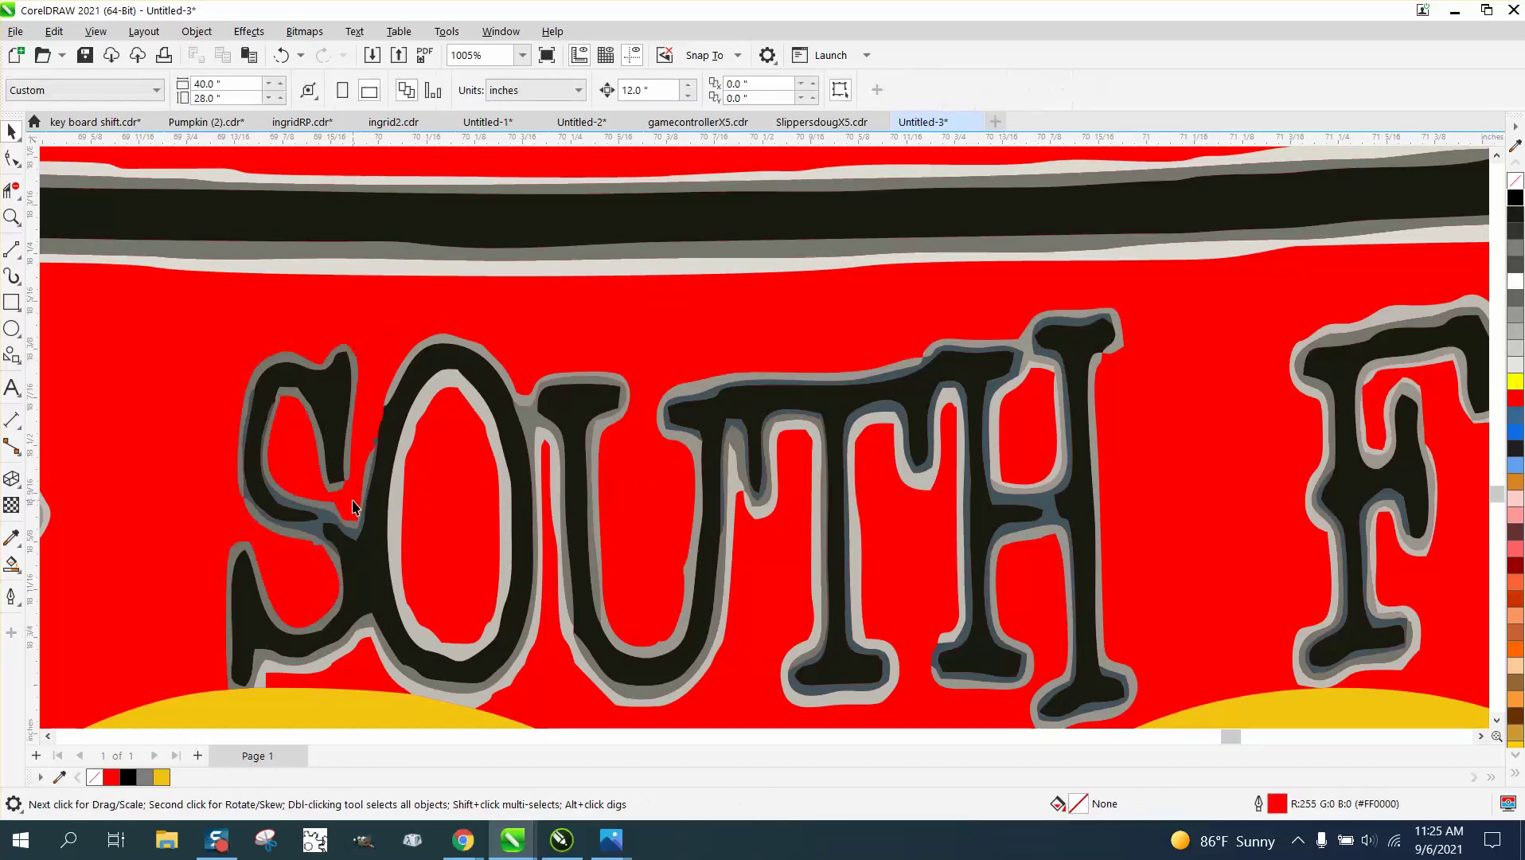
{"action": "left_click", "coordinate": [359, 631]}
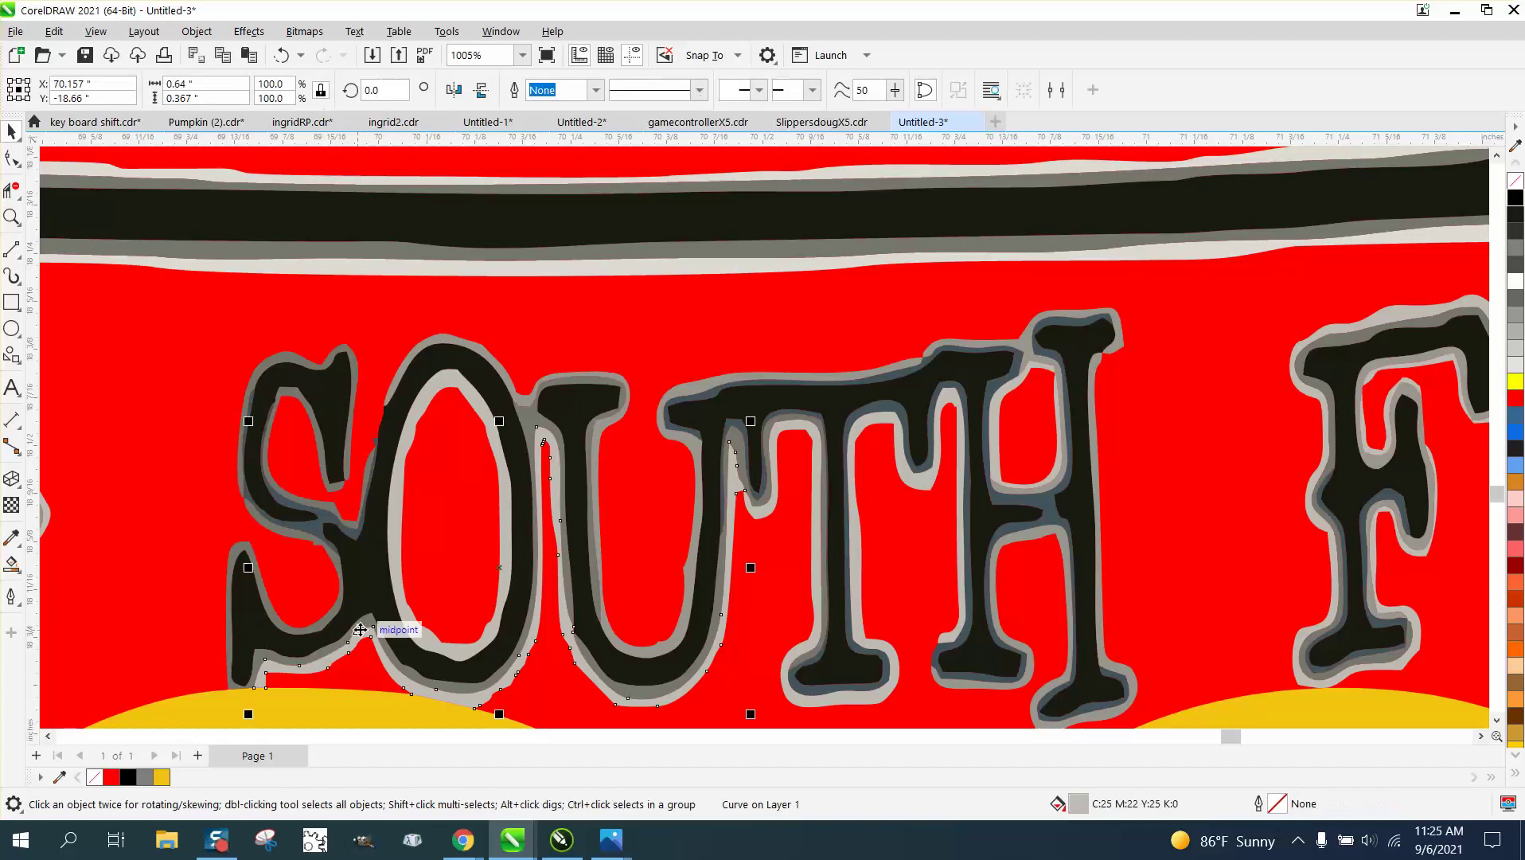
{"action": "key", "text": "Delete"}
{"action": "left_click", "coordinate": [428, 645]}
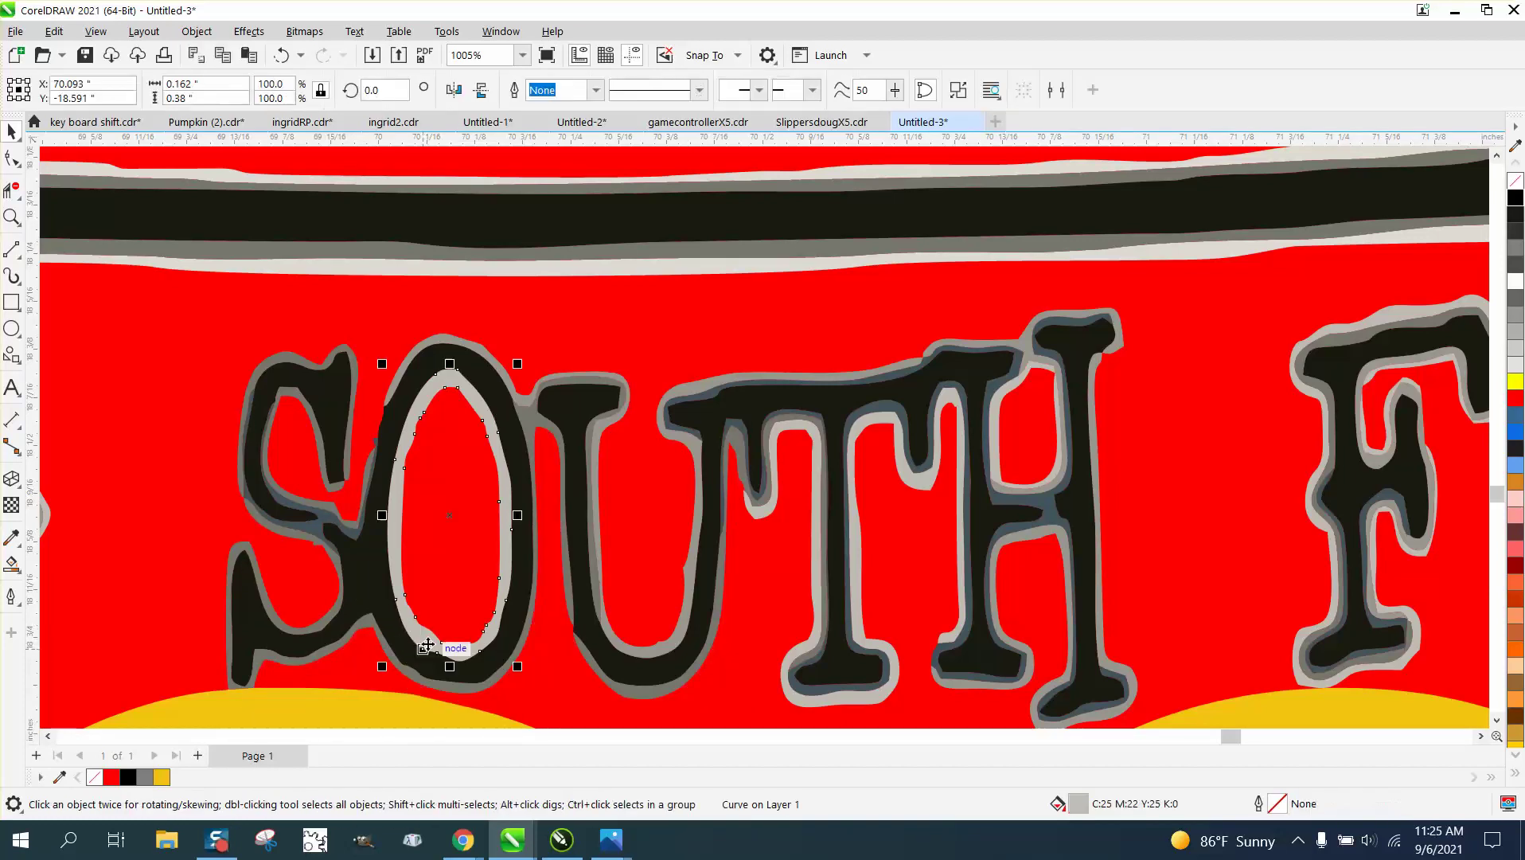
{"action": "key", "text": "Delete"}
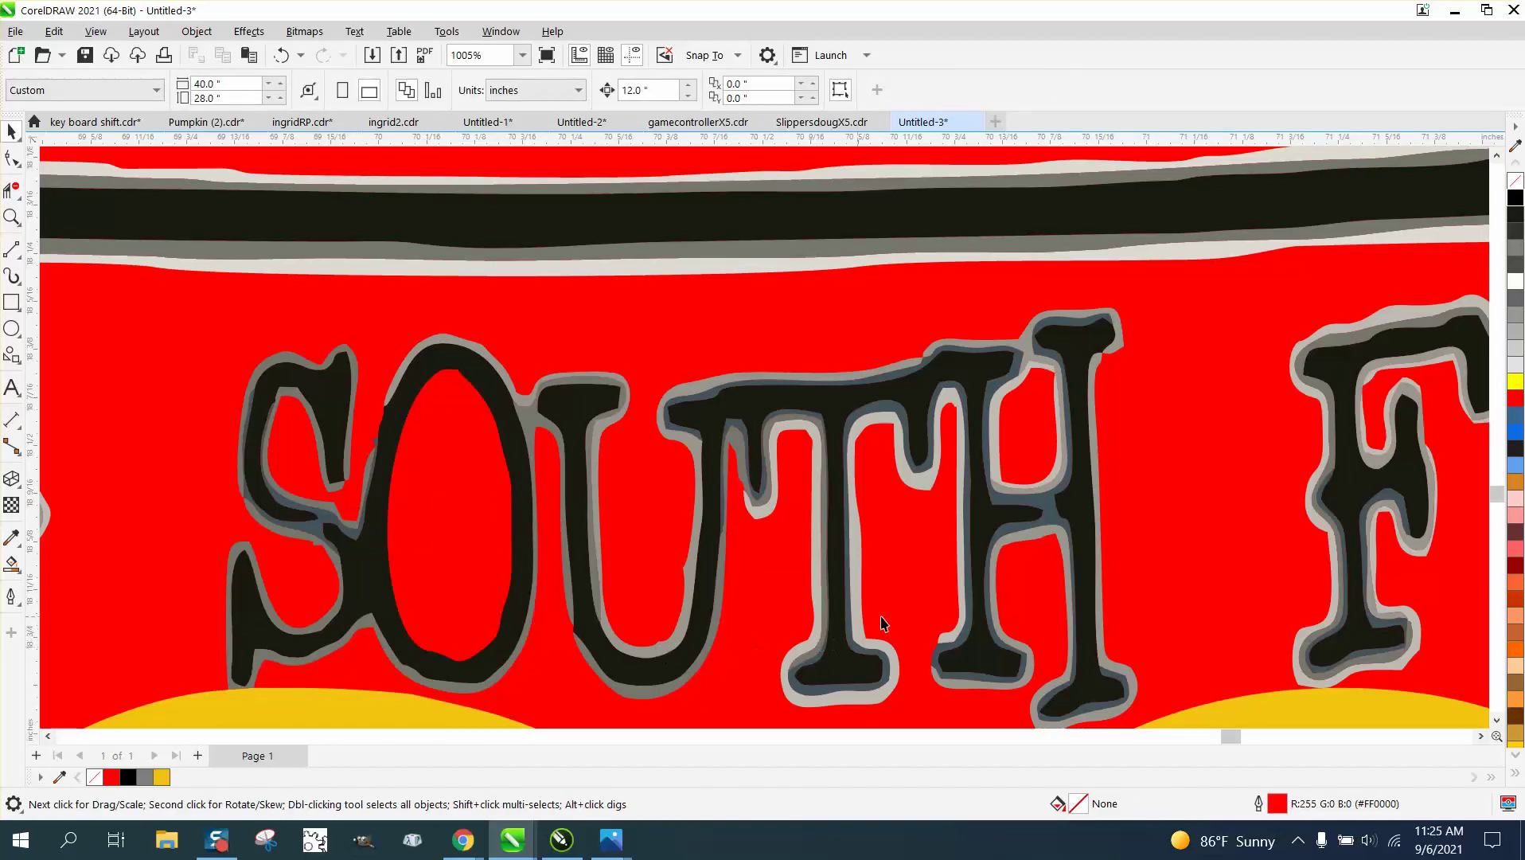
- Zoom in on the KY lettering and delete the light outline around K and Y
{"action": "scroll", "coordinate": [881, 624], "scroll_direction": "down", "scroll_amount": 6}
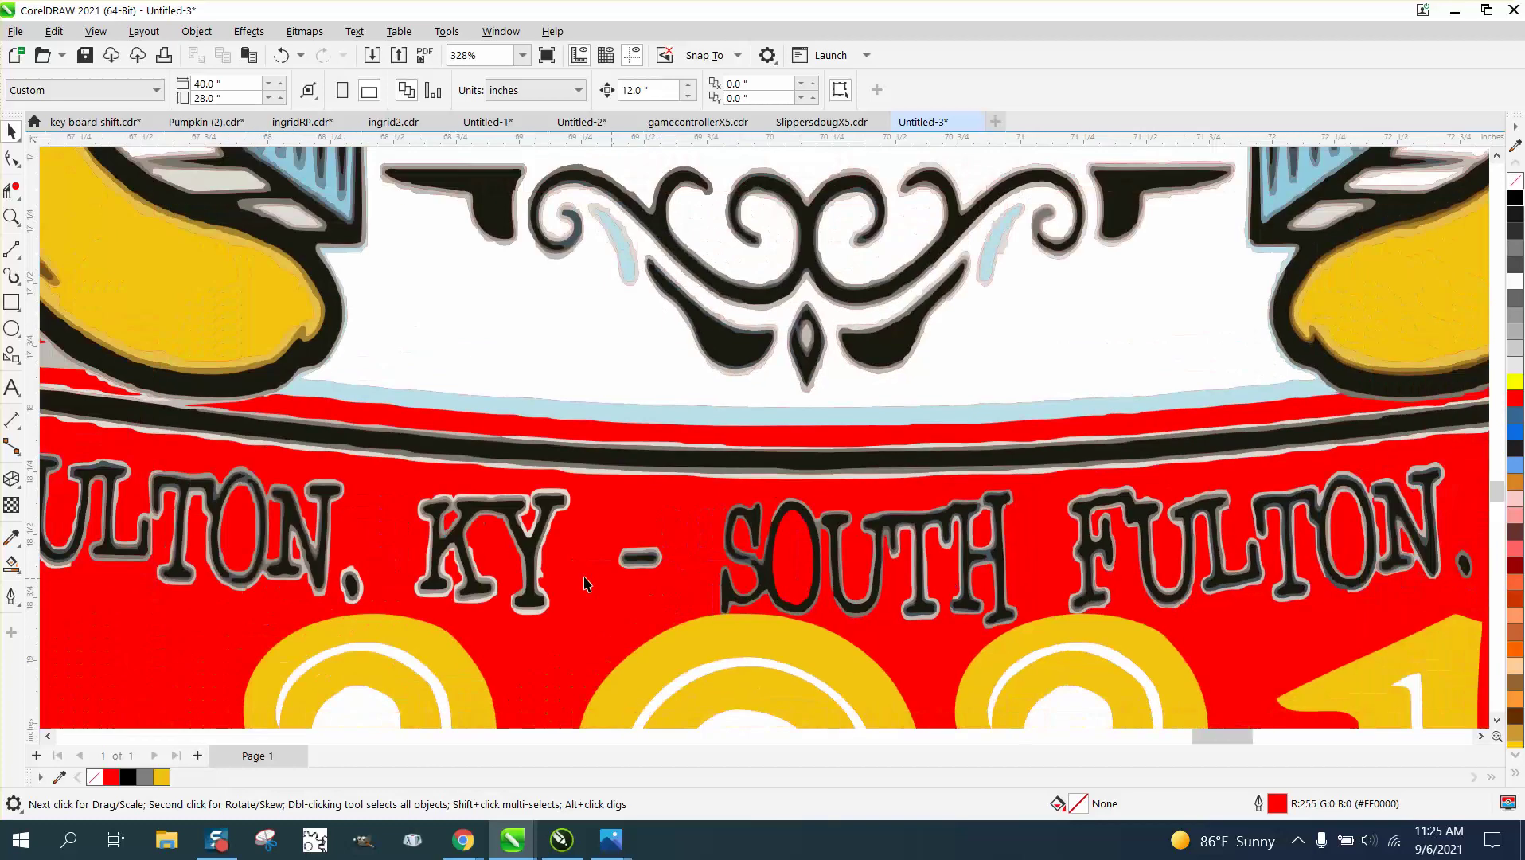
{"action": "left_click", "coordinate": [12, 217]}
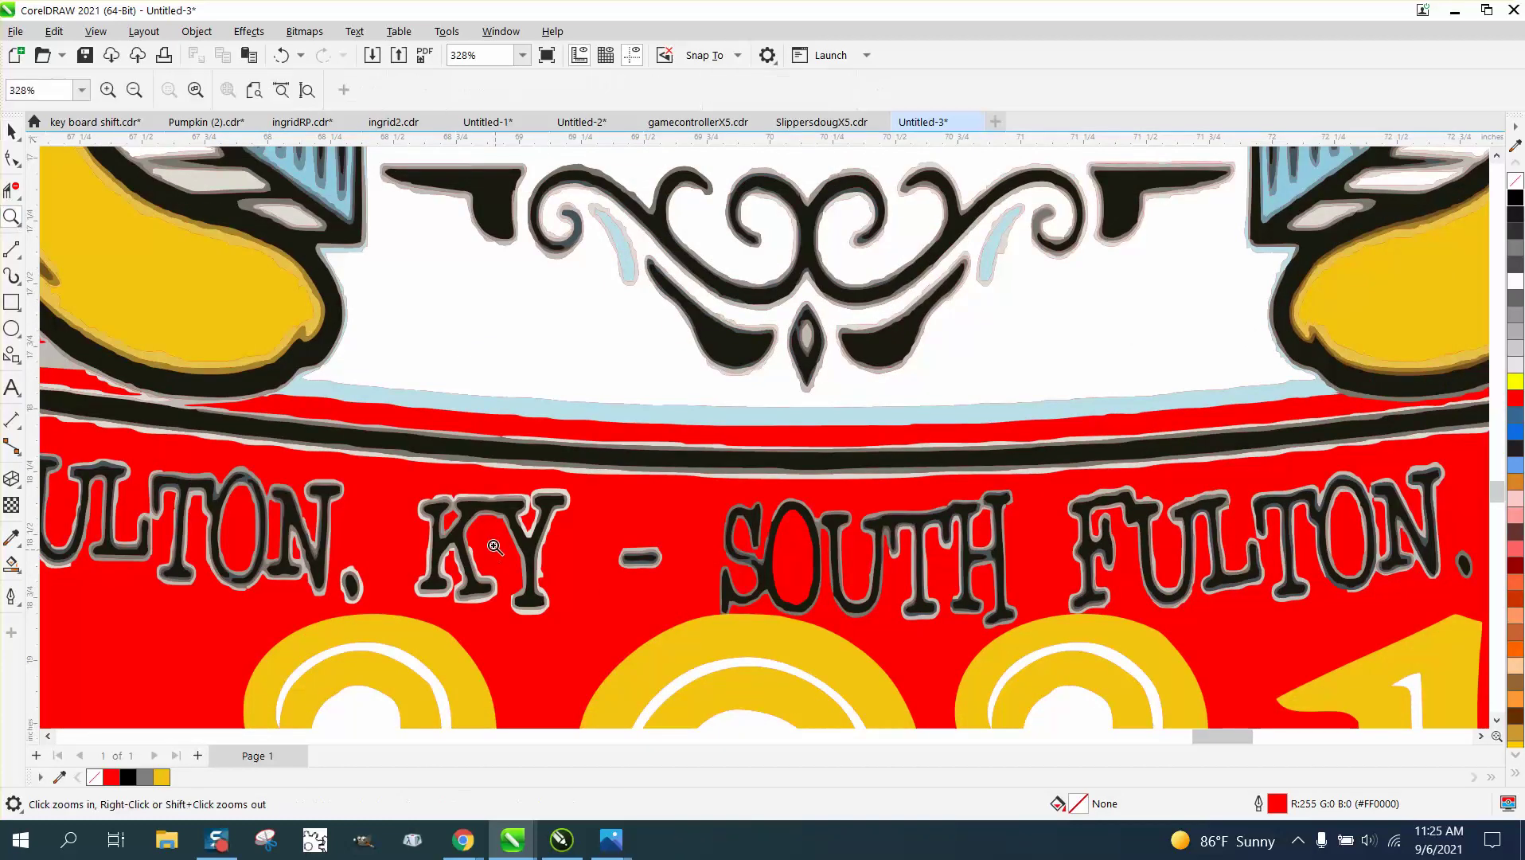
{"action": "left_click_drag", "start_coordinate": [440, 491], "coordinate": [672, 585]}
{"action": "left_click", "coordinate": [12, 130]}
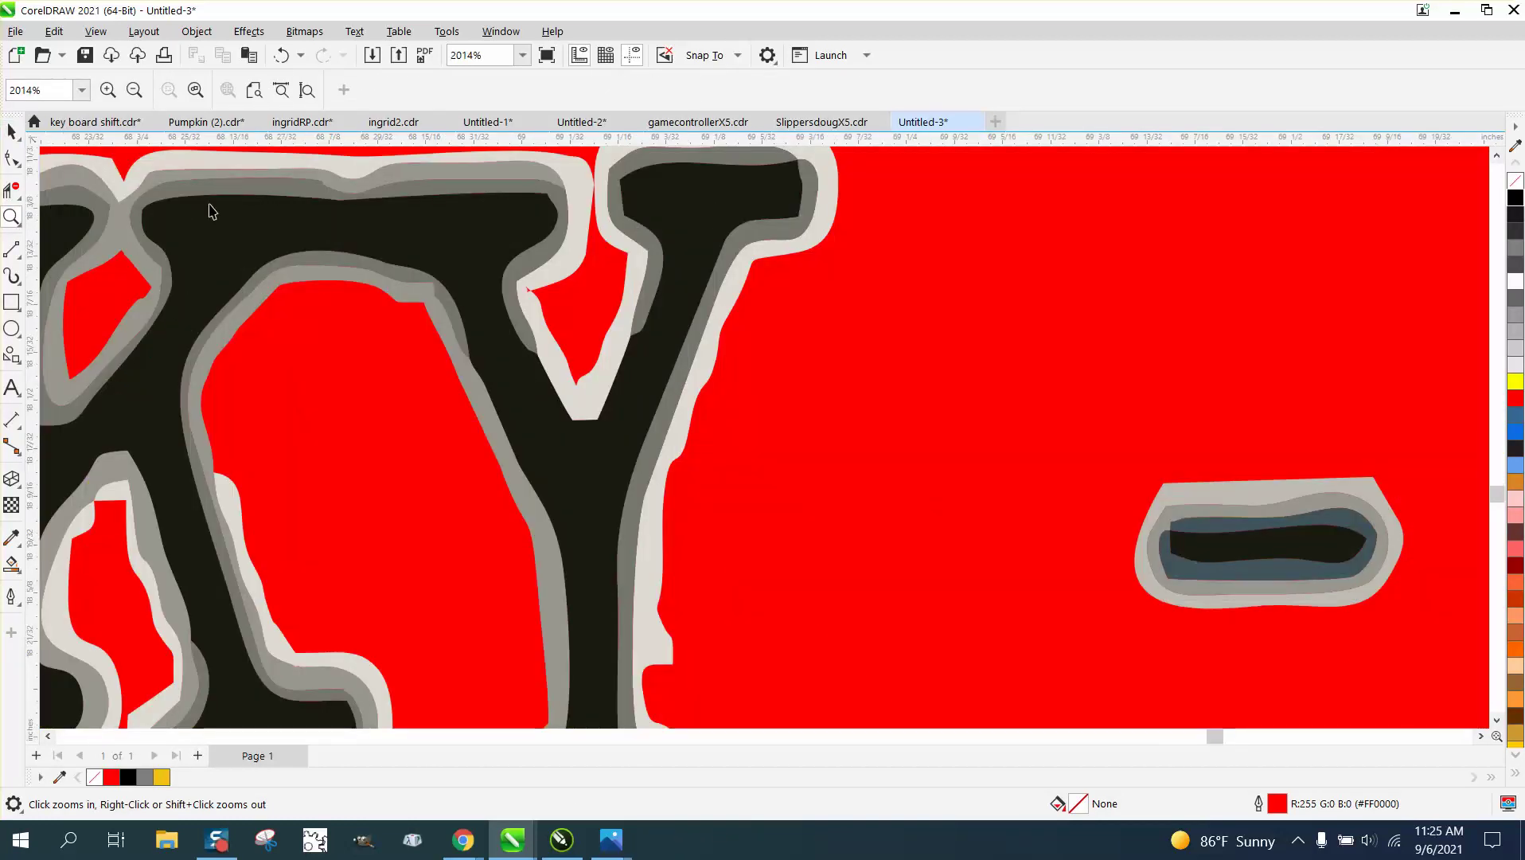
{"action": "left_click", "coordinate": [596, 400]}
{"action": "key", "text": "Delete"}
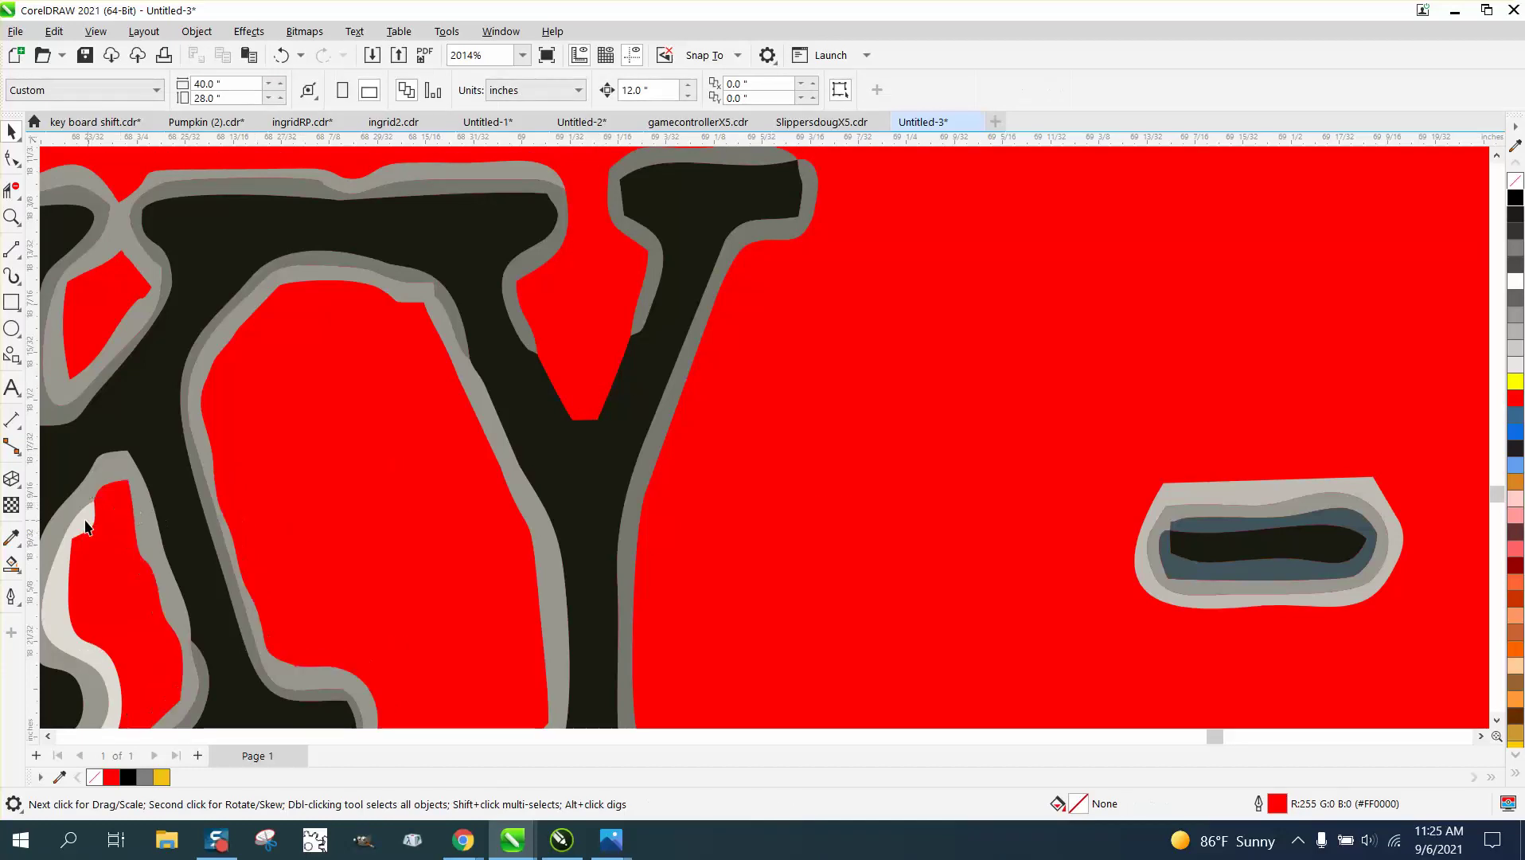
- Delete the light outlines of the dash, the comma and the N
{"action": "scroll", "coordinate": [87, 527], "scroll_direction": "down", "scroll_amount": 6}
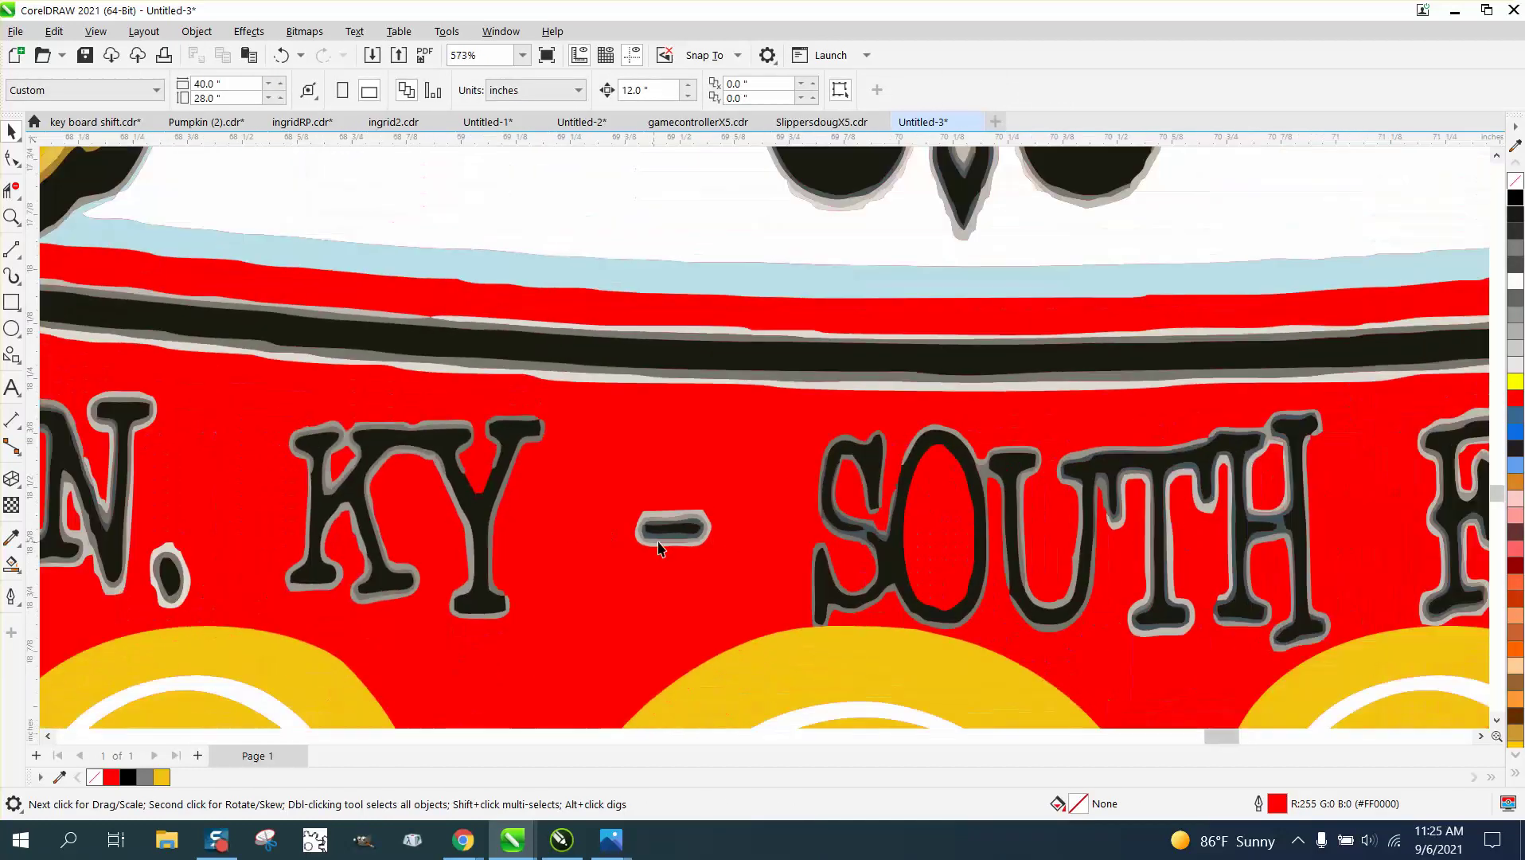
{"action": "left_click", "coordinate": [673, 522]}
{"action": "key", "text": "Delete"}
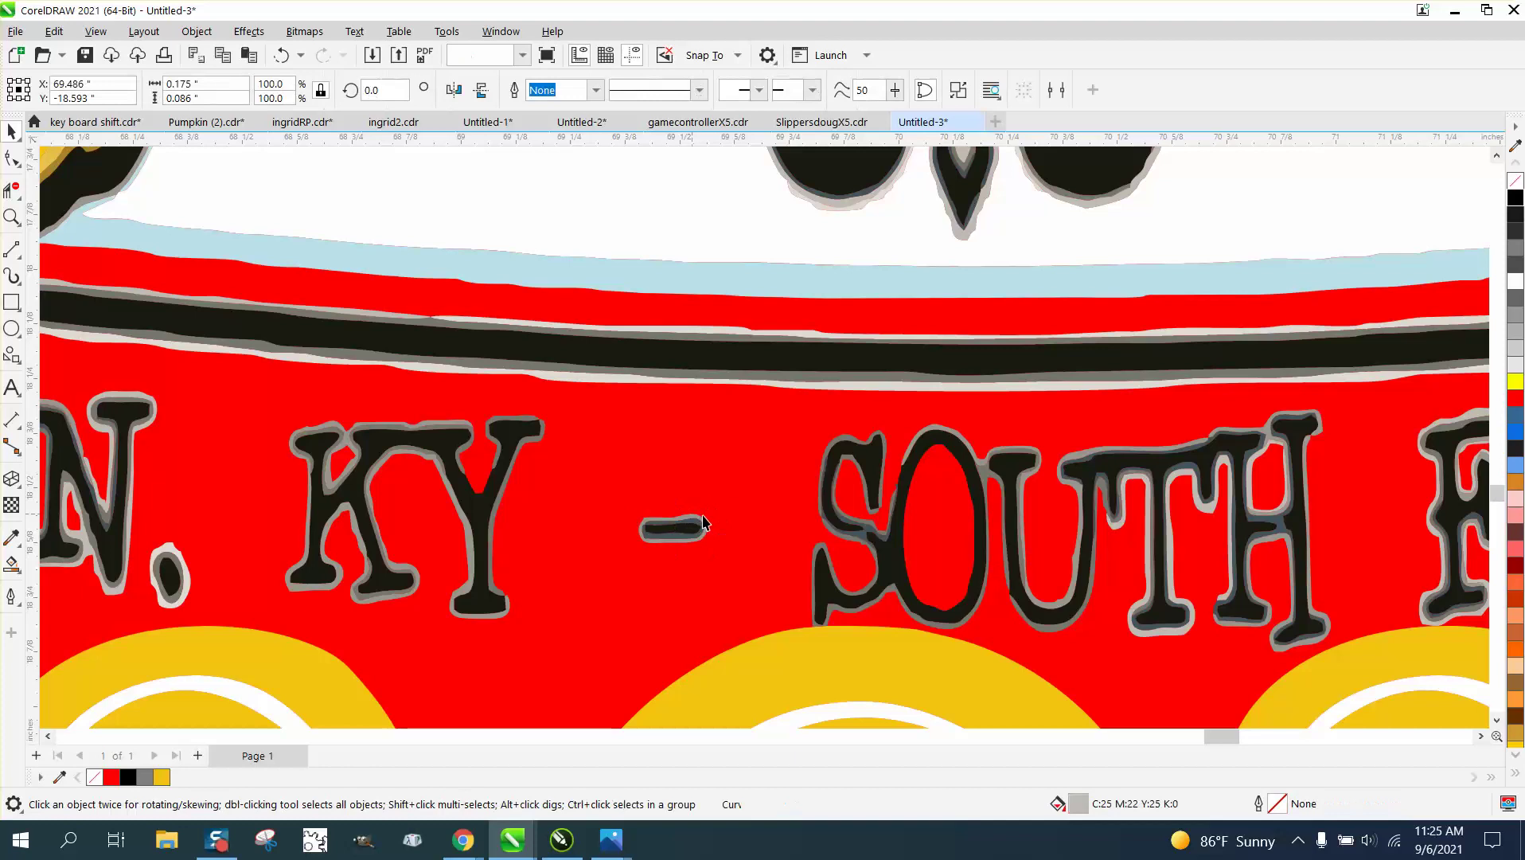
{"action": "scroll", "coordinate": [737, 519], "scroll_direction": "down", "scroll_amount": 2}
{"action": "left_click", "coordinate": [365, 565]}
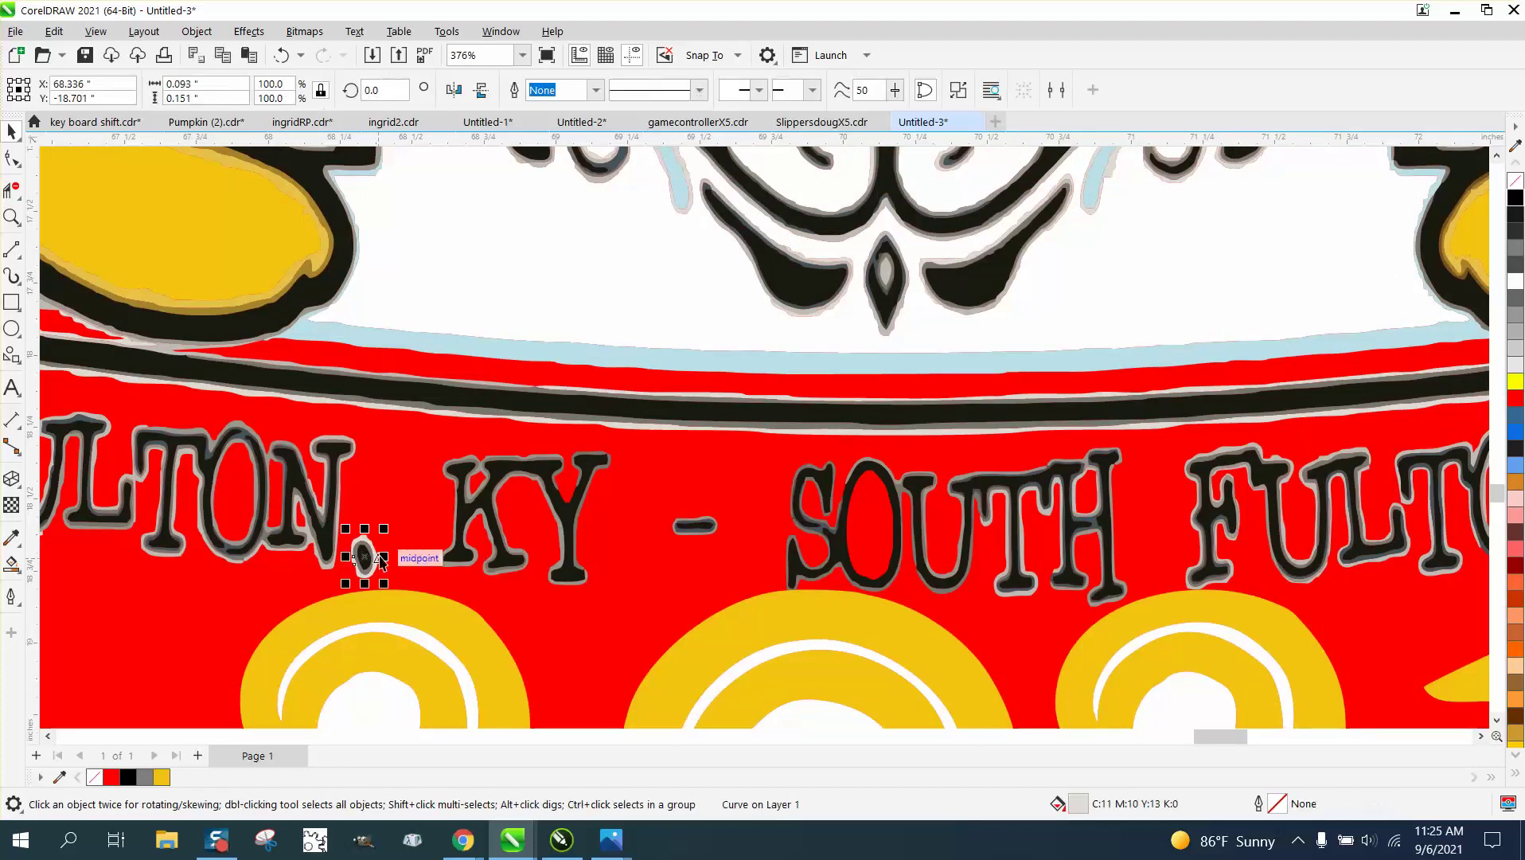
{"action": "key", "text": "Delete"}
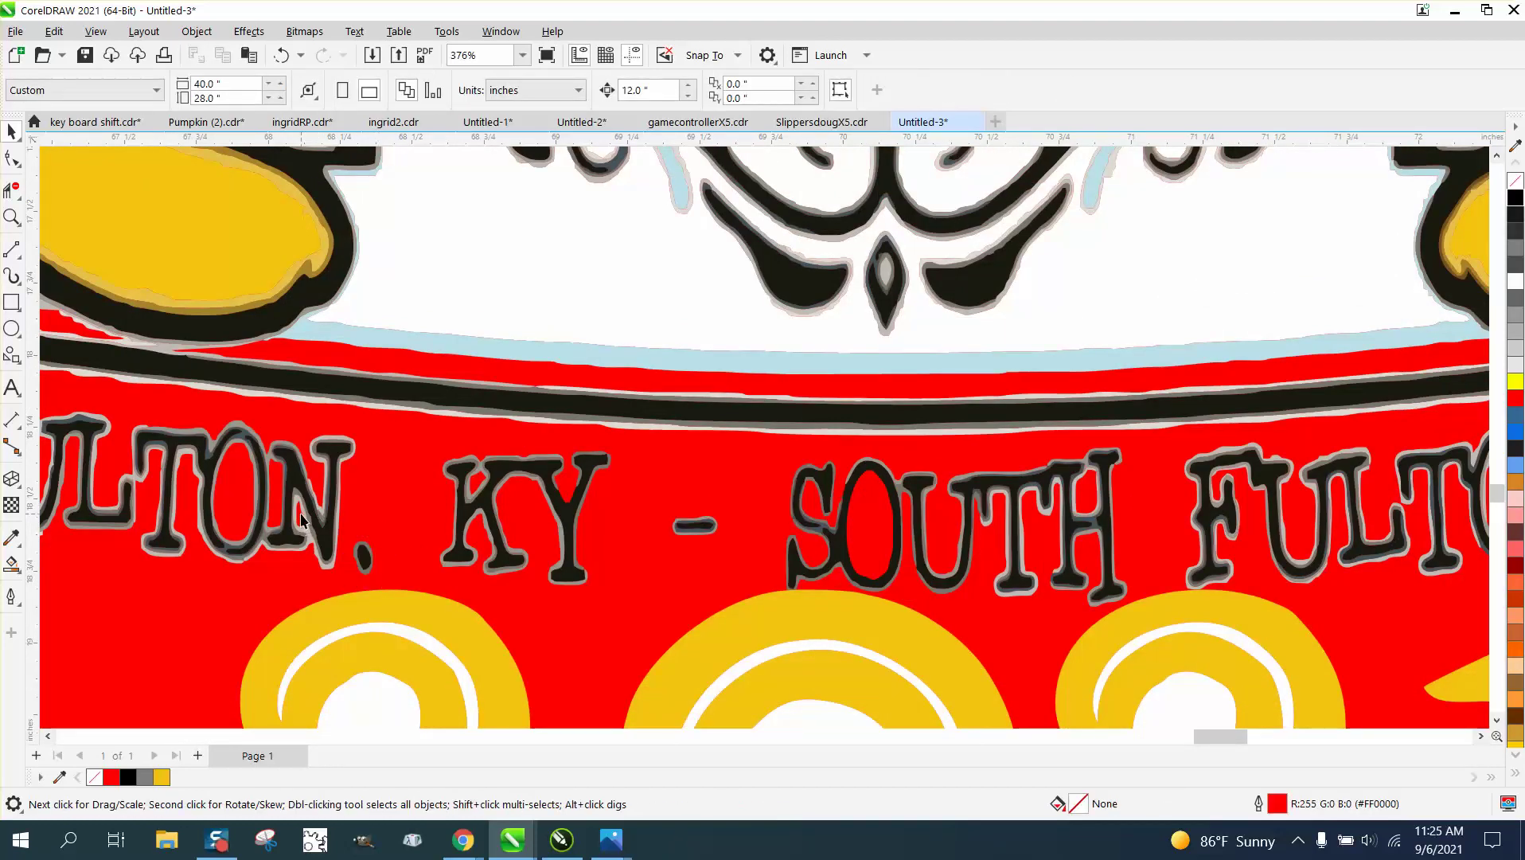
{"action": "left_click", "coordinate": [321, 506]}
{"action": "key", "text": "Delete"}
- Delete the F's light outline layers and a nearby outline piece
{"action": "scroll", "coordinate": [319, 517], "scroll_direction": "down", "scroll_amount": 1}
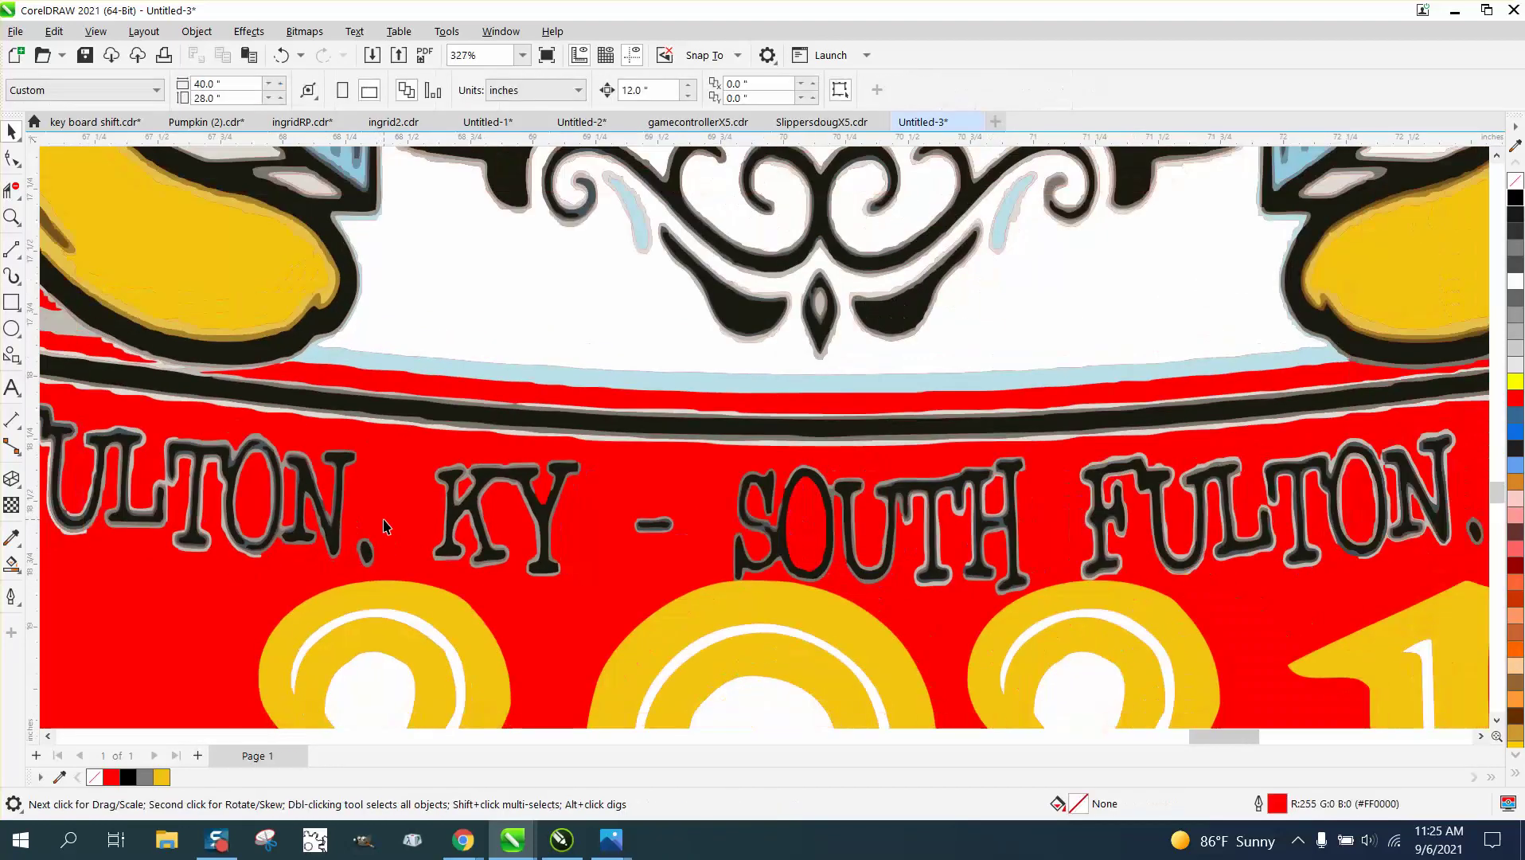
{"action": "left_click", "coordinate": [68, 446]}
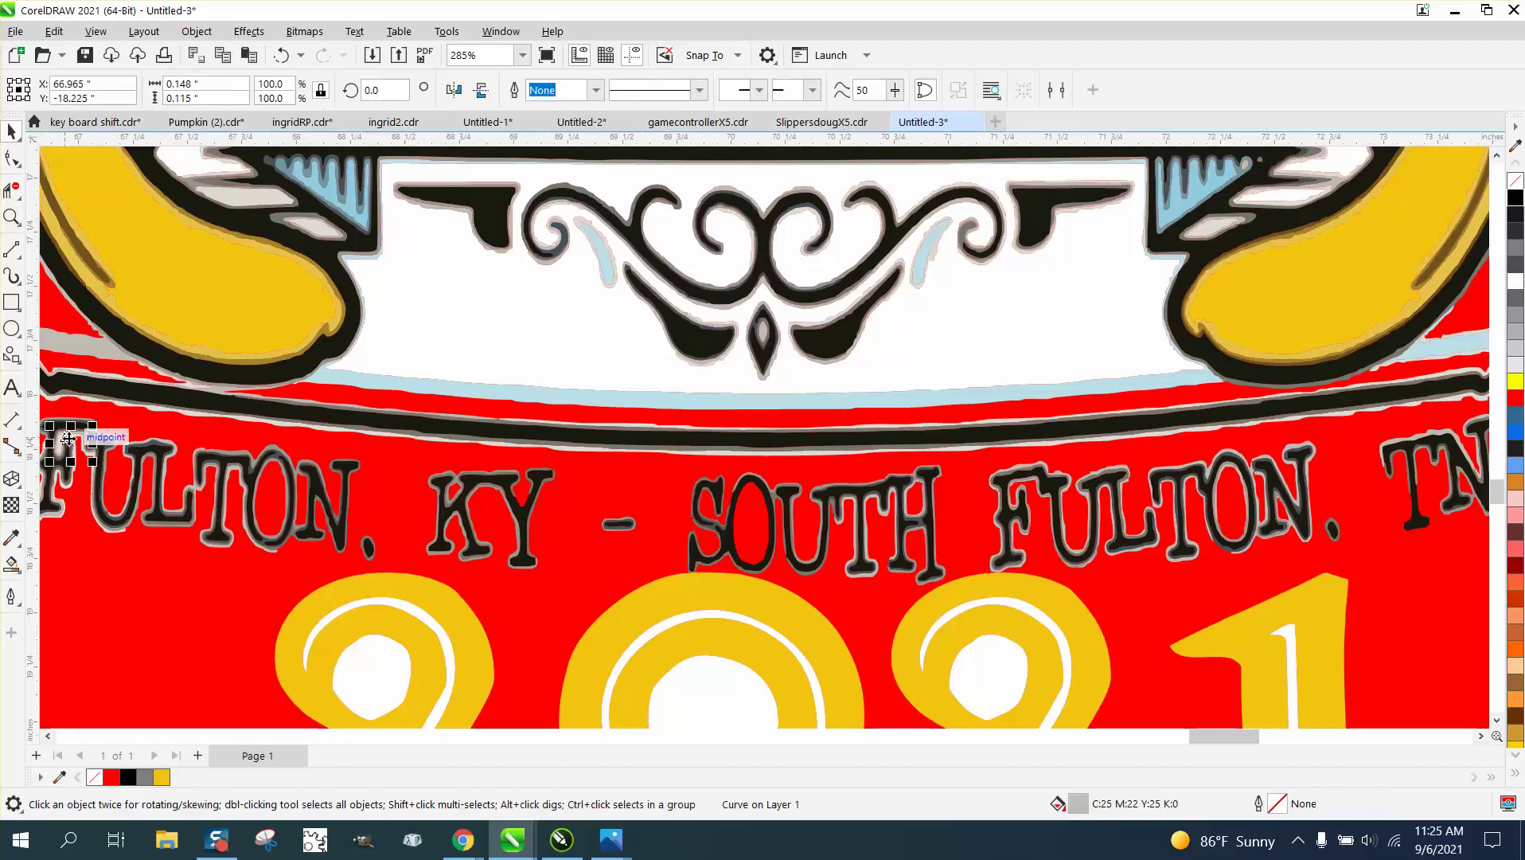
{"action": "key", "text": "Delete"}
{"action": "left_click", "coordinate": [66, 450]}
{"action": "key", "text": "Delete"}
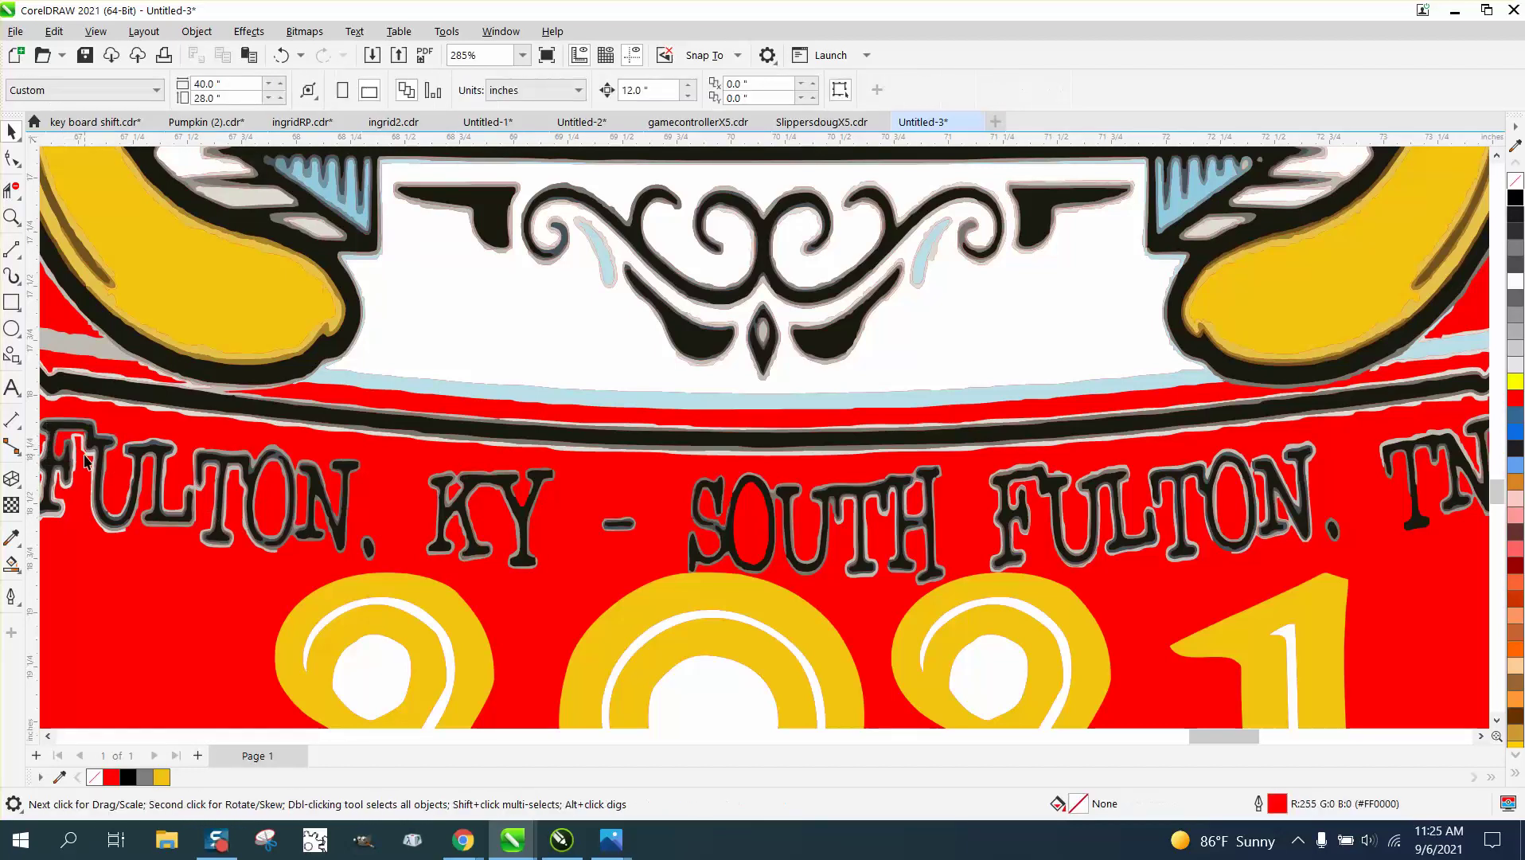
{"action": "left_click", "coordinate": [90, 466]}
{"action": "key", "text": "Delete"}
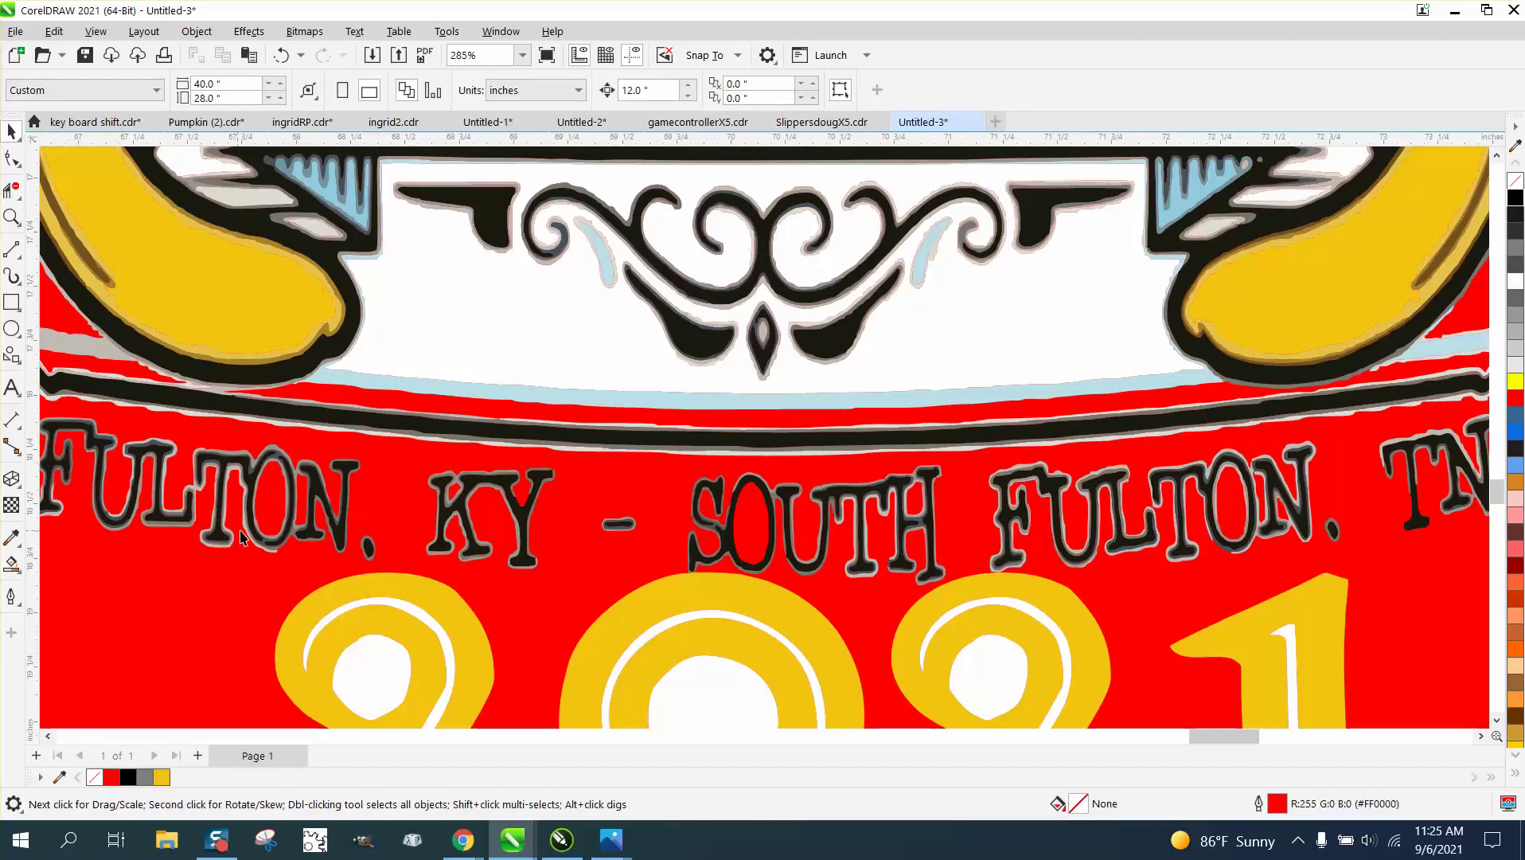
- Zoom in on the F and remove the light-grey outline at its foot, keeping its blue-grey layer
{"action": "scroll", "coordinate": [243, 538], "scroll_direction": "down", "scroll_amount": 2}
{"action": "left_click", "coordinate": [12, 216]}
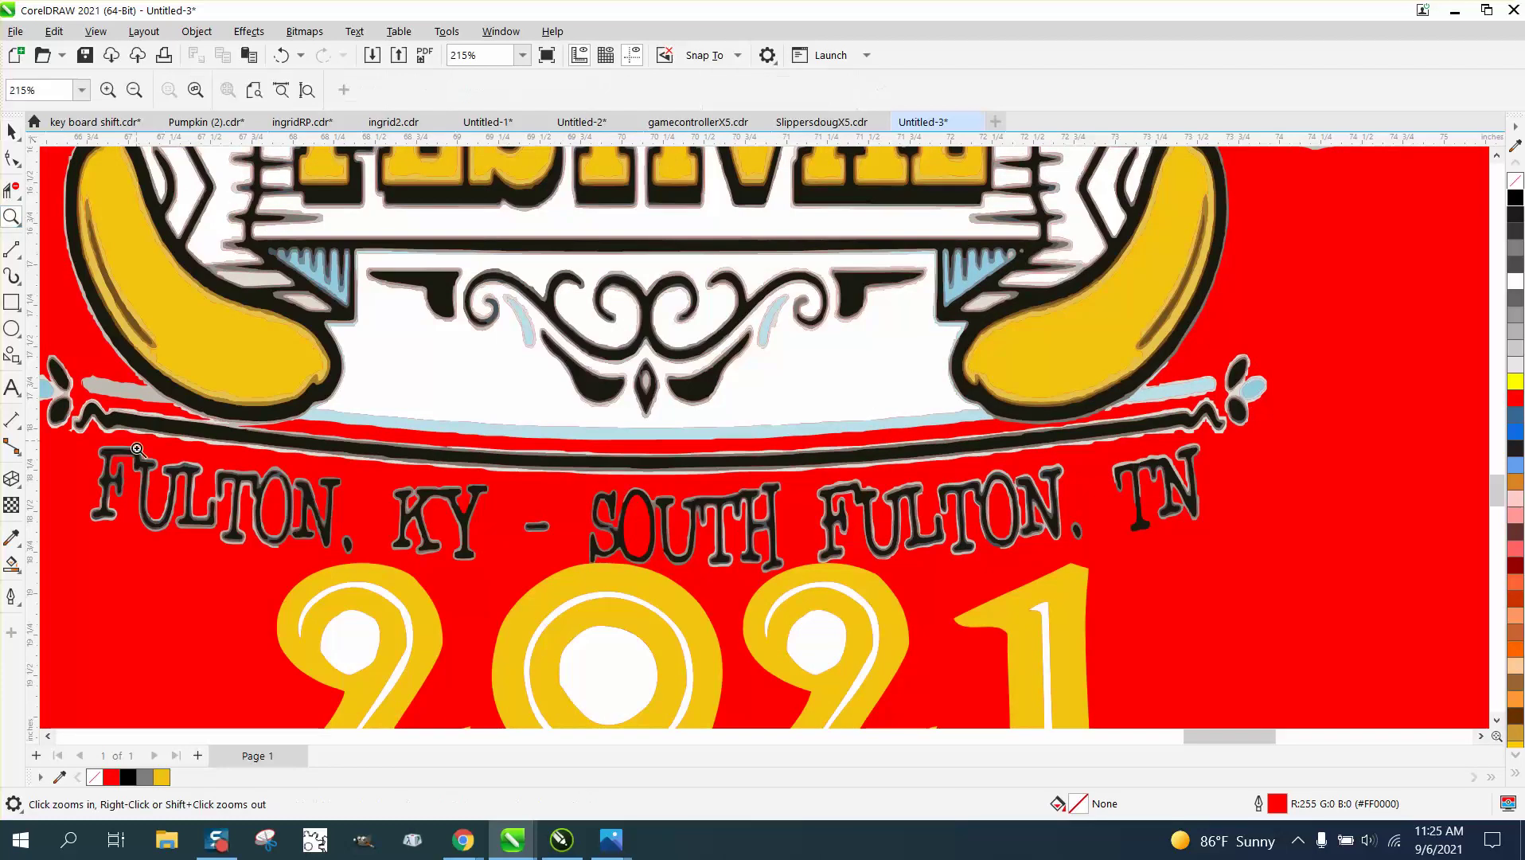
{"action": "left_click_drag", "start_coordinate": [97, 458], "coordinate": [199, 561]}
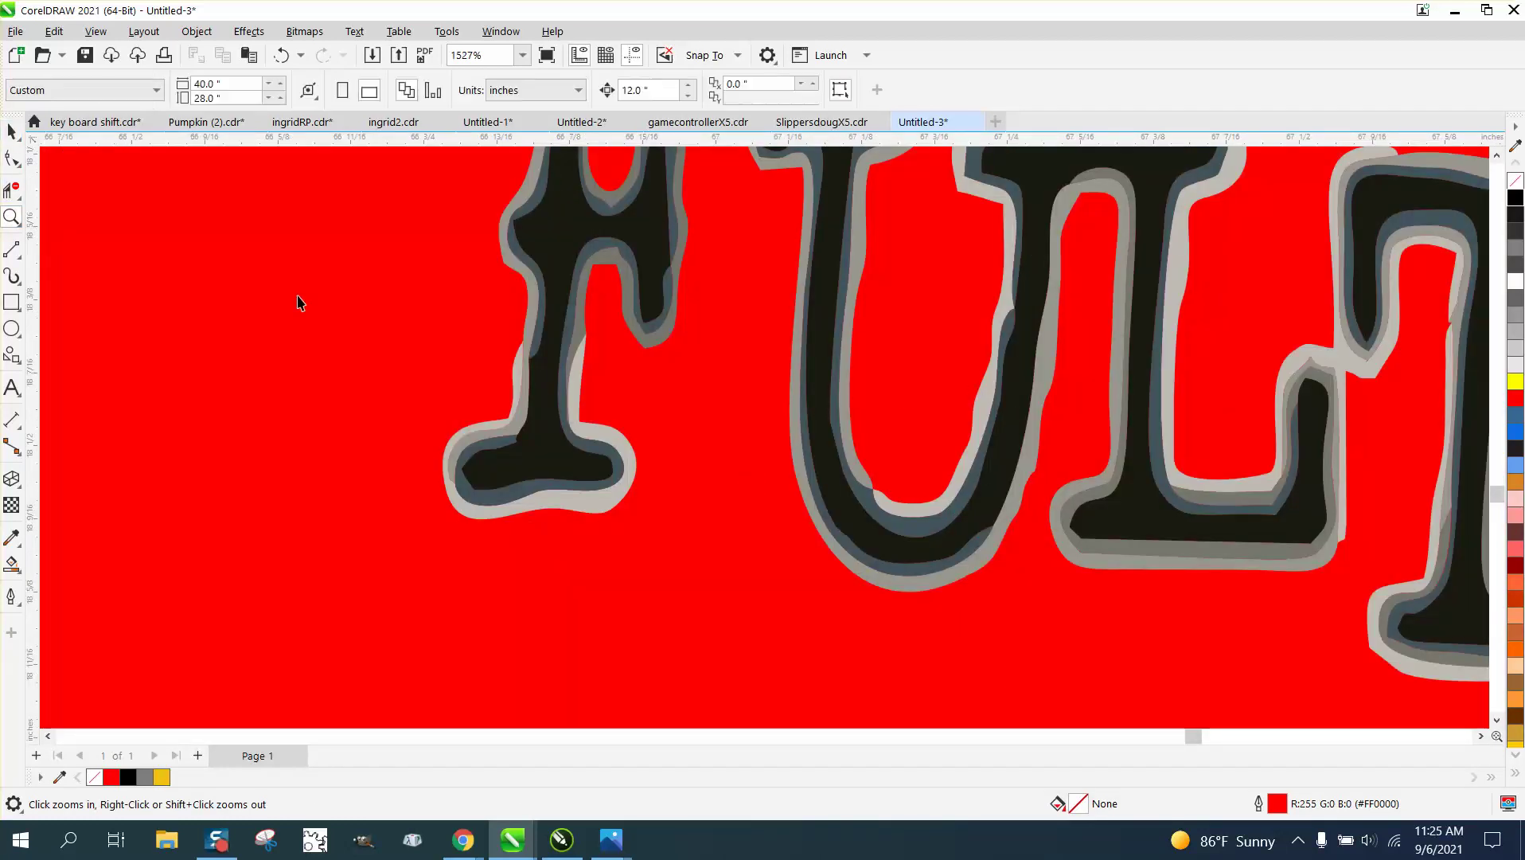
{"action": "key", "text": "space"}
{"action": "left_click", "coordinate": [623, 462]}
{"action": "key", "text": "Delete"}
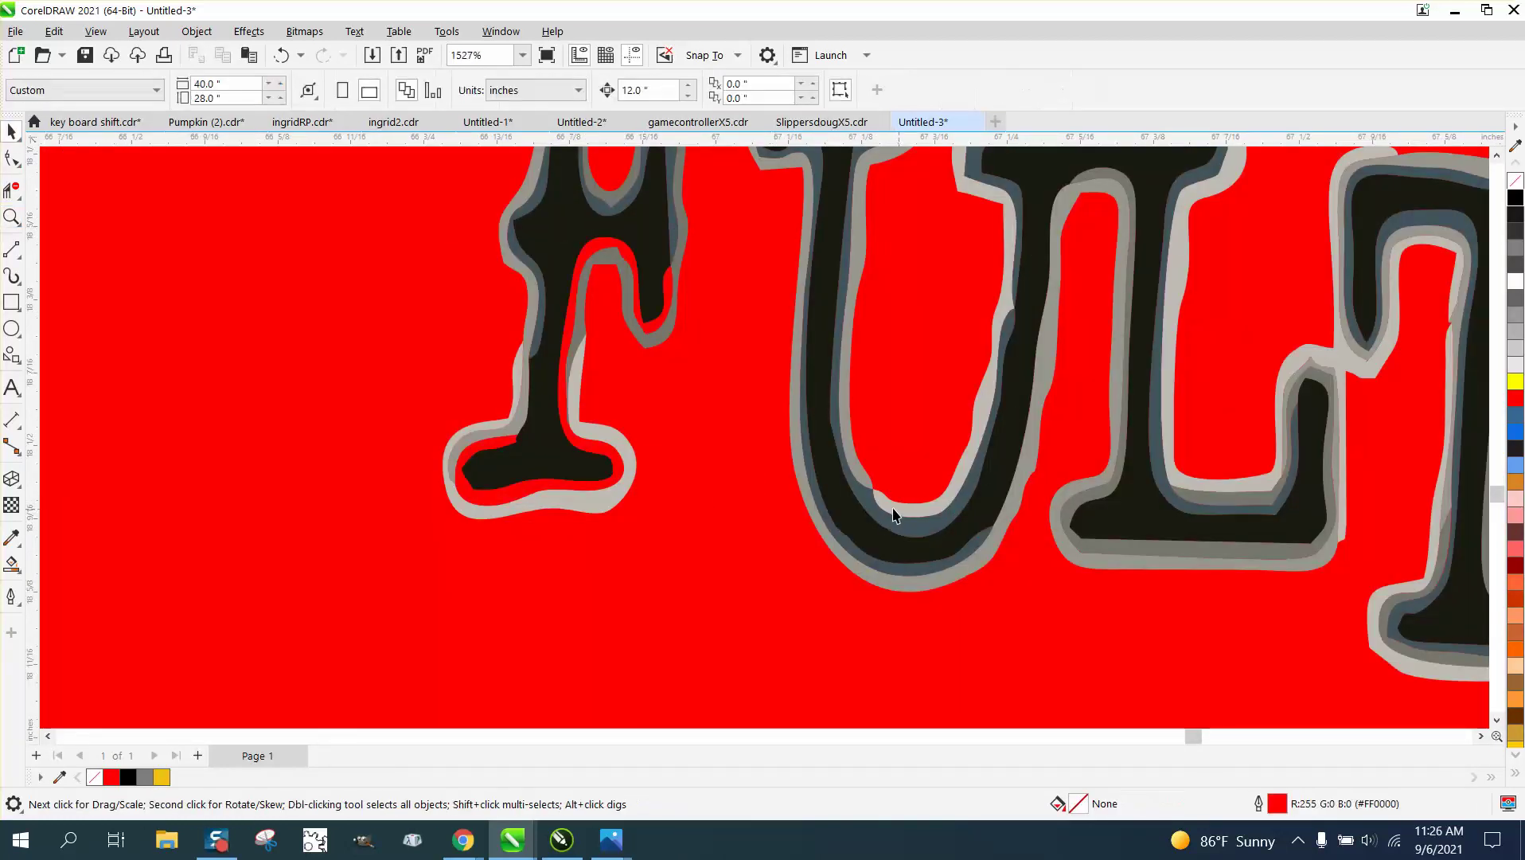
{"action": "left_click", "coordinate": [623, 452]}
{"action": "key", "text": "Delete"}
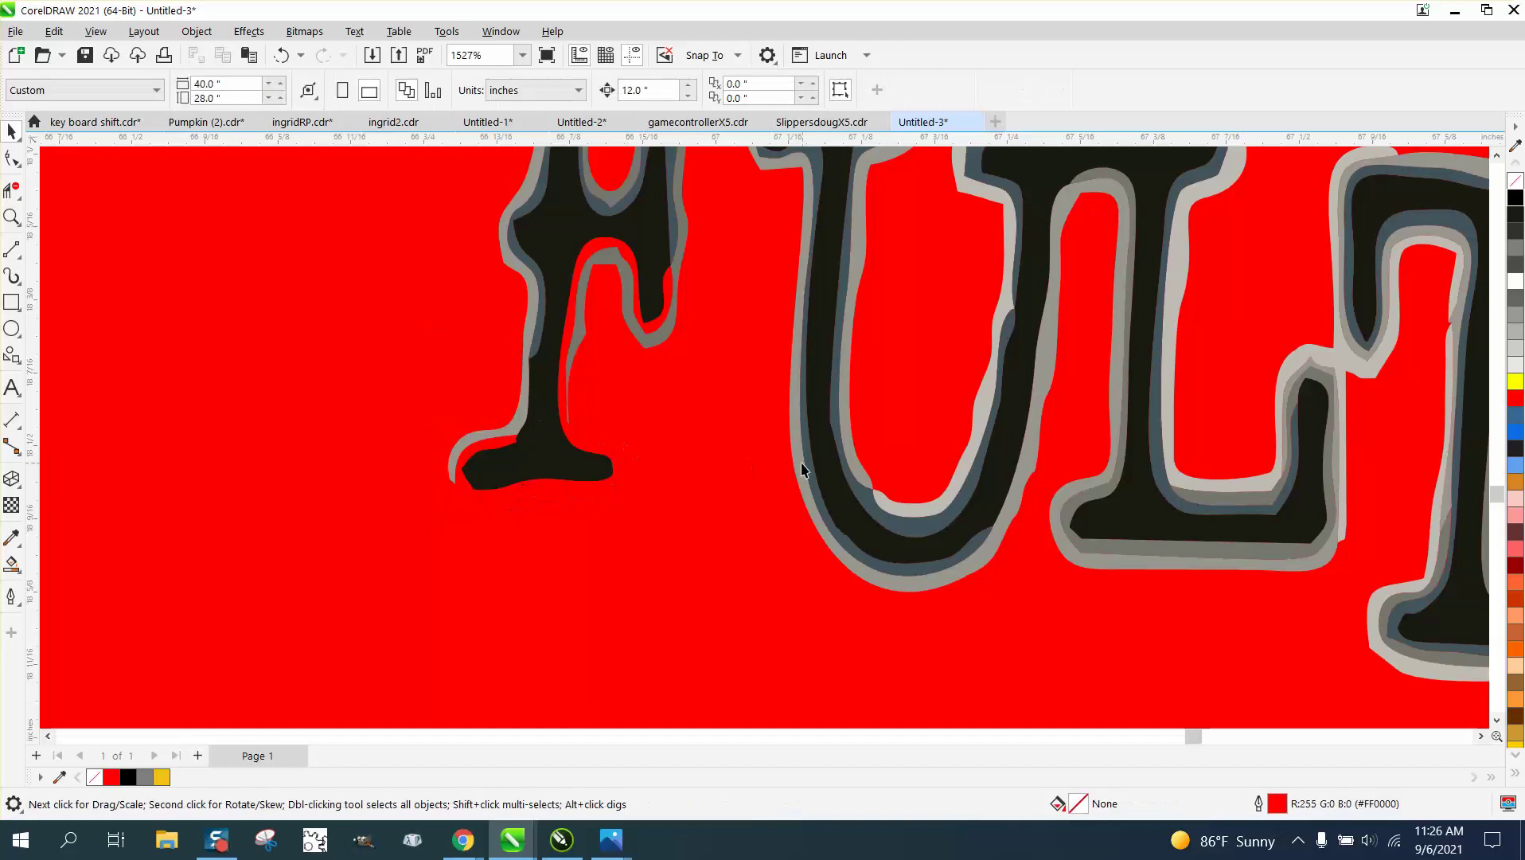
{"action": "left_click", "coordinate": [281, 55]}
{"action": "left_click", "coordinate": [282, 56]}
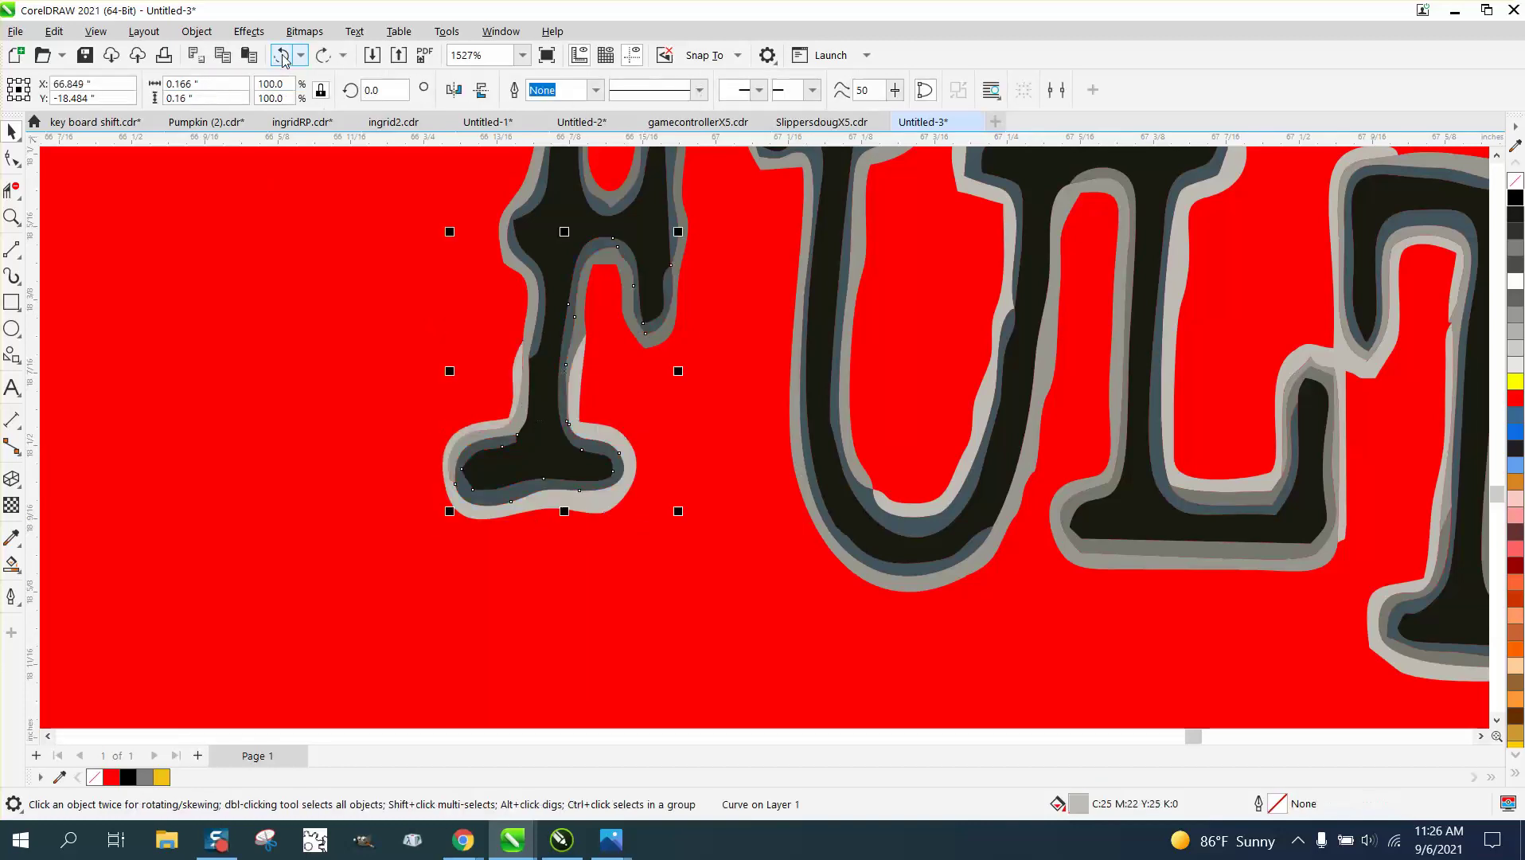
{"action": "left_click", "coordinate": [622, 543]}
{"action": "left_click", "coordinate": [607, 509]}
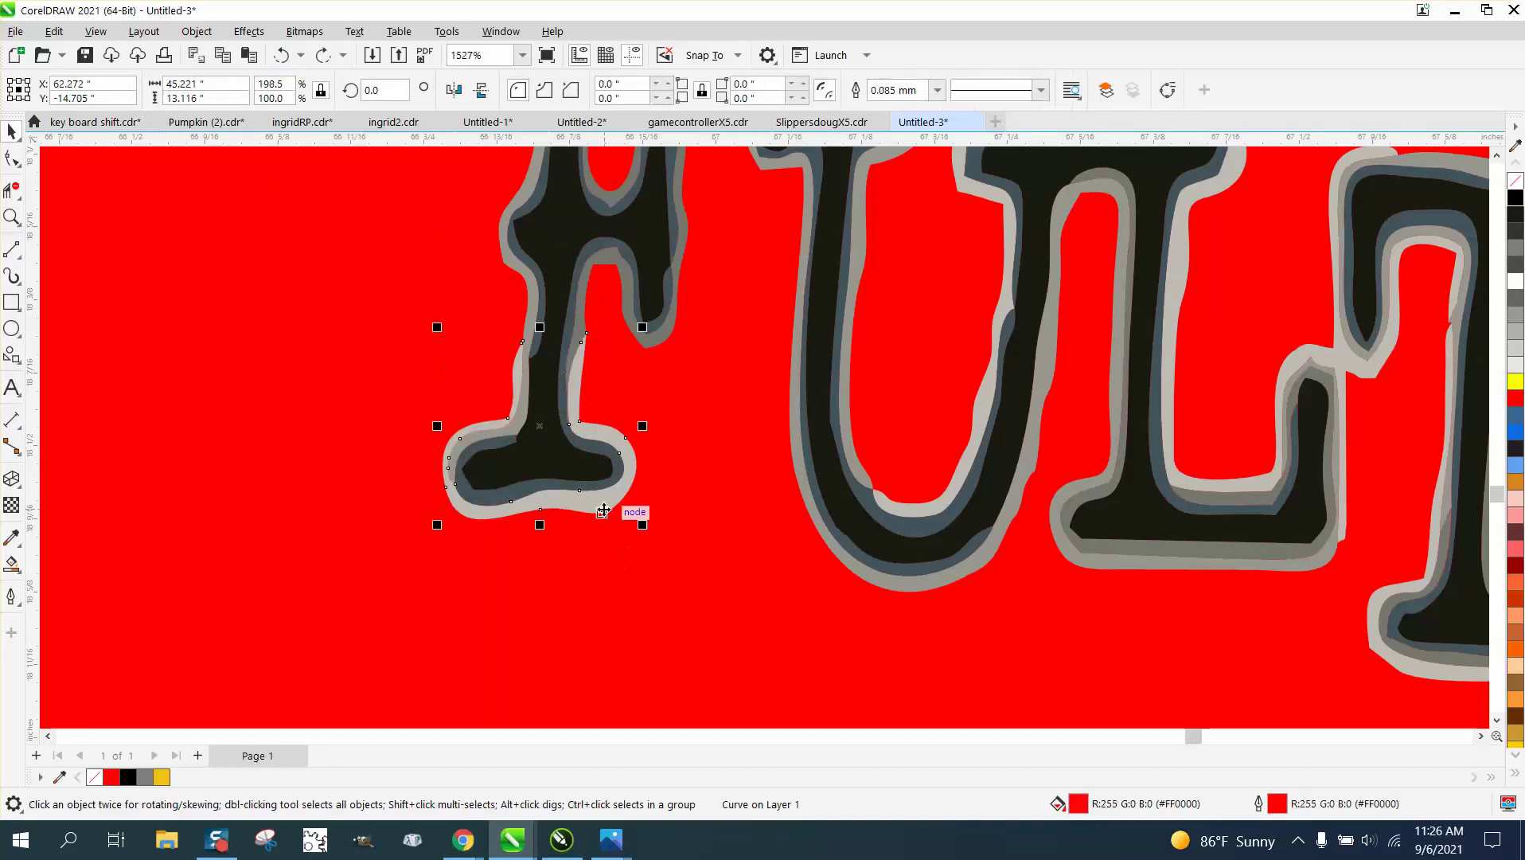
{"action": "key", "text": "Delete"}
- Delete the T's light-grey outline
{"action": "scroll", "coordinate": [589, 490], "scroll_direction": "down", "scroll_amount": 3}
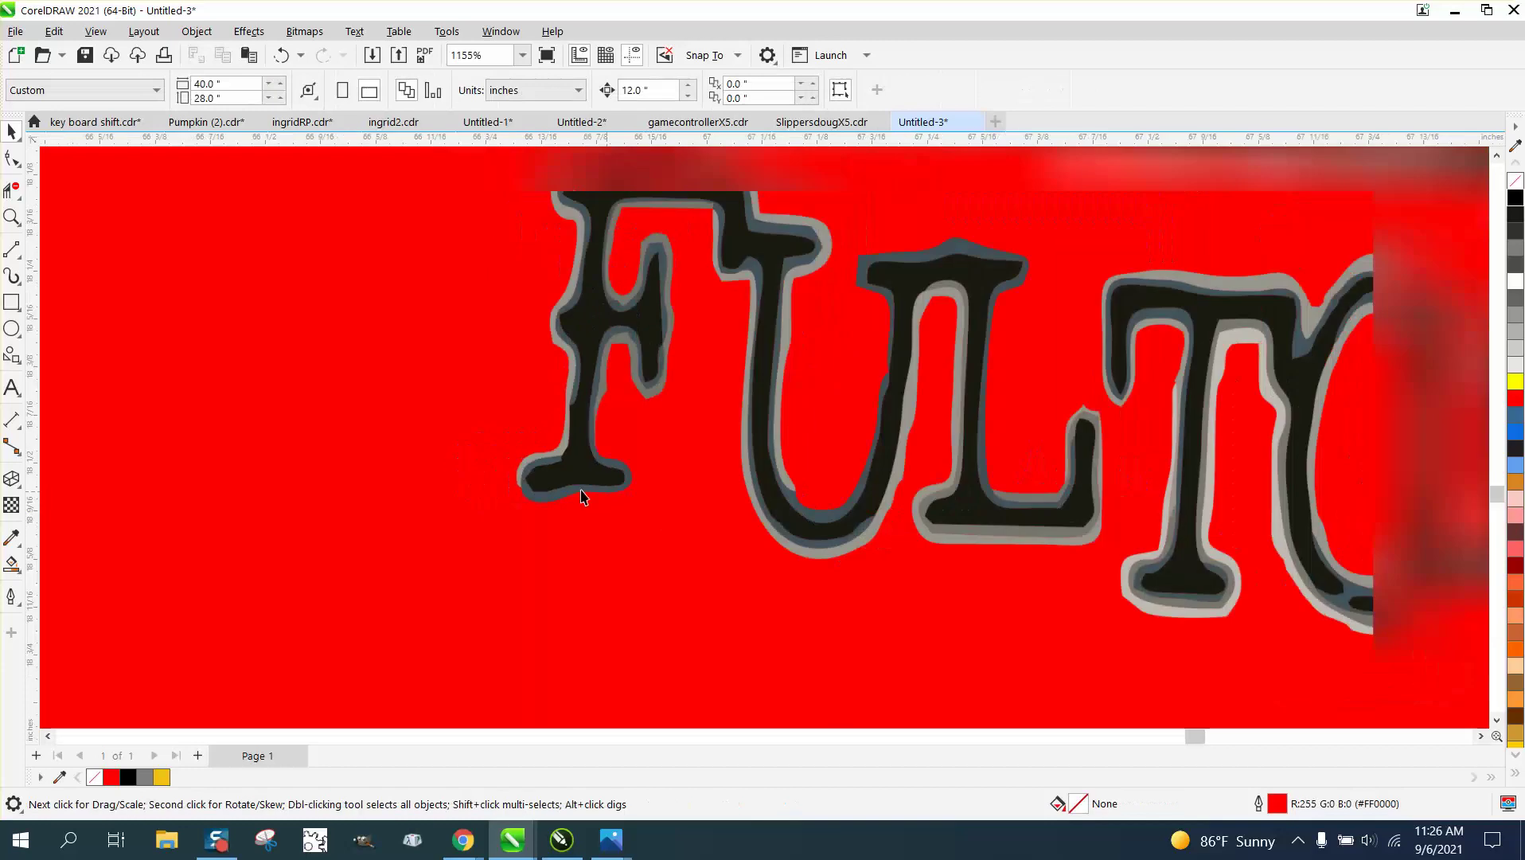
{"action": "left_click", "coordinate": [1143, 368]}
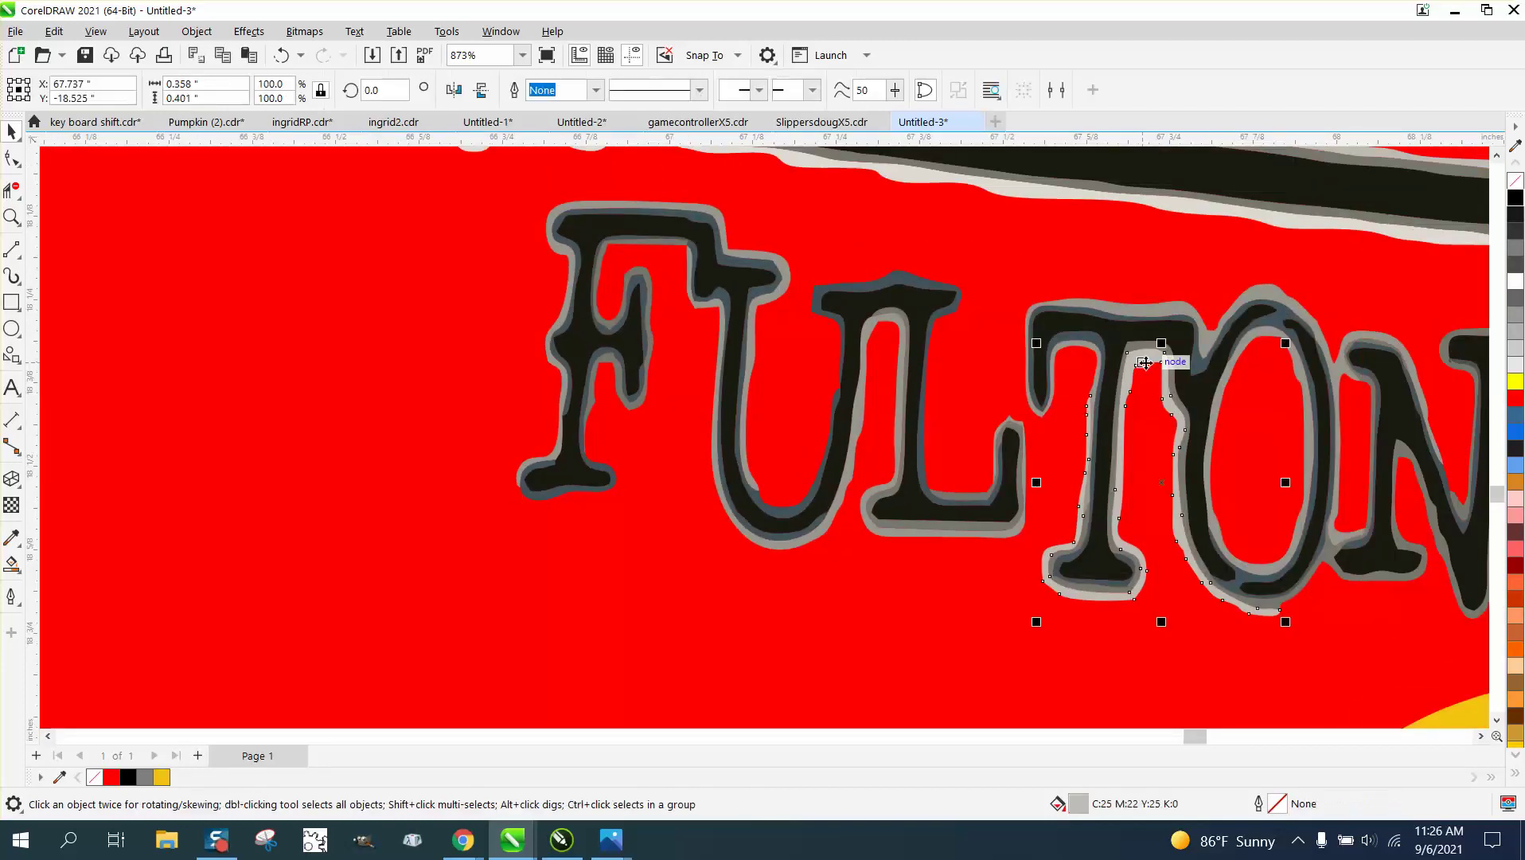
{"action": "key", "text": "Delete"}
{"action": "scroll", "coordinate": [930, 384], "scroll_direction": "down", "scroll_amount": 5}
{"action": "scroll", "coordinate": [746, 377], "scroll_direction": "down", "scroll_amount": 3}
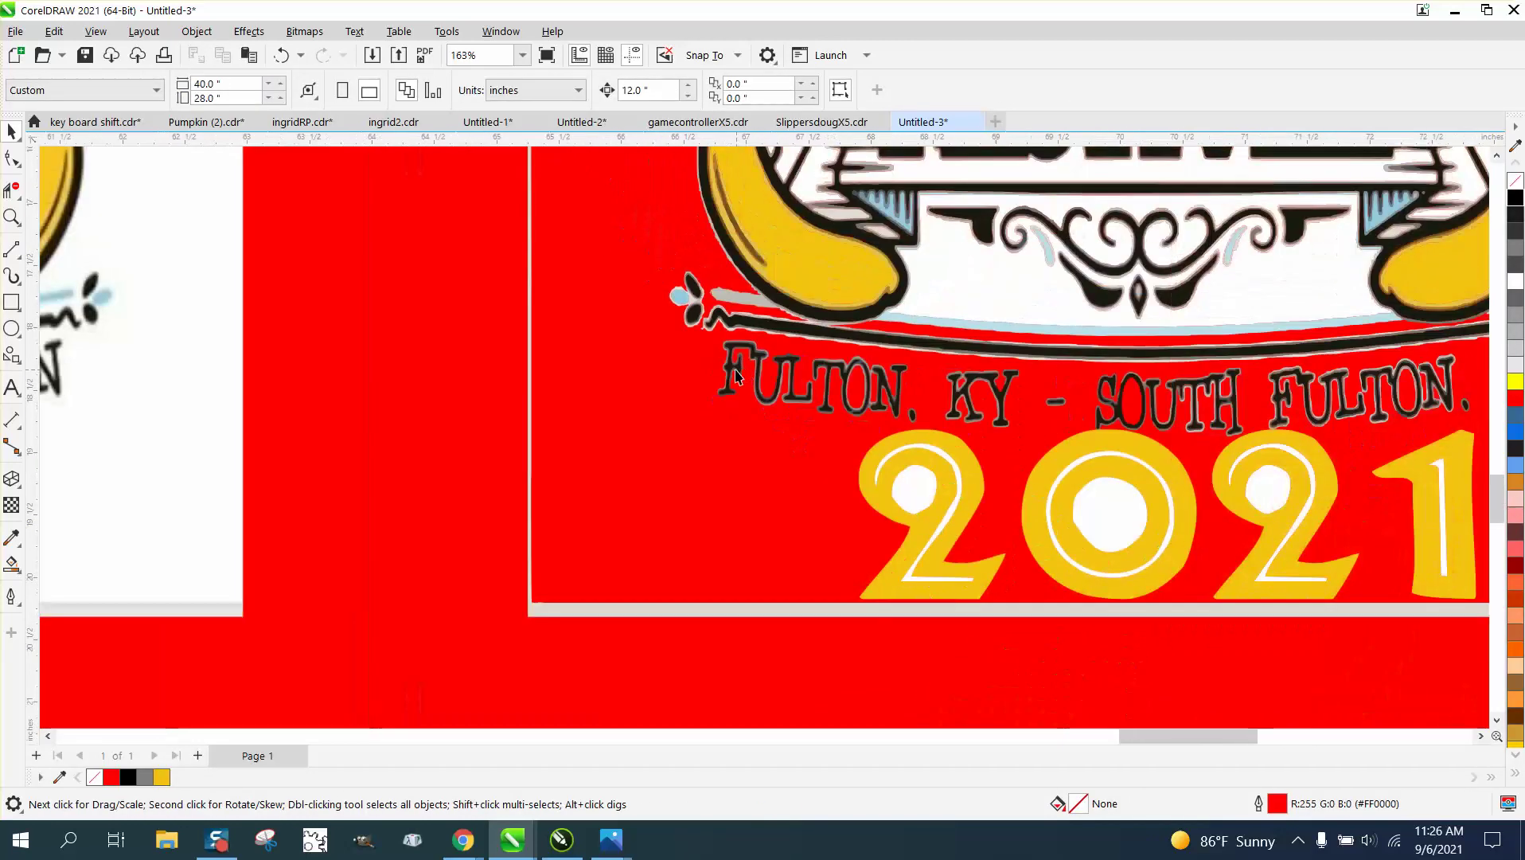
- Delete the white inner shapes of the first 2 and the 0
{"action": "left_click", "coordinate": [840, 445]}
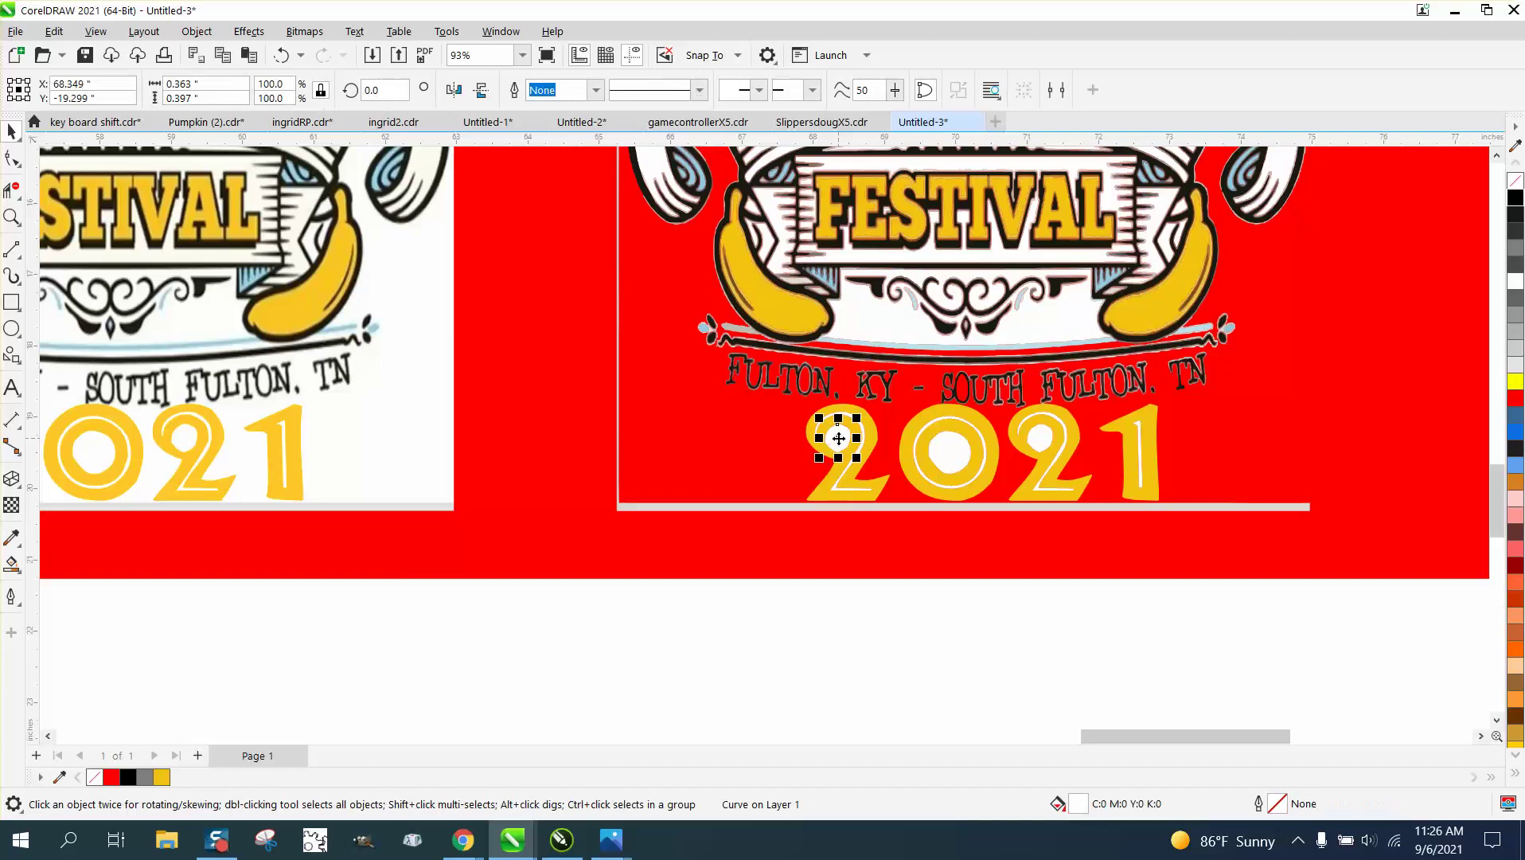
{"action": "key", "text": "Delete"}
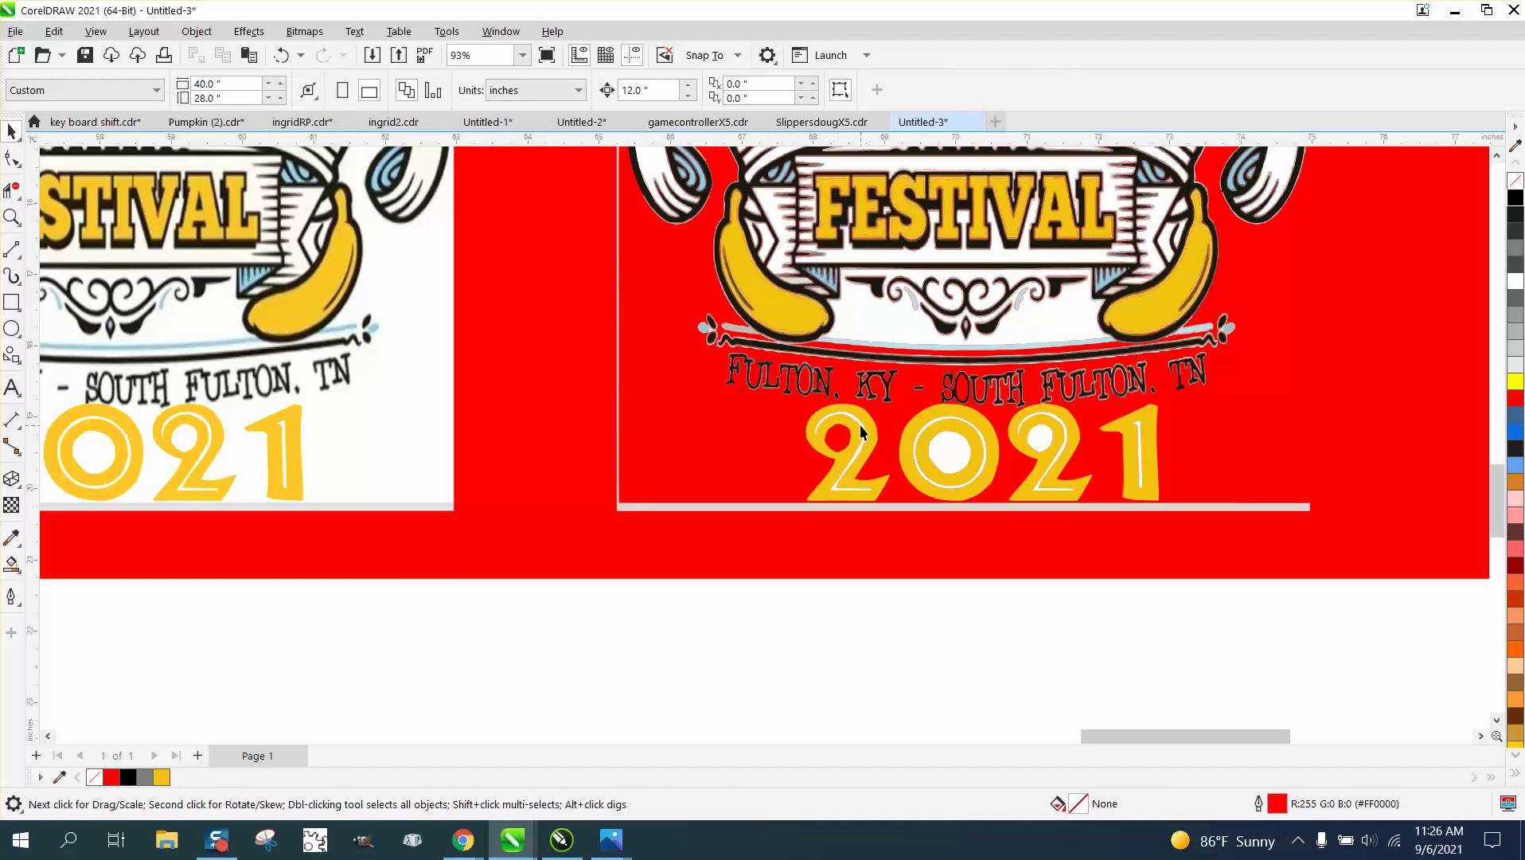
{"action": "left_click", "coordinate": [834, 457]}
{"action": "key", "text": "Escape"}
{"action": "left_click", "coordinate": [947, 452]}
{"action": "key", "text": "Delete"}
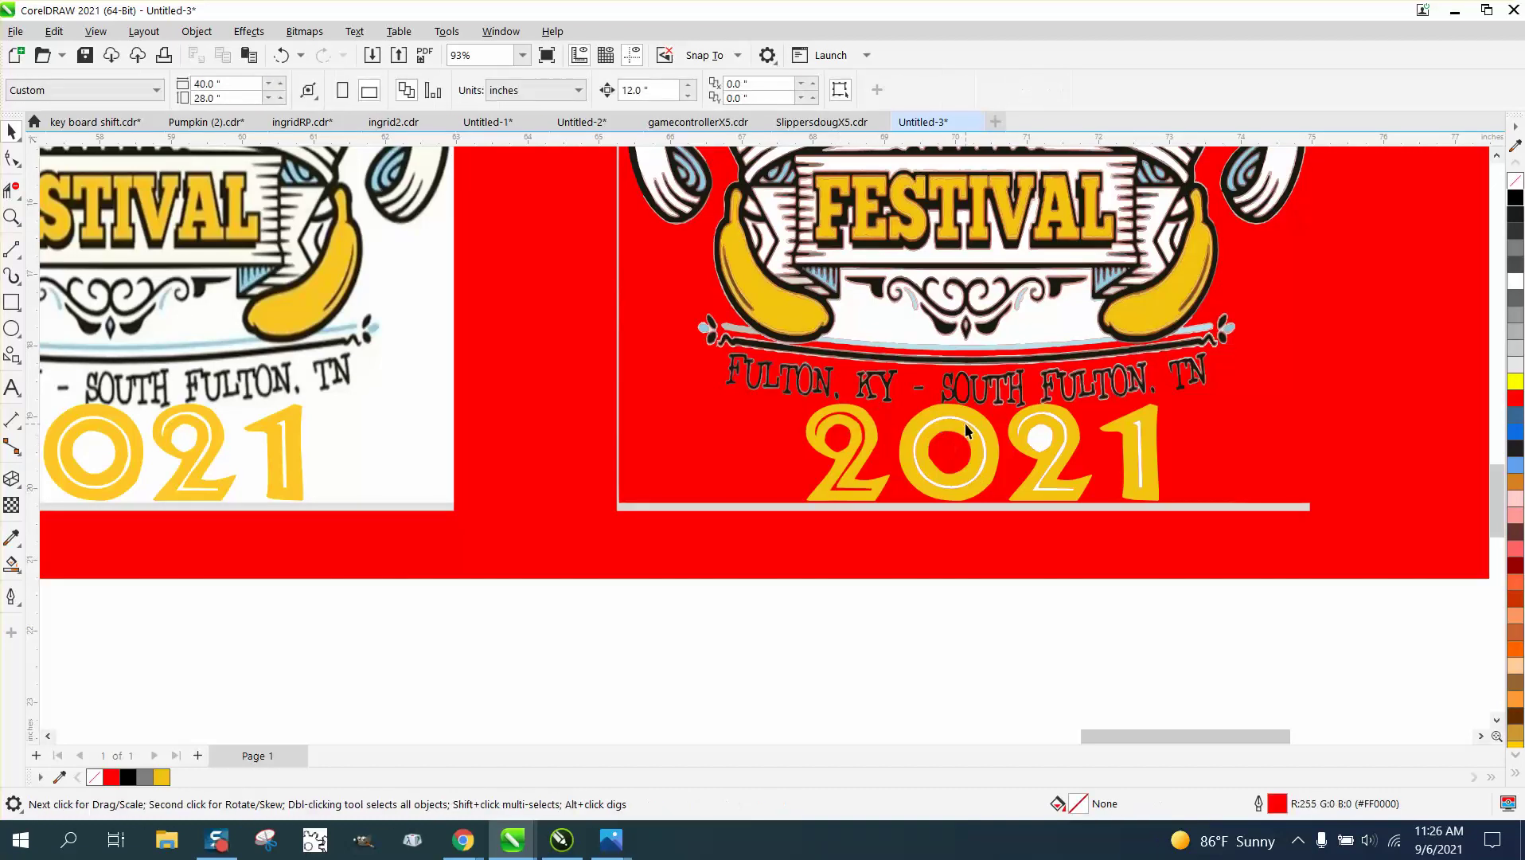
{"action": "left_click", "coordinate": [967, 420]}
{"action": "key", "text": "Escape"}
- Delete the white lines inside the second 2 and the 1, plus the grey bar beneath 2021
{"action": "left_click", "coordinate": [1042, 435]}
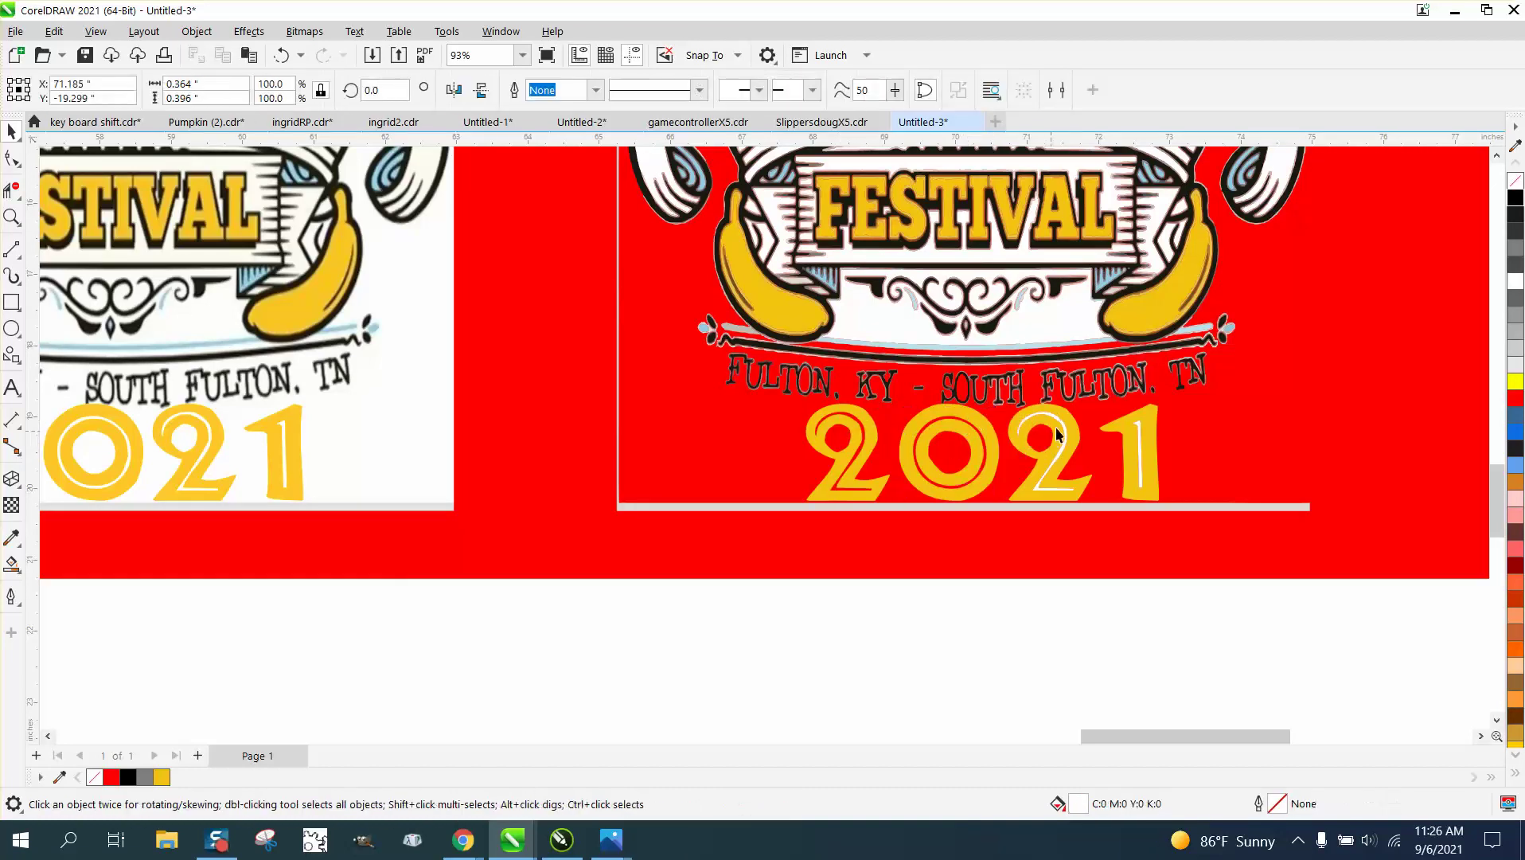
{"action": "key", "text": "Delete"}
{"action": "left_click", "coordinate": [1062, 422]}
{"action": "key", "text": "Delete"}
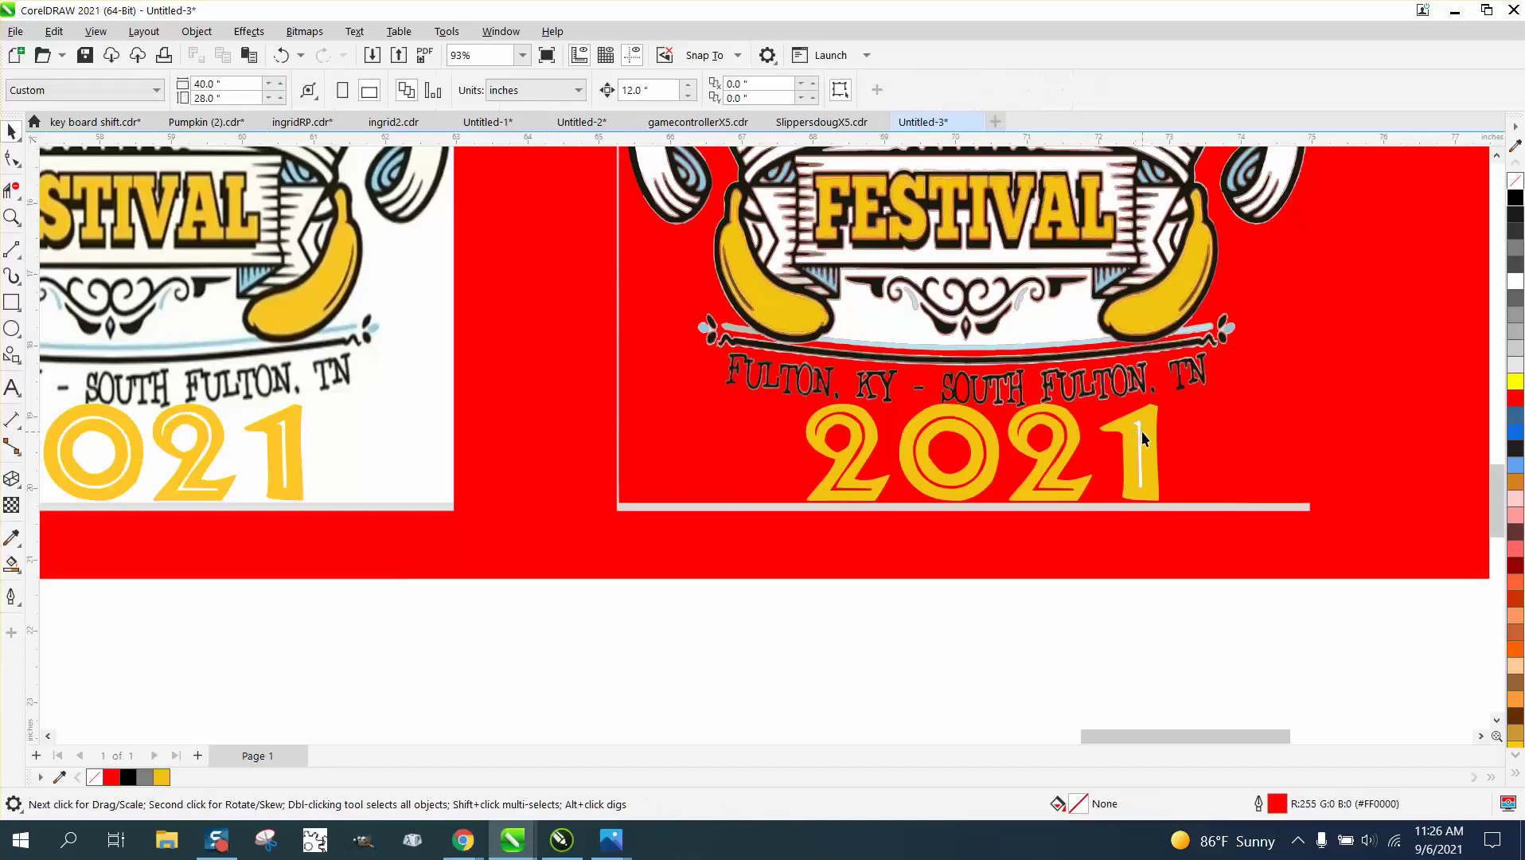
{"action": "left_click", "coordinate": [1138, 432]}
{"action": "key", "text": "Delete"}
{"action": "left_click", "coordinate": [1162, 506]}
{"action": "key", "text": "Delete"}
{"action": "scroll", "coordinate": [468, 522], "scroll_direction": "down", "scroll_amount": 5}
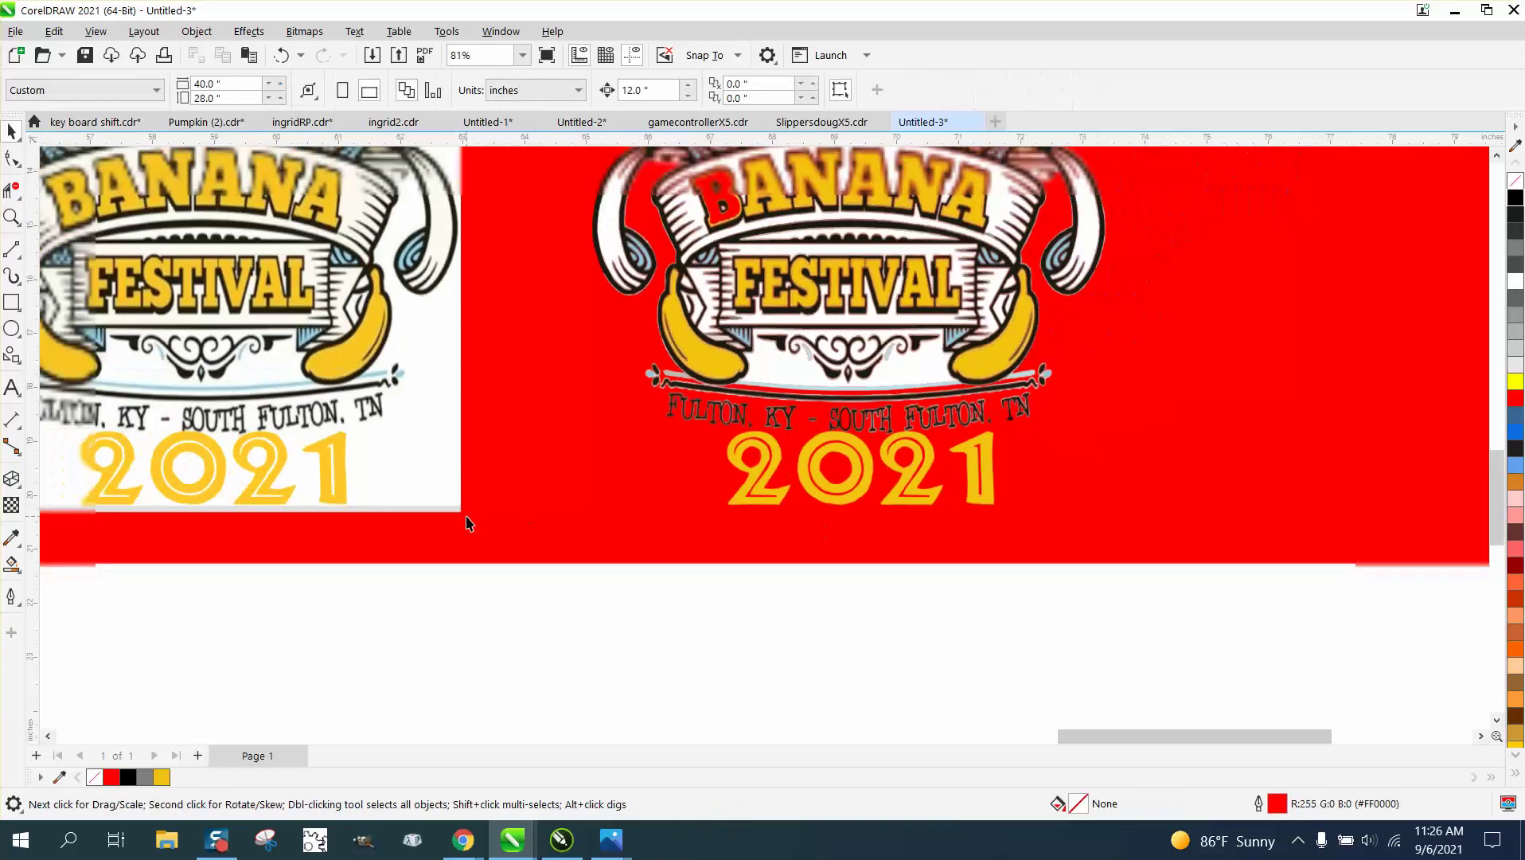
- Zoom in on BANANA in the right logo and delete the small stray objects beside the rectangle
{"action": "left_click", "coordinate": [11, 217]}
{"action": "left_click_drag", "start_coordinate": [519, 312], "coordinate": [704, 378]}
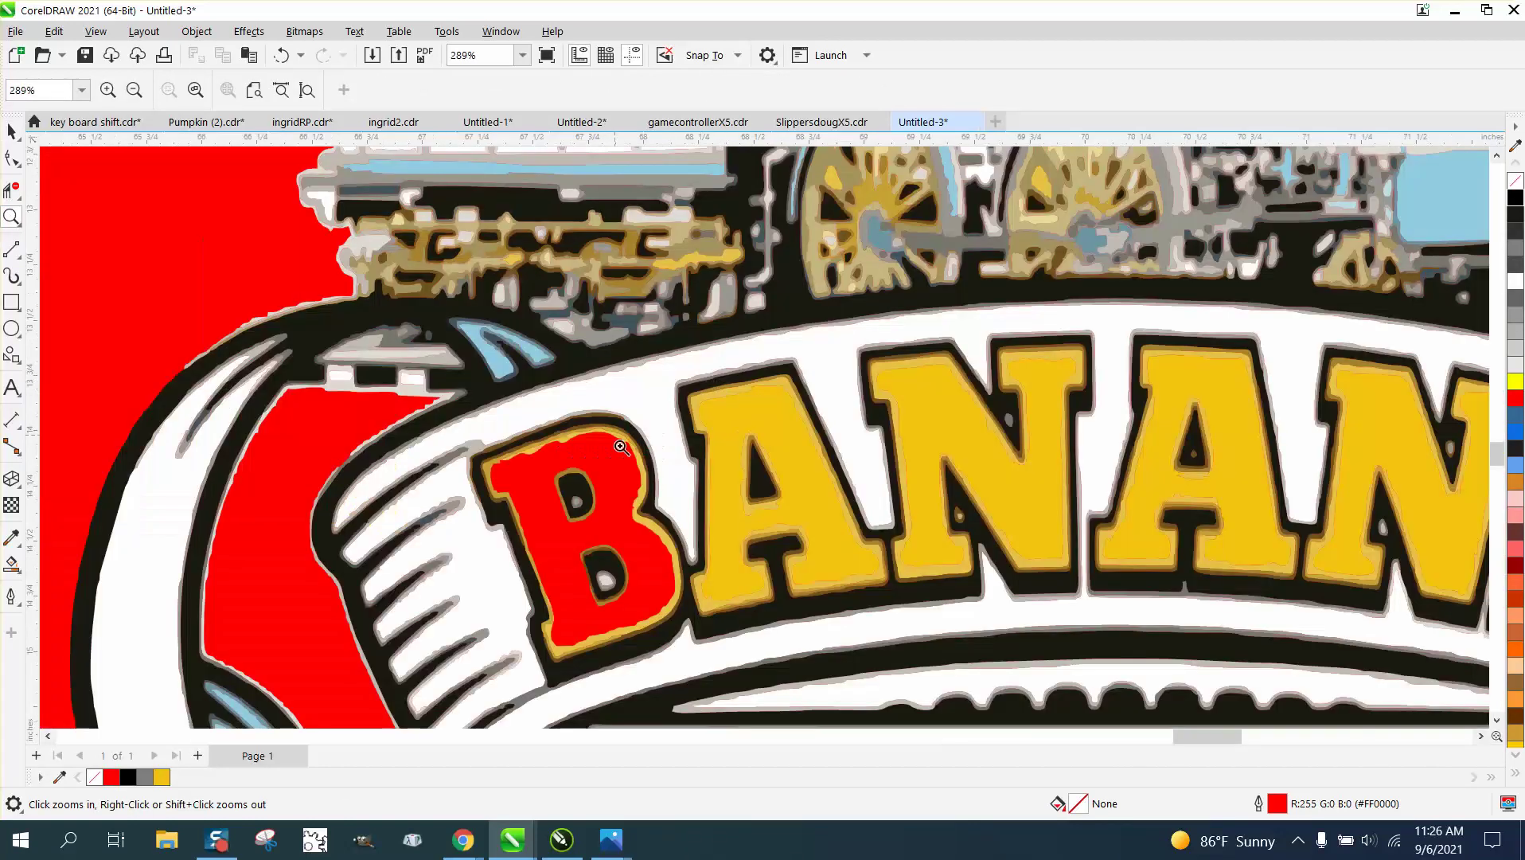
{"action": "scroll", "coordinate": [568, 509], "scroll_direction": "down", "scroll_amount": 5}
{"action": "key", "text": "space"}
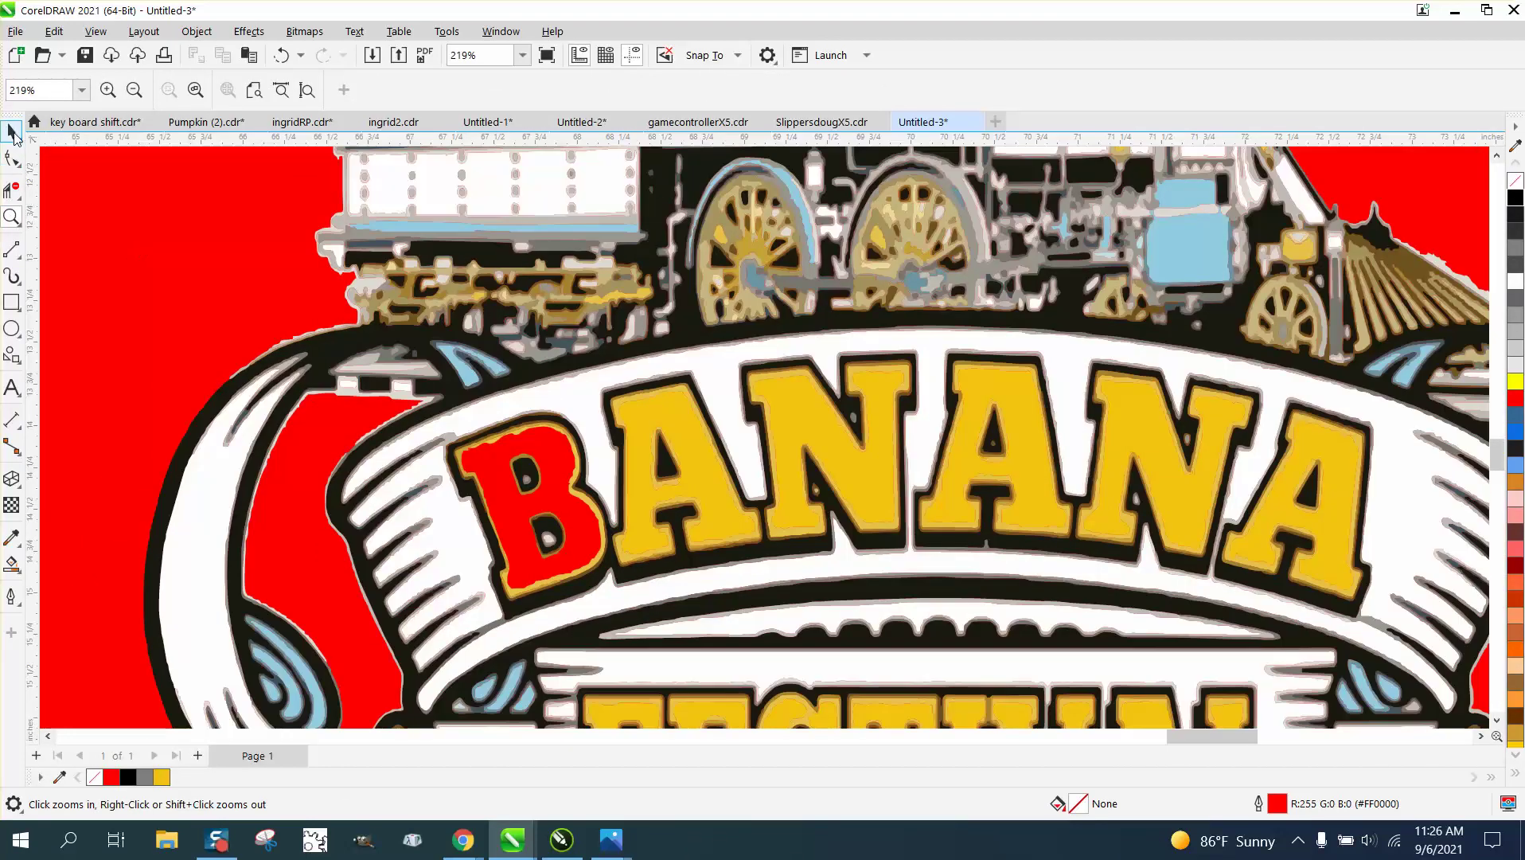
{"action": "scroll", "coordinate": [466, 336], "scroll_direction": "down", "scroll_amount": 3}
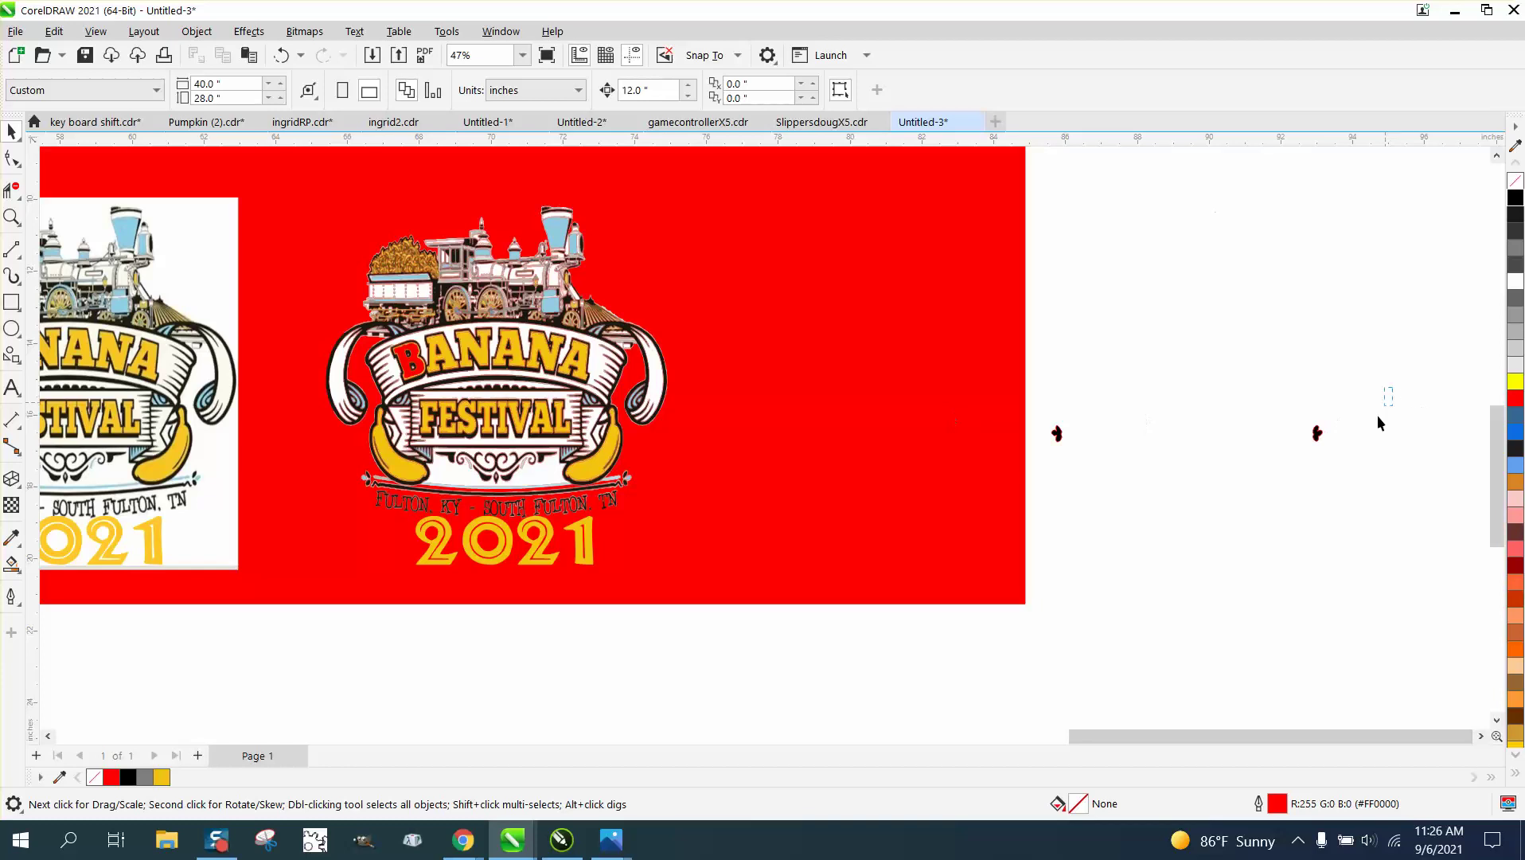
{"action": "left_click_drag", "start_coordinate": [1037, 489], "coordinate": [1032, 487]}
{"action": "key", "text": "Delete"}
- Zoom in close on the red B of BANANA, select it, and undo the stray curve between B and A
{"action": "left_click", "coordinate": [404, 362]}
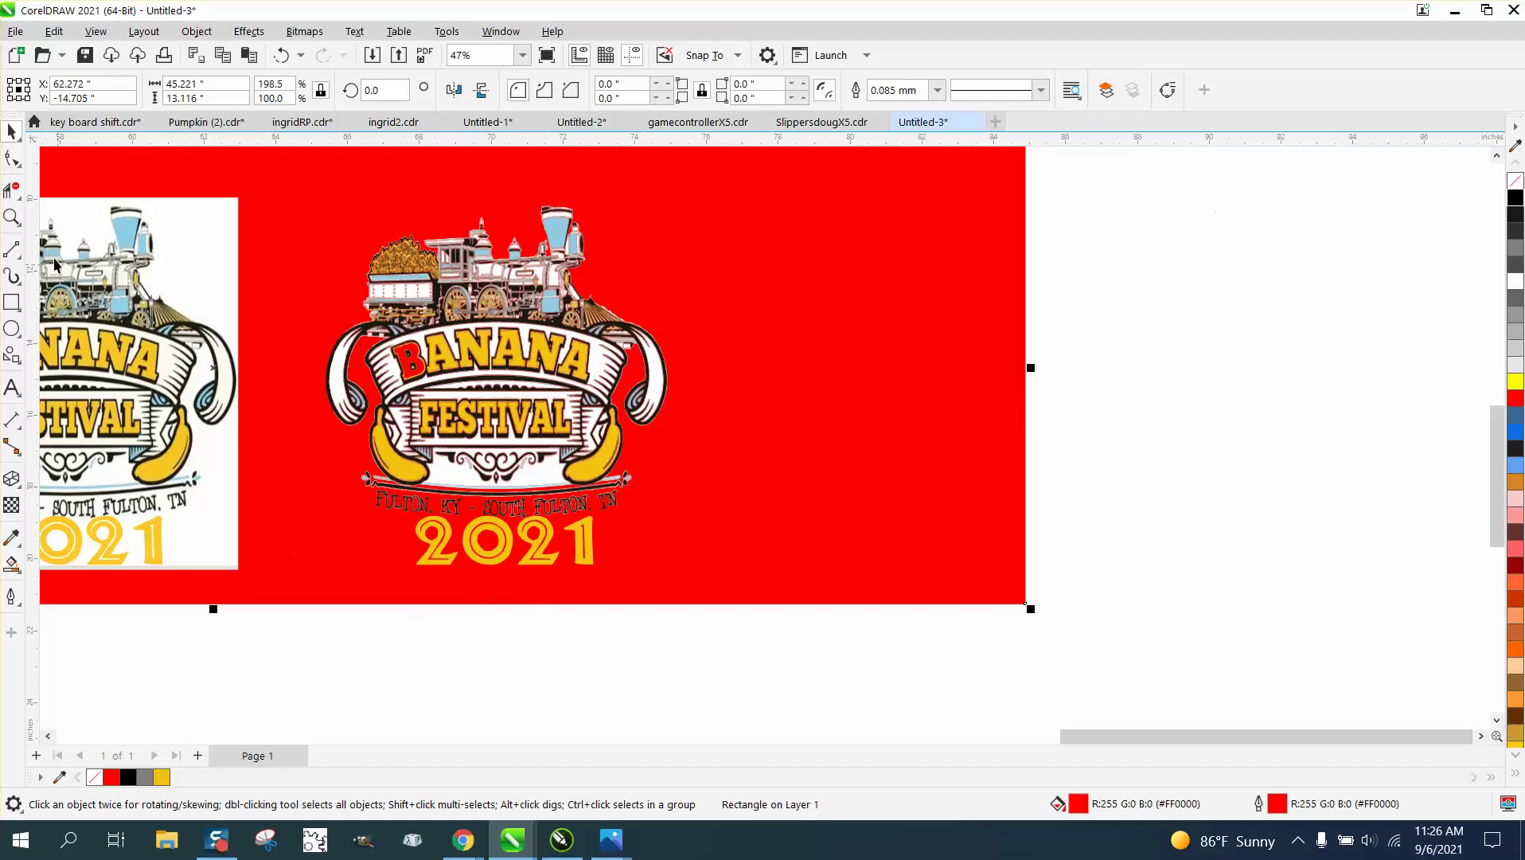
{"action": "left_click", "coordinate": [12, 217]}
{"action": "left_click_drag", "start_coordinate": [372, 304], "coordinate": [541, 420]}
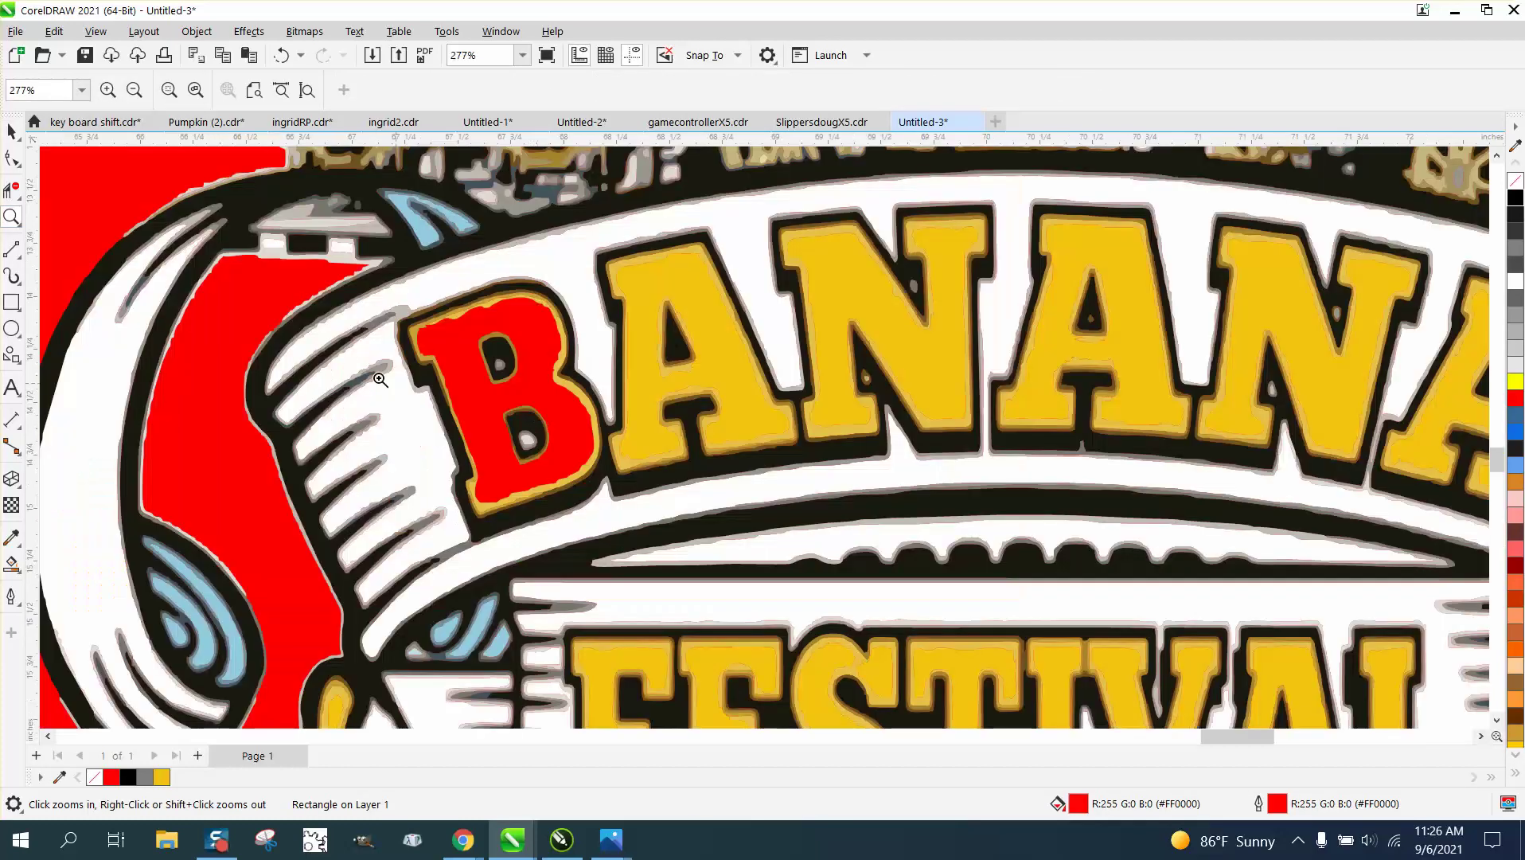
{"action": "left_click", "coordinate": [12, 131]}
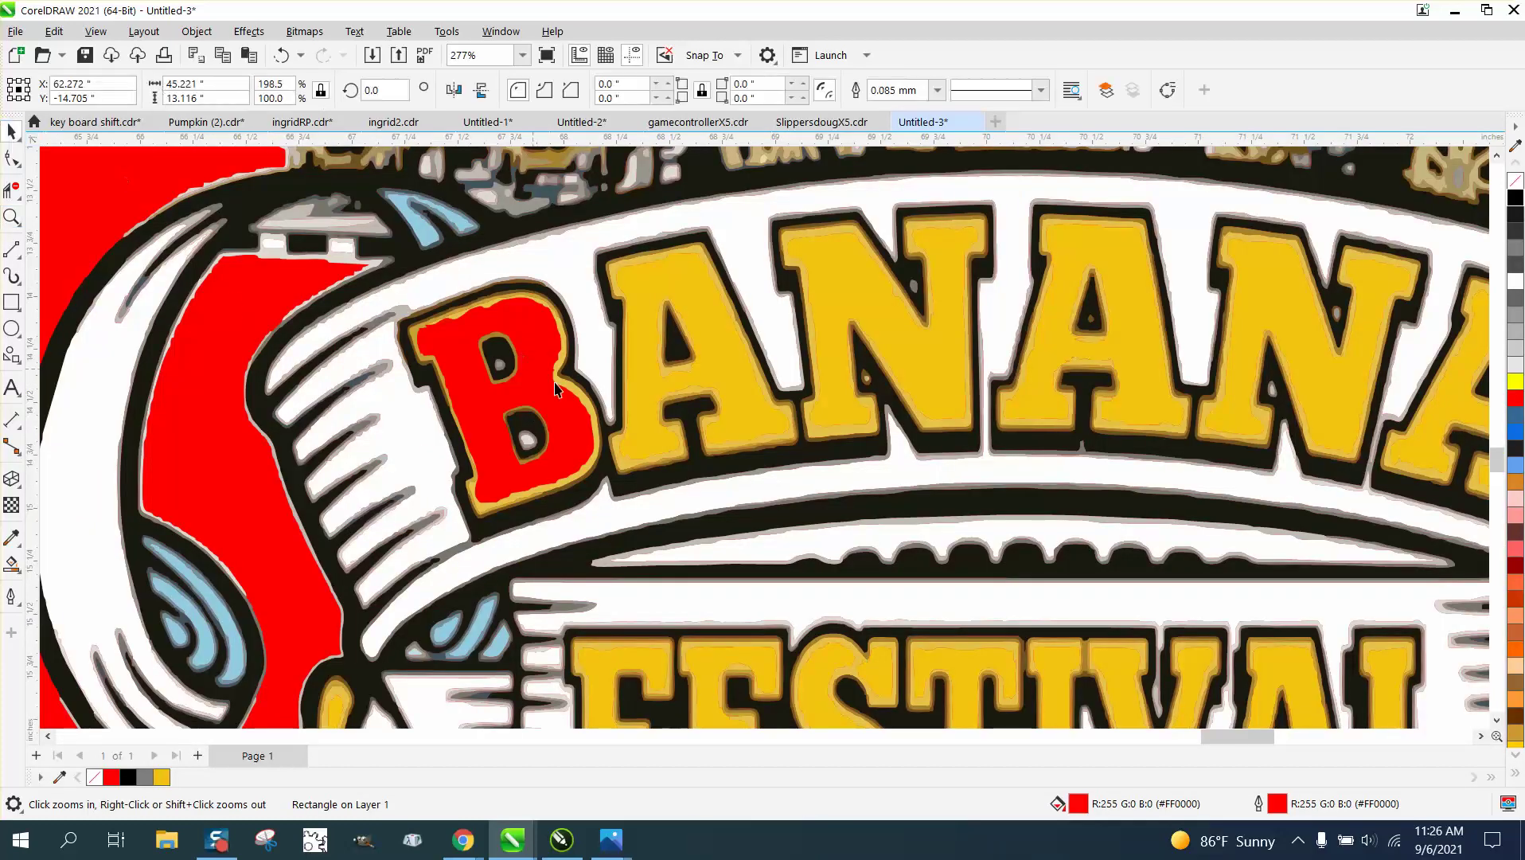
{"action": "left_click", "coordinate": [578, 401]}
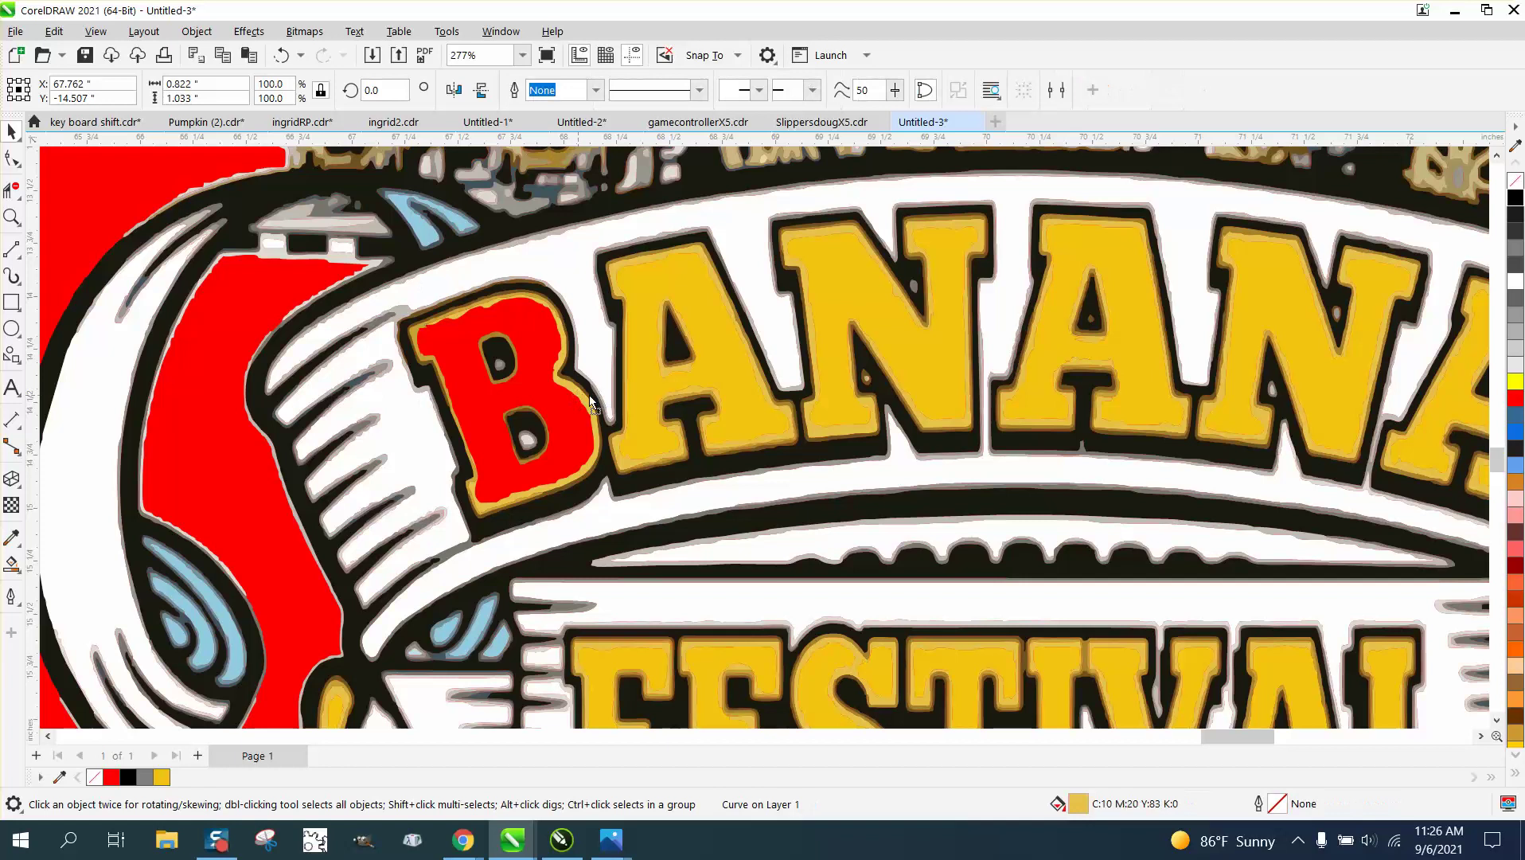
{"action": "left_click", "coordinate": [683, 405]}
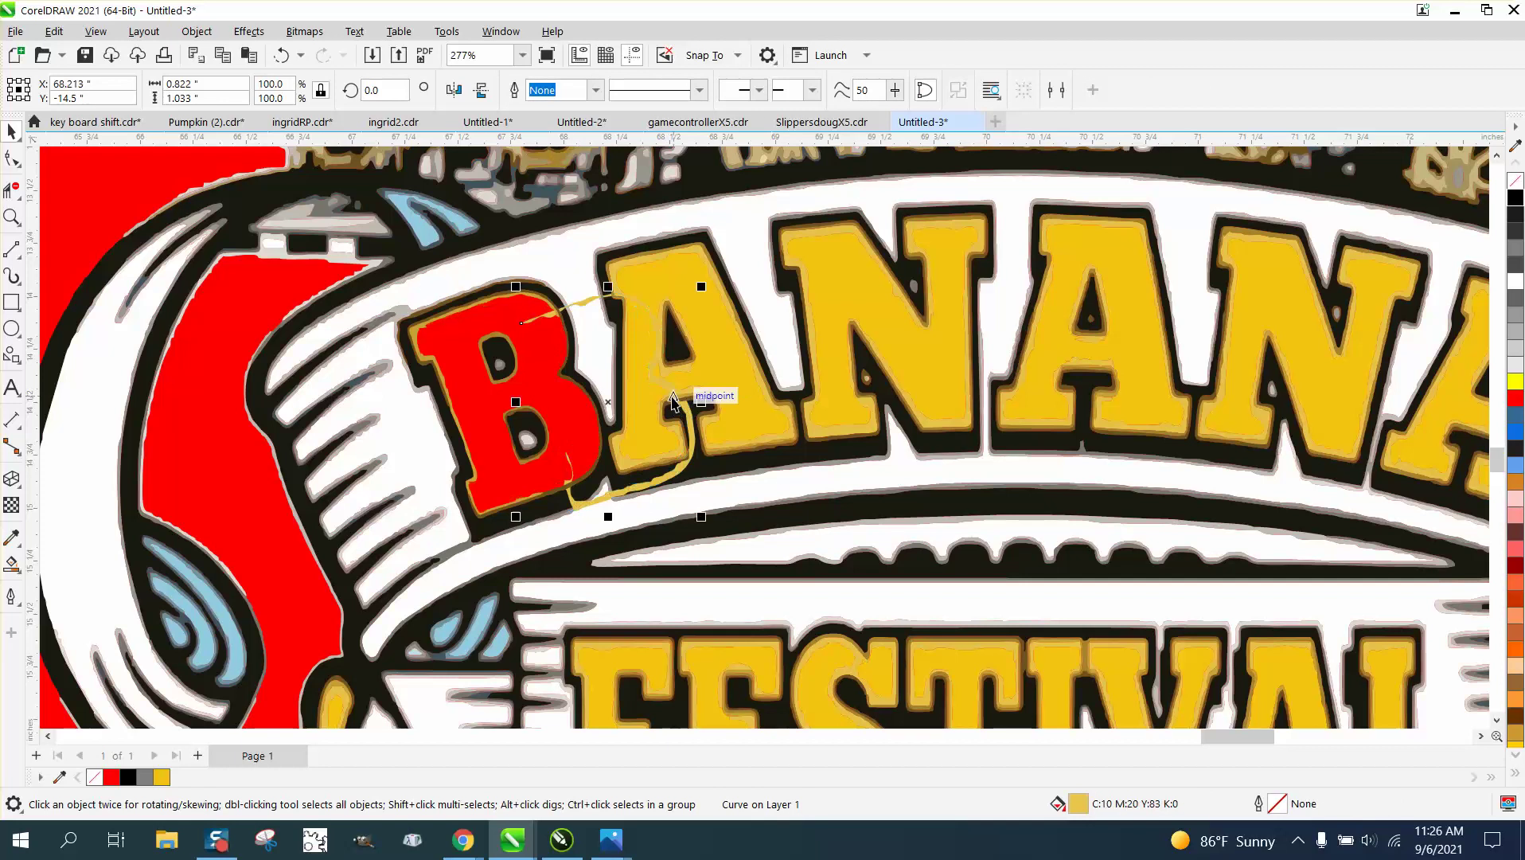
{"action": "left_click", "coordinate": [281, 55]}
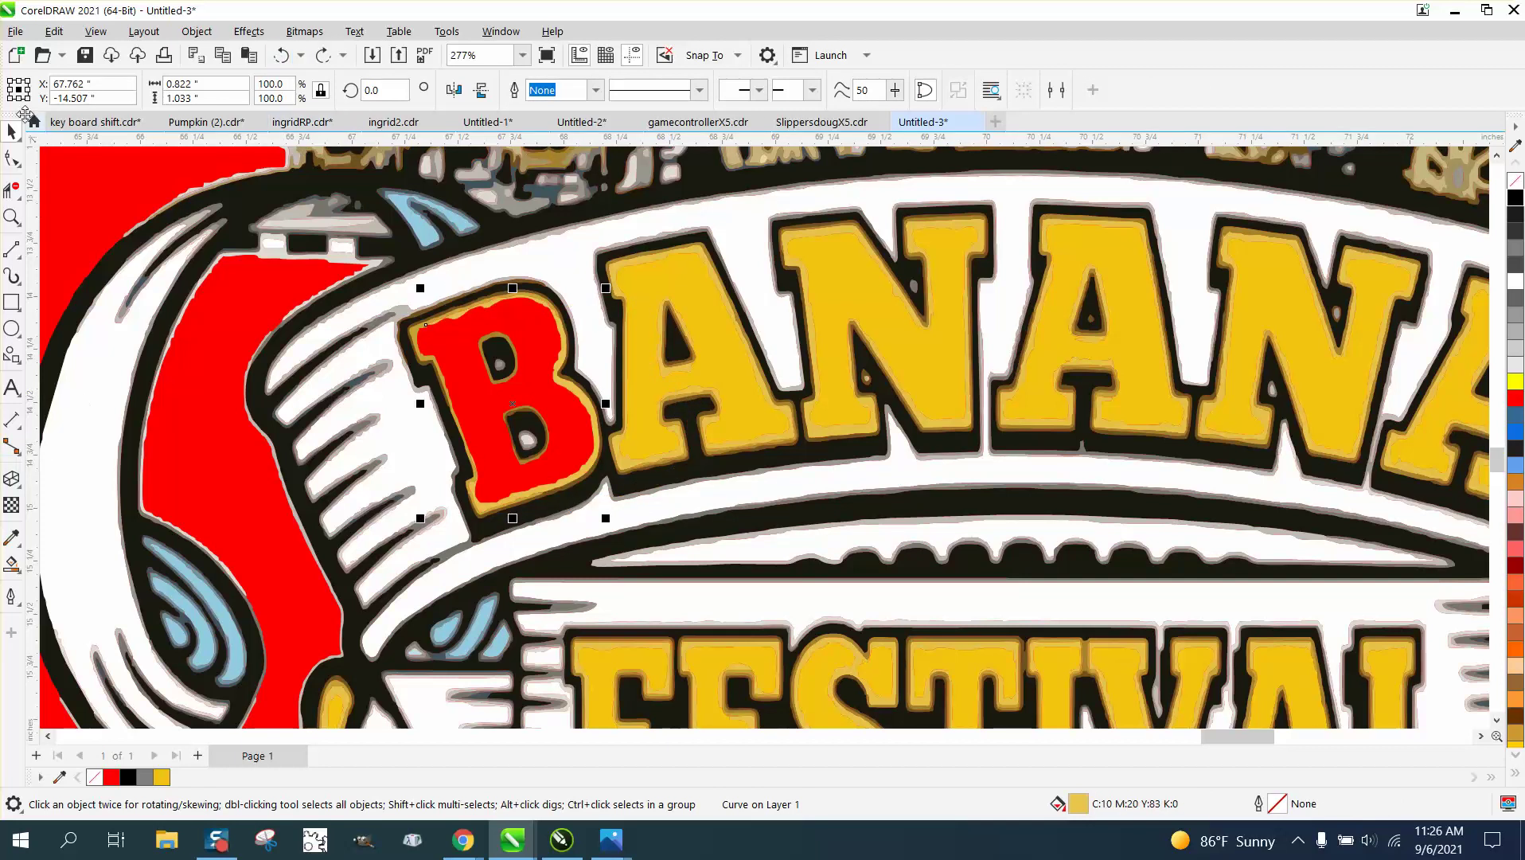
{"action": "left_click", "coordinate": [12, 300]}
- Draw a box around the red B, Smart Fill it as a separate shape, and move it aside
{"action": "left_click_drag", "start_coordinate": [345, 264], "coordinate": [727, 565]}
{"action": "left_click", "coordinate": [16, 565]}
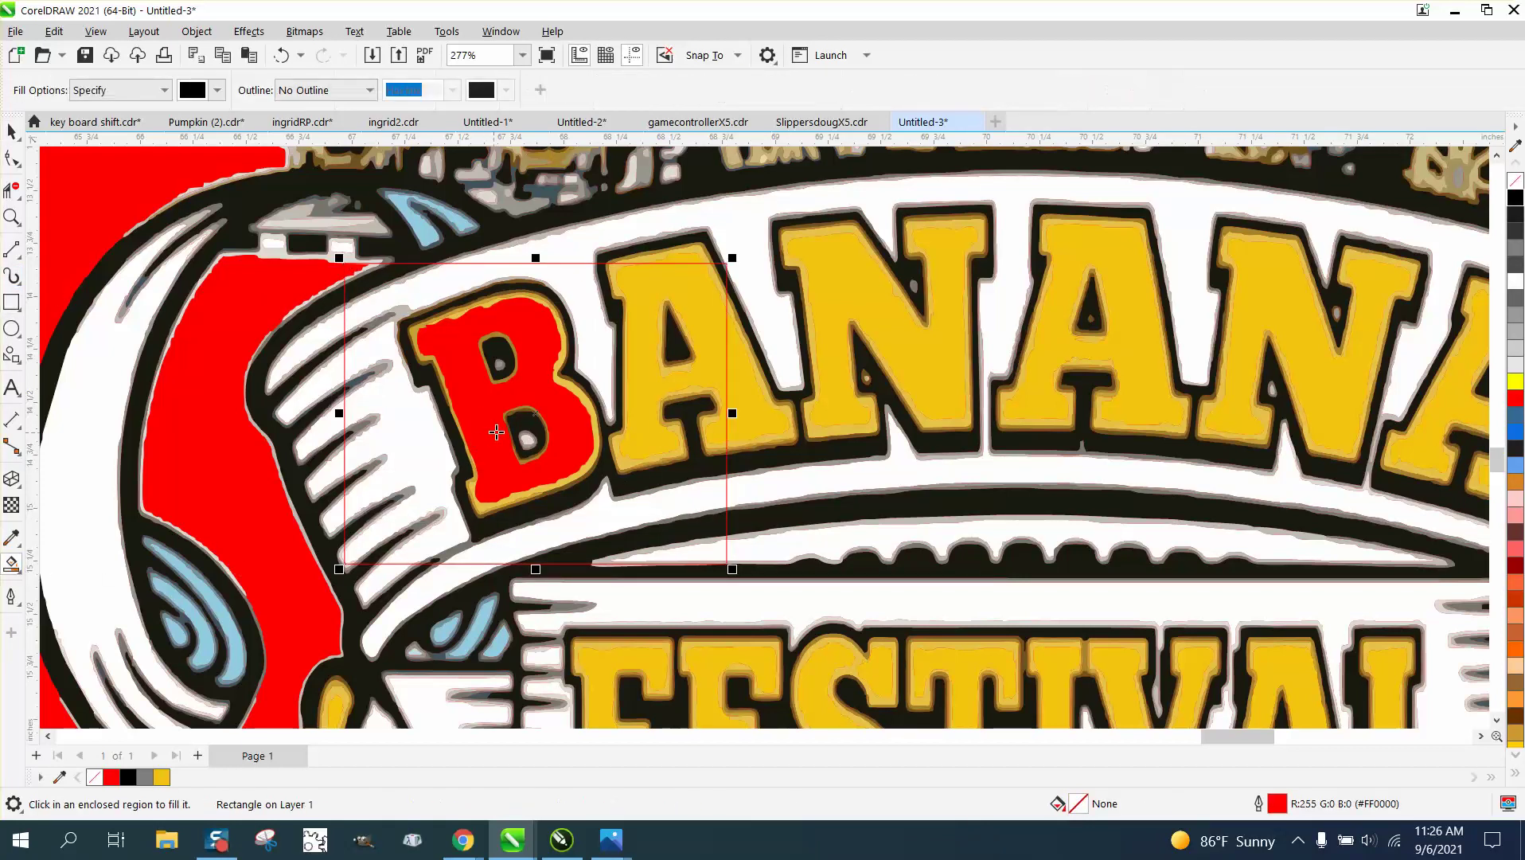
{"action": "left_click", "coordinate": [486, 413]}
{"action": "scroll", "coordinate": [484, 414], "scroll_direction": "down", "scroll_amount": 4}
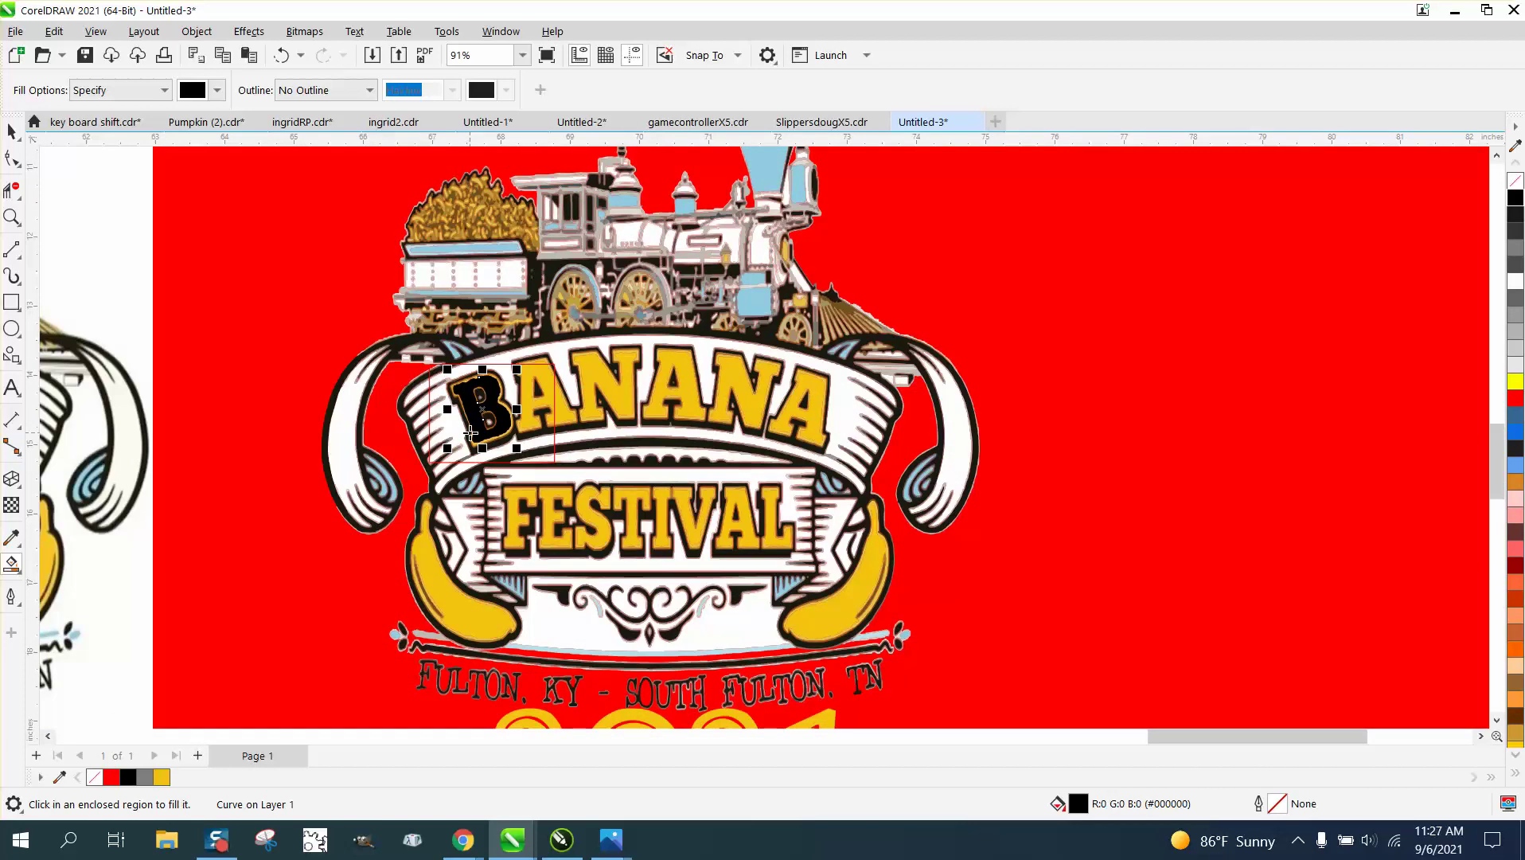
{"action": "key", "text": "ctrl+z"}
{"action": "key", "text": "ctrl+z"}
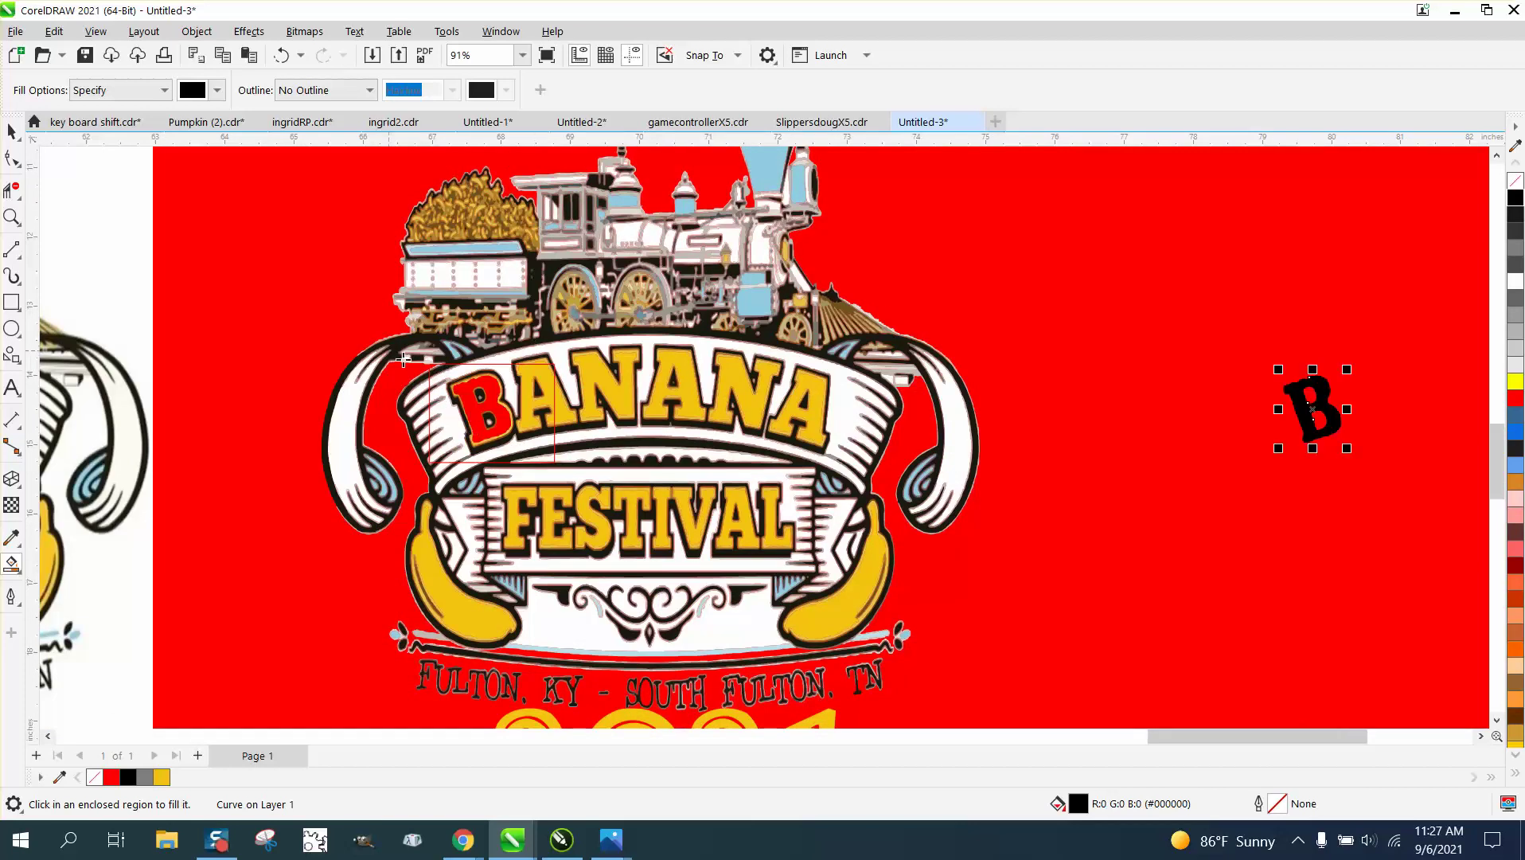
{"action": "left_click", "coordinate": [11, 132]}
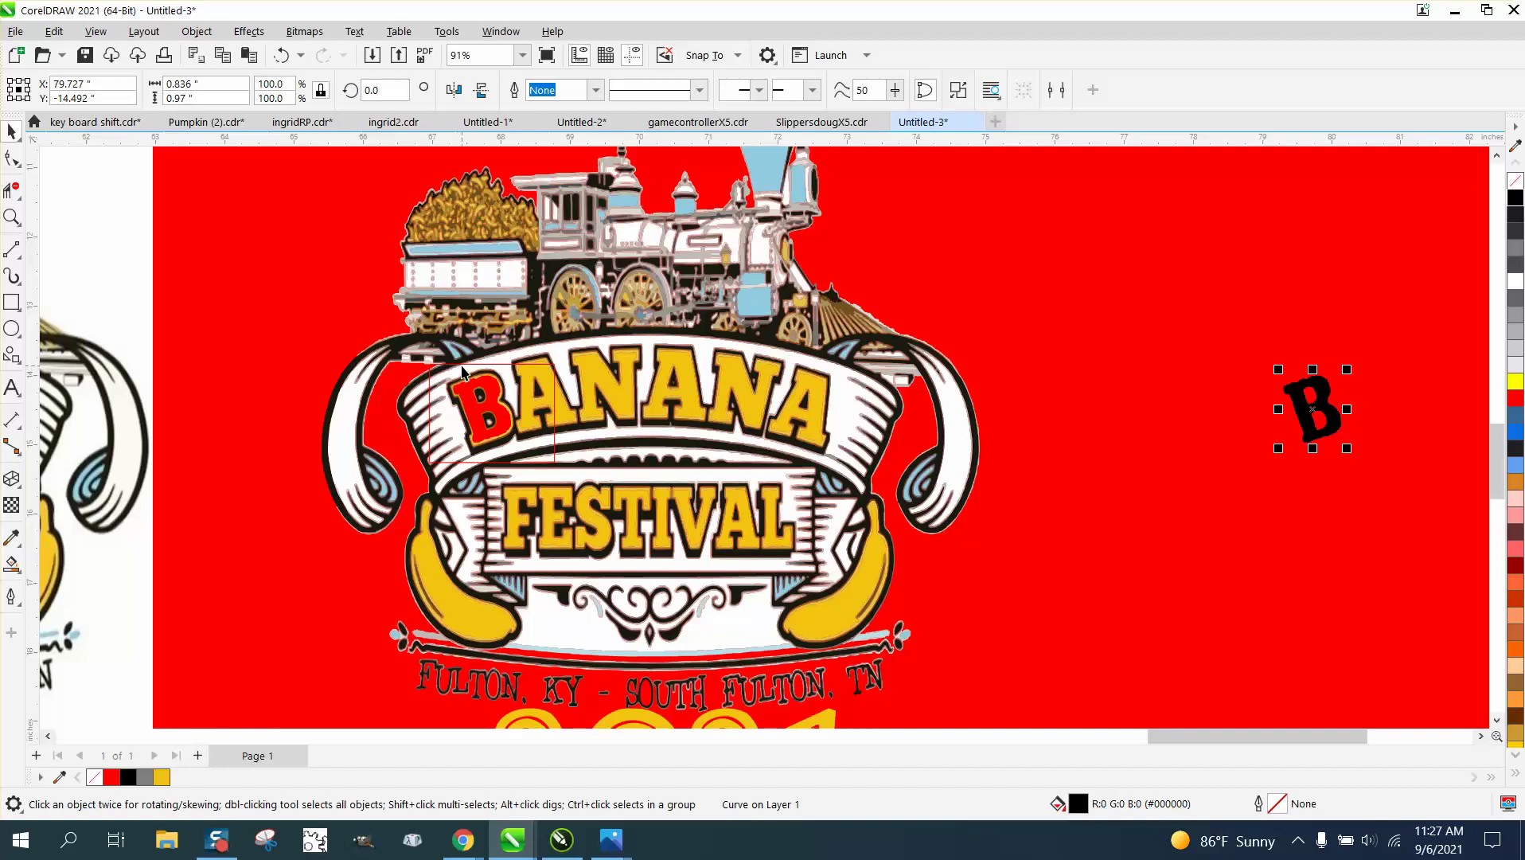
{"action": "key", "text": "Escape"}
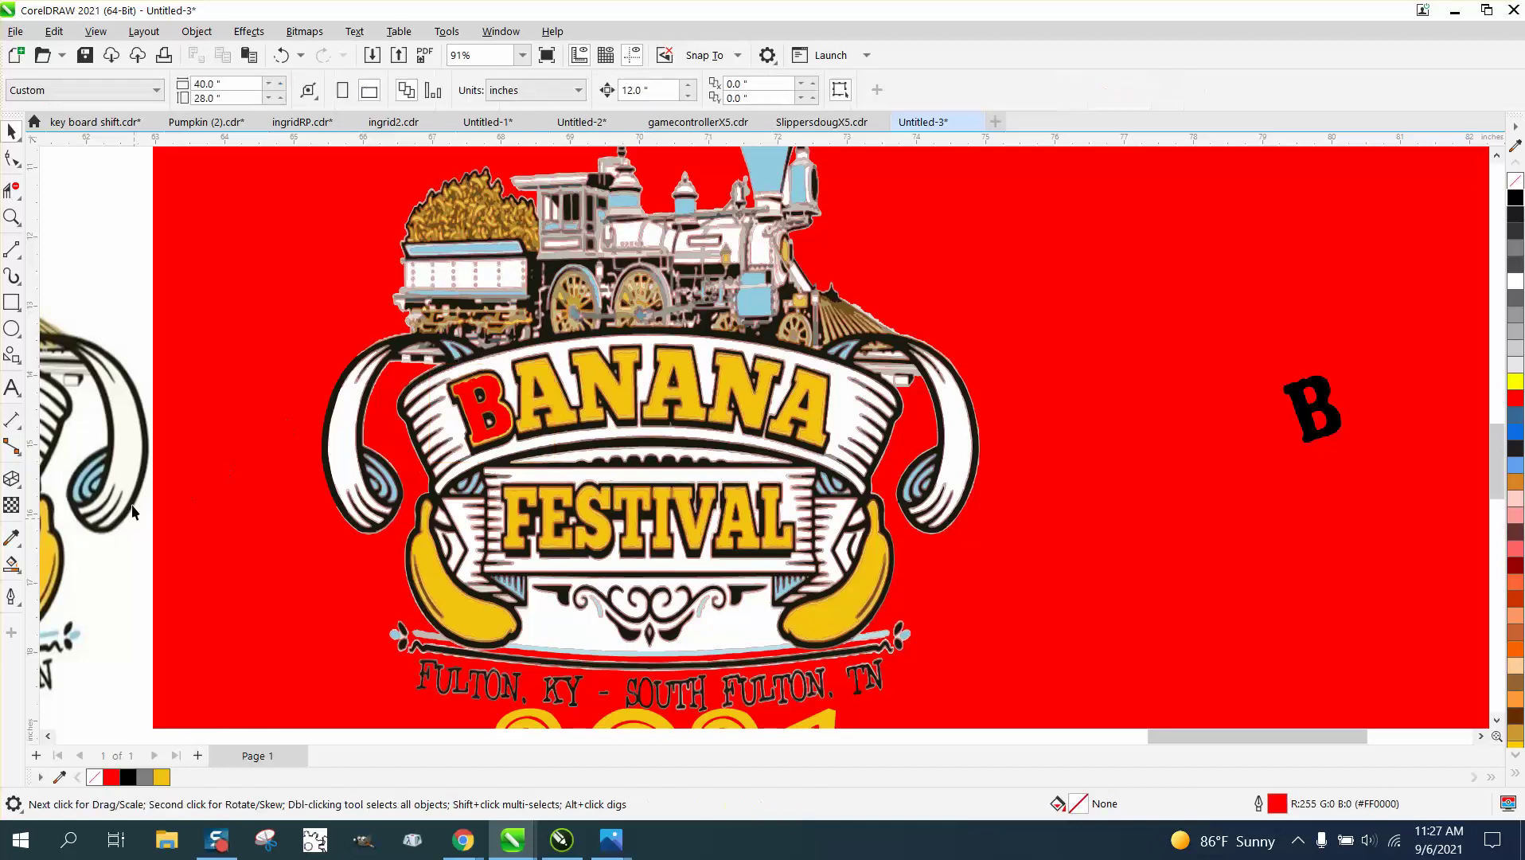
- Sample the BANANA yellow, apply it to the separated B, and move the B back into place
{"action": "left_click", "coordinate": [22, 549]}
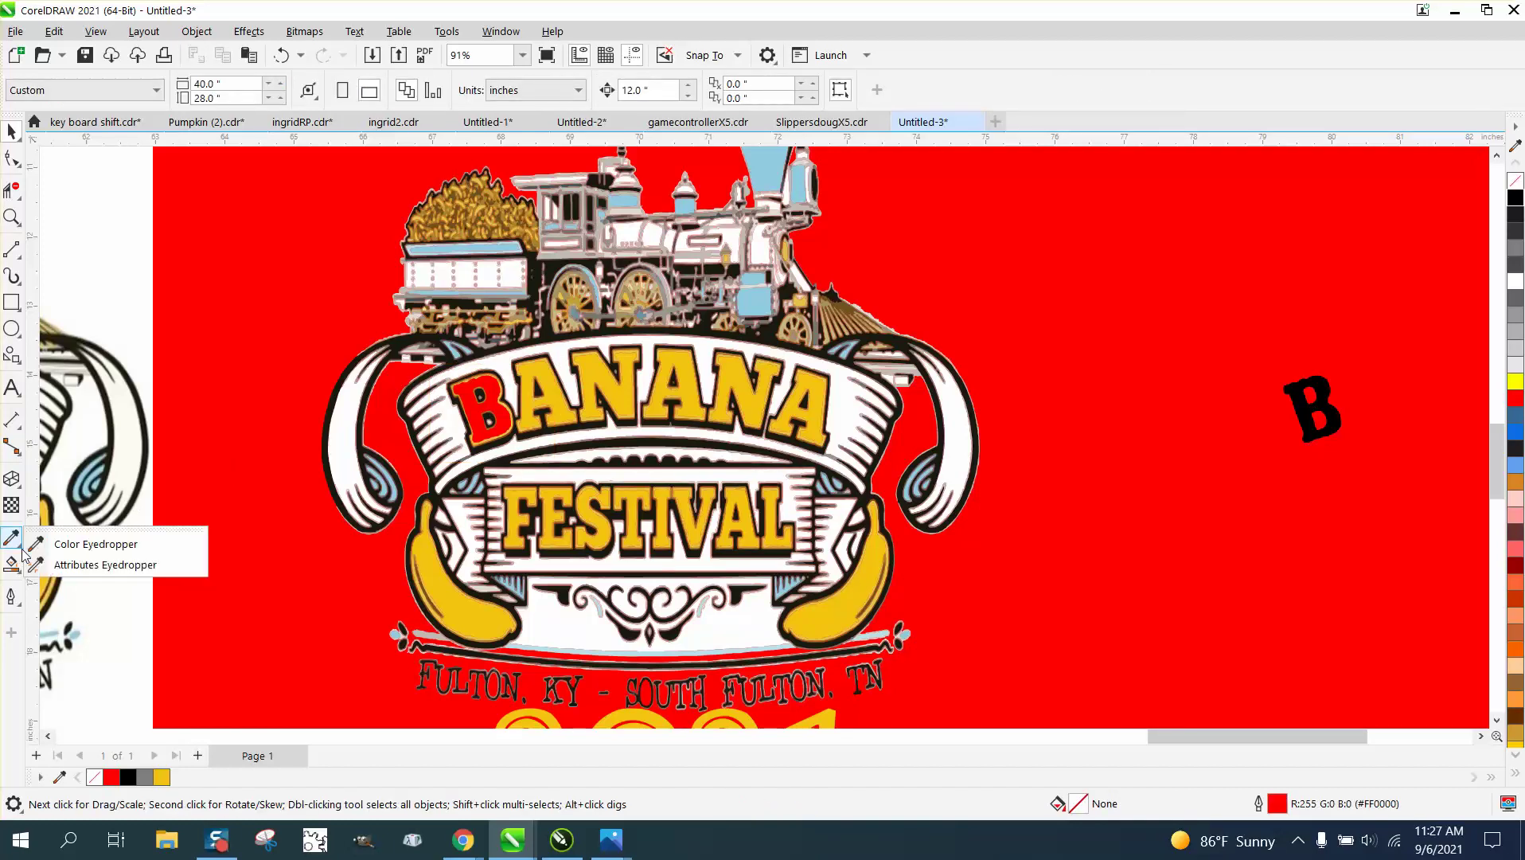
{"action": "left_click", "coordinate": [55, 543]}
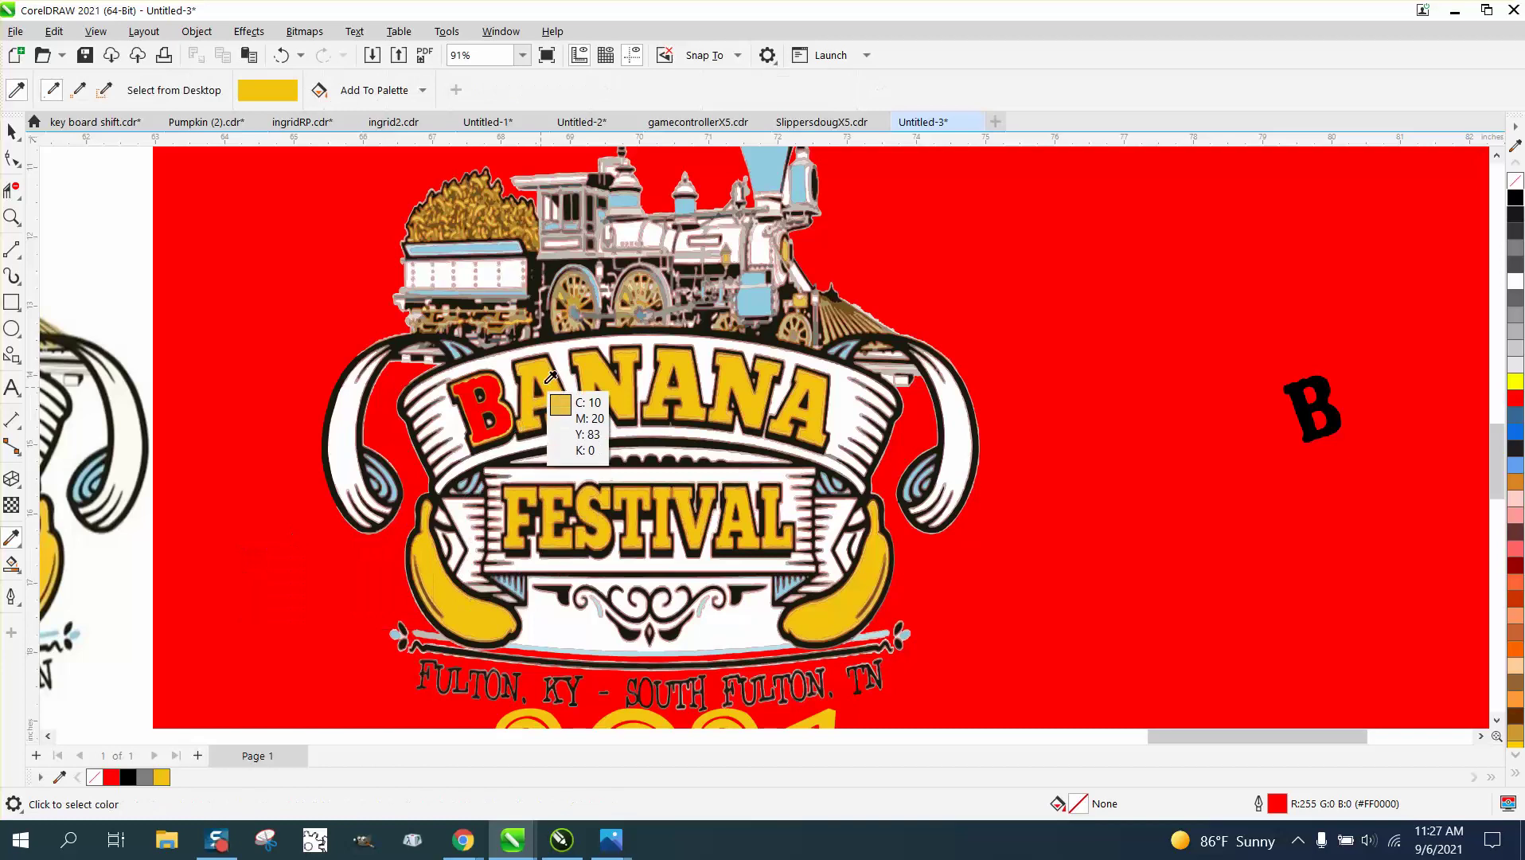
{"action": "left_click", "coordinate": [551, 377]}
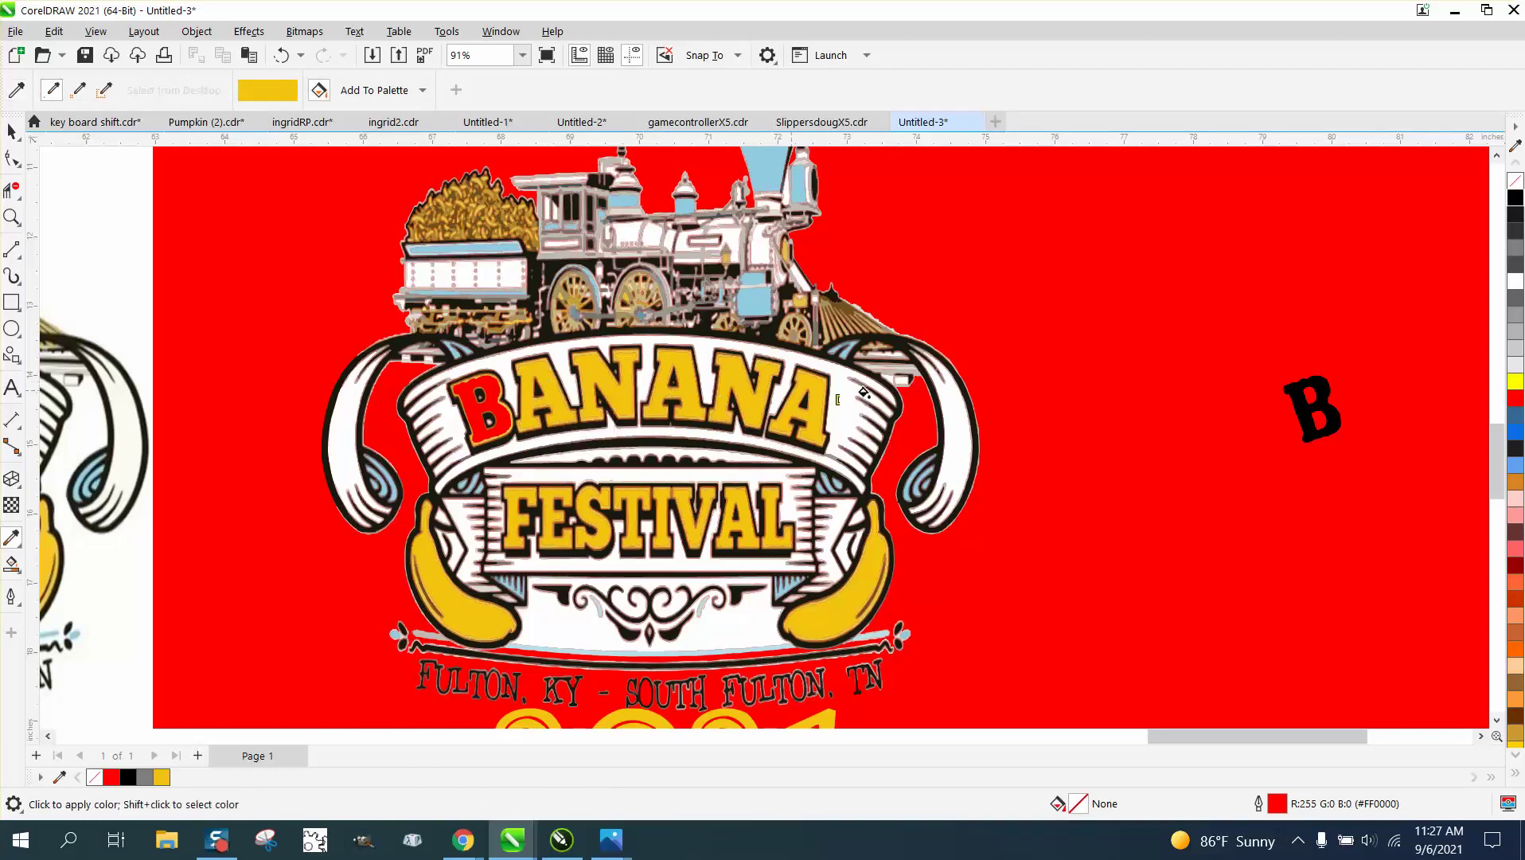
{"action": "left_click", "coordinate": [1287, 390]}
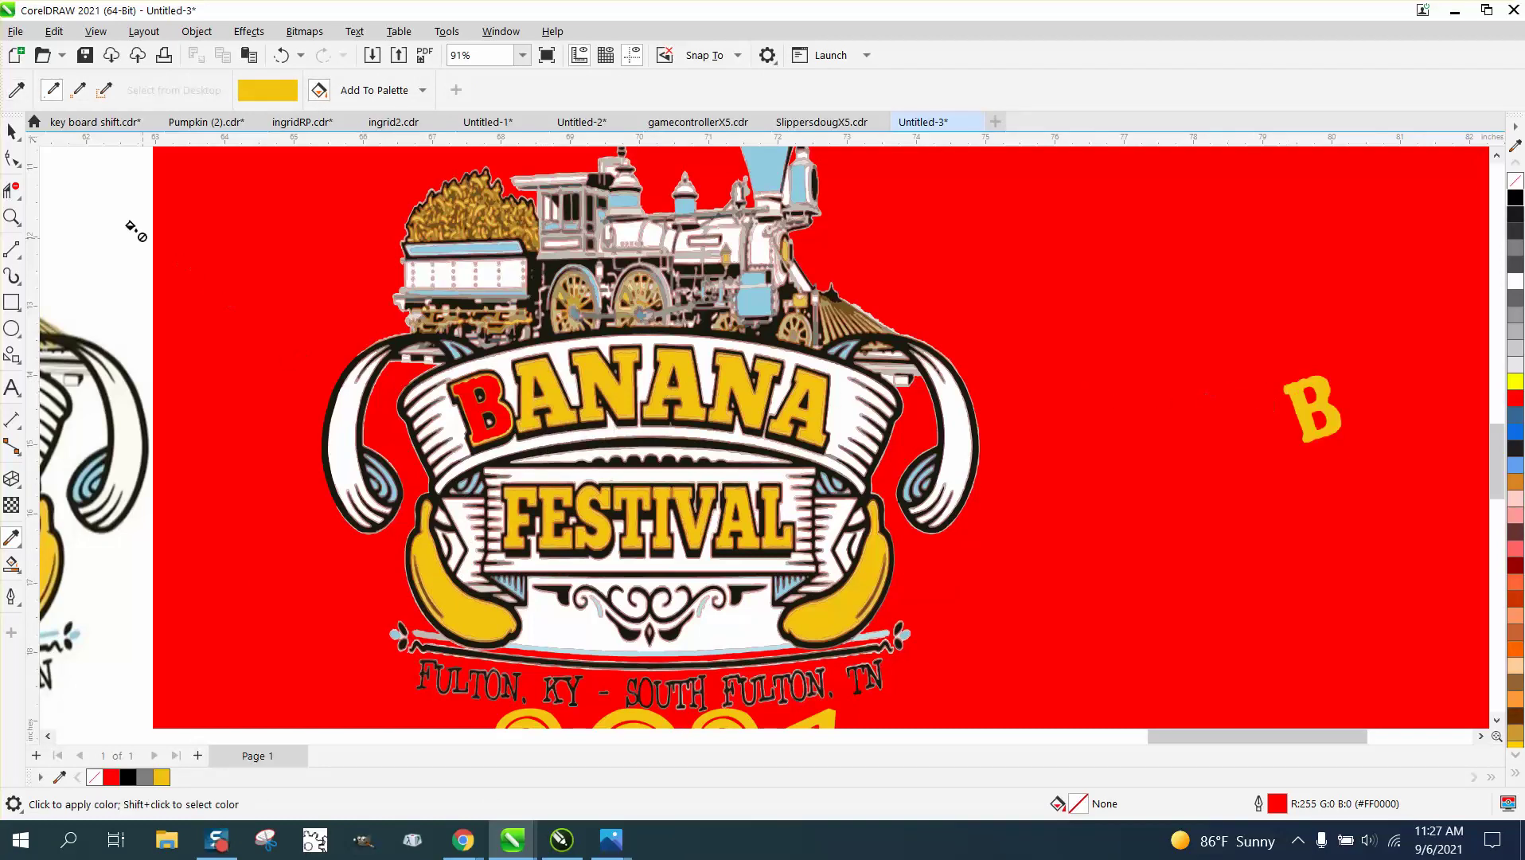
{"action": "left_click", "coordinate": [11, 130]}
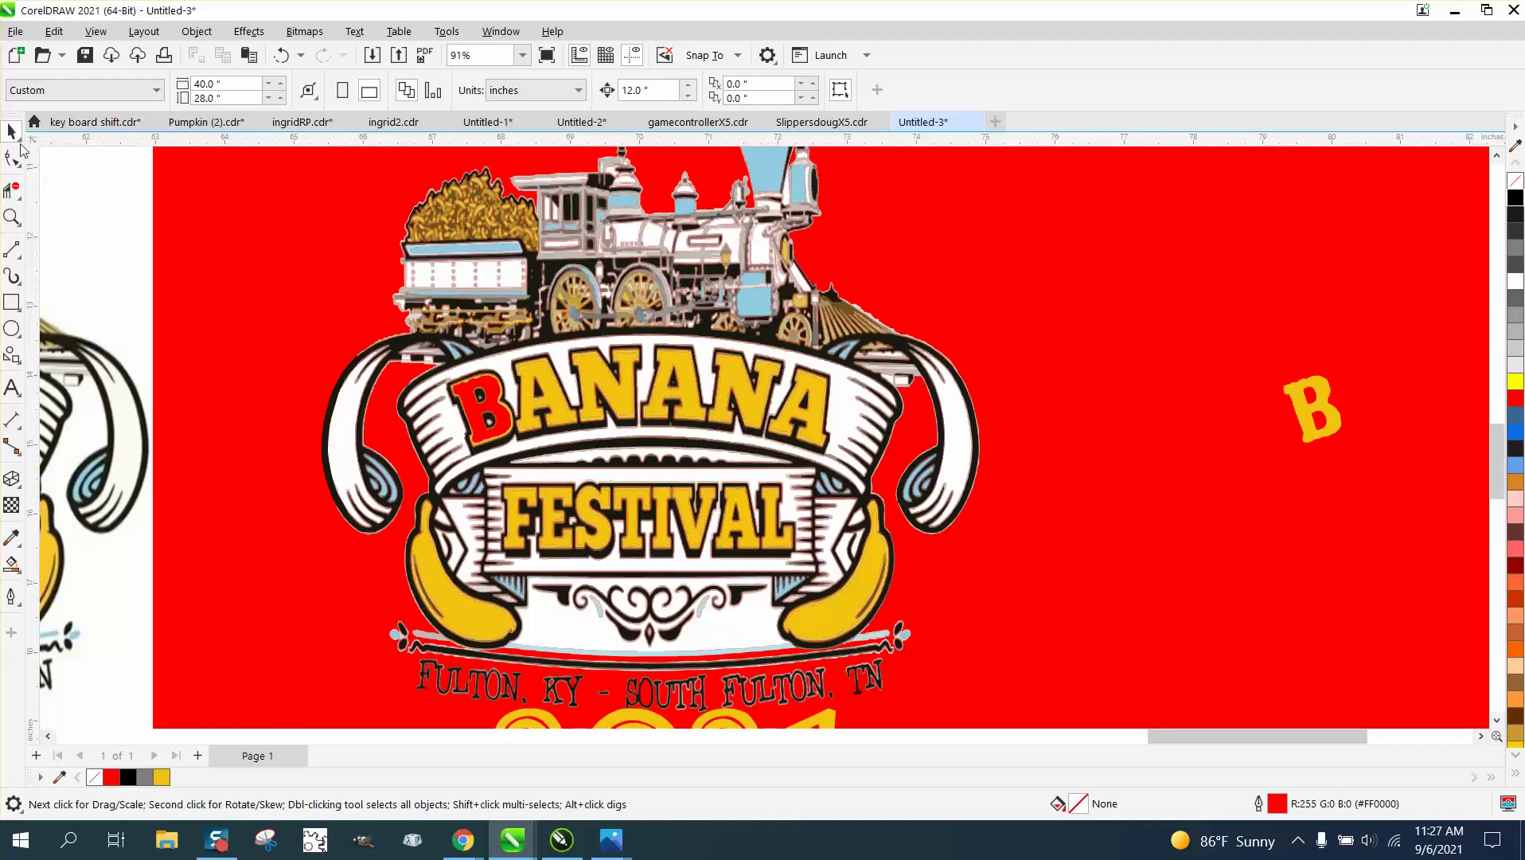
{"action": "left_click", "coordinate": [1340, 430]}
{"action": "key", "text": "ctrl+z"}
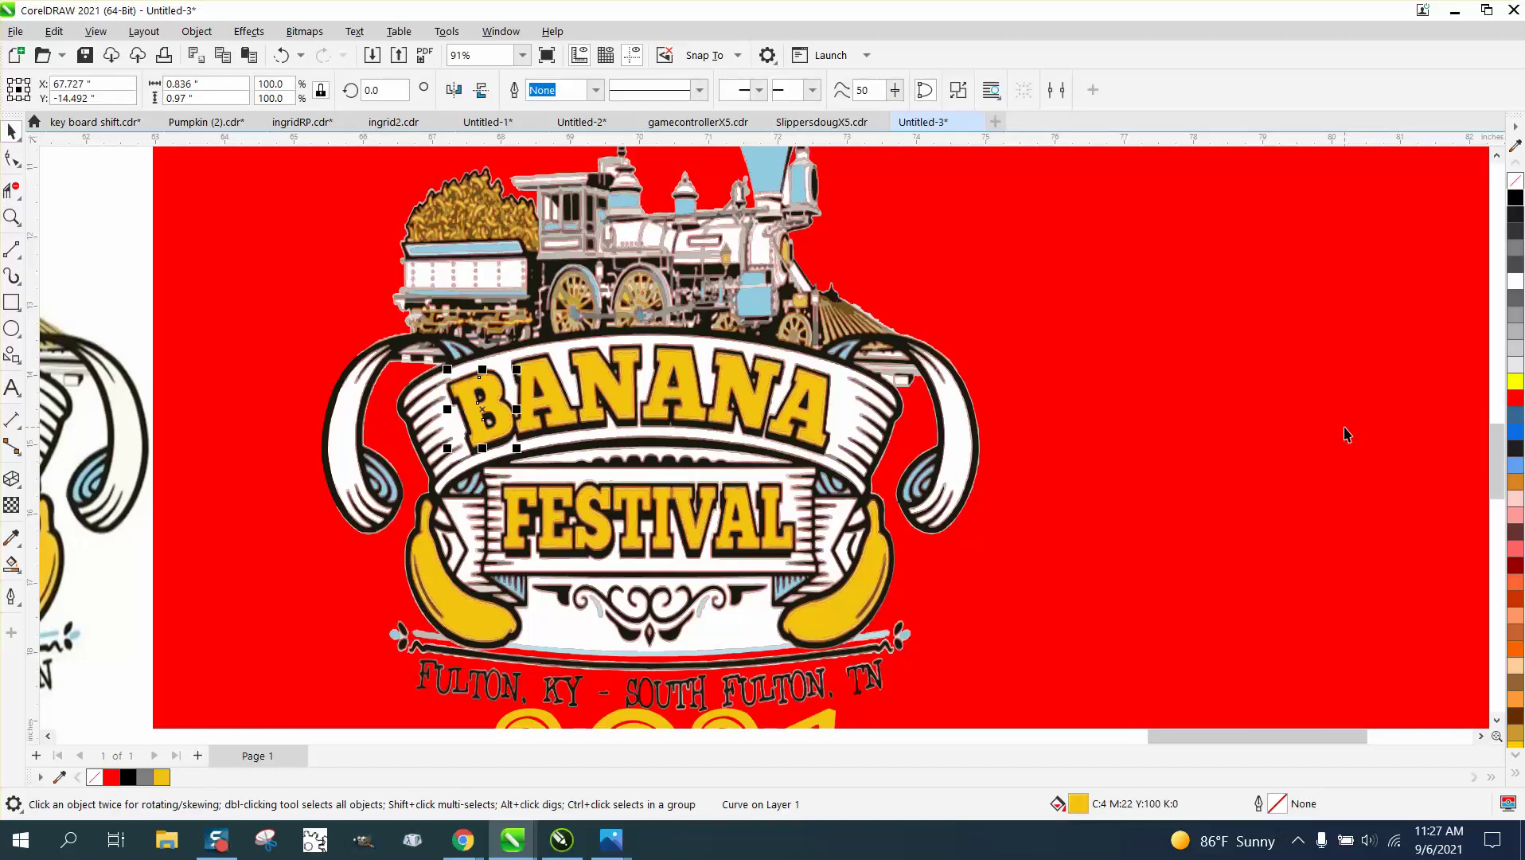
- Zoom out, then zoom in on the lower logo and 2021 and clear the selection
{"action": "scroll", "coordinate": [1170, 493], "scroll_direction": "down", "scroll_amount": 2}
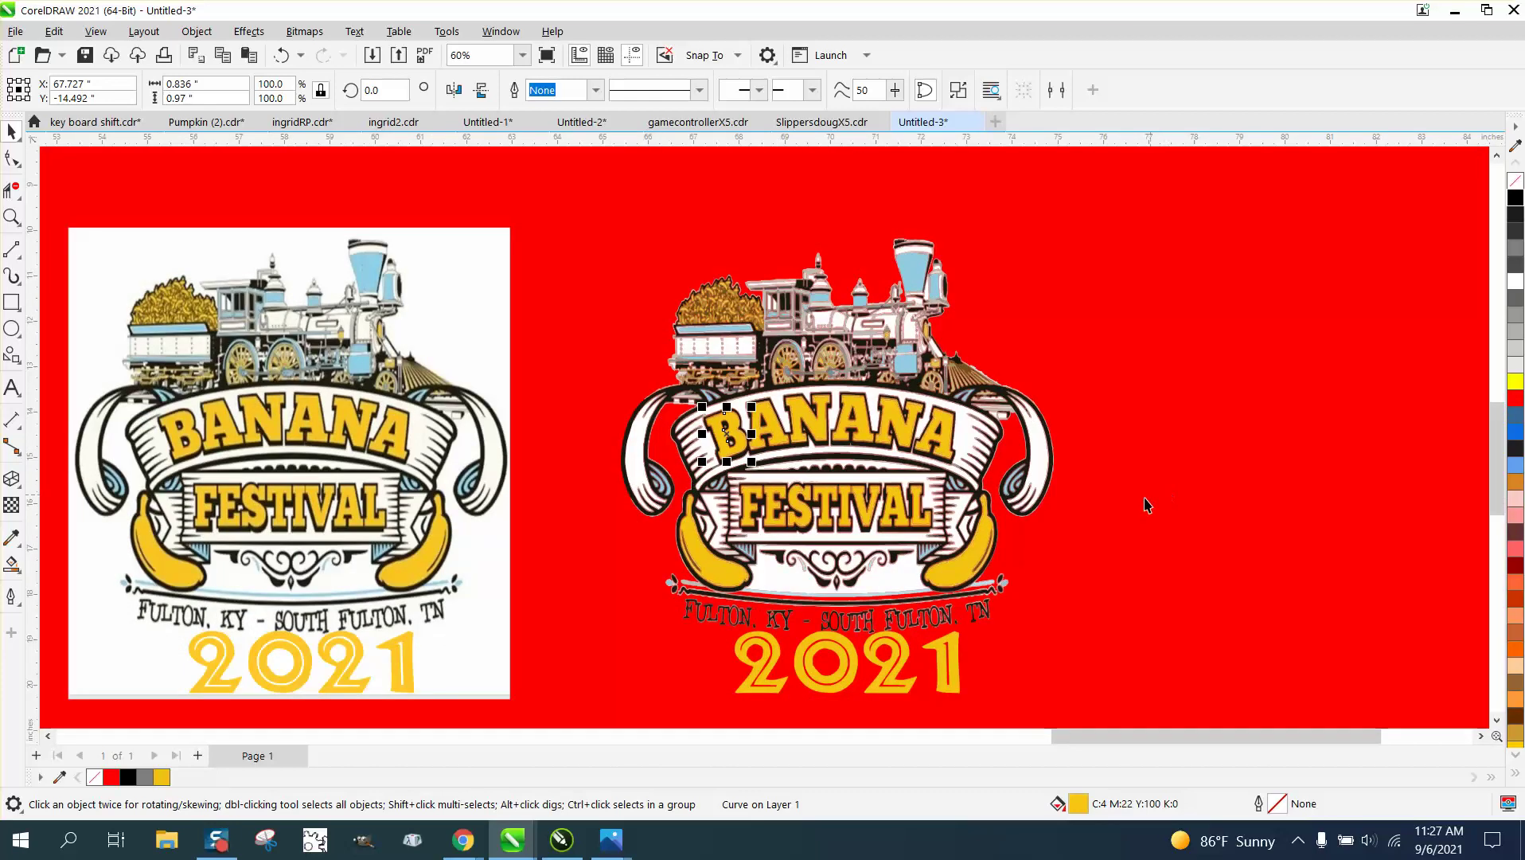
{"action": "scroll", "coordinate": [720, 575], "scroll_direction": "down", "scroll_amount": 2}
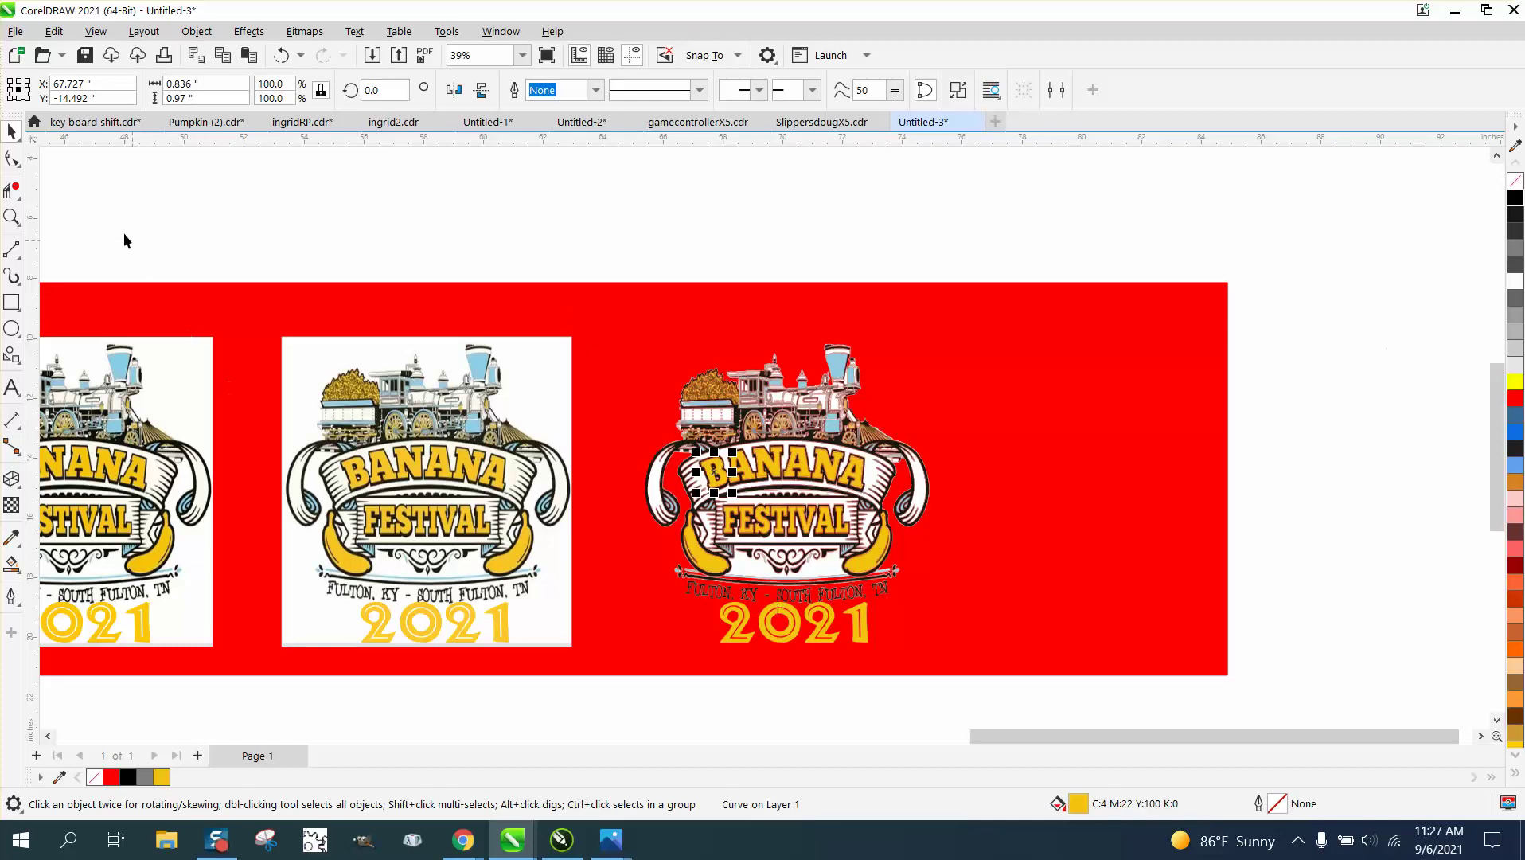
{"action": "left_click", "coordinate": [13, 216]}
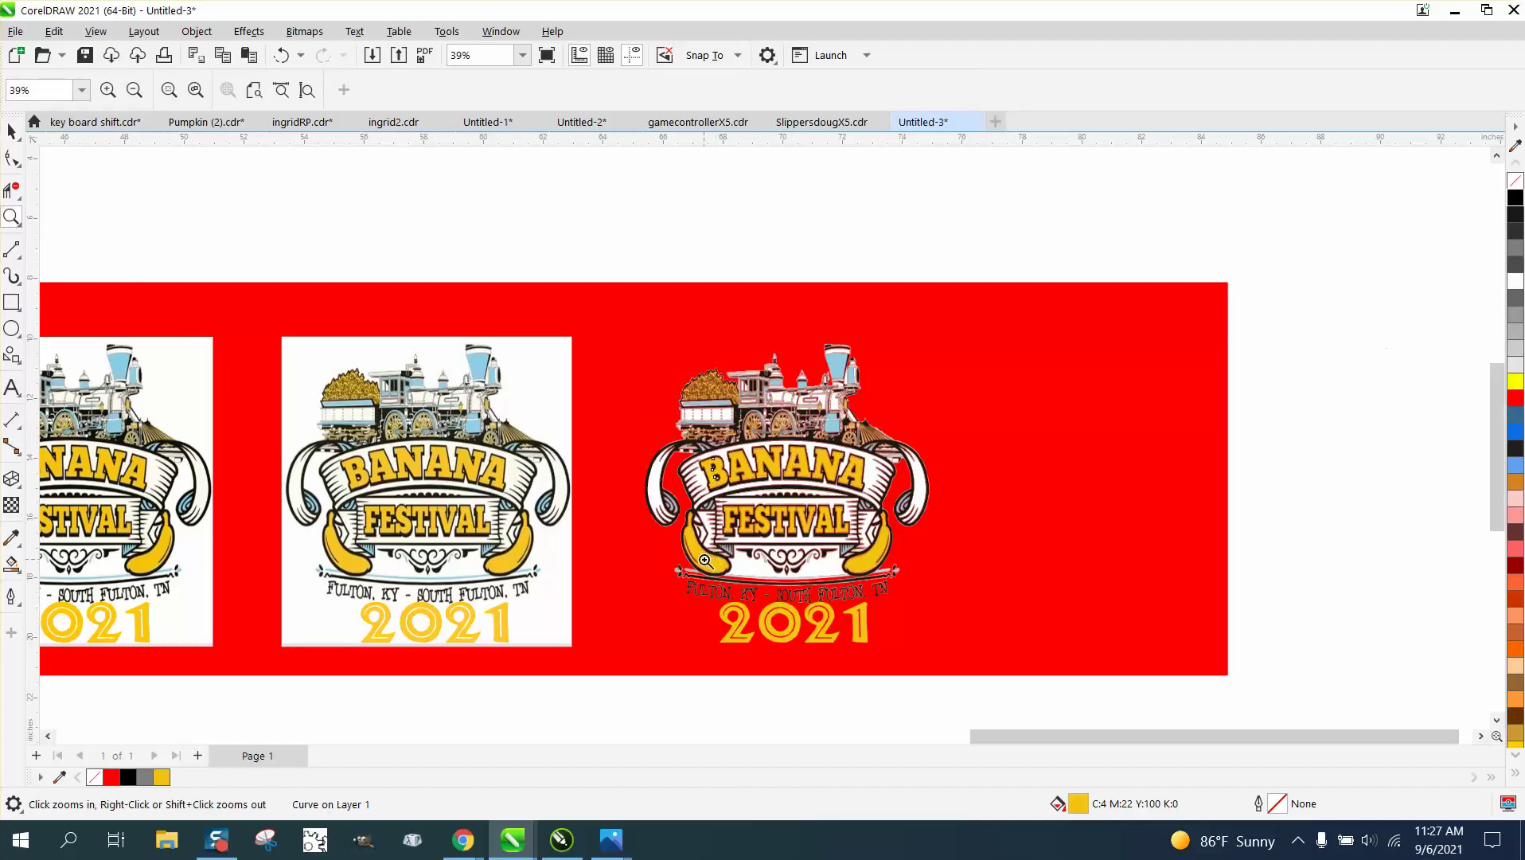
{"action": "left_click_drag", "start_coordinate": [704, 560], "coordinate": [997, 663]}
{"action": "scroll", "coordinate": [590, 371], "scroll_direction": "down", "scroll_amount": 2}
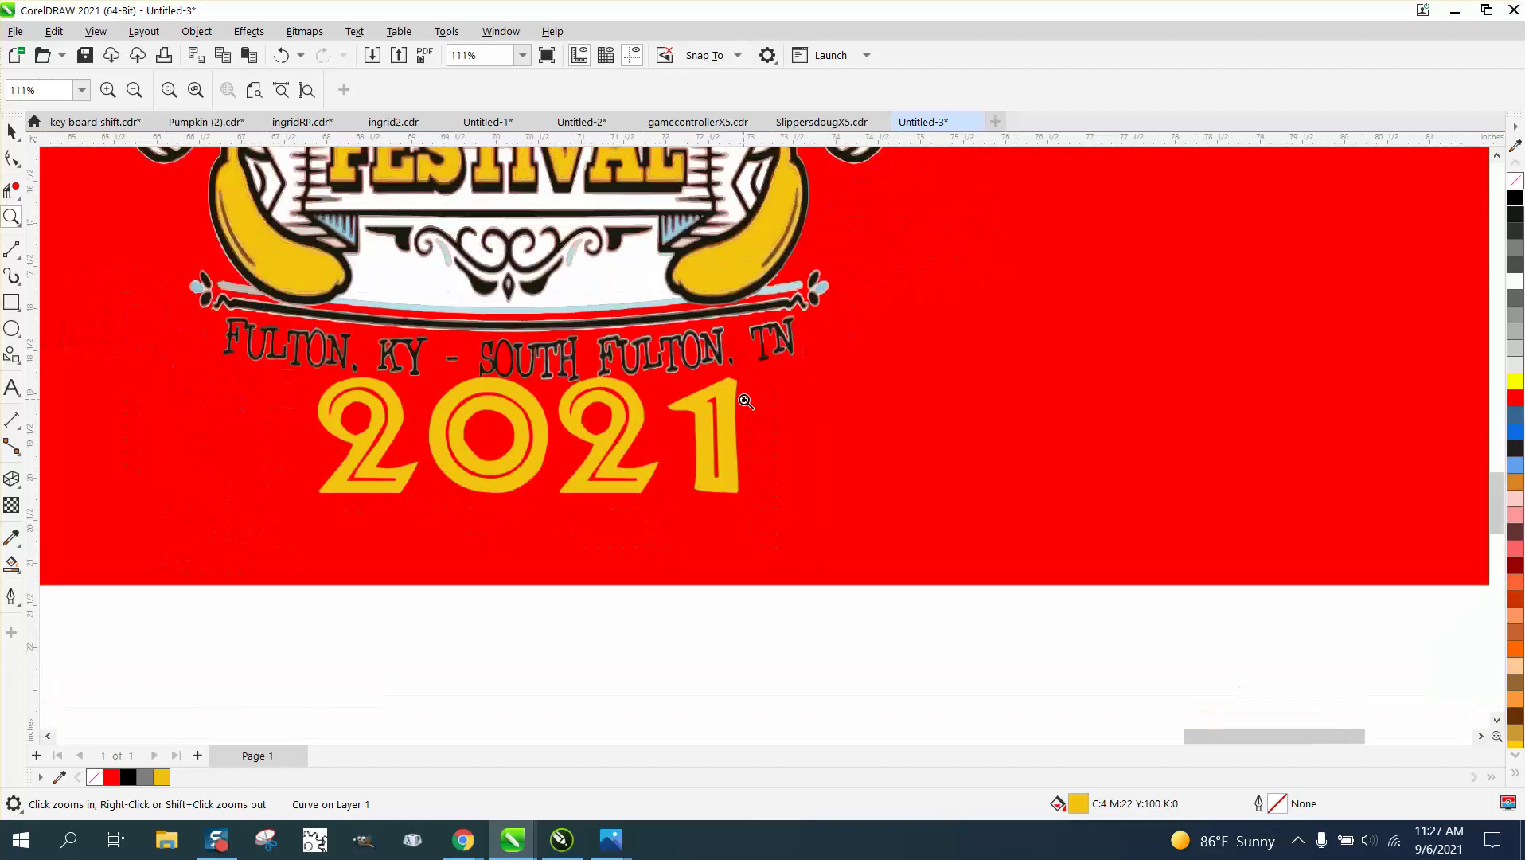
{"action": "left_click", "coordinate": [13, 132]}
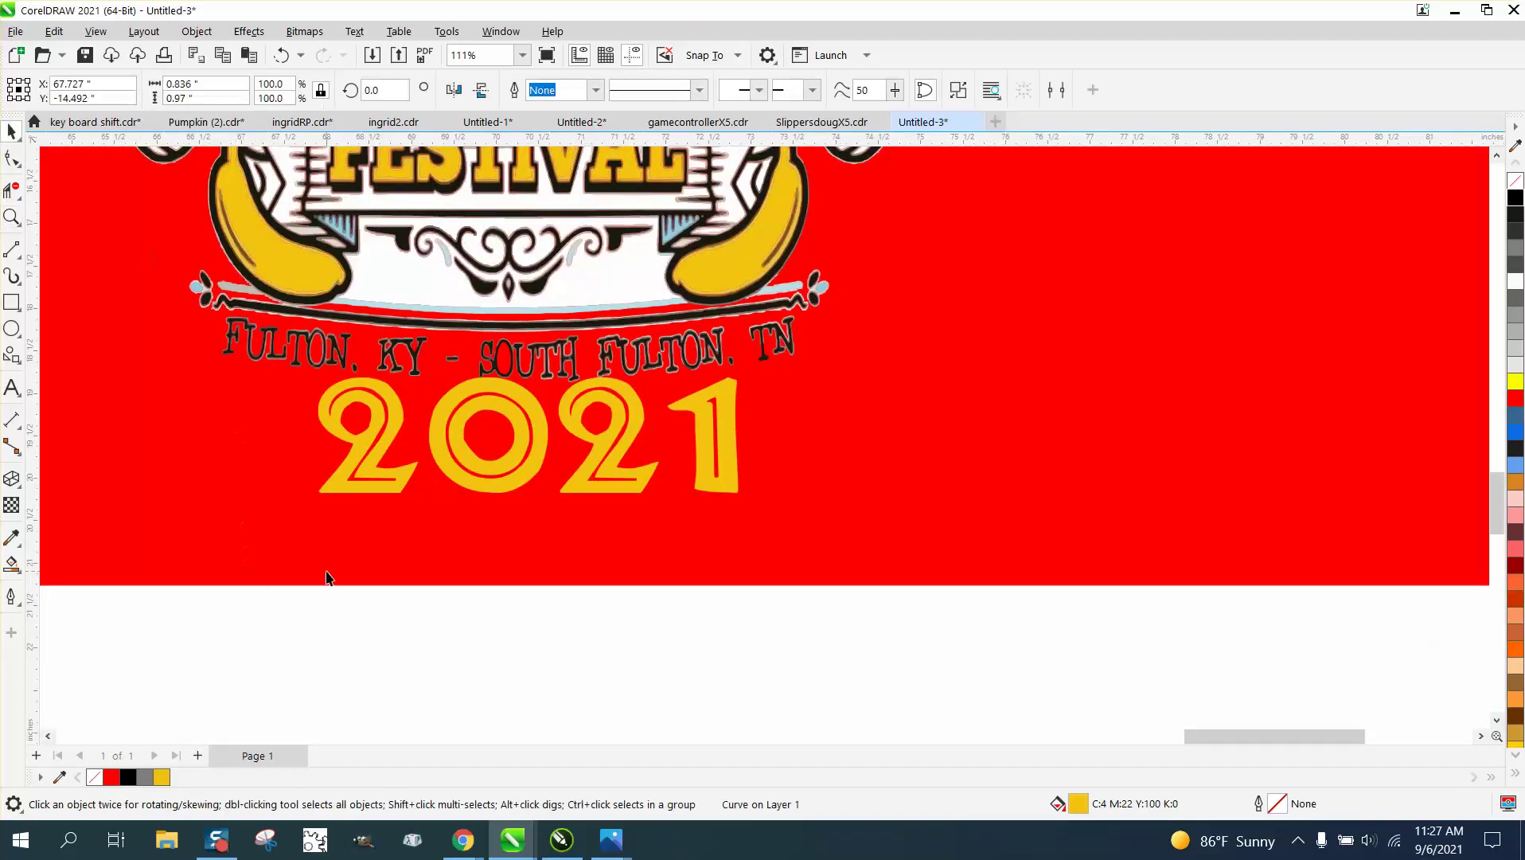
{"action": "left_click", "coordinate": [375, 628]}
- Move the red rectangle up, then select the FULTON text line, shift it aside and fill it black
{"action": "left_click_drag", "start_coordinate": [454, 585], "coordinate": [893, 270]}
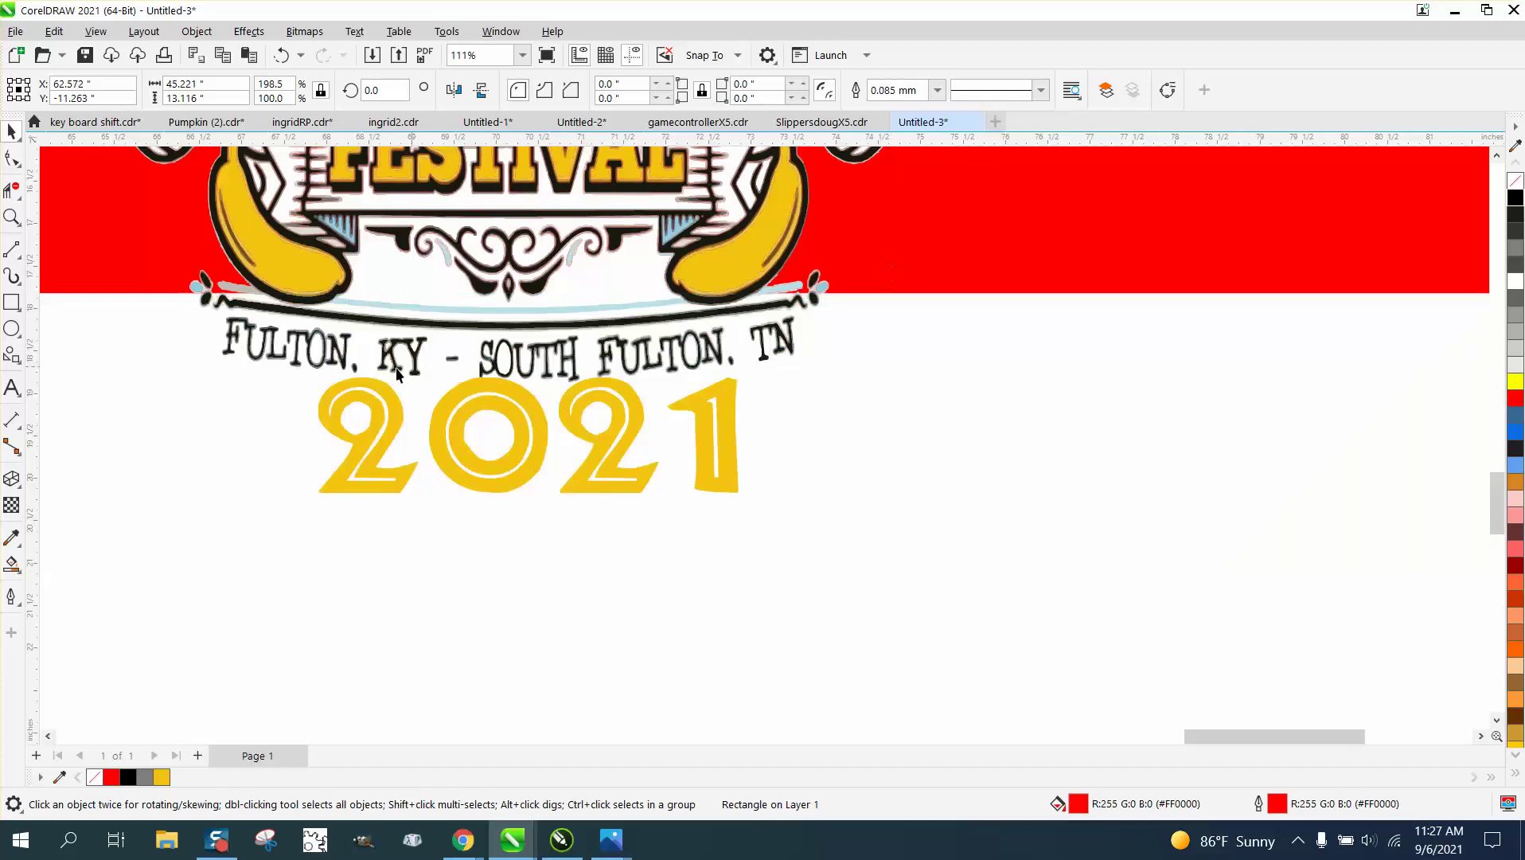
{"action": "left_click_drag", "start_coordinate": [179, 308], "coordinate": [837, 392]}
{"action": "key", "text": "p"}
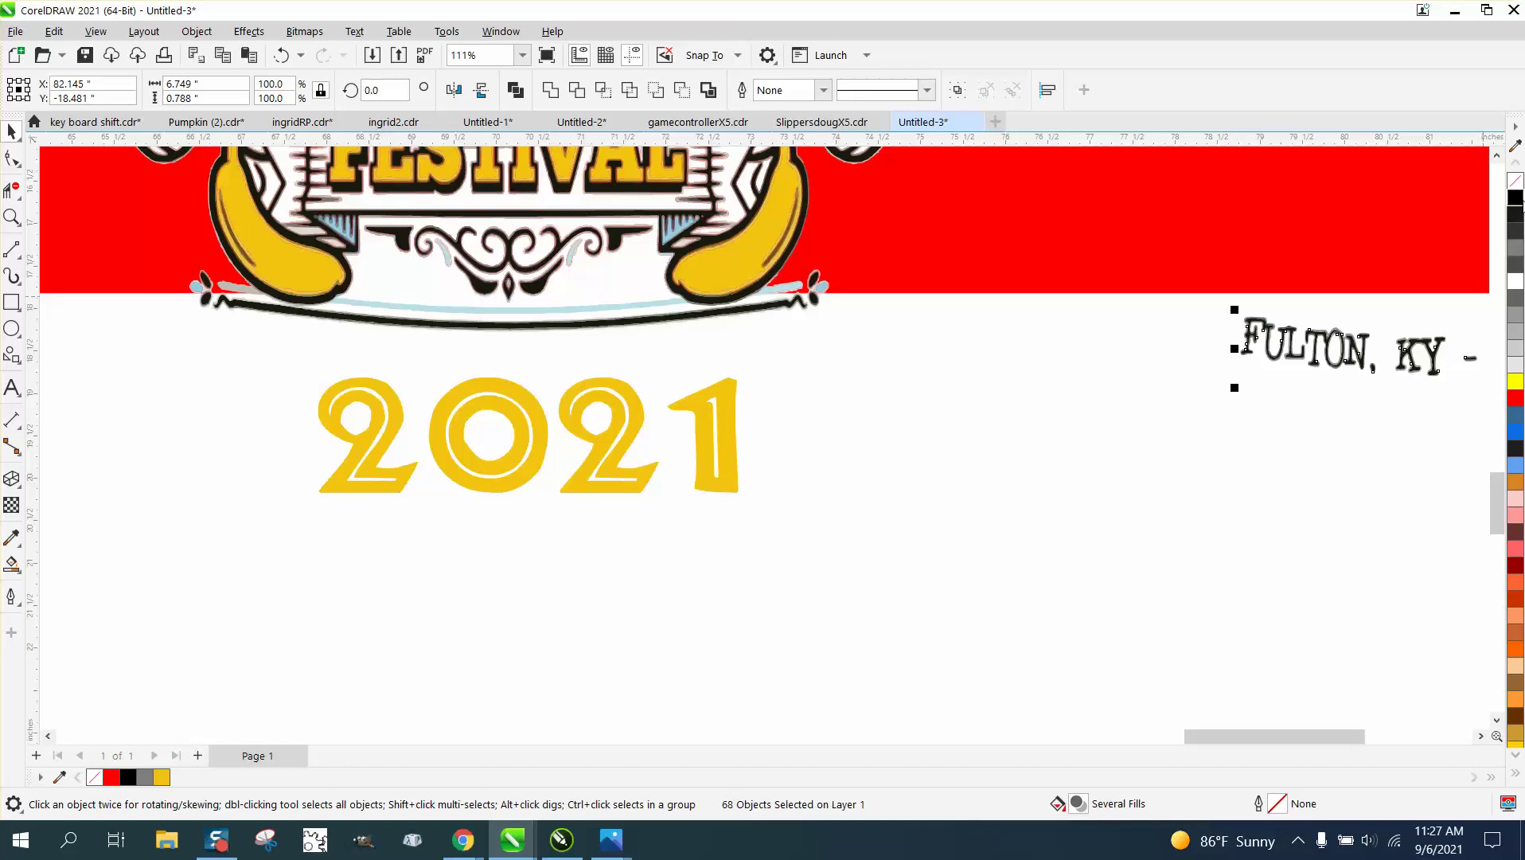
{"action": "left_click", "coordinate": [1515, 199]}
- Move the FULTON text back under the logo and the red rectangle back behind it
{"action": "key", "text": "p"}
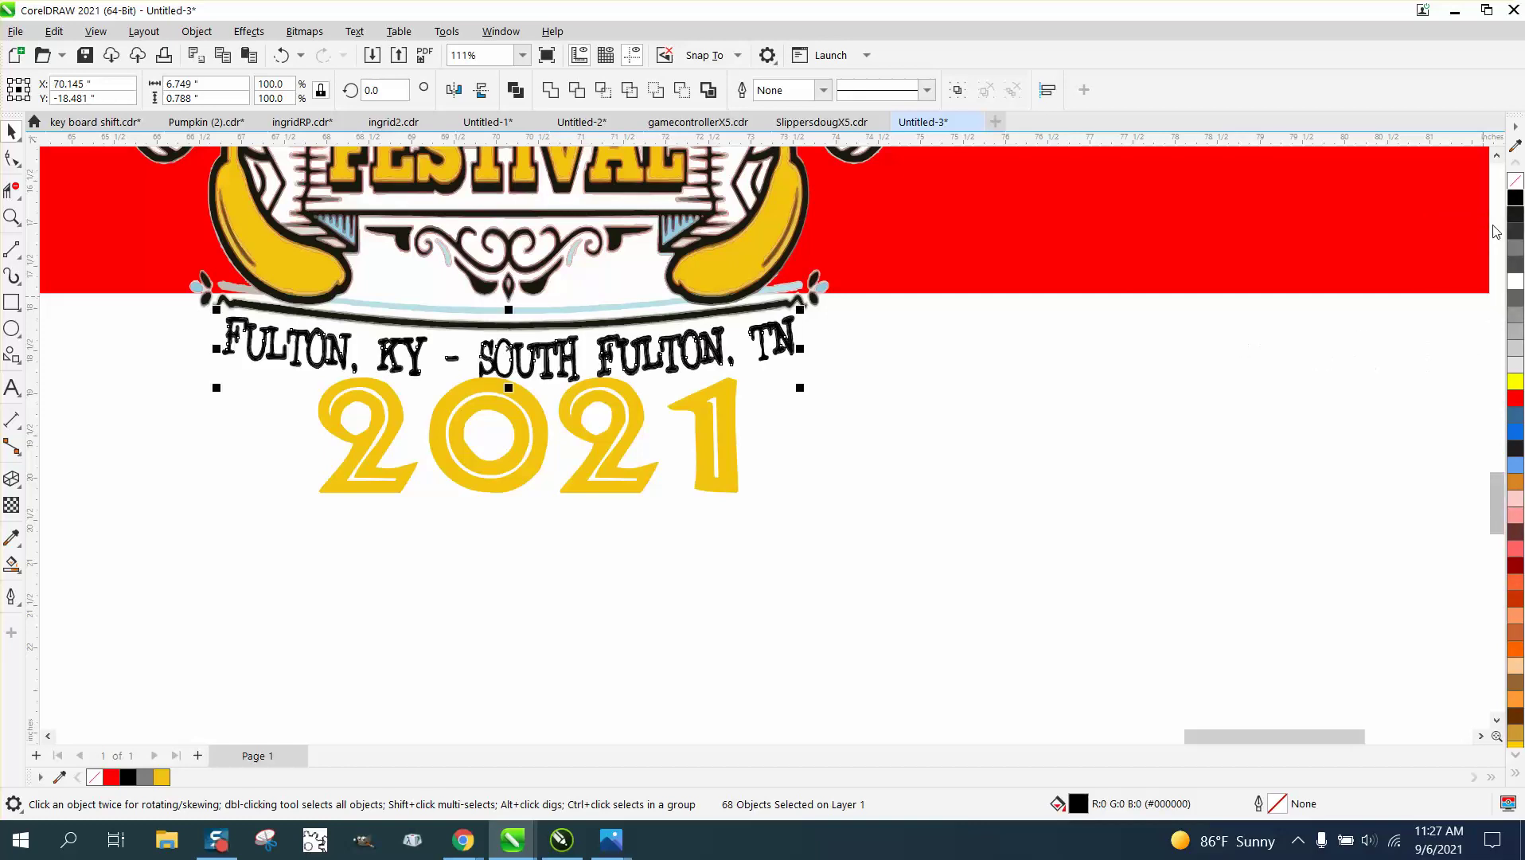
{"action": "left_click", "coordinate": [963, 242]}
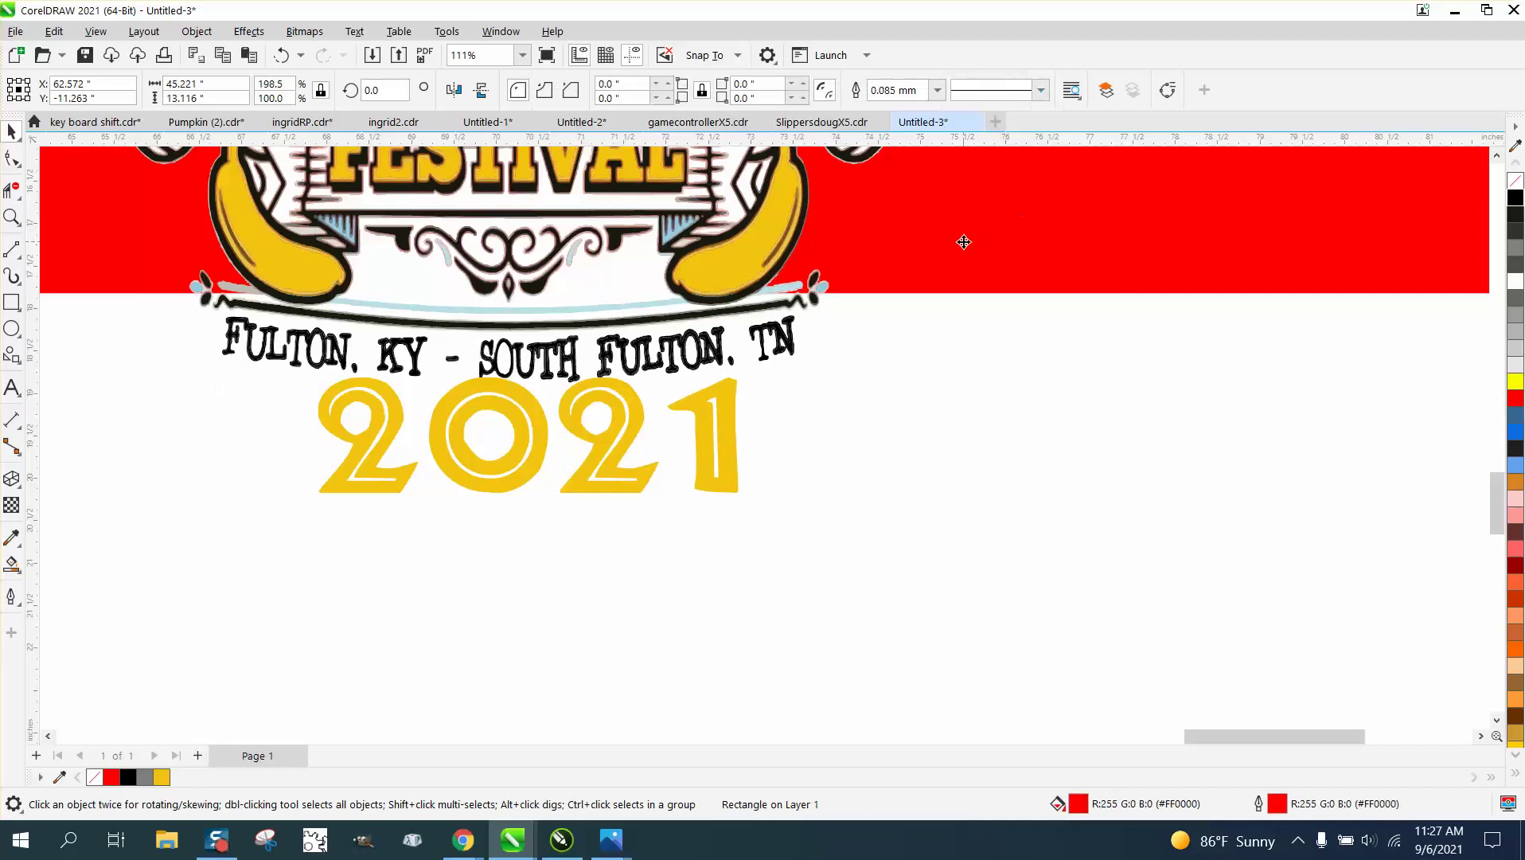
{"action": "key", "text": "p"}
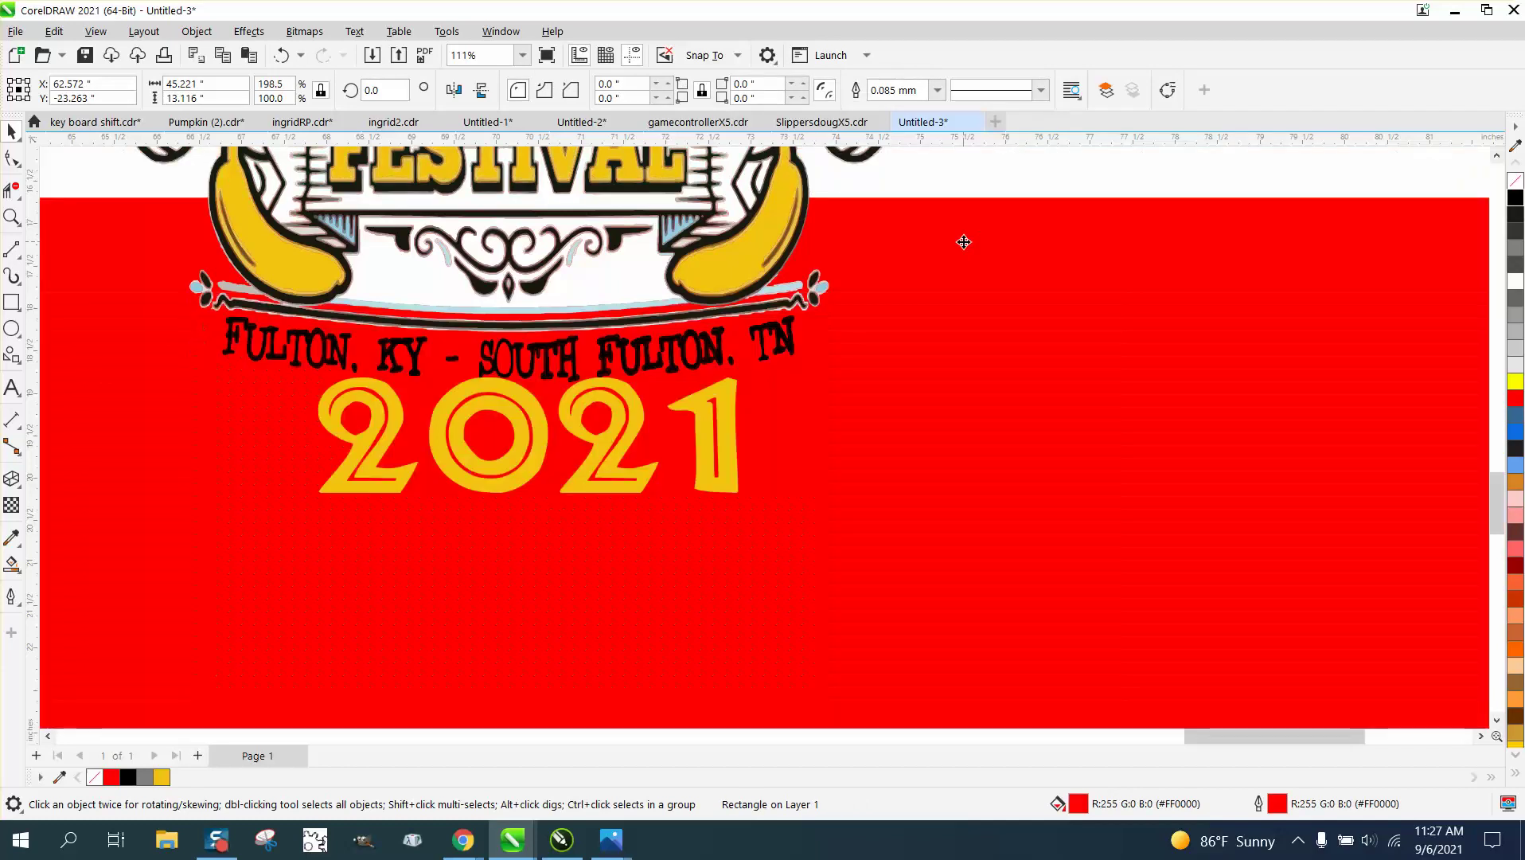
- Zoom in to check the FULTON, KY lettering and the TN ornament tail
{"action": "left_click", "coordinate": [12, 216]}
{"action": "left_click_drag", "start_coordinate": [241, 317], "coordinate": [506, 415]}
{"action": "scroll", "coordinate": [505, 416], "scroll_direction": "down", "scroll_amount": 5}
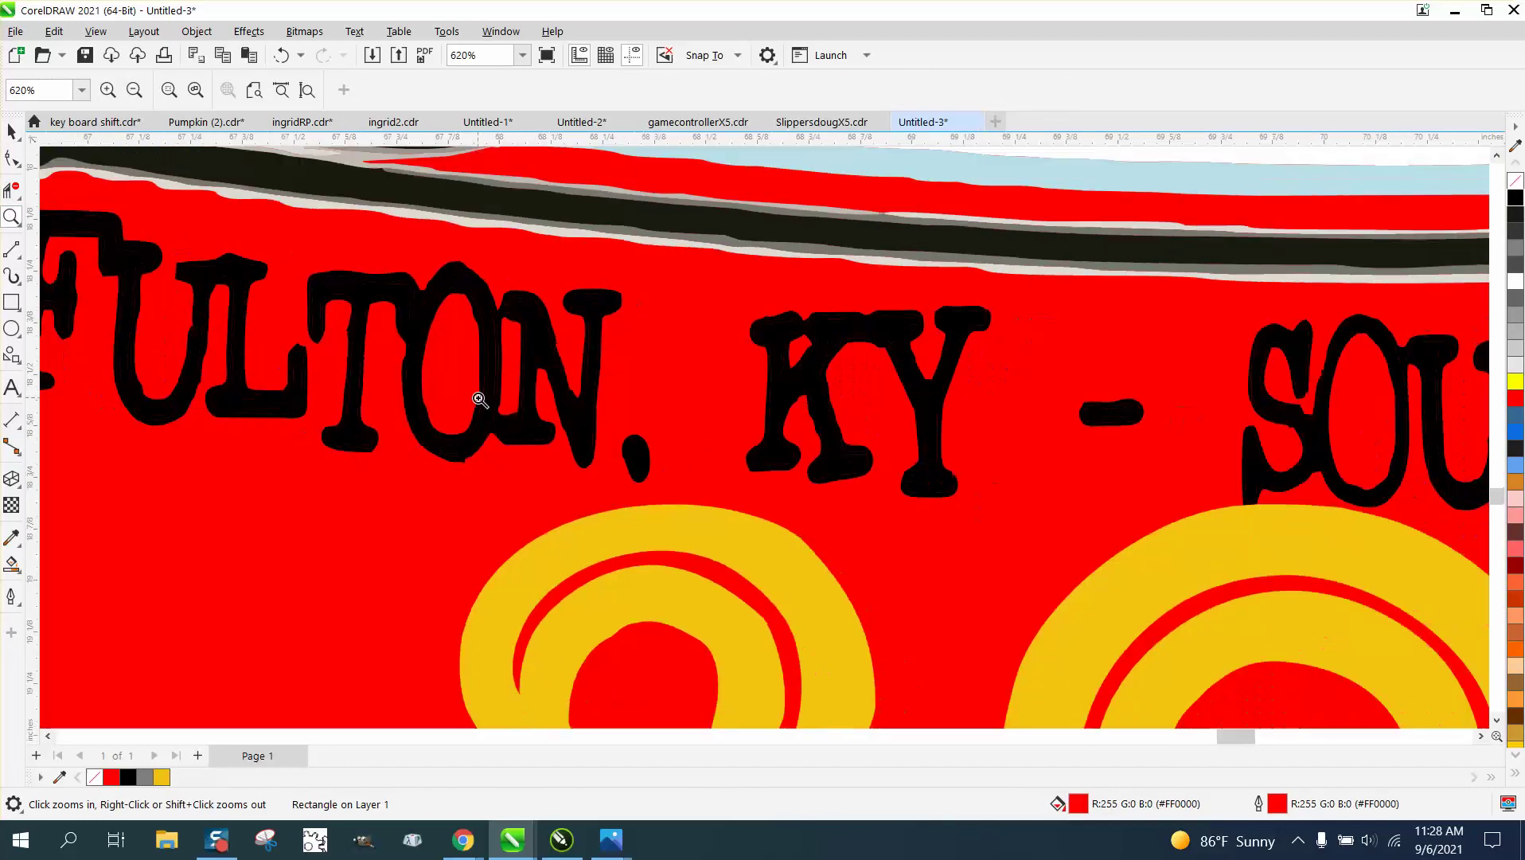
{"action": "scroll", "coordinate": [478, 386], "scroll_direction": "down", "scroll_amount": 5}
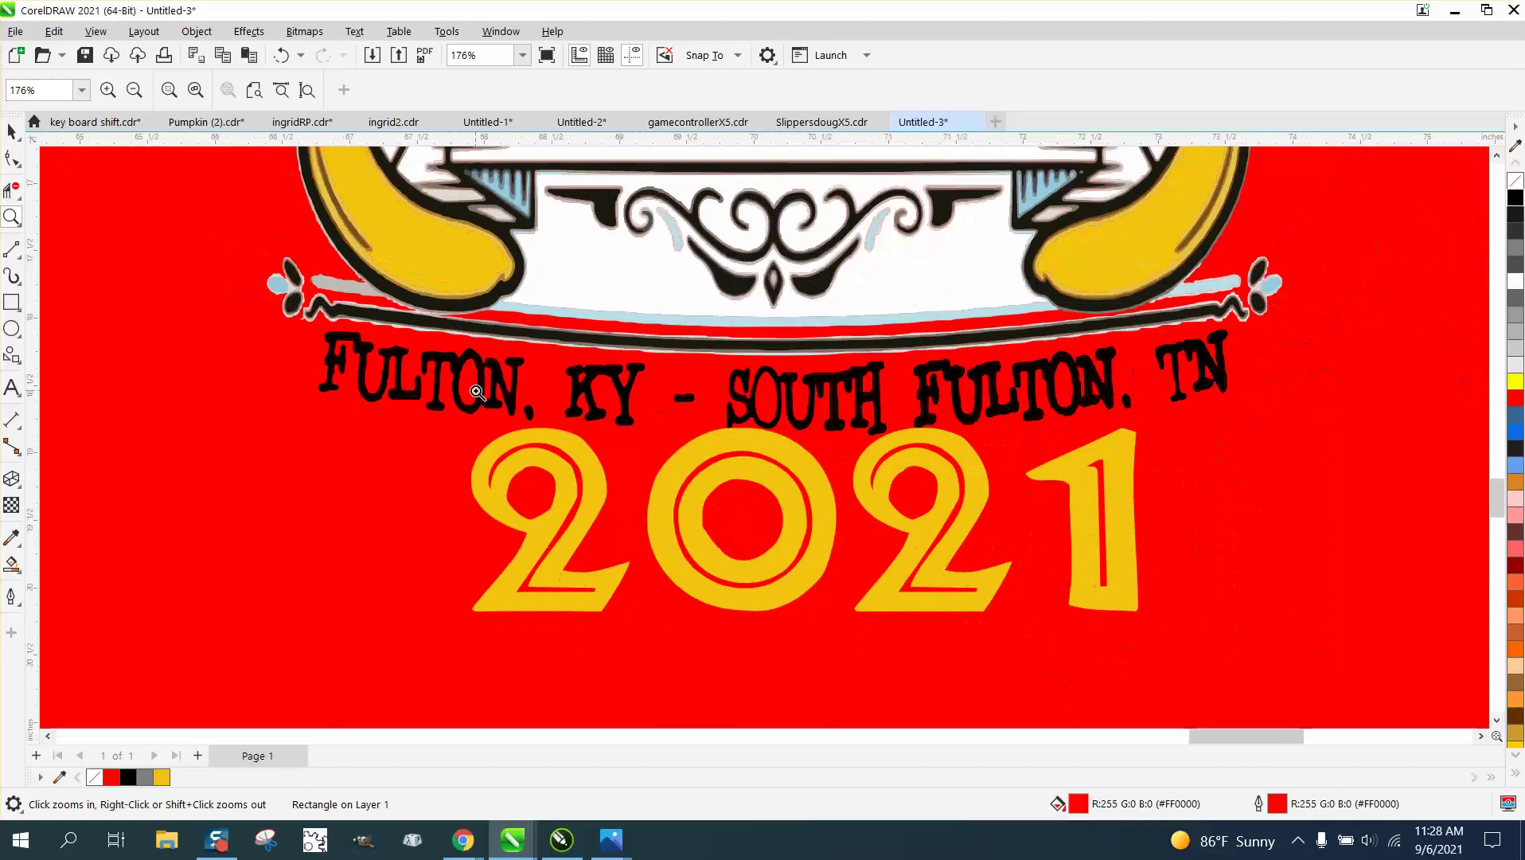
{"action": "left_click_drag", "start_coordinate": [728, 352], "coordinate": [966, 426]}
{"action": "scroll", "coordinate": [561, 442], "scroll_direction": "down", "scroll_amount": 5}
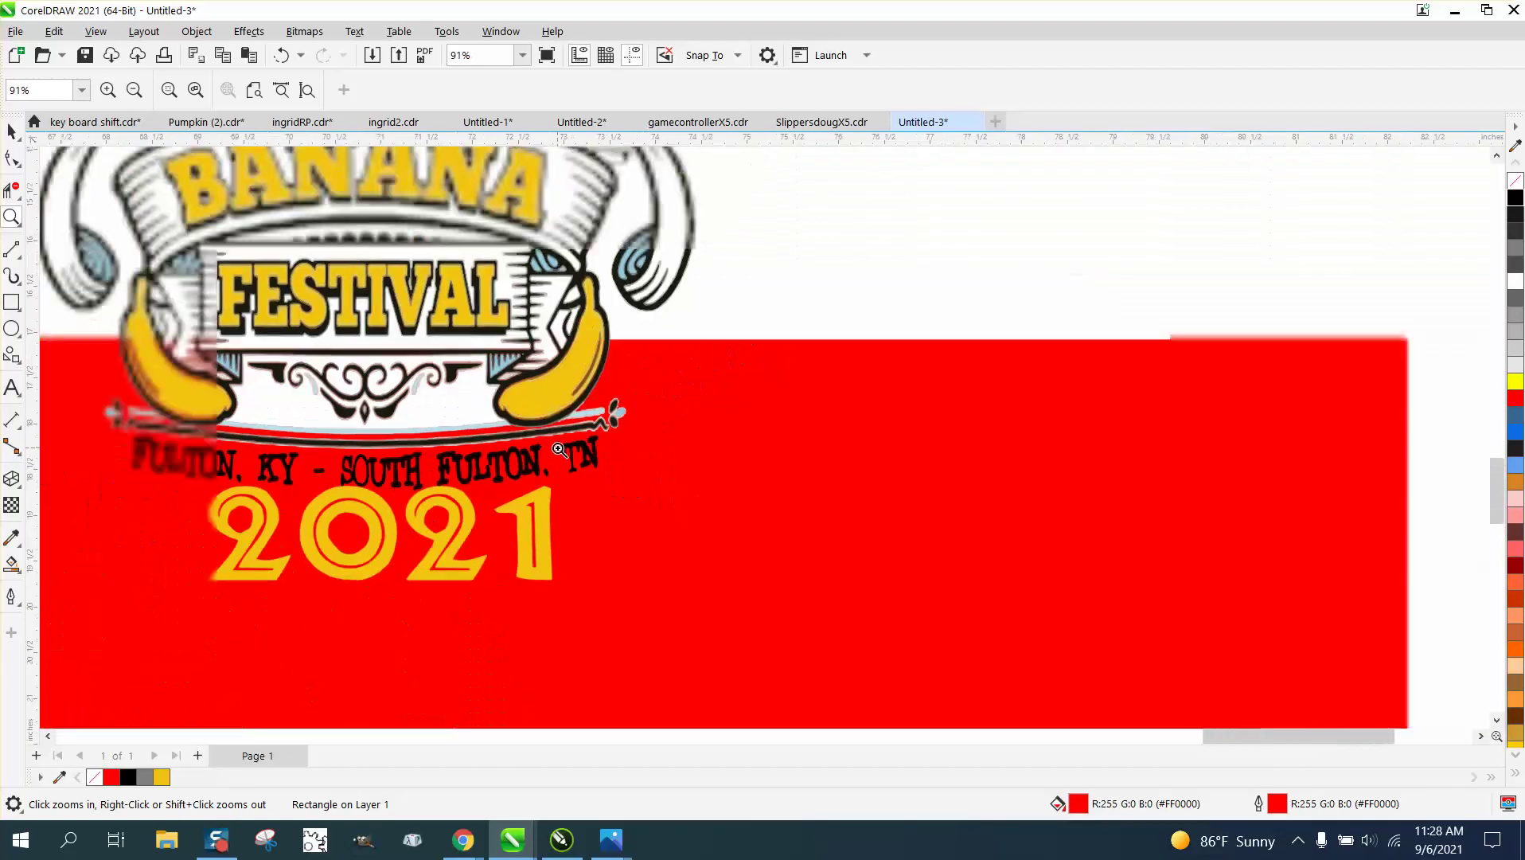
{"action": "left_click", "coordinate": [12, 132]}
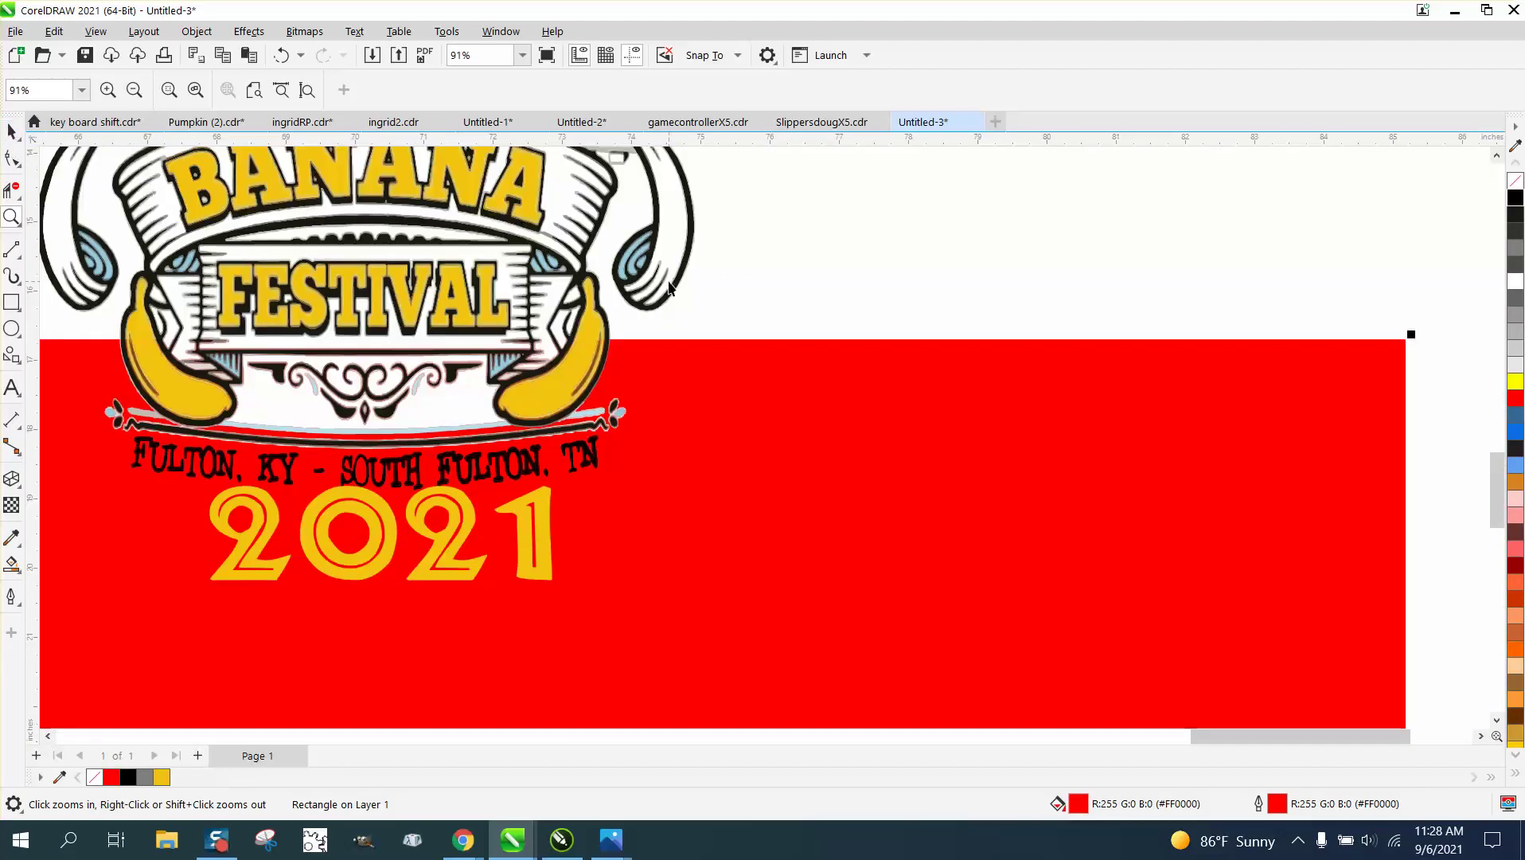
- Select the thin ornament line, zoom in on the TN ribbon end, and undo the stroke change
{"action": "left_click", "coordinate": [602, 431]}
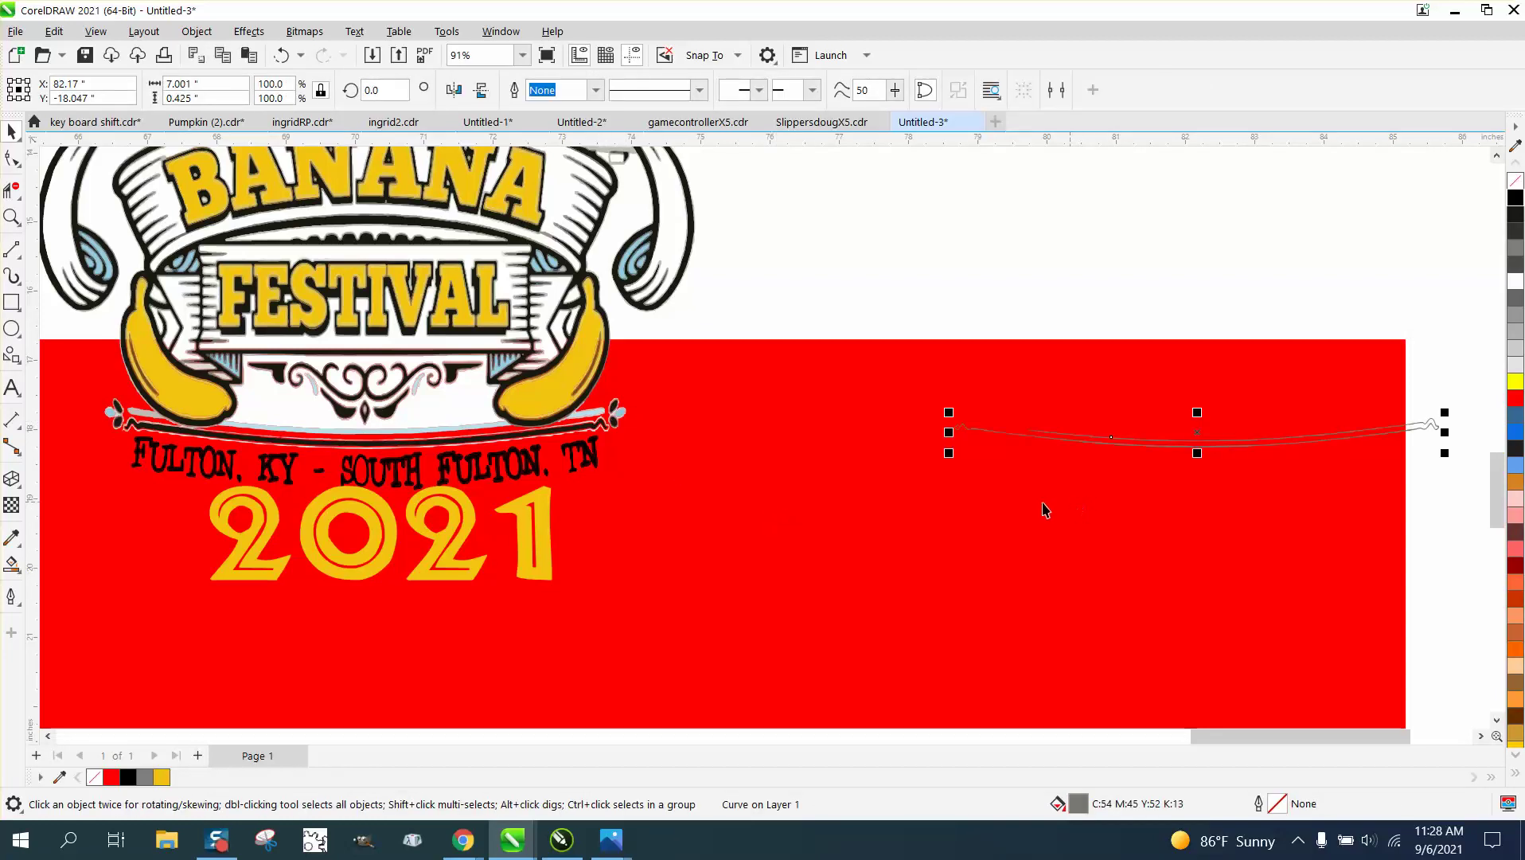
{"action": "left_click", "coordinate": [12, 217]}
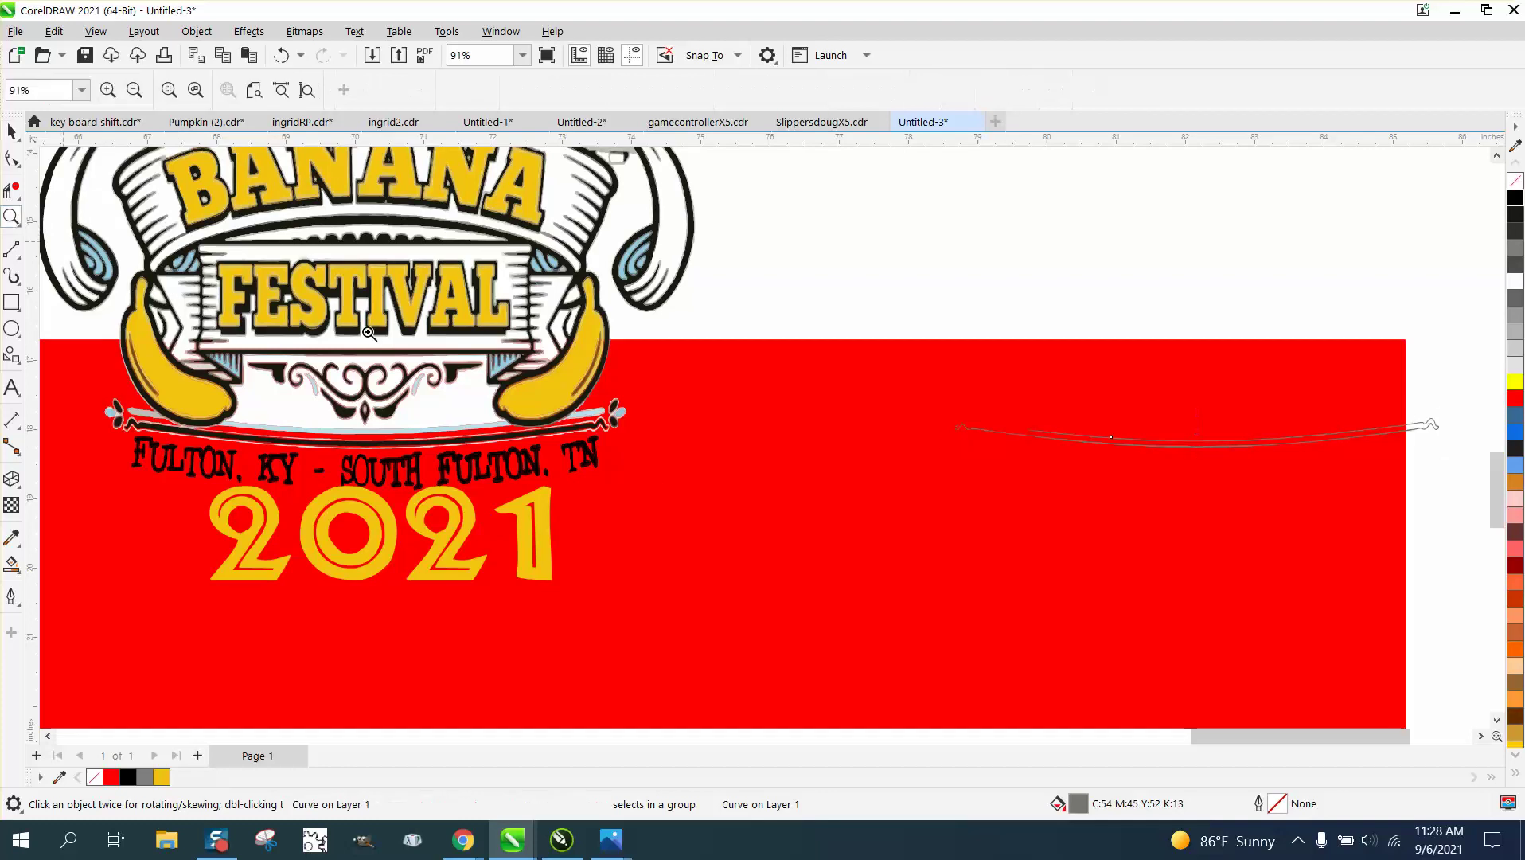
{"action": "left_click_drag", "start_coordinate": [521, 393], "coordinate": [690, 486]}
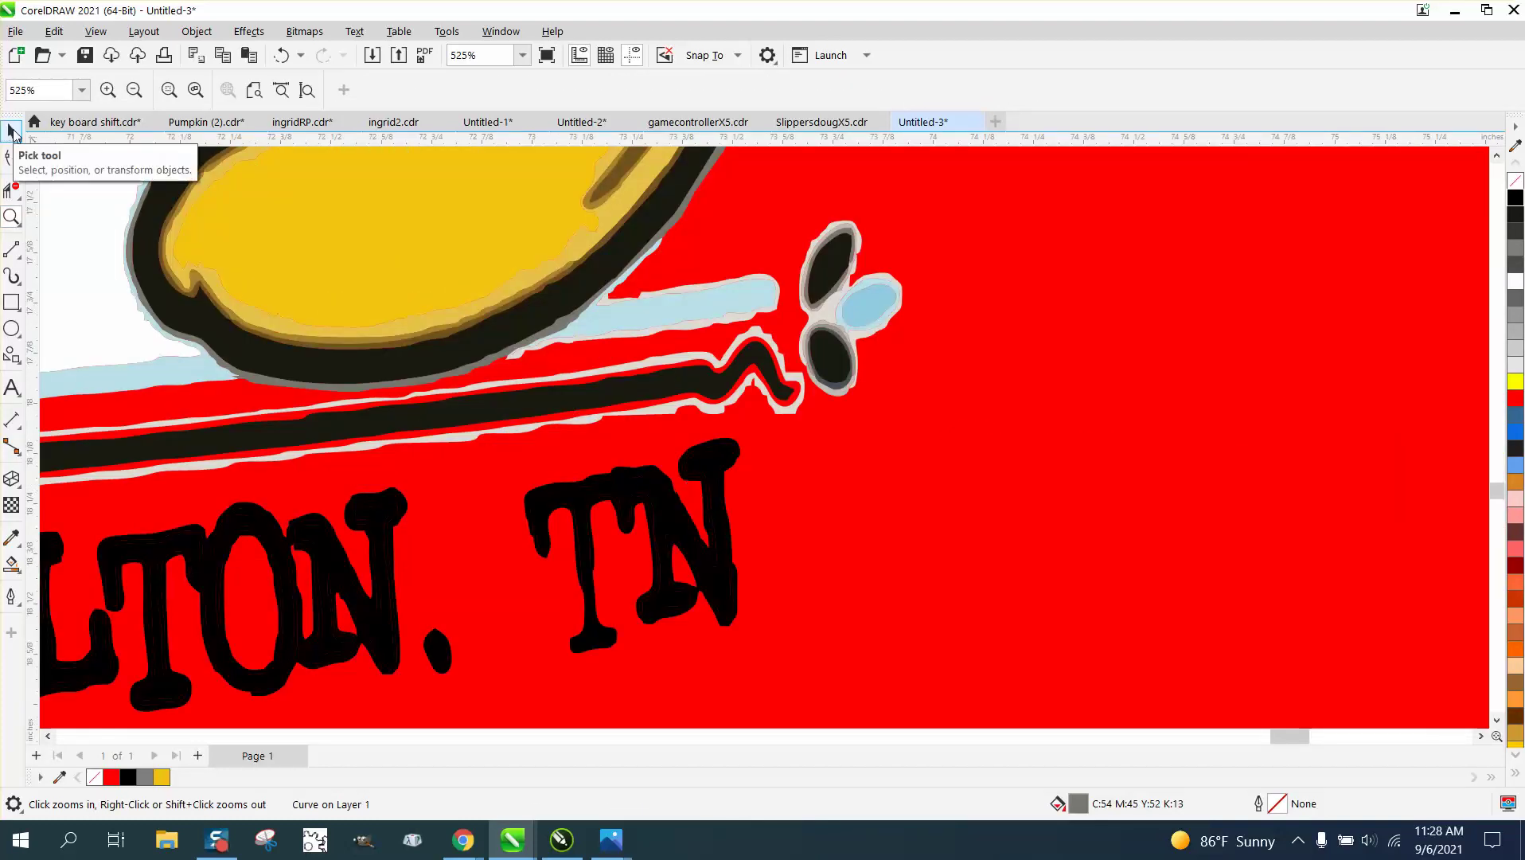
{"action": "left_click", "coordinate": [281, 55]}
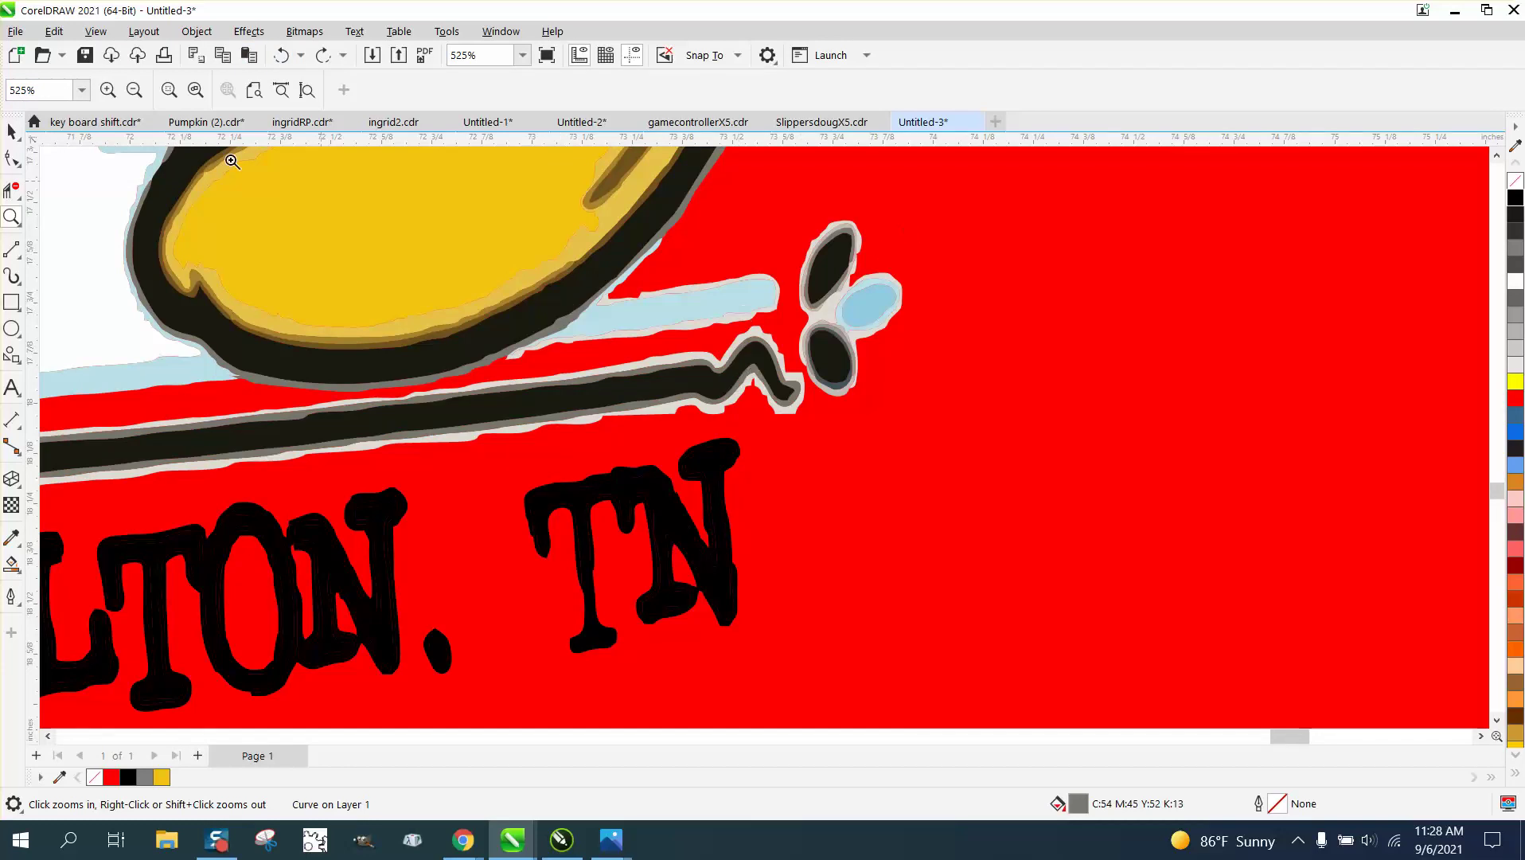
{"action": "left_click", "coordinate": [12, 131]}
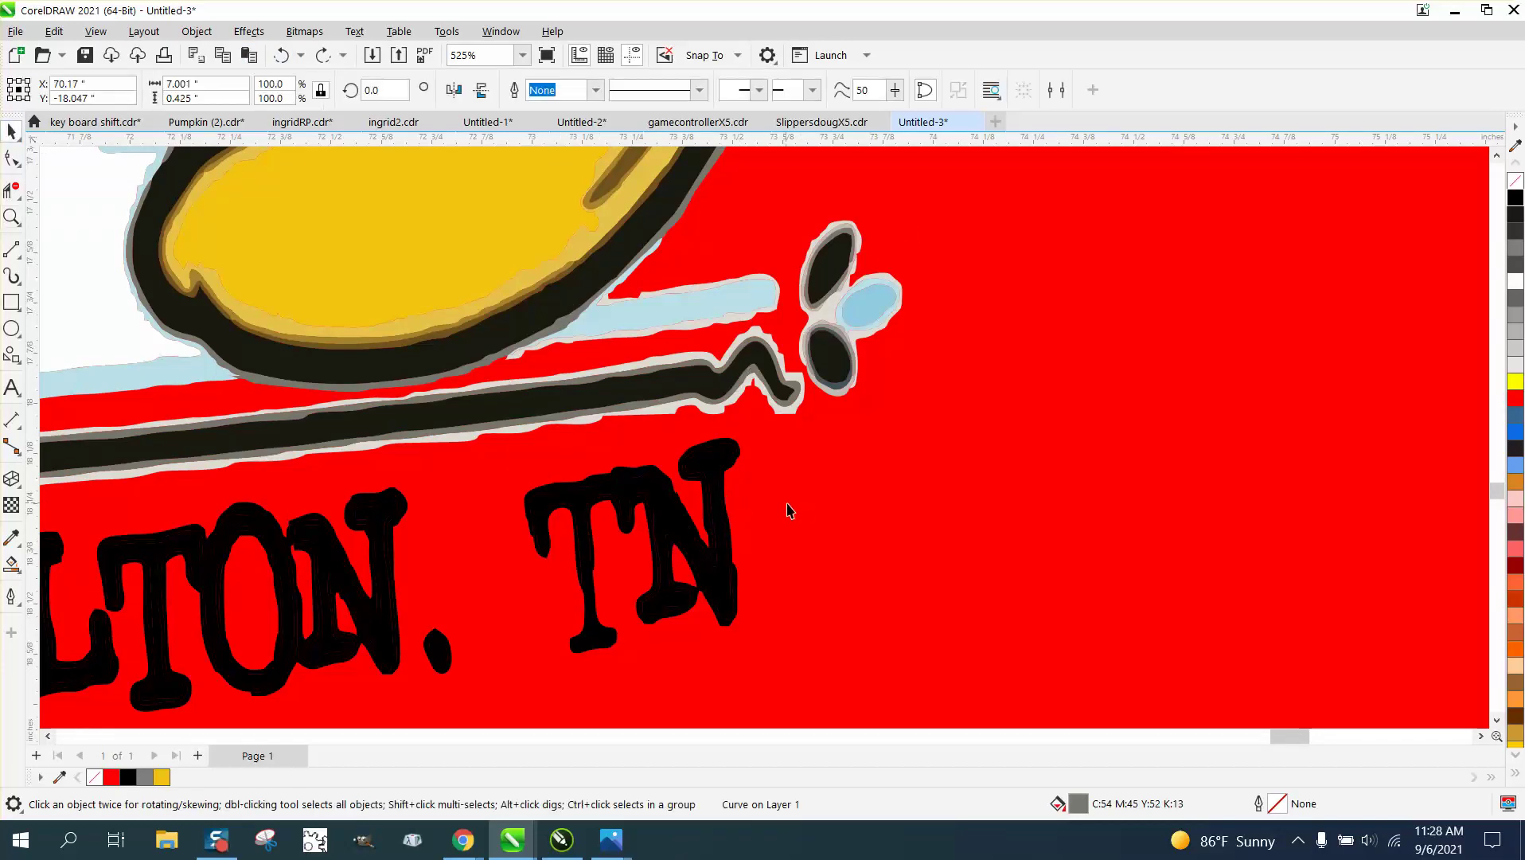
{"action": "left_click", "coordinate": [798, 421]}
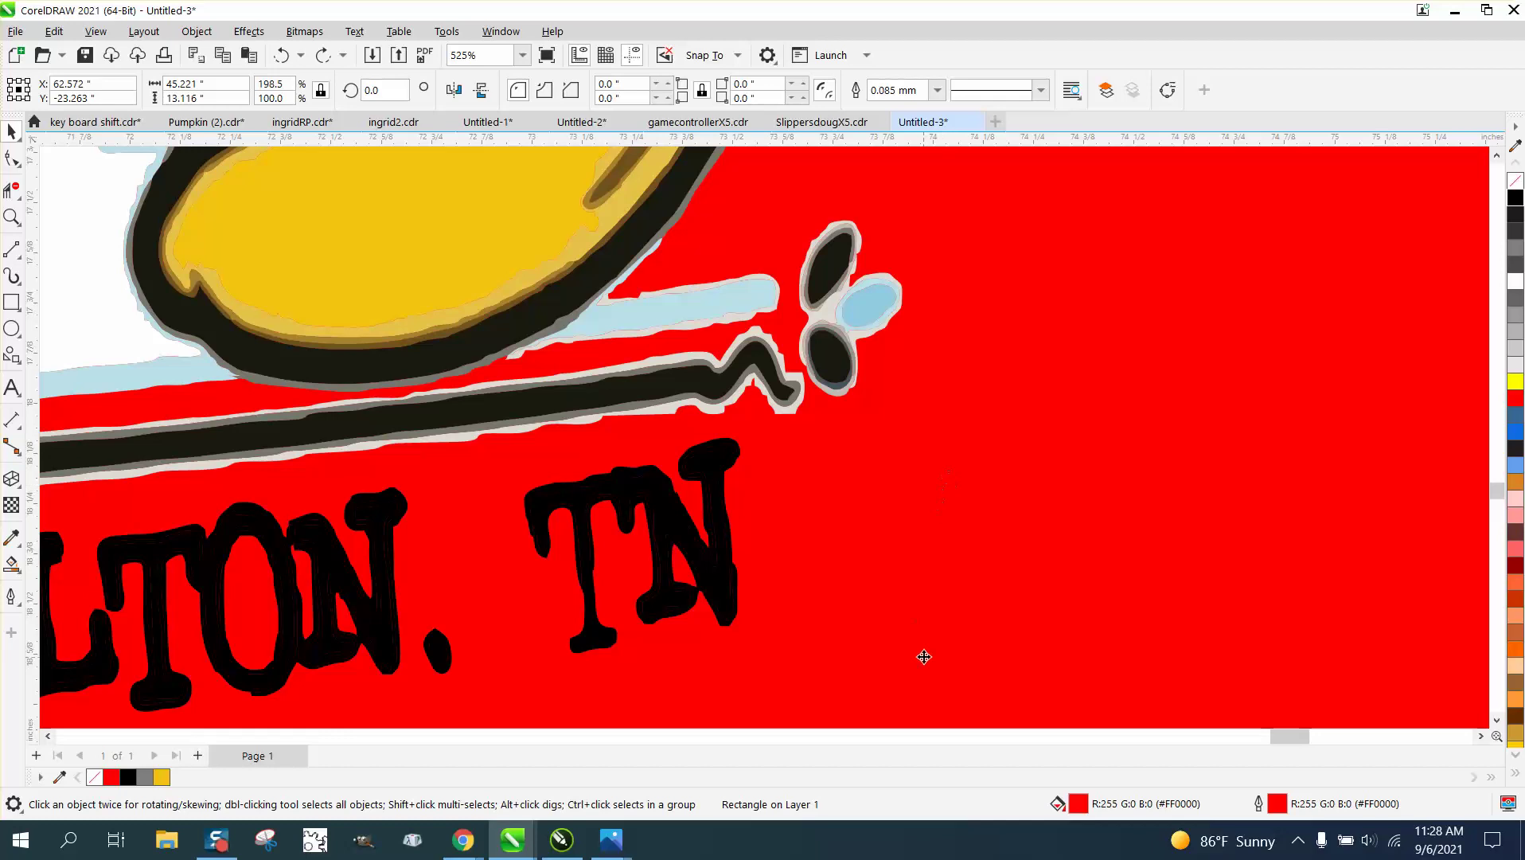
{"action": "scroll", "coordinate": [917, 657], "scroll_direction": "down", "scroll_amount": 3}
{"action": "key", "text": "Escape"}
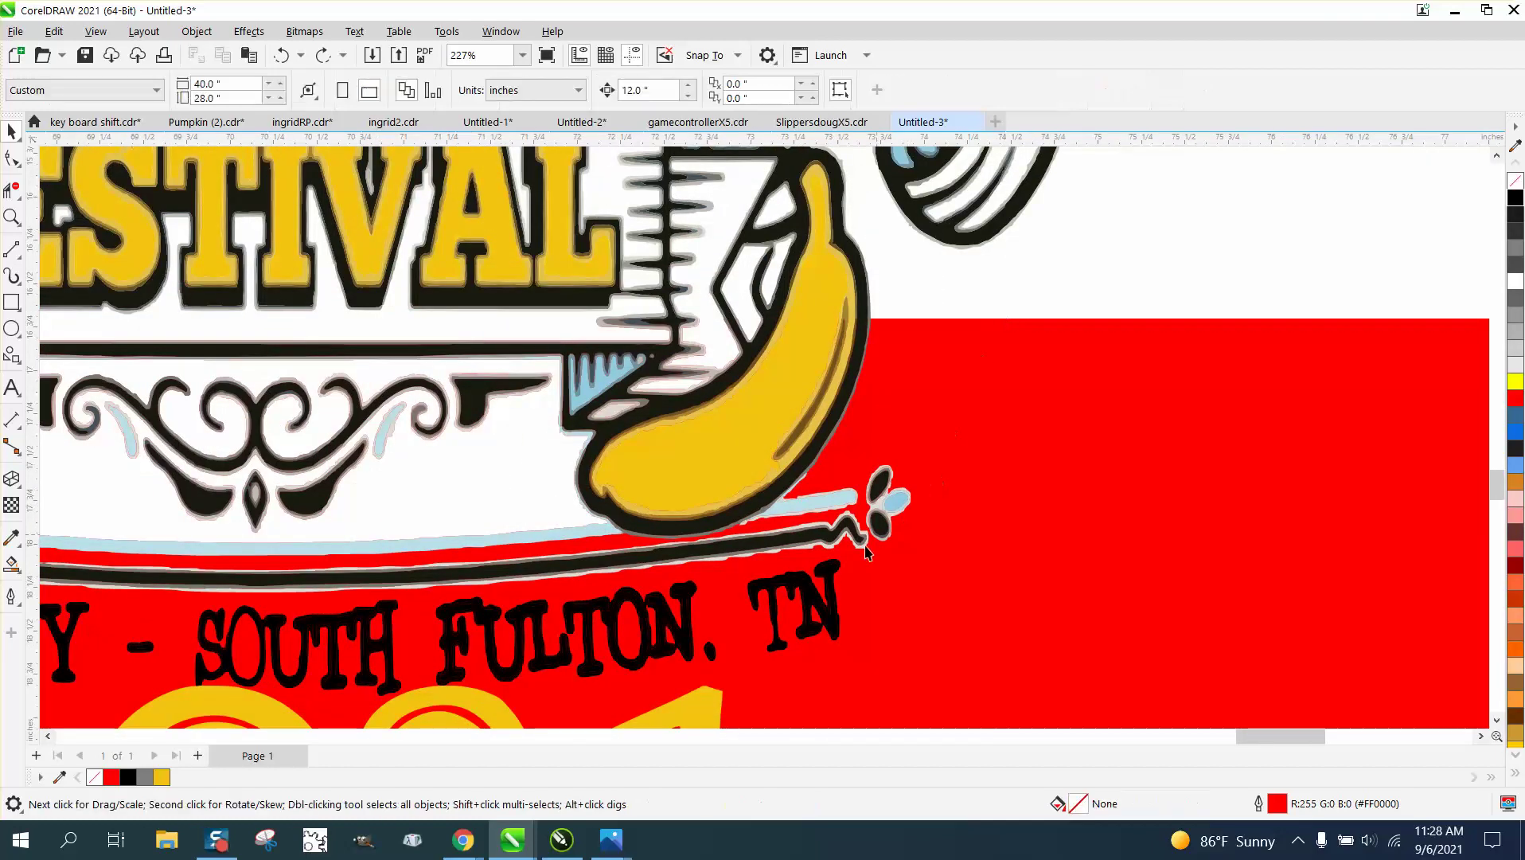
- Delete the black line under the banana, keeping the light-blue stroke
{"action": "left_click", "coordinate": [861, 549]}
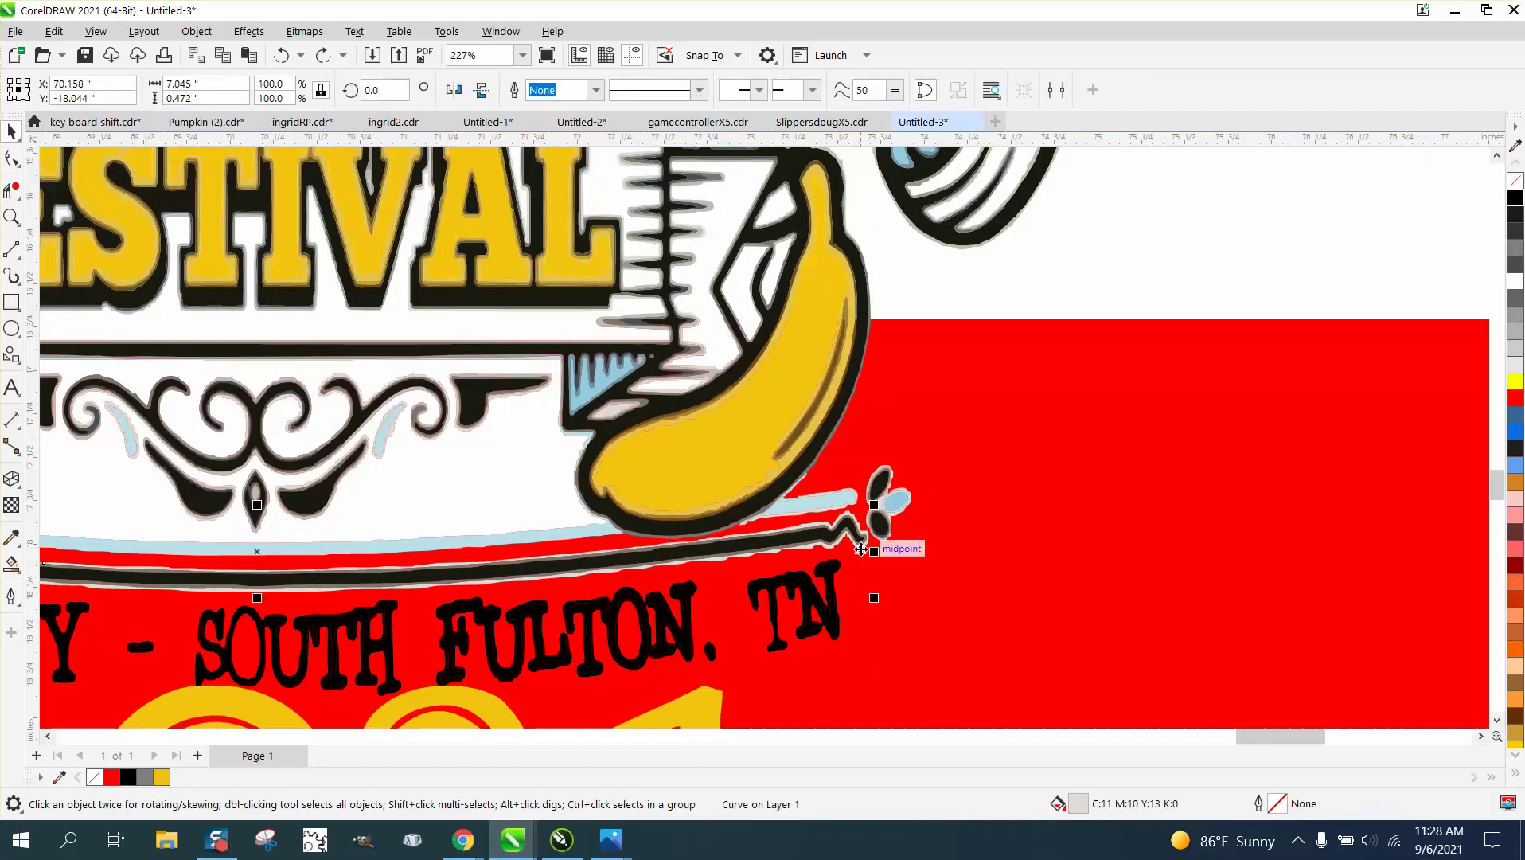
{"action": "key", "text": "Delete"}
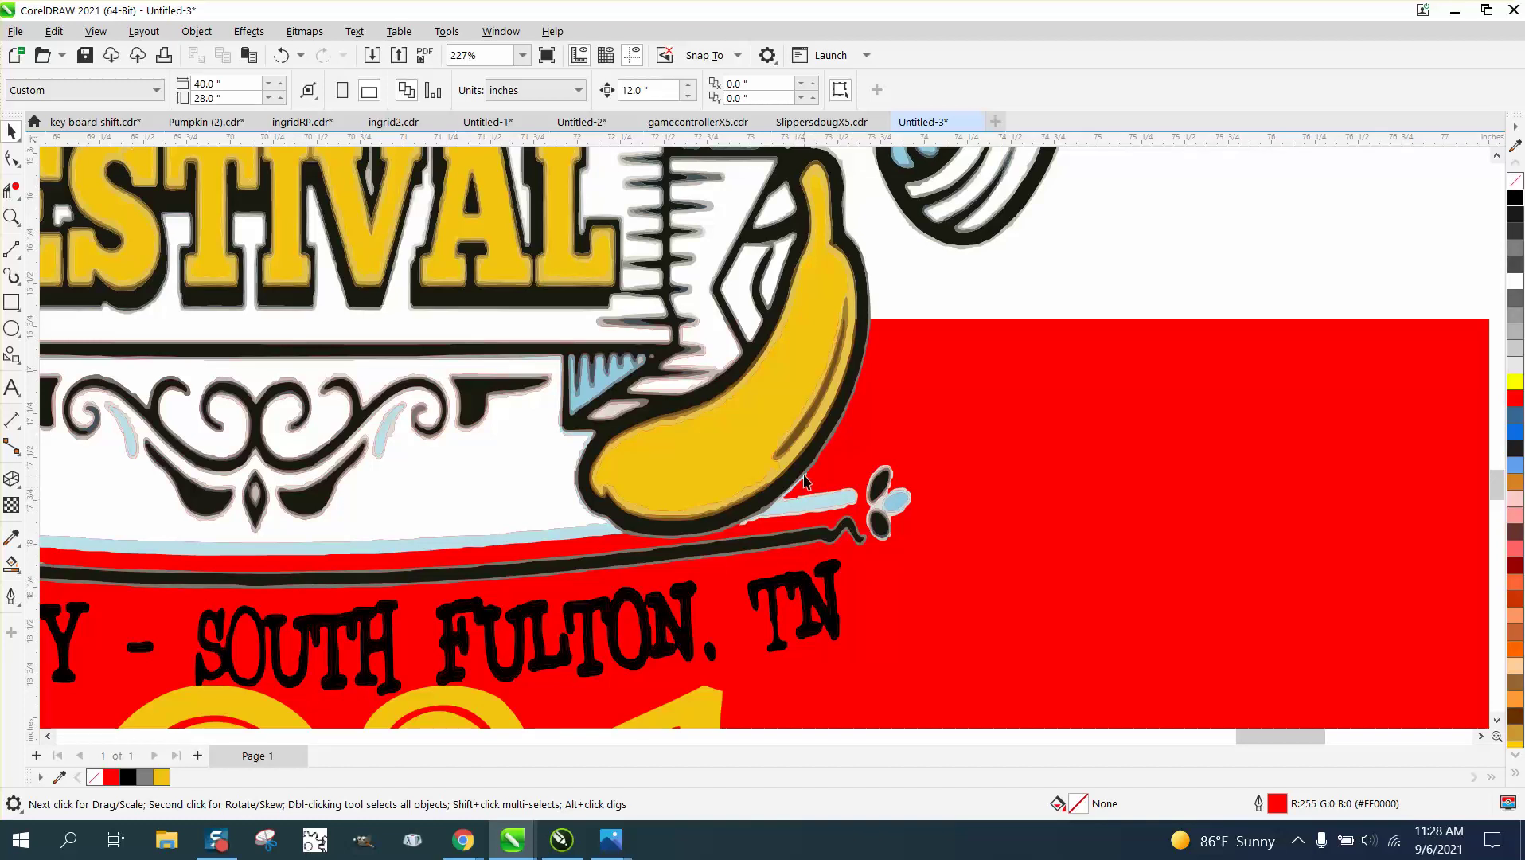
{"action": "left_click", "coordinate": [803, 480]}
{"action": "key", "text": "Delete"}
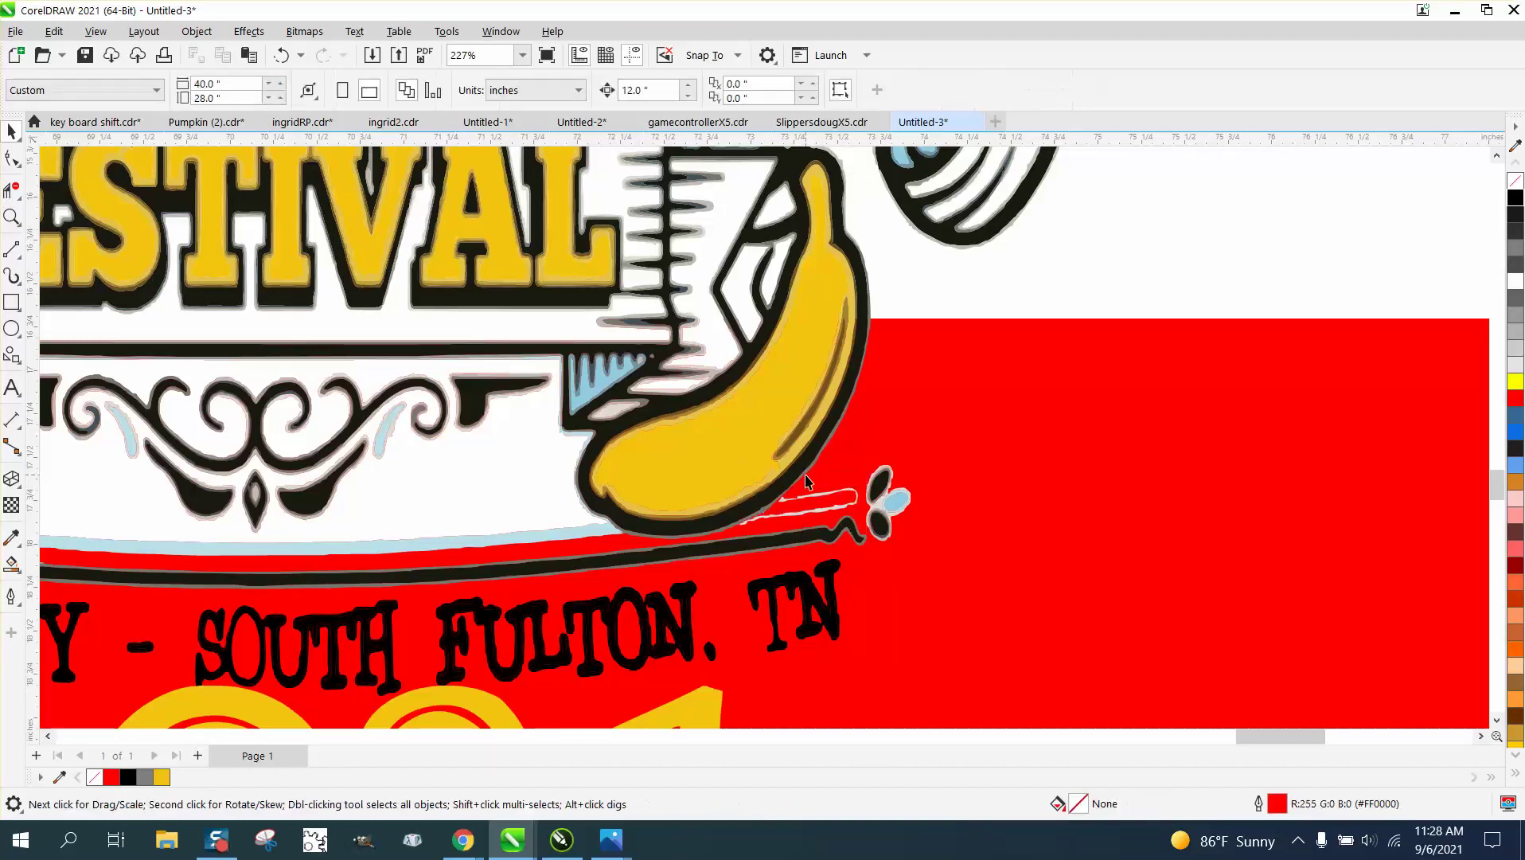
{"action": "left_click", "coordinate": [280, 57]}
{"action": "scroll", "coordinate": [778, 652], "scroll_direction": "down", "scroll_amount": 5}
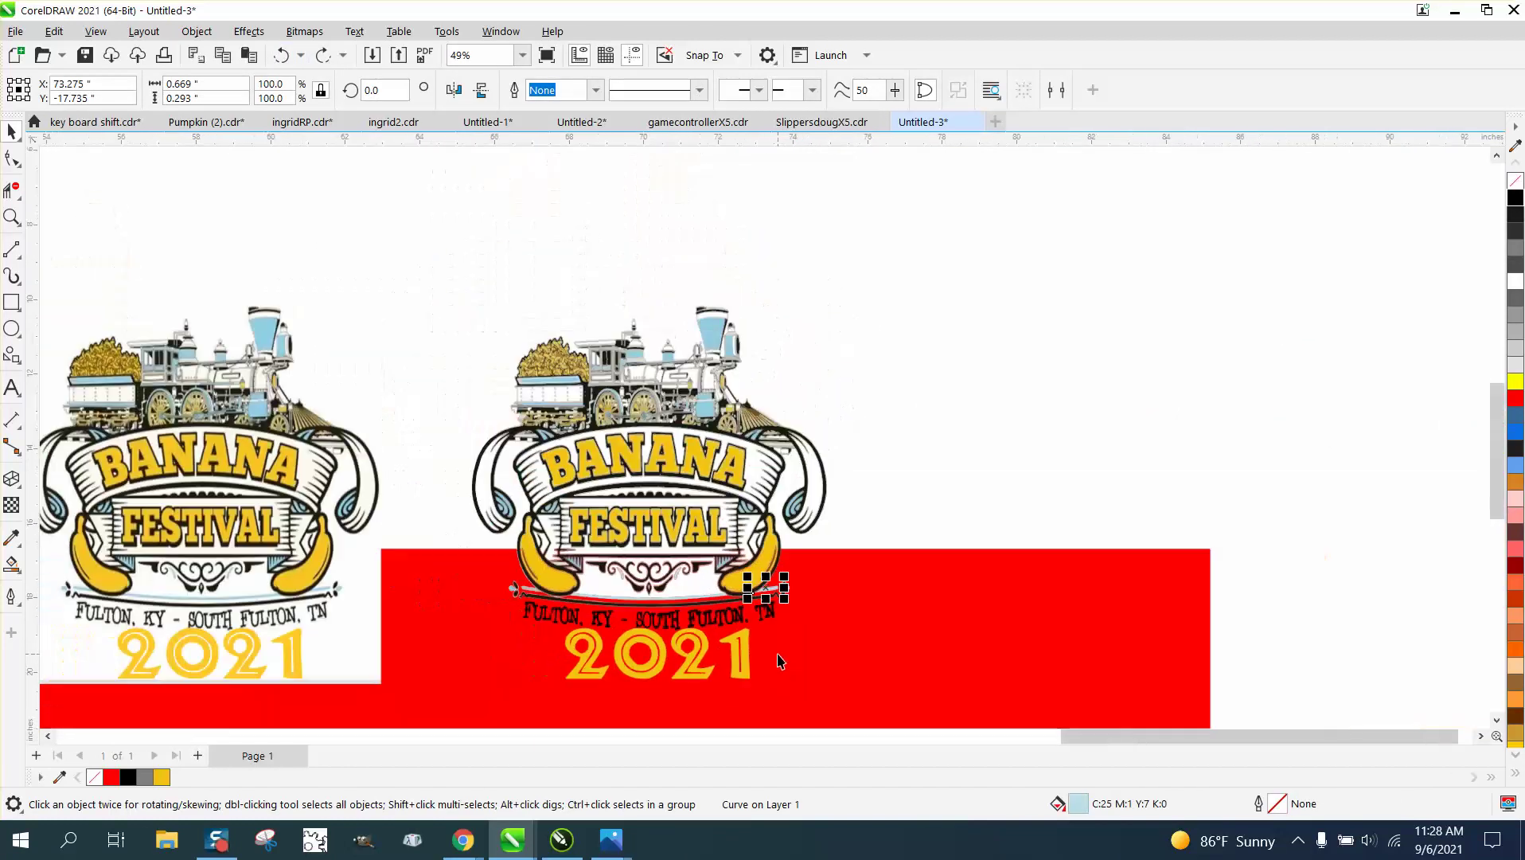
- Marquee-select the cleaned-up right logo pieces and group them with Ctrl+G
{"action": "scroll", "coordinate": [778, 659], "scroll_direction": "down", "scroll_amount": 1}
{"action": "left_click_drag", "start_coordinate": [546, 395], "coordinate": [893, 683]}
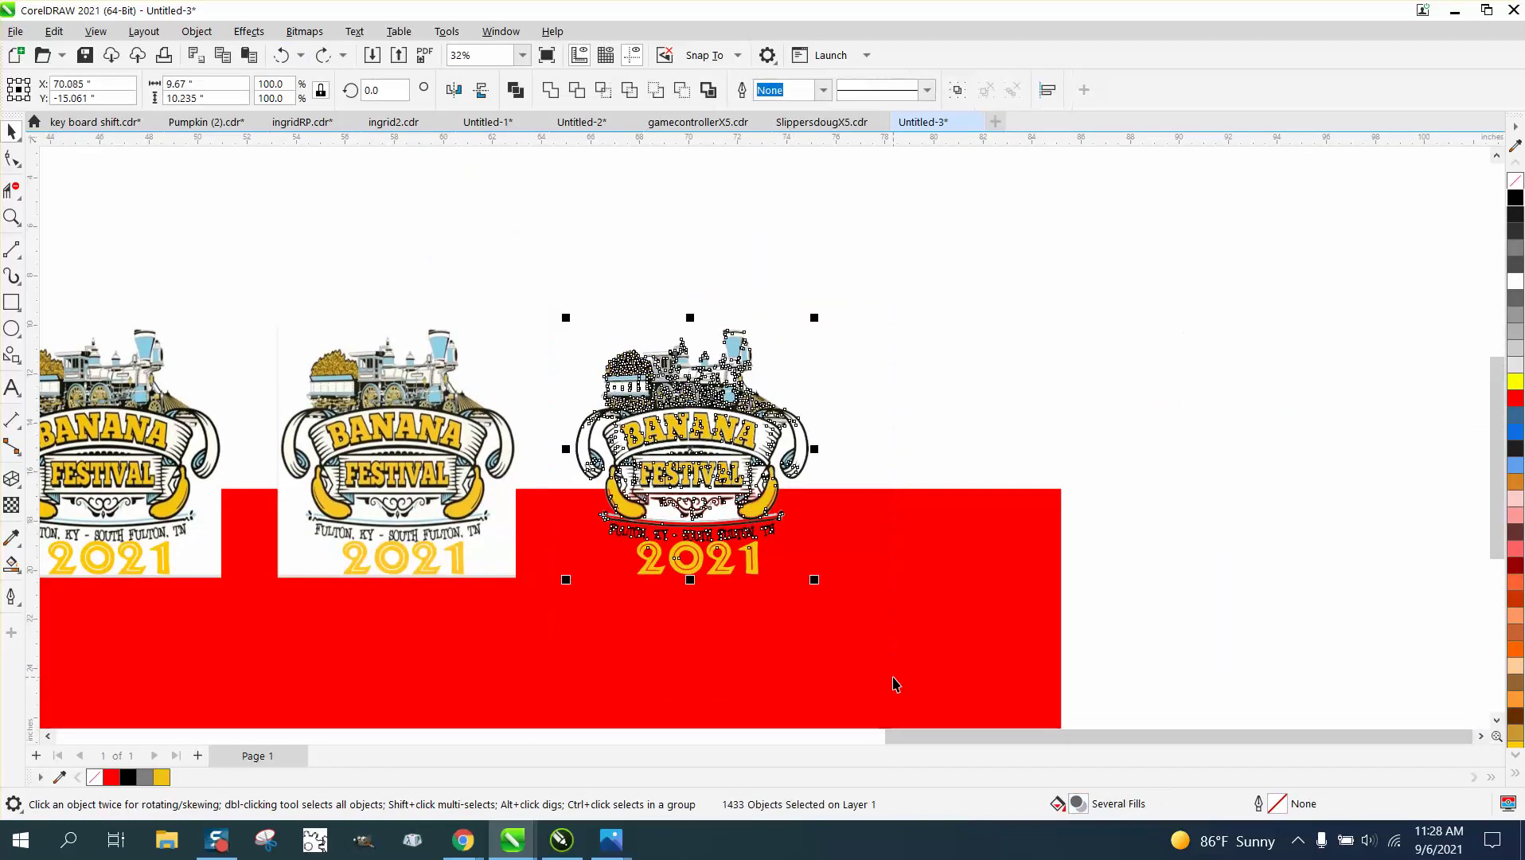
{"action": "key", "text": "ctrl+g"}
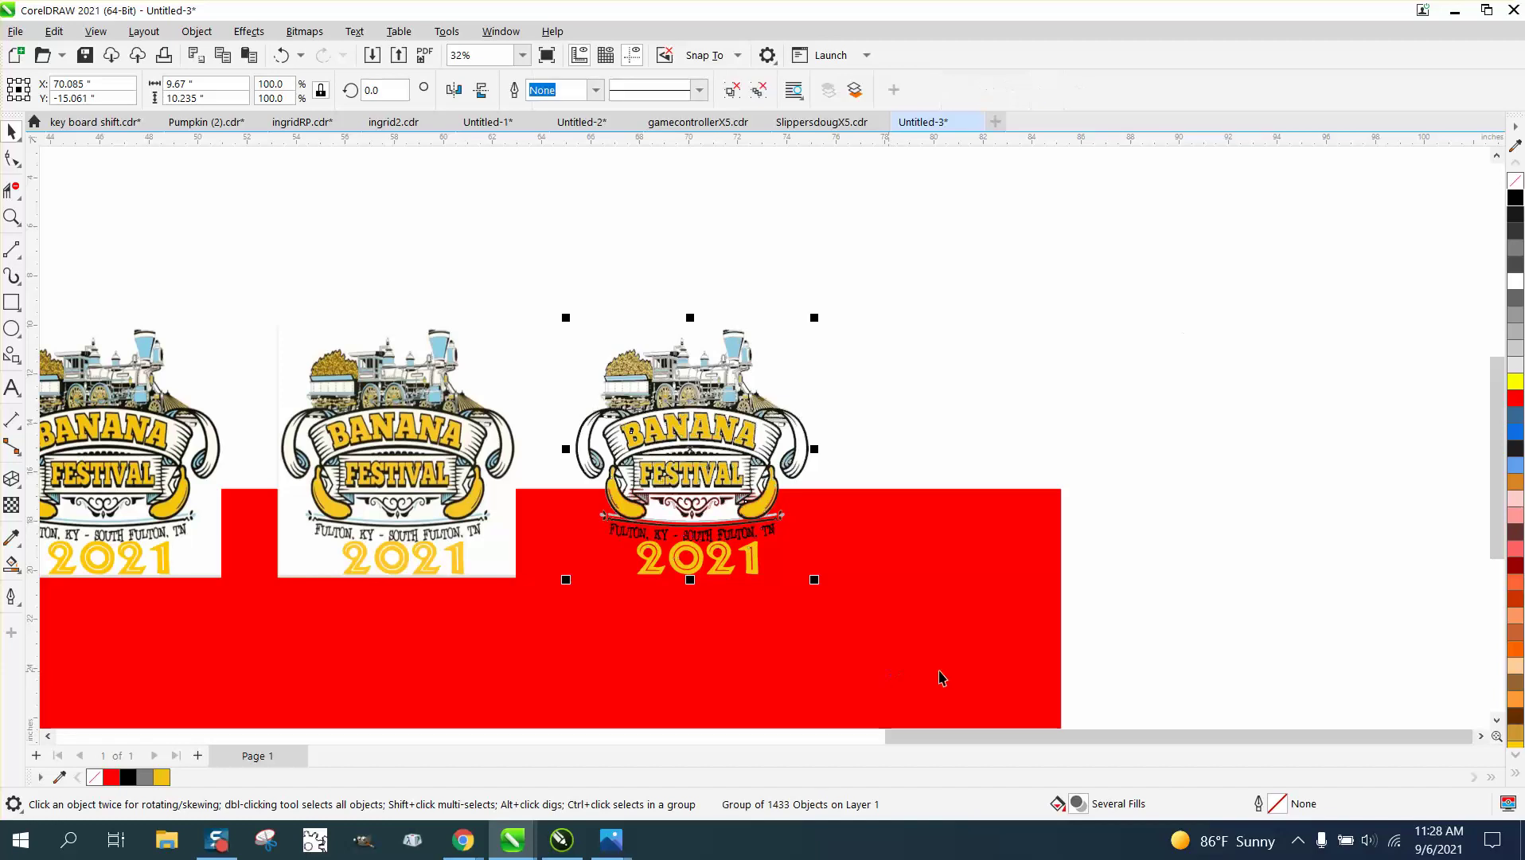
- Move the red banner design up and right, and the banana mascot beside it
{"action": "scroll", "coordinate": [939, 674], "scroll_direction": "down", "scroll_amount": 3}
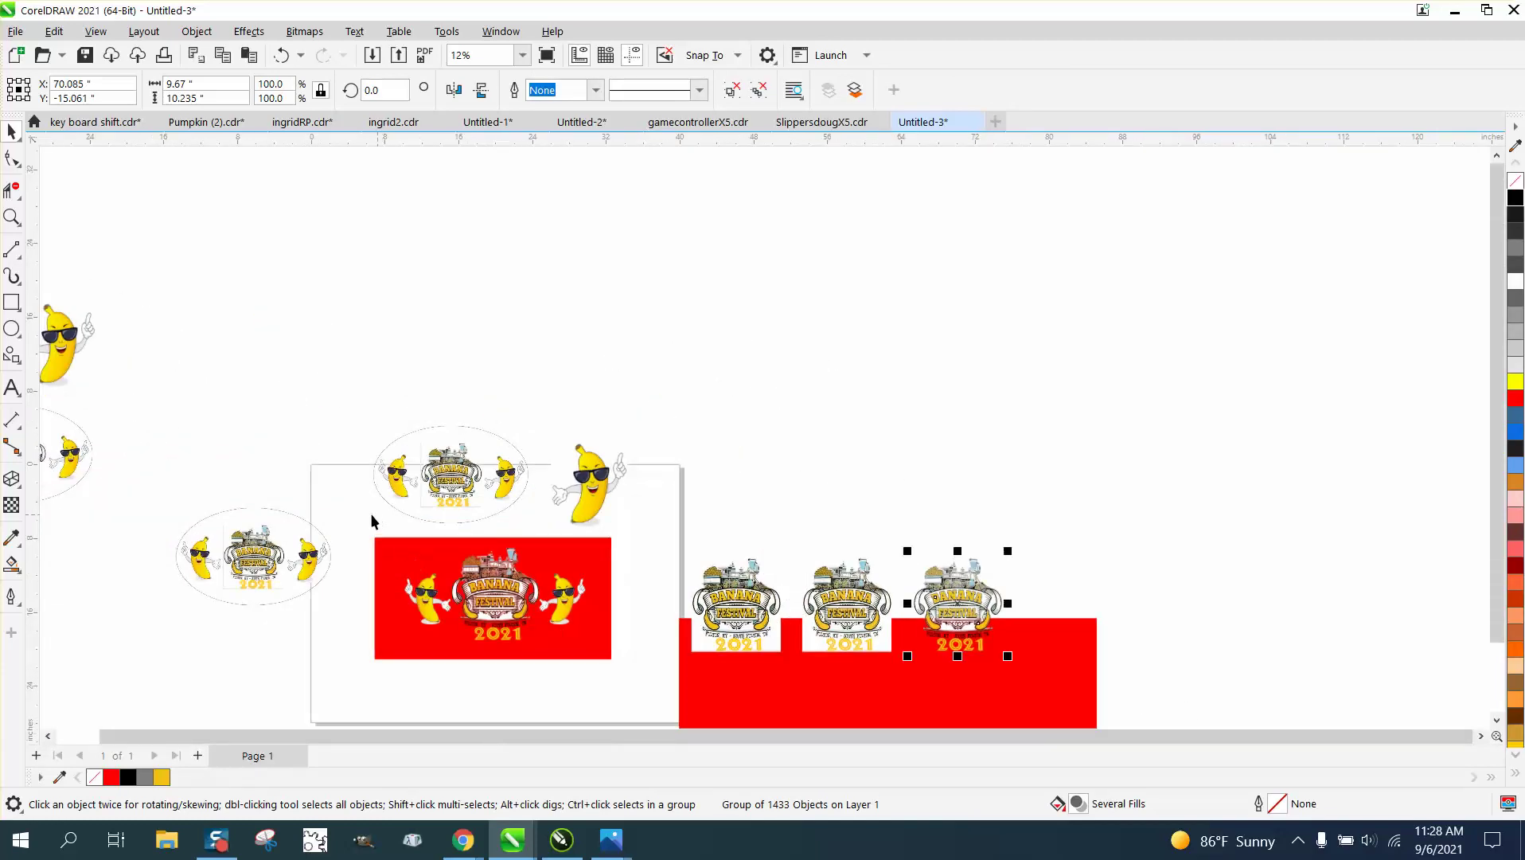
{"action": "left_click_drag", "start_coordinate": [355, 522], "coordinate": [644, 665]}
{"action": "left_click_drag", "start_coordinate": [493, 597], "coordinate": [757, 374]}
{"action": "left_click", "coordinate": [970, 602]}
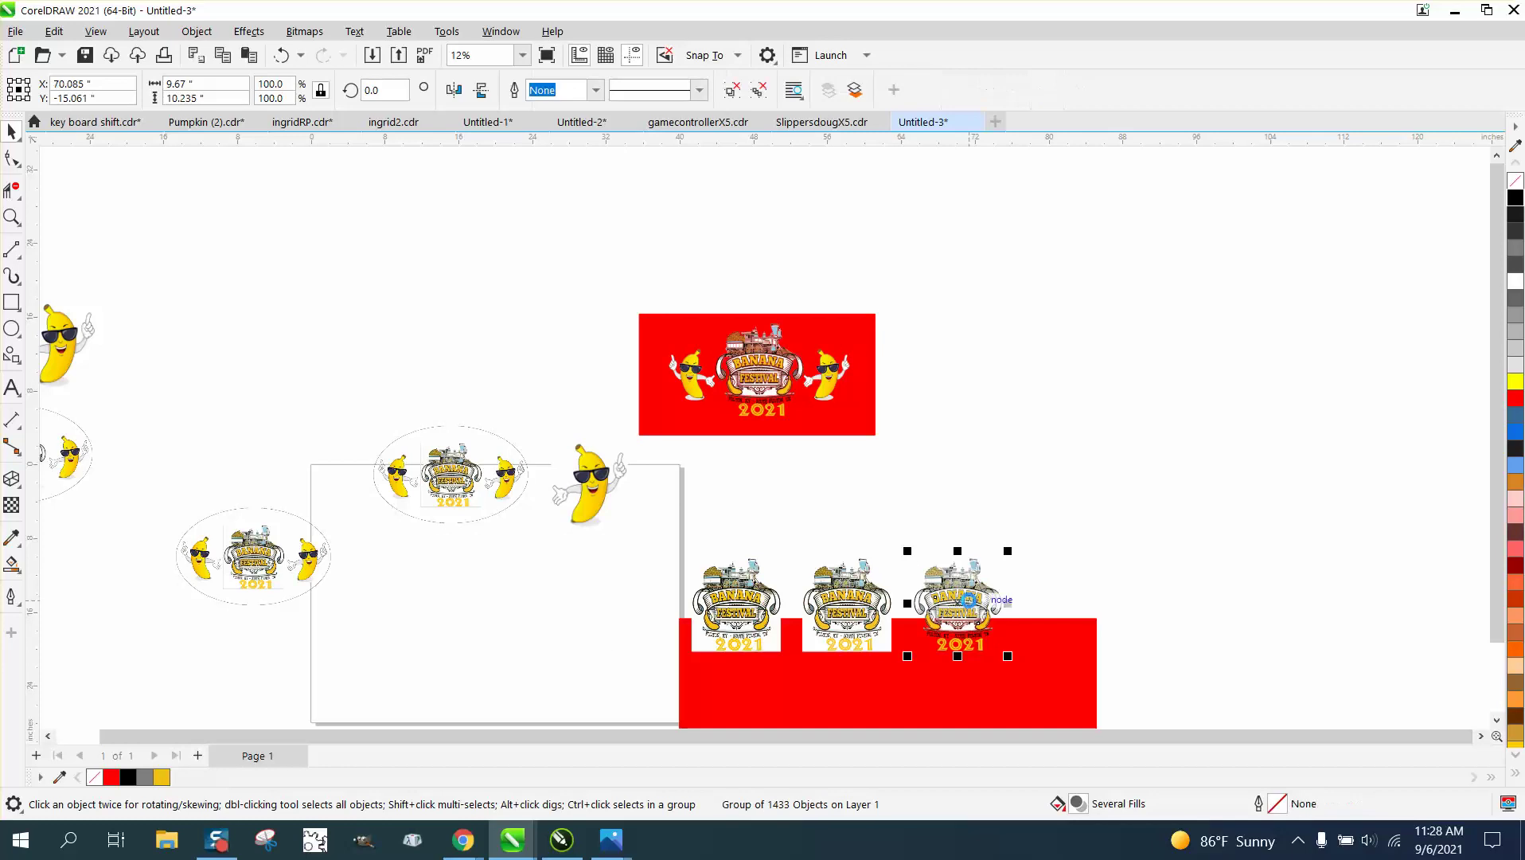
{"action": "key", "text": "ctrl+z"}
{"action": "left_click_drag", "start_coordinate": [584, 508], "coordinate": [751, 510]}
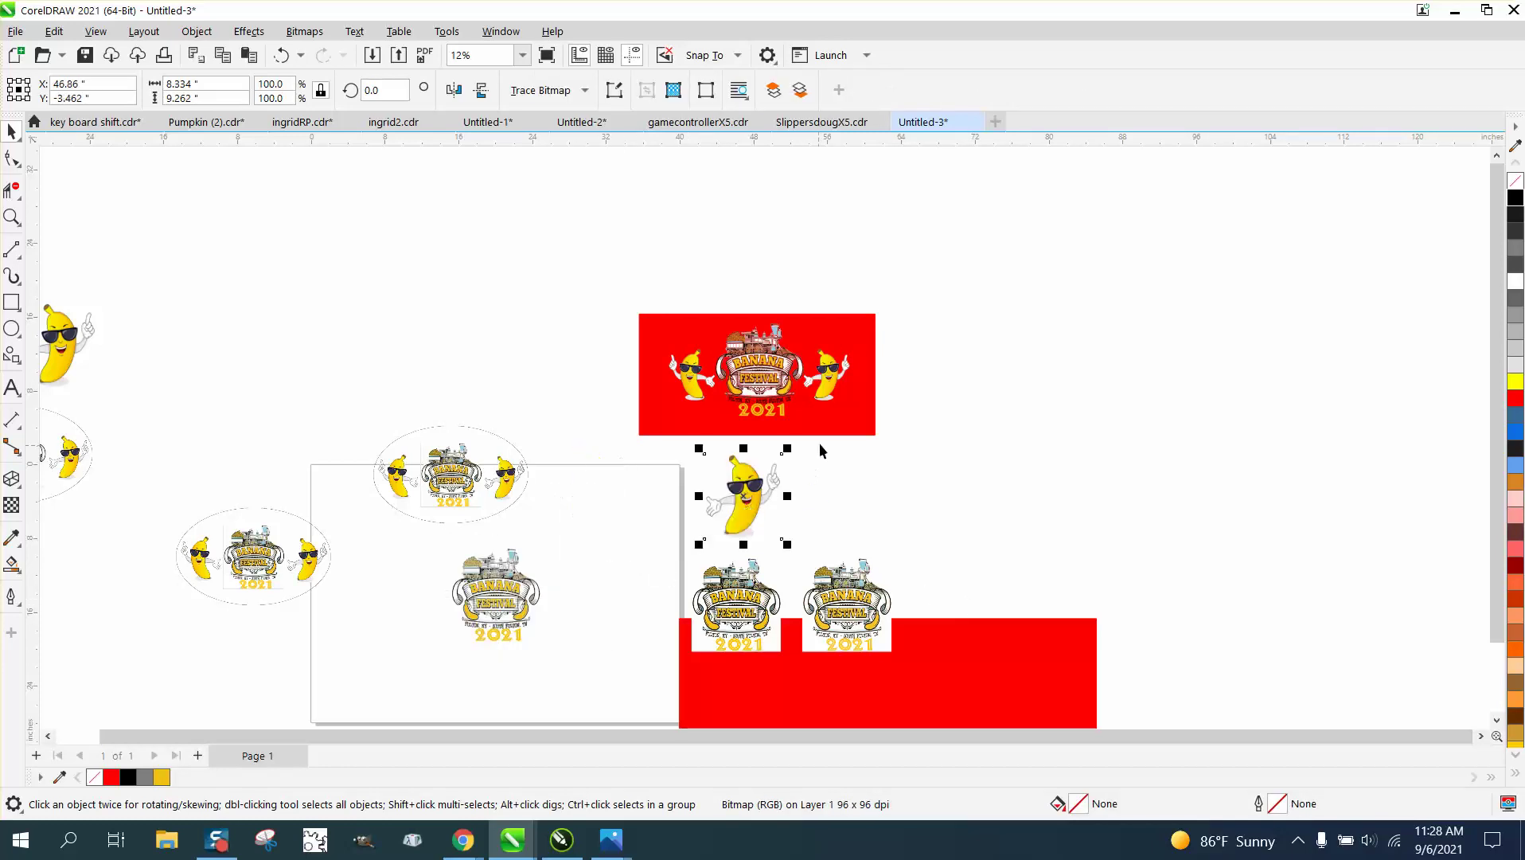
- Move the red rectangle down and trace the banana bitmap with Outline Trace > Clipart
{"action": "mouse_move", "coordinate": [820, 429]}
{"action": "left_mouse_down"}
{"action": "mouse_move", "coordinate": [822, 534]}
{"action": "mouse_move", "coordinate": [903, 496]}
{"action": "mouse_move", "coordinate": [939, 510]}
{"action": "left_mouse_up"}
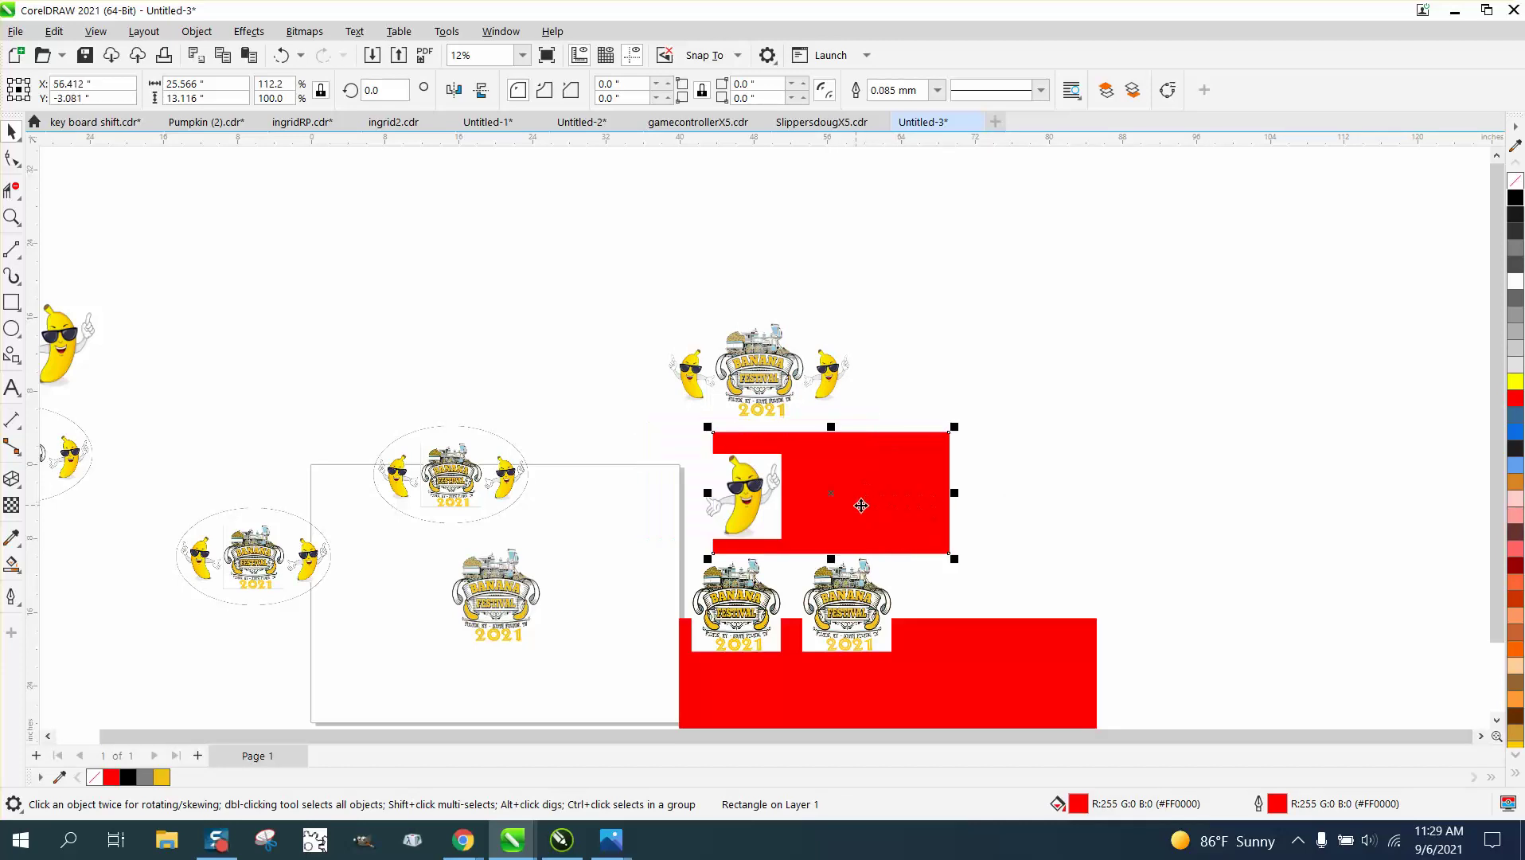
{"action": "left_click", "coordinate": [760, 497]}
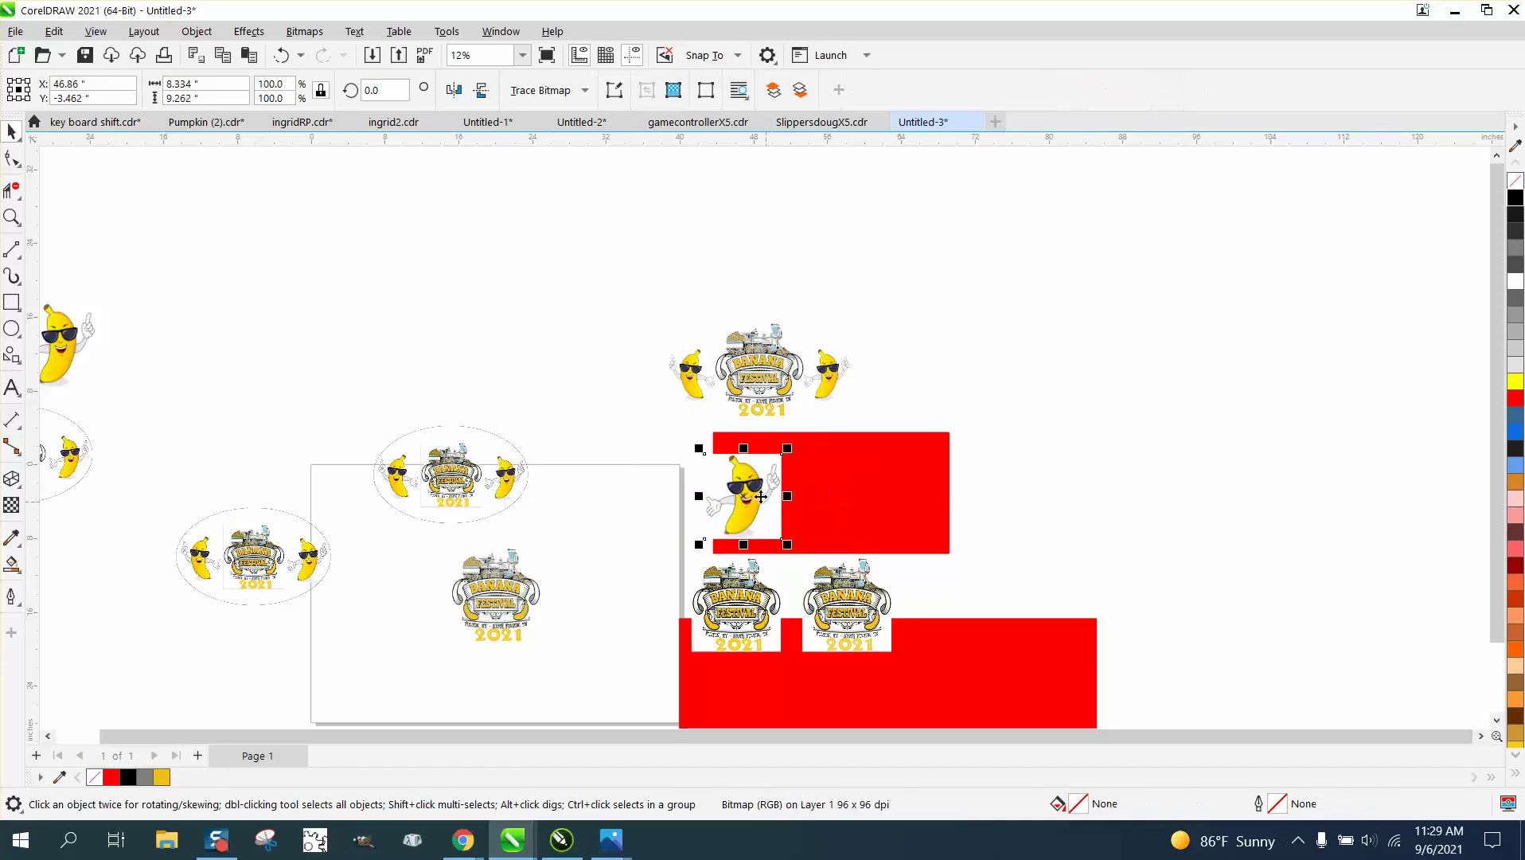
{"action": "left_click", "coordinate": [585, 93]}
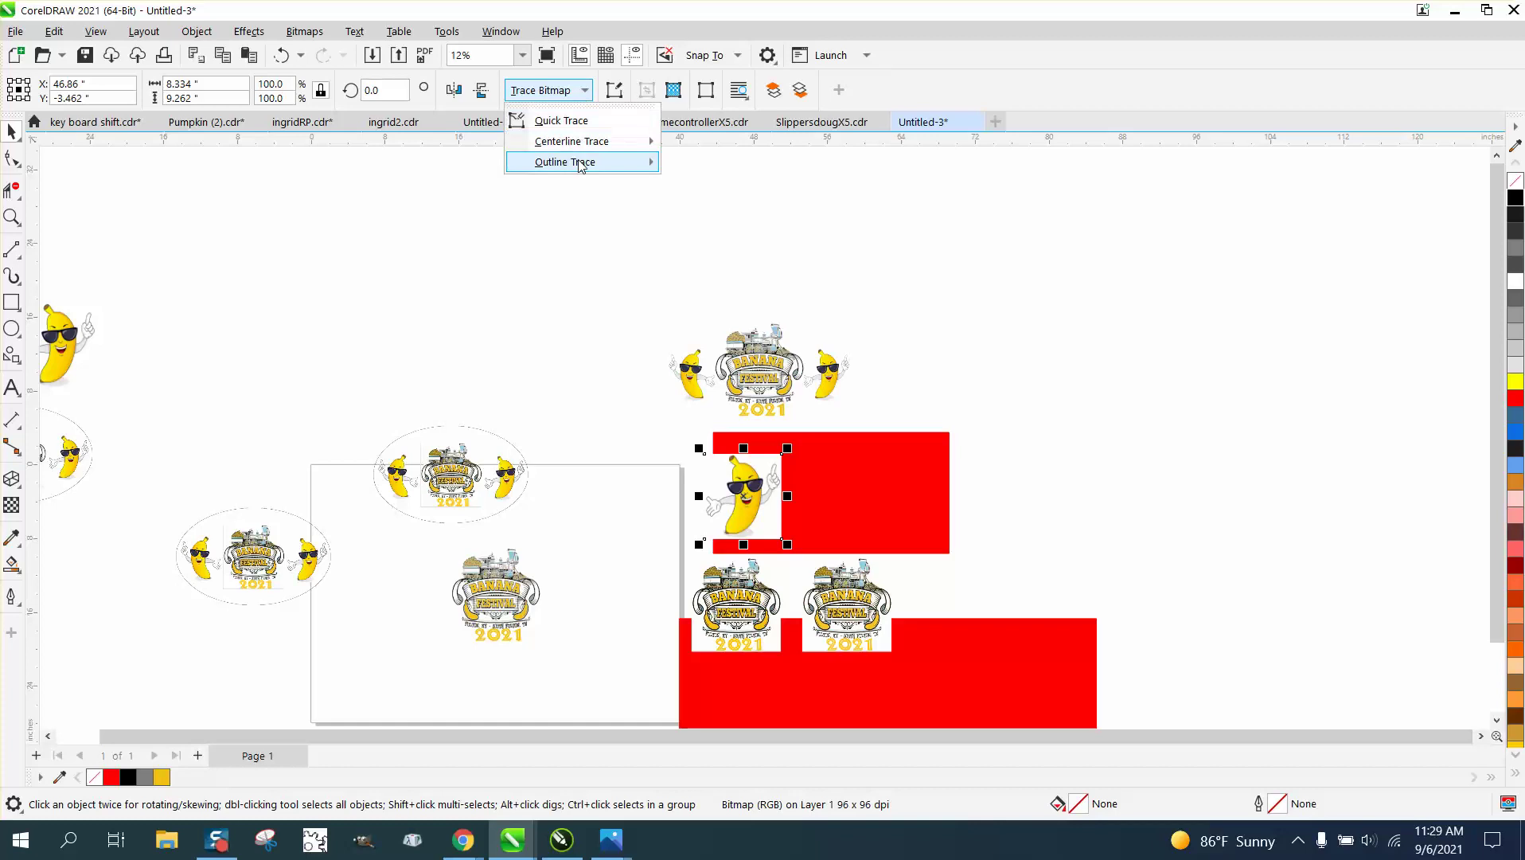
{"action": "mouse_move", "coordinate": [581, 165]}
{"action": "left_click", "coordinate": [707, 232]}
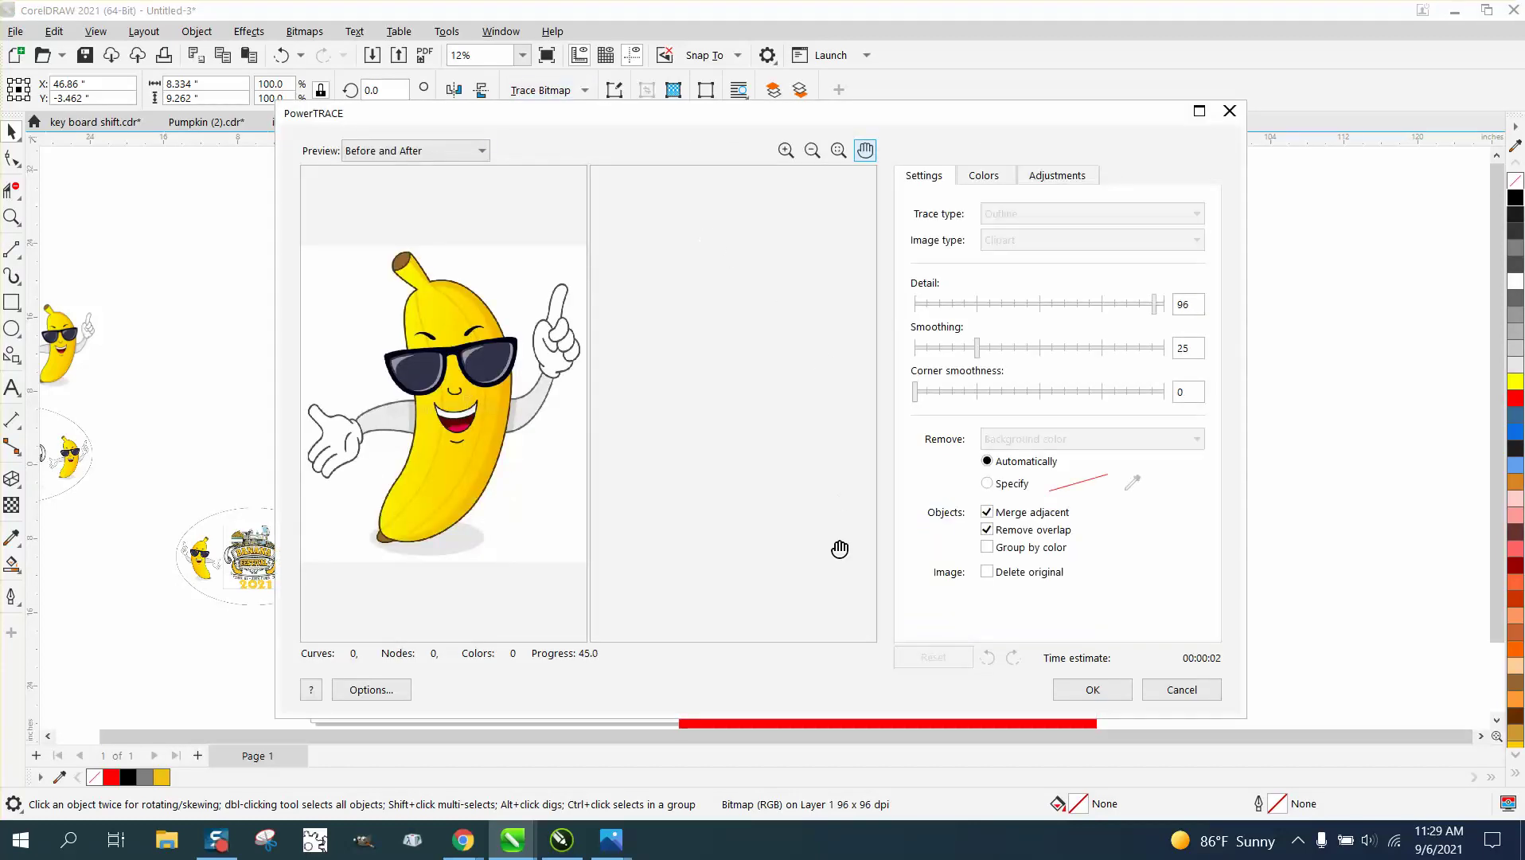
{"action": "left_click", "coordinate": [1090, 690]}
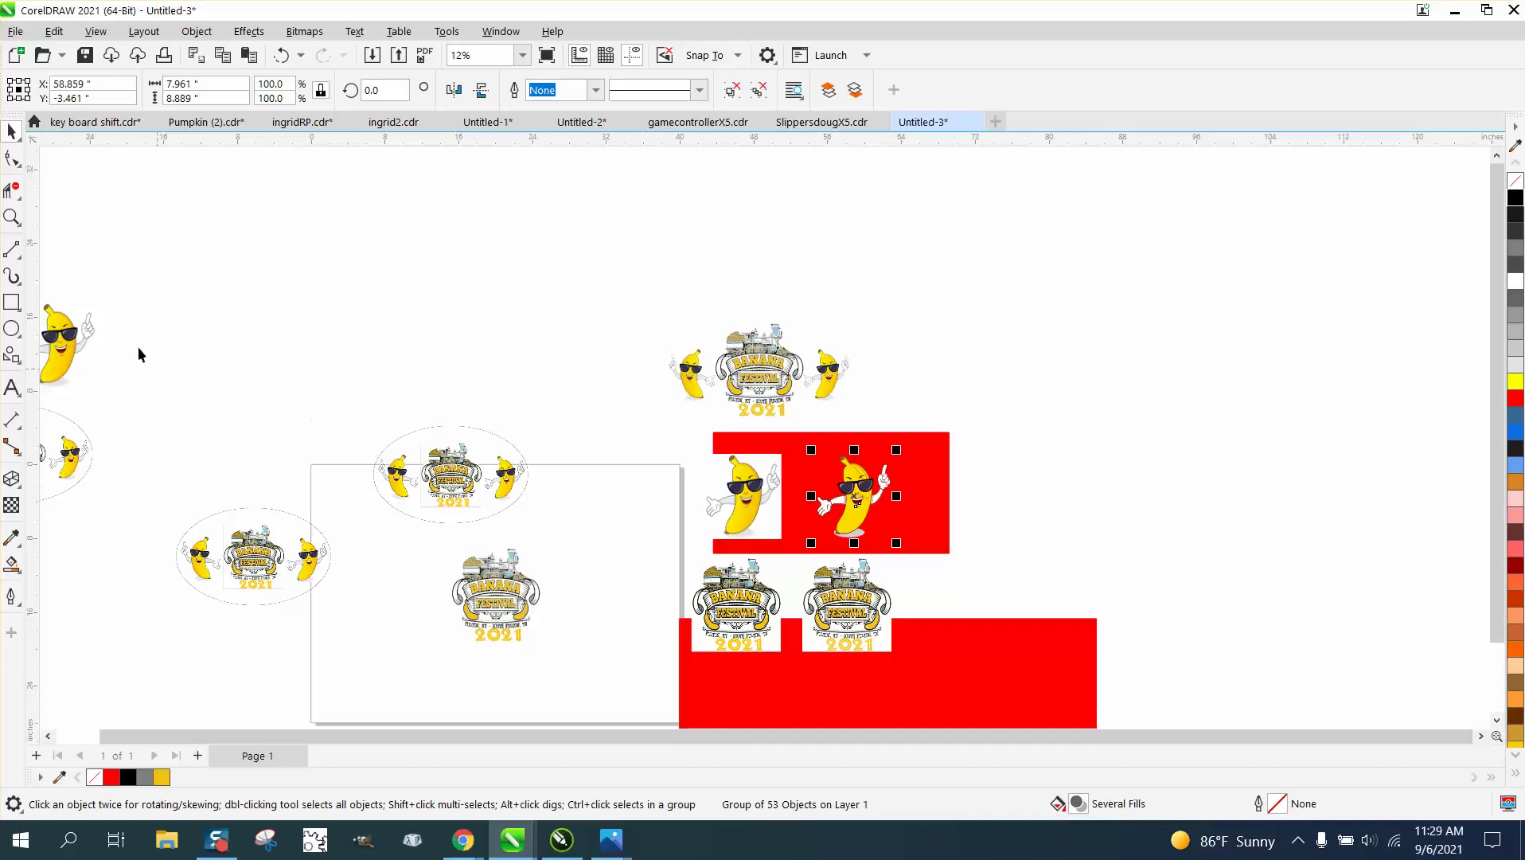
- Zoom in on the two bananas and ungroup the traced banana into its 53 pieces
{"action": "left_click", "coordinate": [12, 217]}
{"action": "left_click_drag", "start_coordinate": [699, 429], "coordinate": [955, 532]}
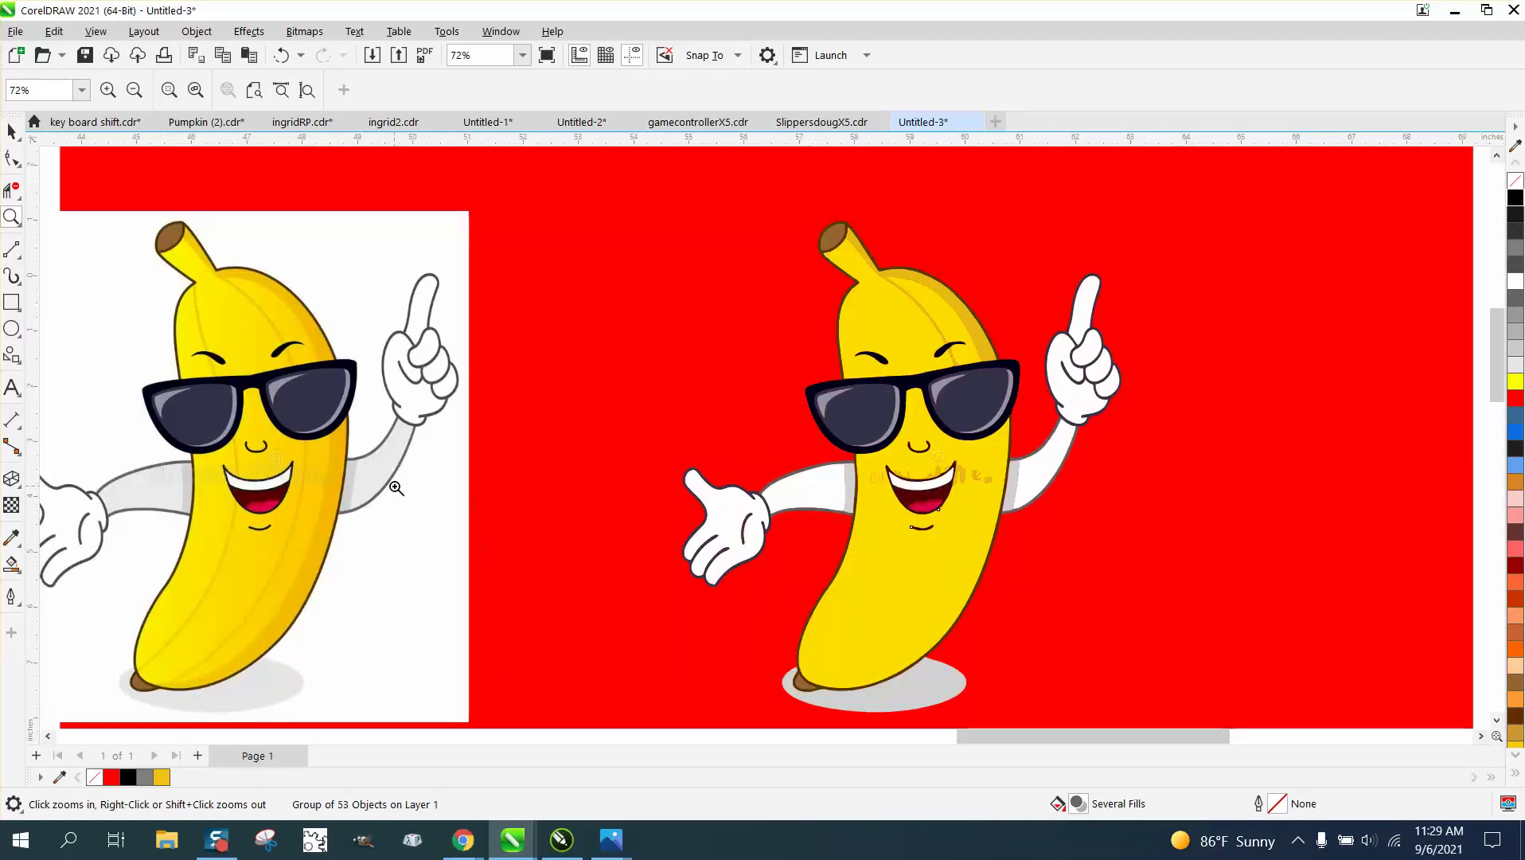
{"action": "scroll", "coordinate": [342, 478], "scroll_direction": "down", "scroll_amount": 1}
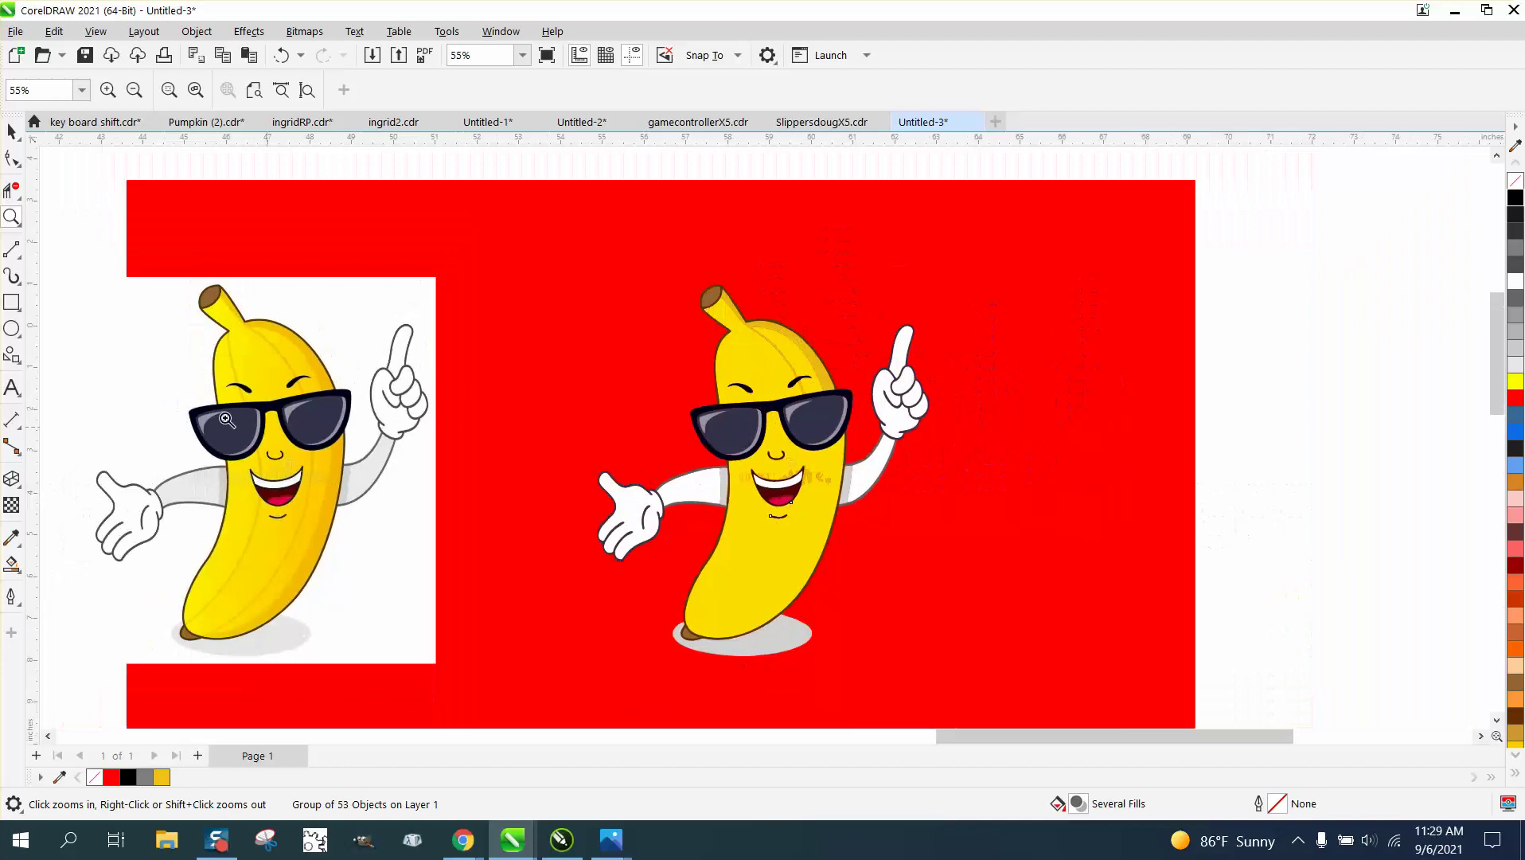
{"action": "left_click", "coordinate": [11, 135]}
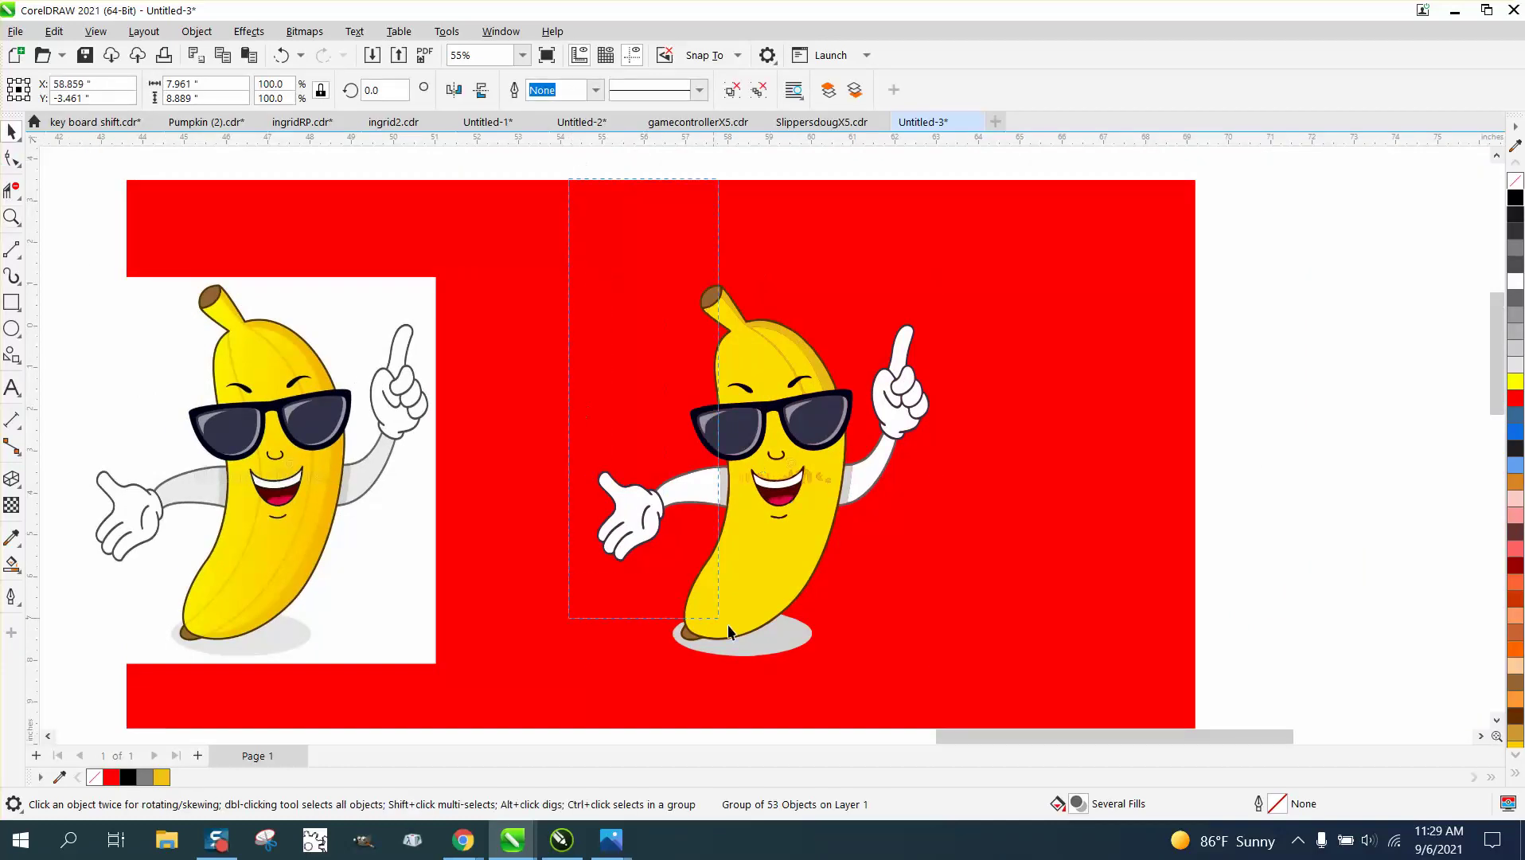
{"action": "scroll", "coordinate": [1006, 461], "scroll_direction": "down", "scroll_amount": 3}
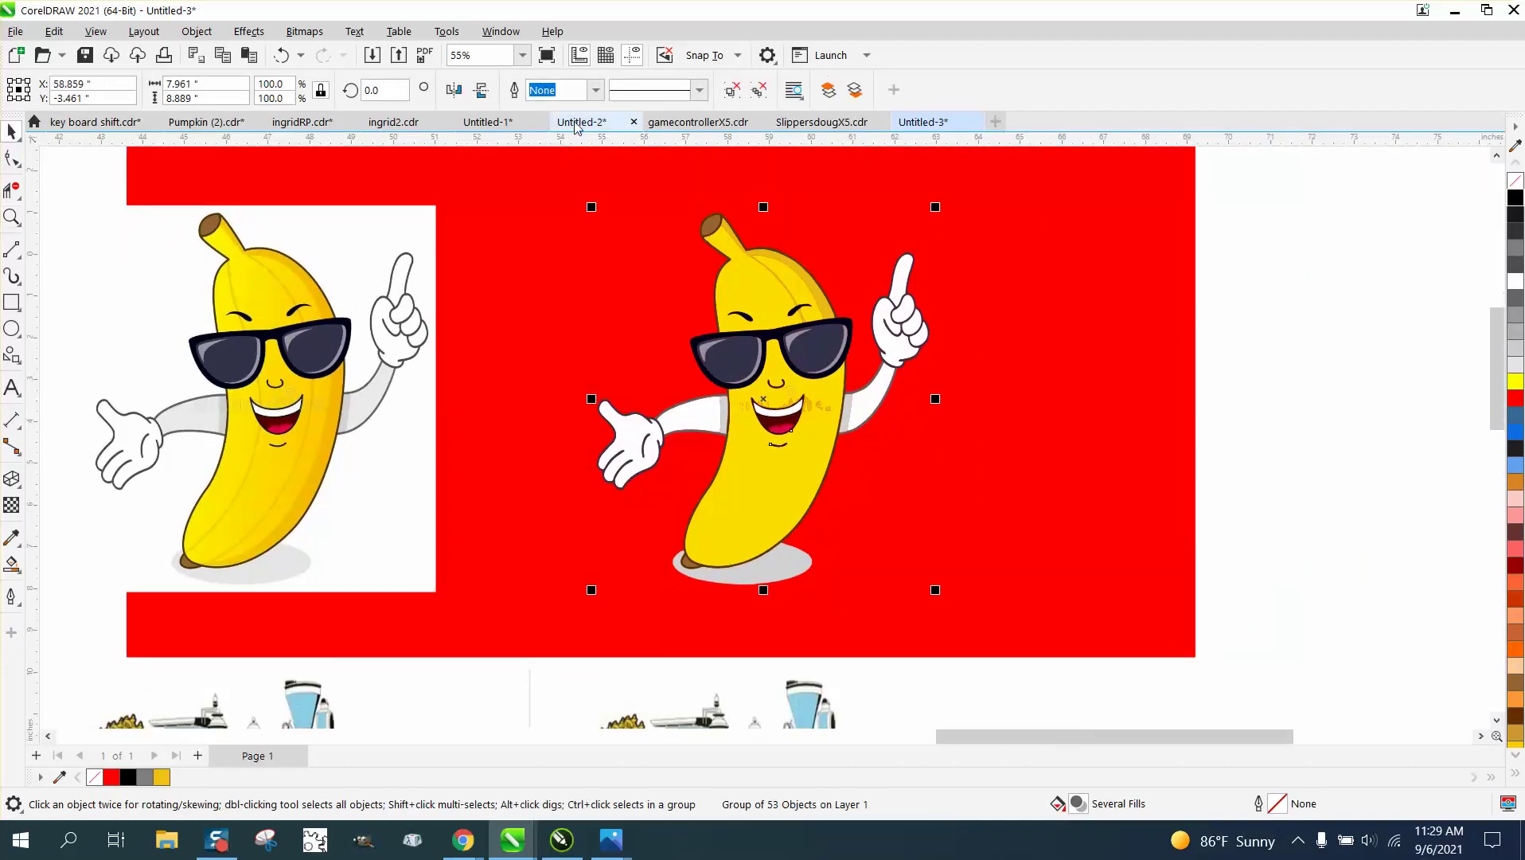
{"action": "left_click", "coordinate": [197, 31]}
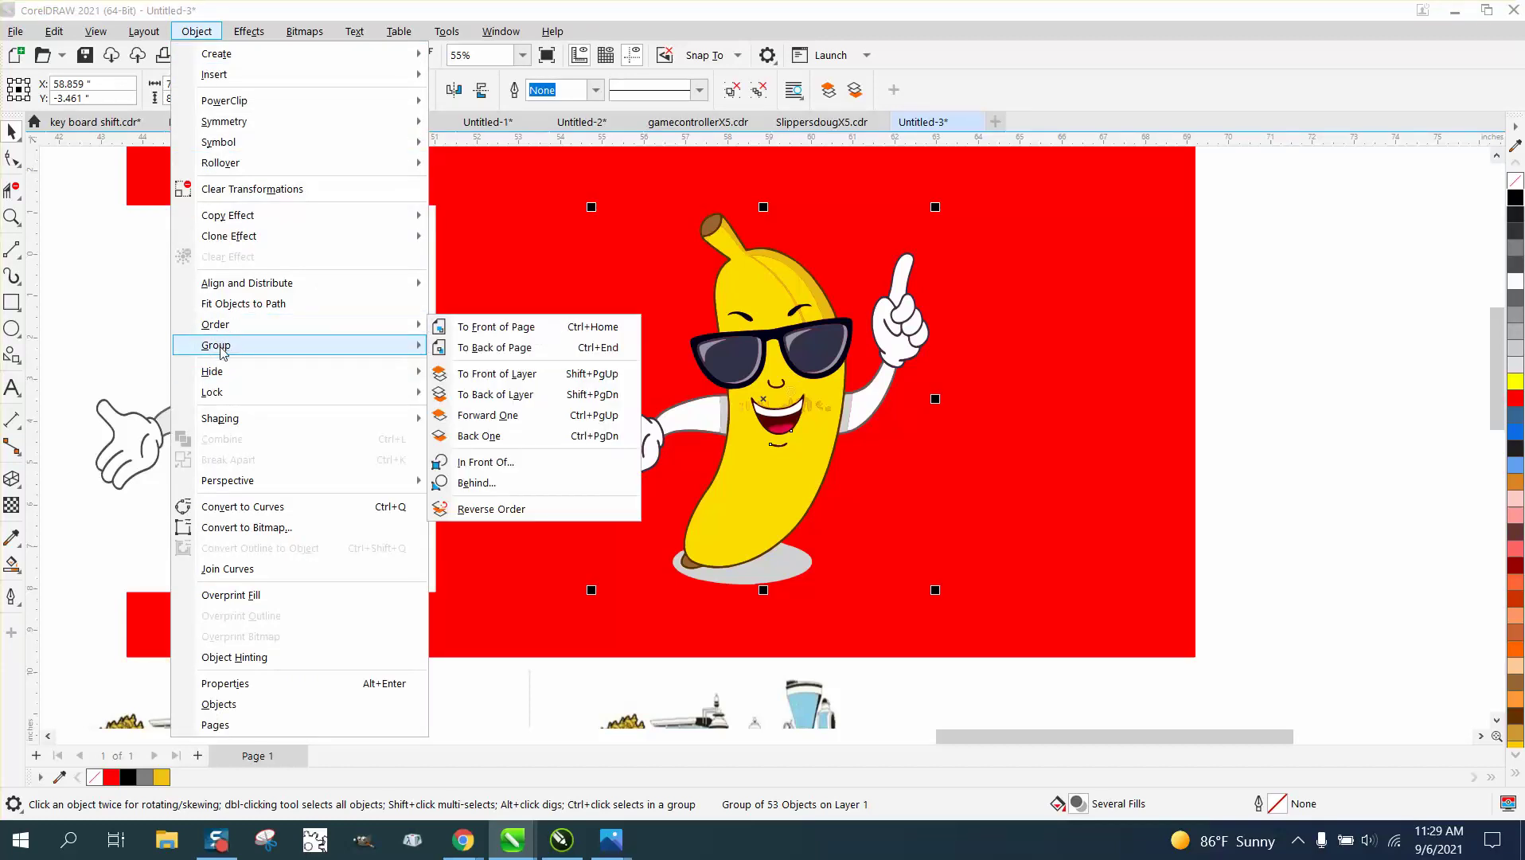
{"action": "left_click", "coordinate": [478, 368]}
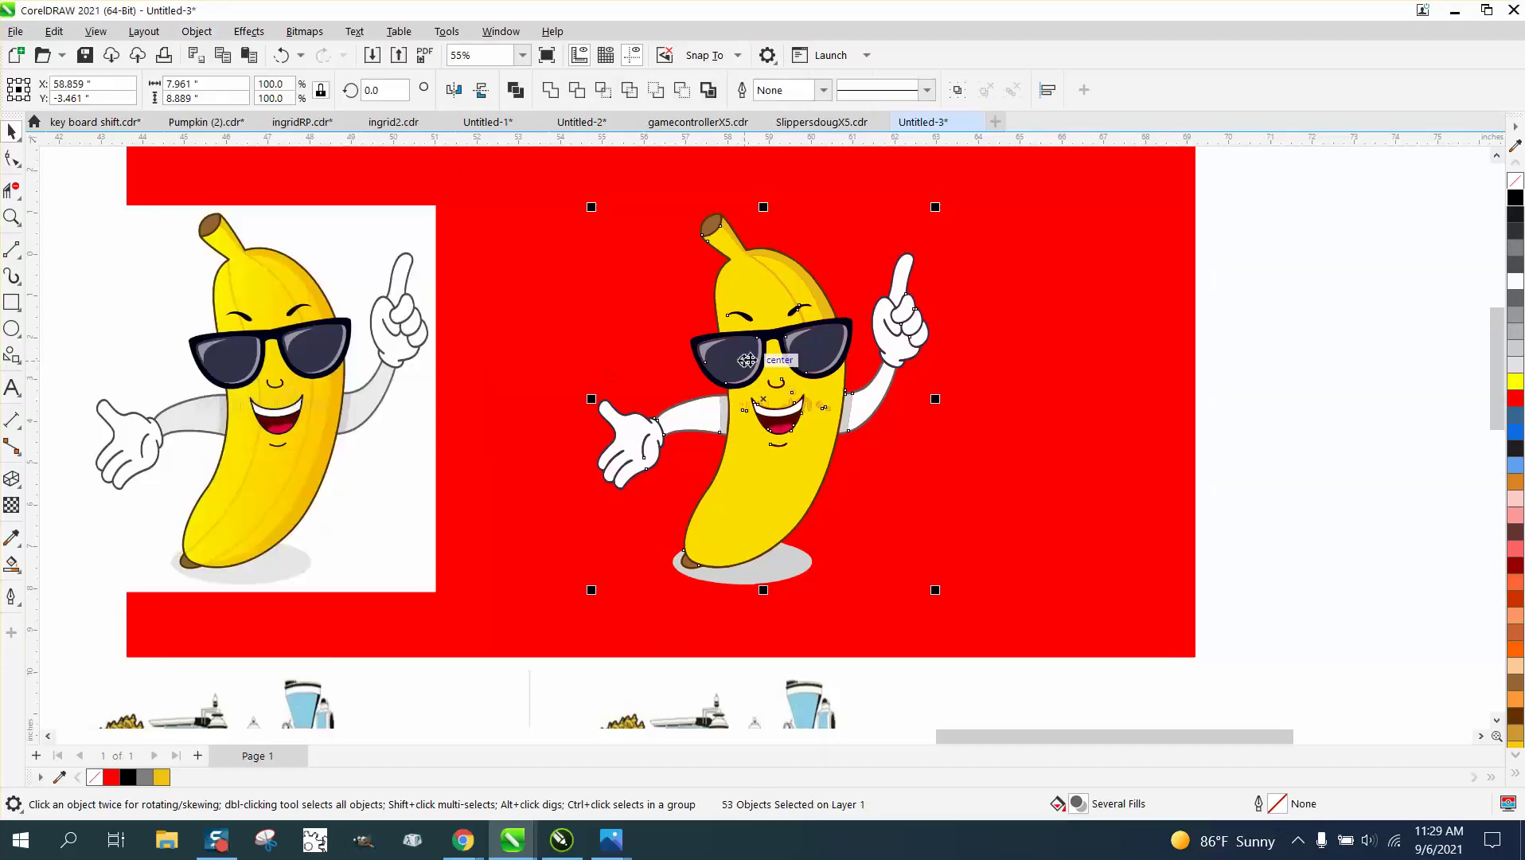
- Create a boundary silhouette of the banana, shift it right, and fill it black with no outline
{"action": "left_click", "coordinate": [709, 90]}
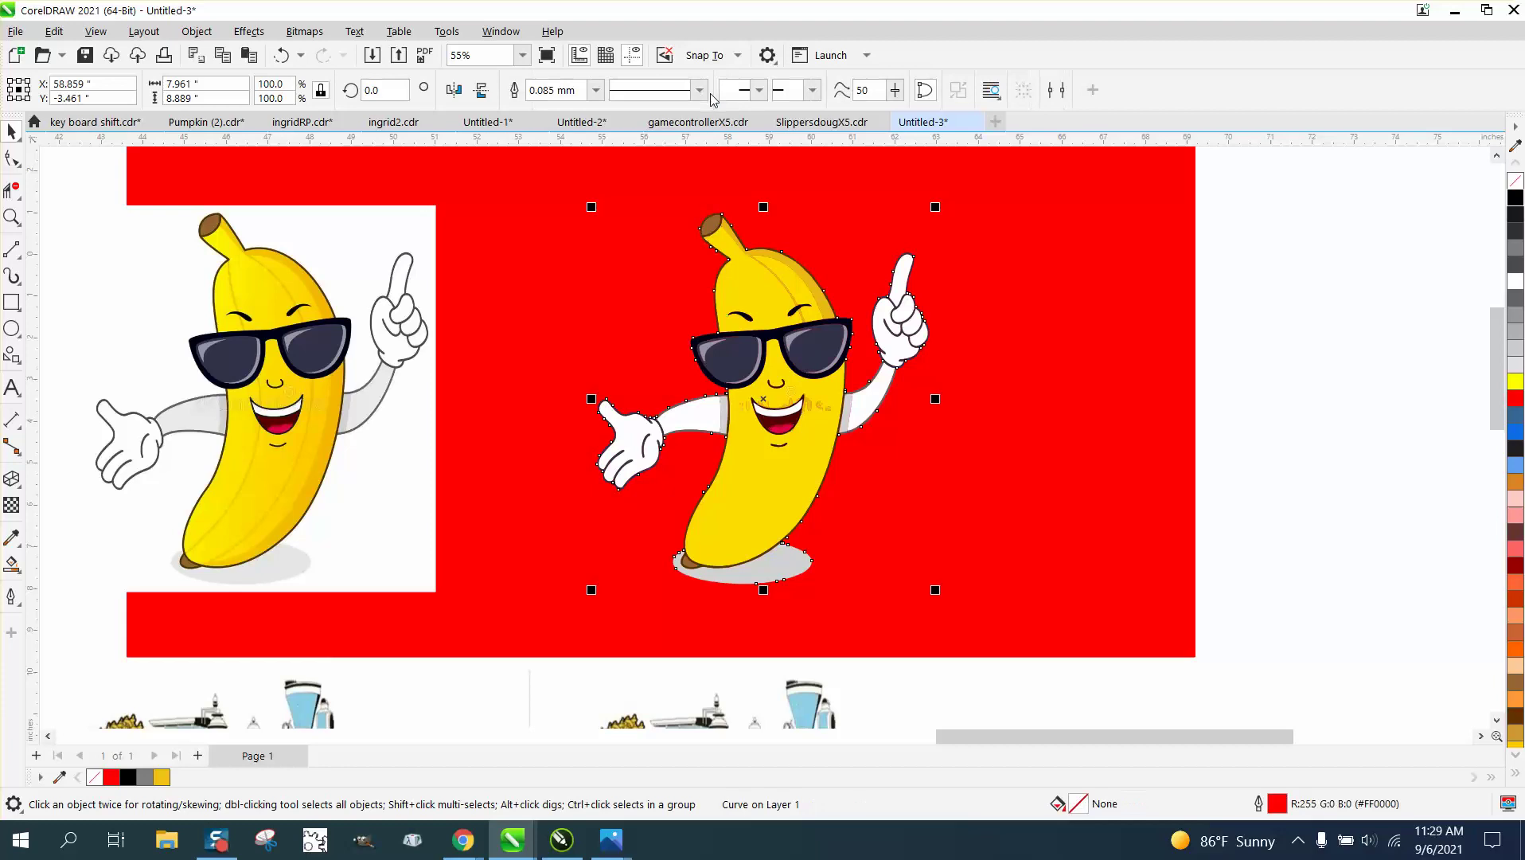
{"action": "key", "text": "Right"}
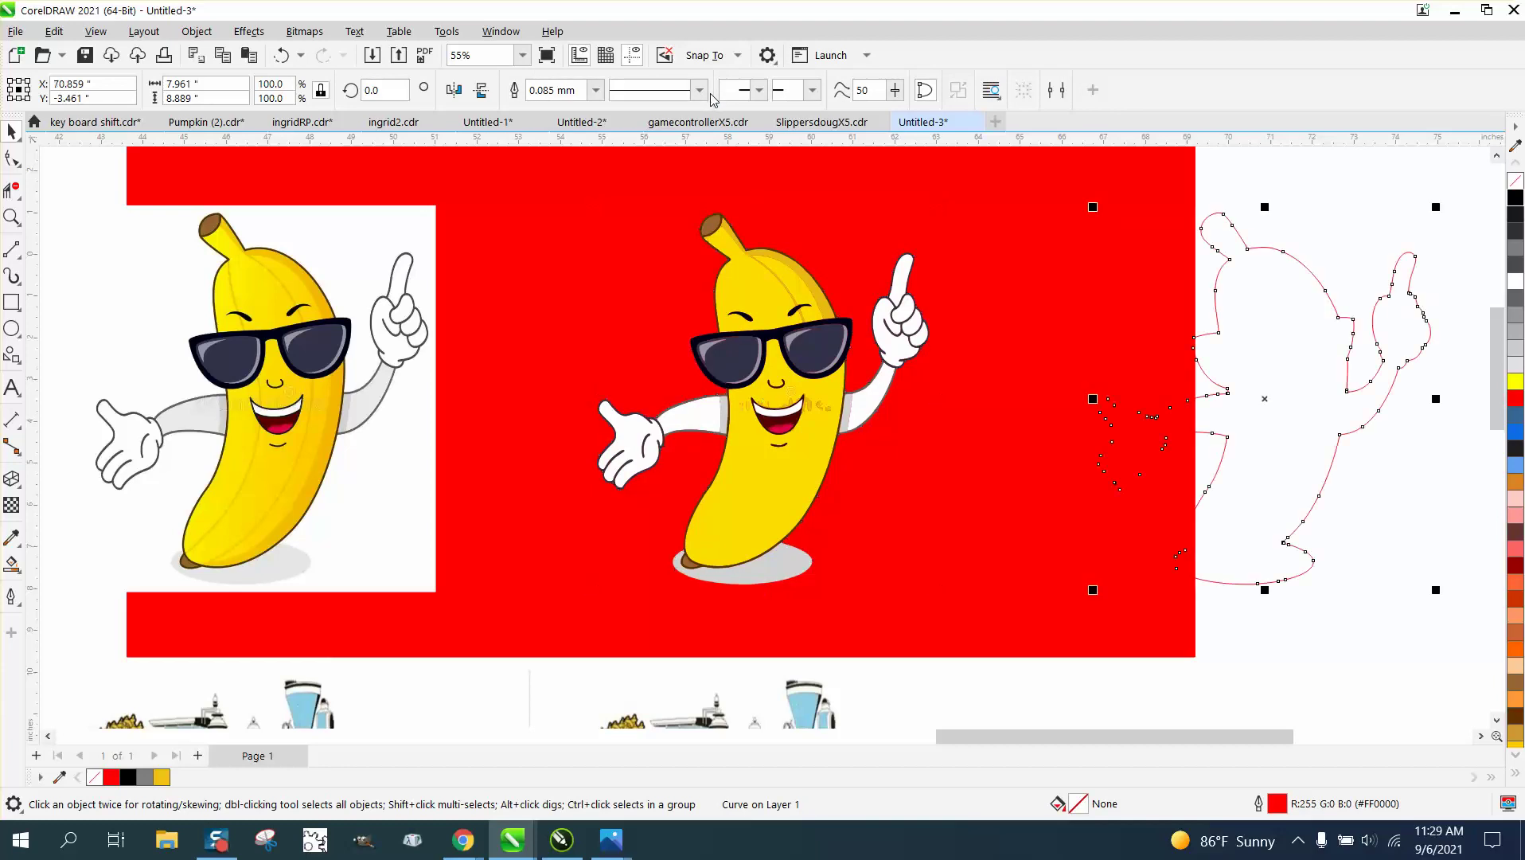
{"action": "key", "text": "Right"}
{"action": "scroll", "coordinate": [601, 223], "scroll_direction": "down", "scroll_amount": 2}
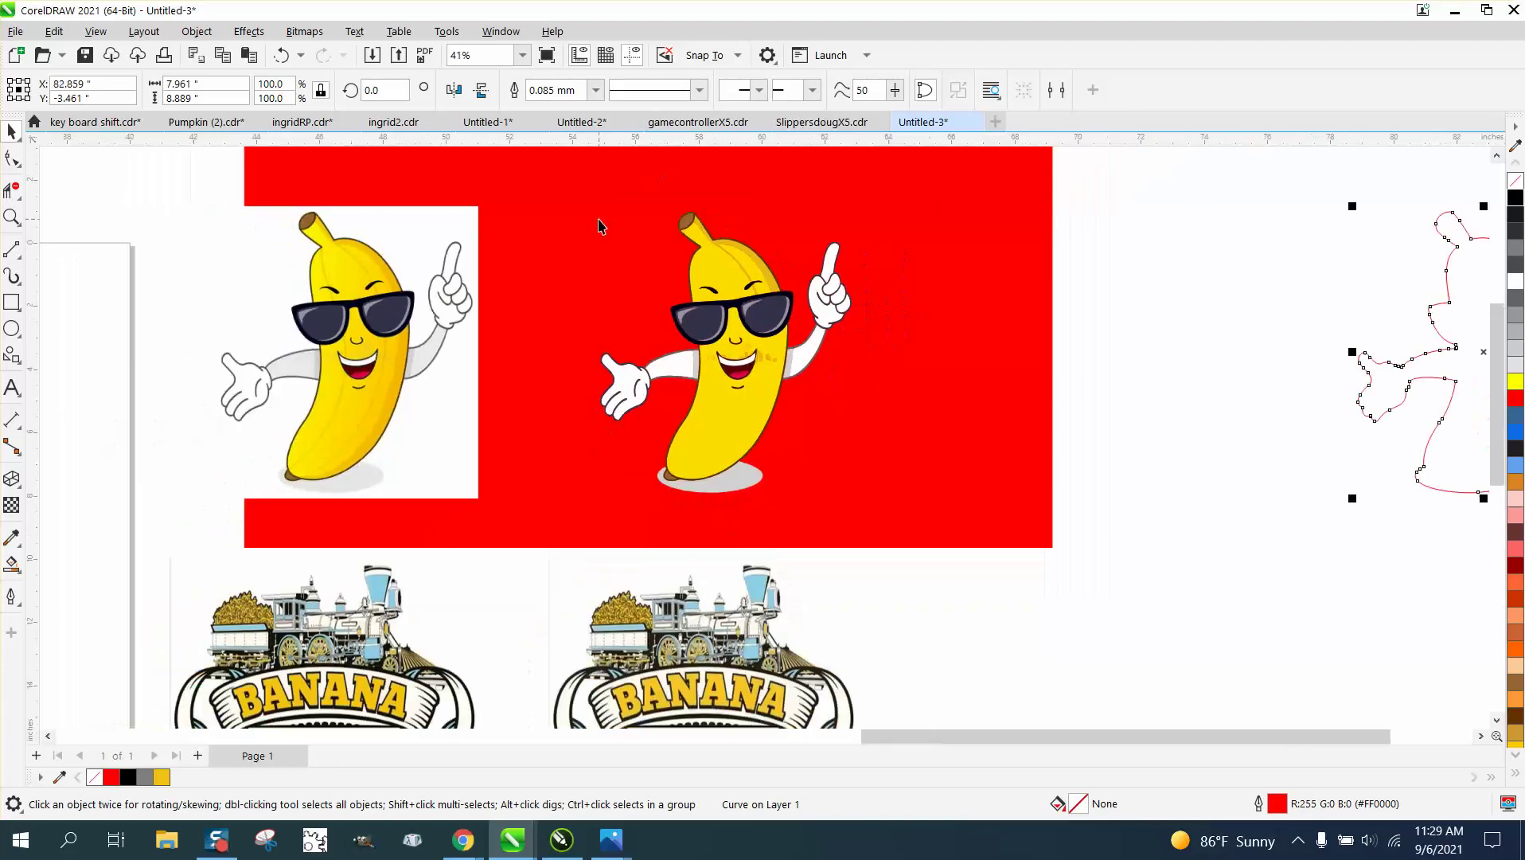
{"action": "left_click", "coordinate": [1519, 199]}
{"action": "right_click", "coordinate": [1514, 182]}
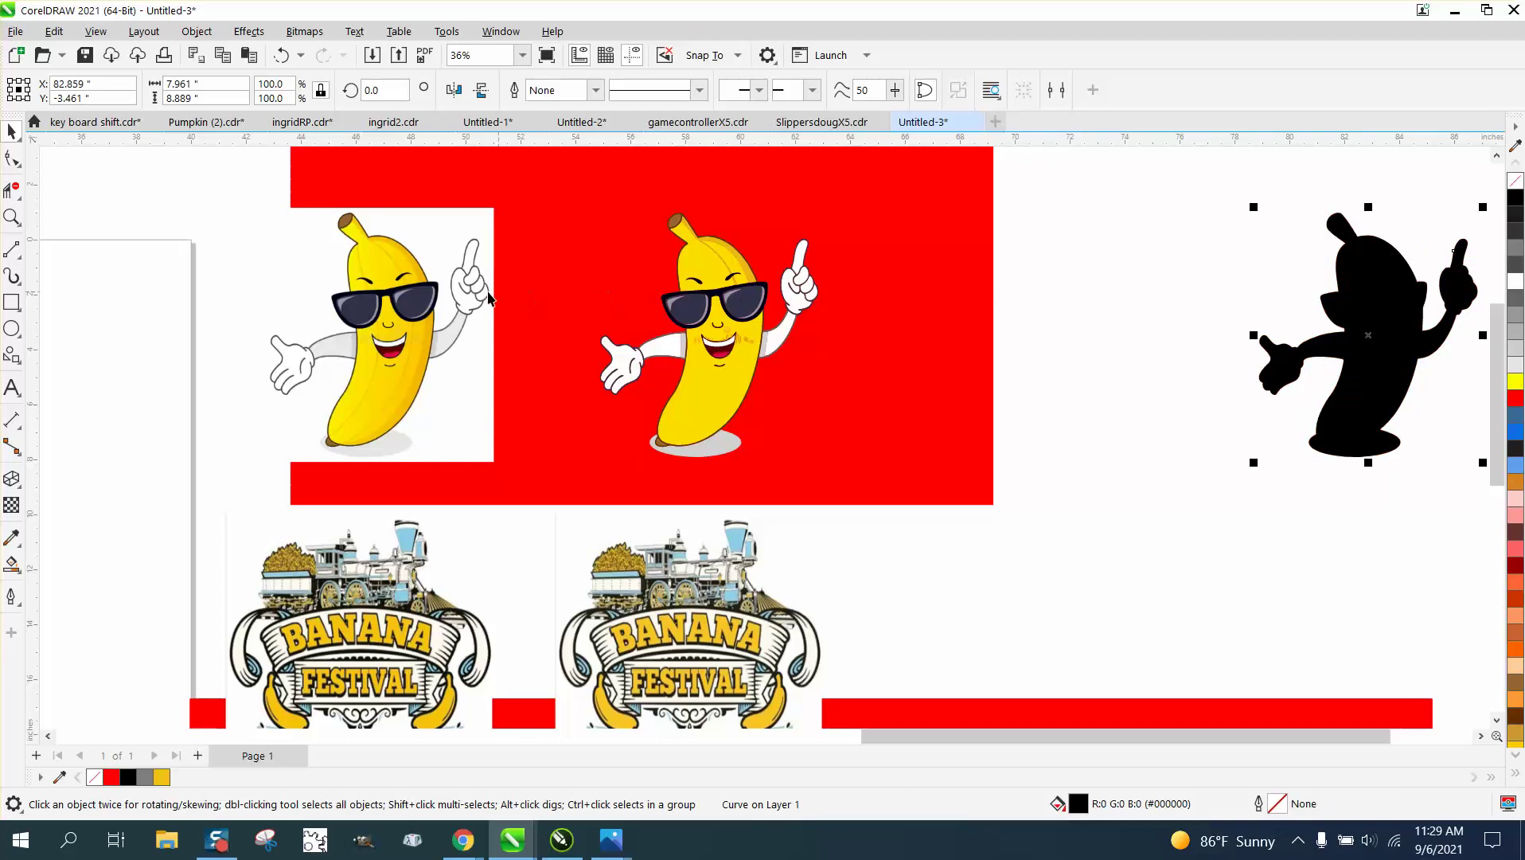
{"action": "left_click", "coordinate": [445, 294]}
- Nudge the banana picture under the silhouette and isolate the colour banana bitmap on the red rectangle
{"action": "key", "text": "Right"}
{"action": "key", "text": "Right"}
{"action": "key", "text": "Right"}
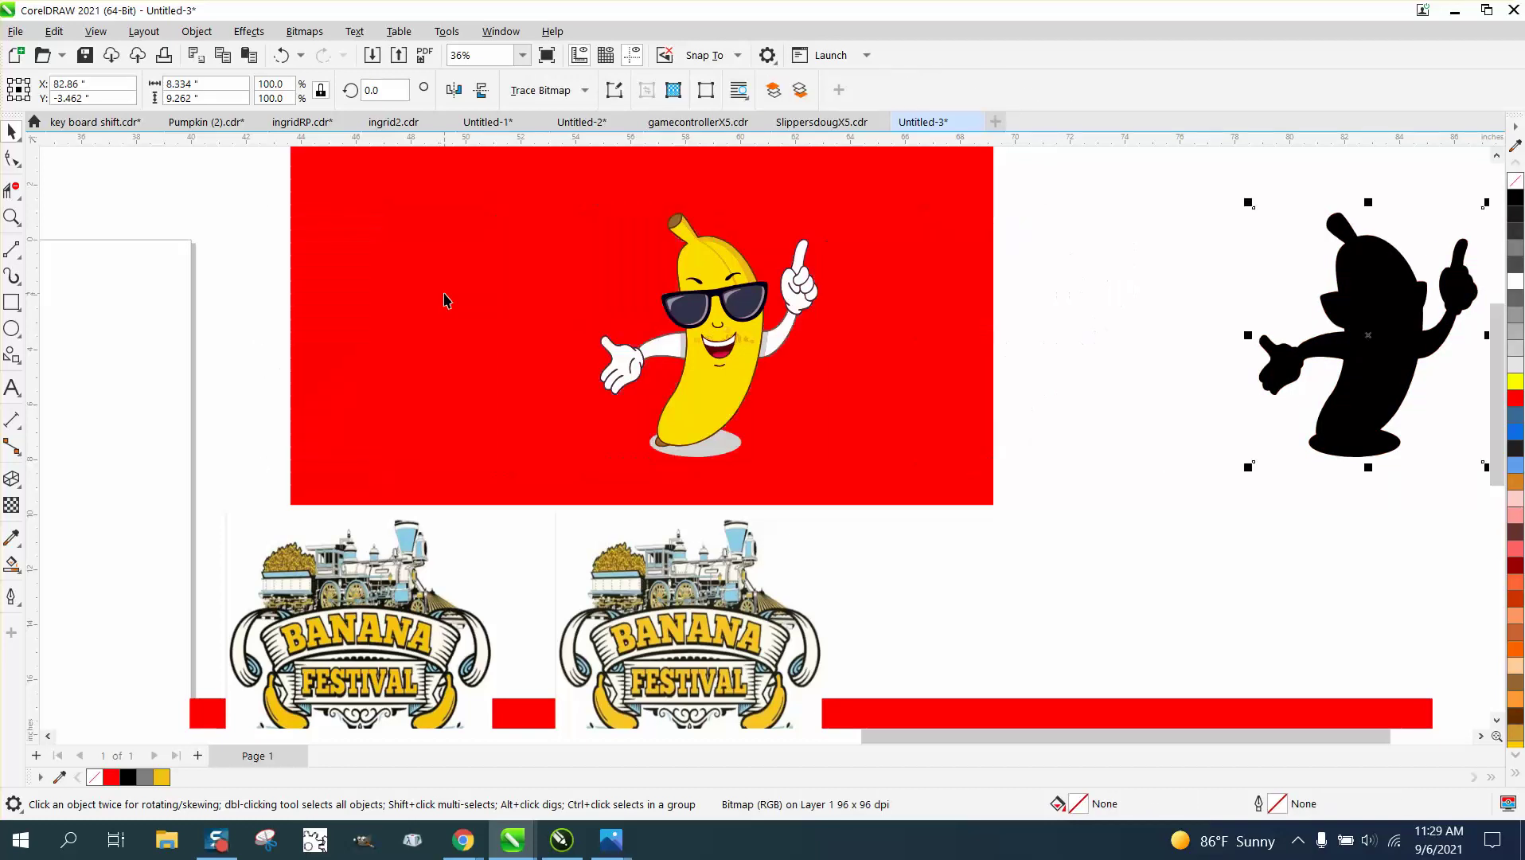
{"action": "scroll", "coordinate": [675, 336], "scroll_direction": "down", "scroll_amount": 1}
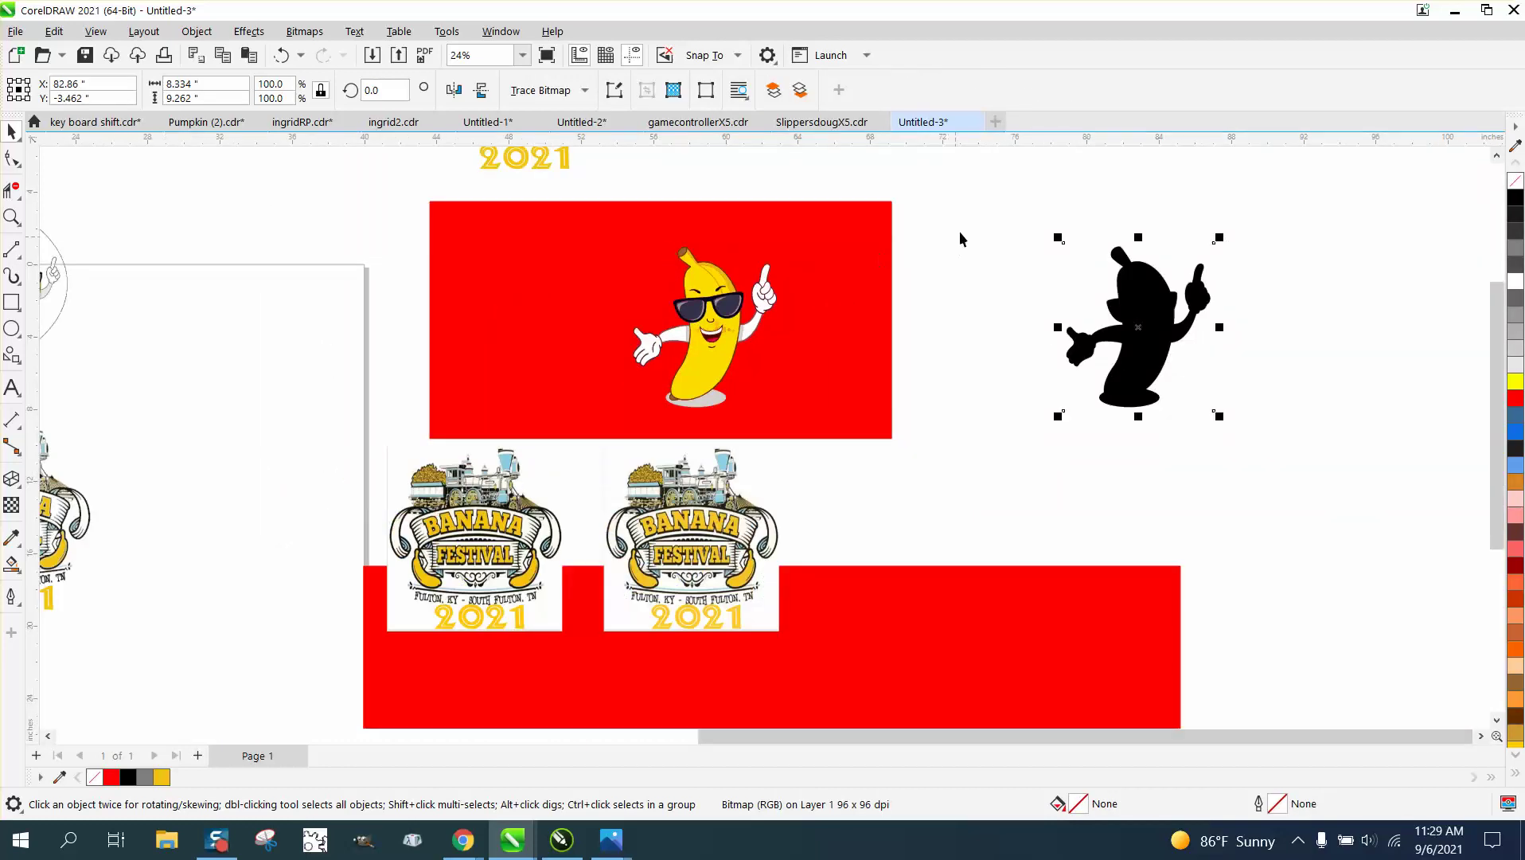
{"action": "left_click_drag", "start_coordinate": [970, 211], "coordinate": [1350, 484]}
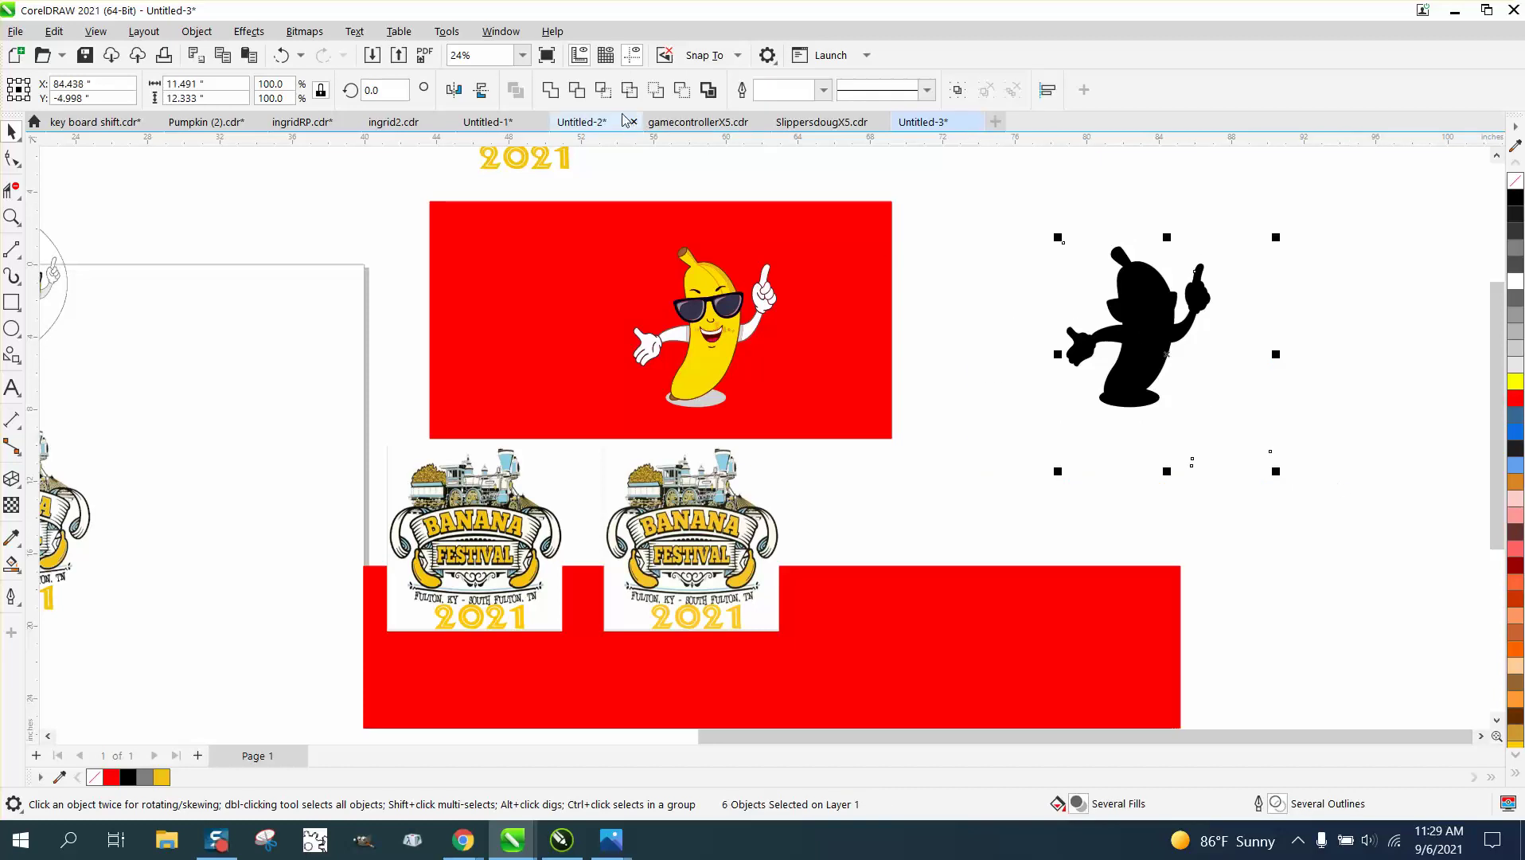
{"action": "left_click", "coordinate": [604, 94]}
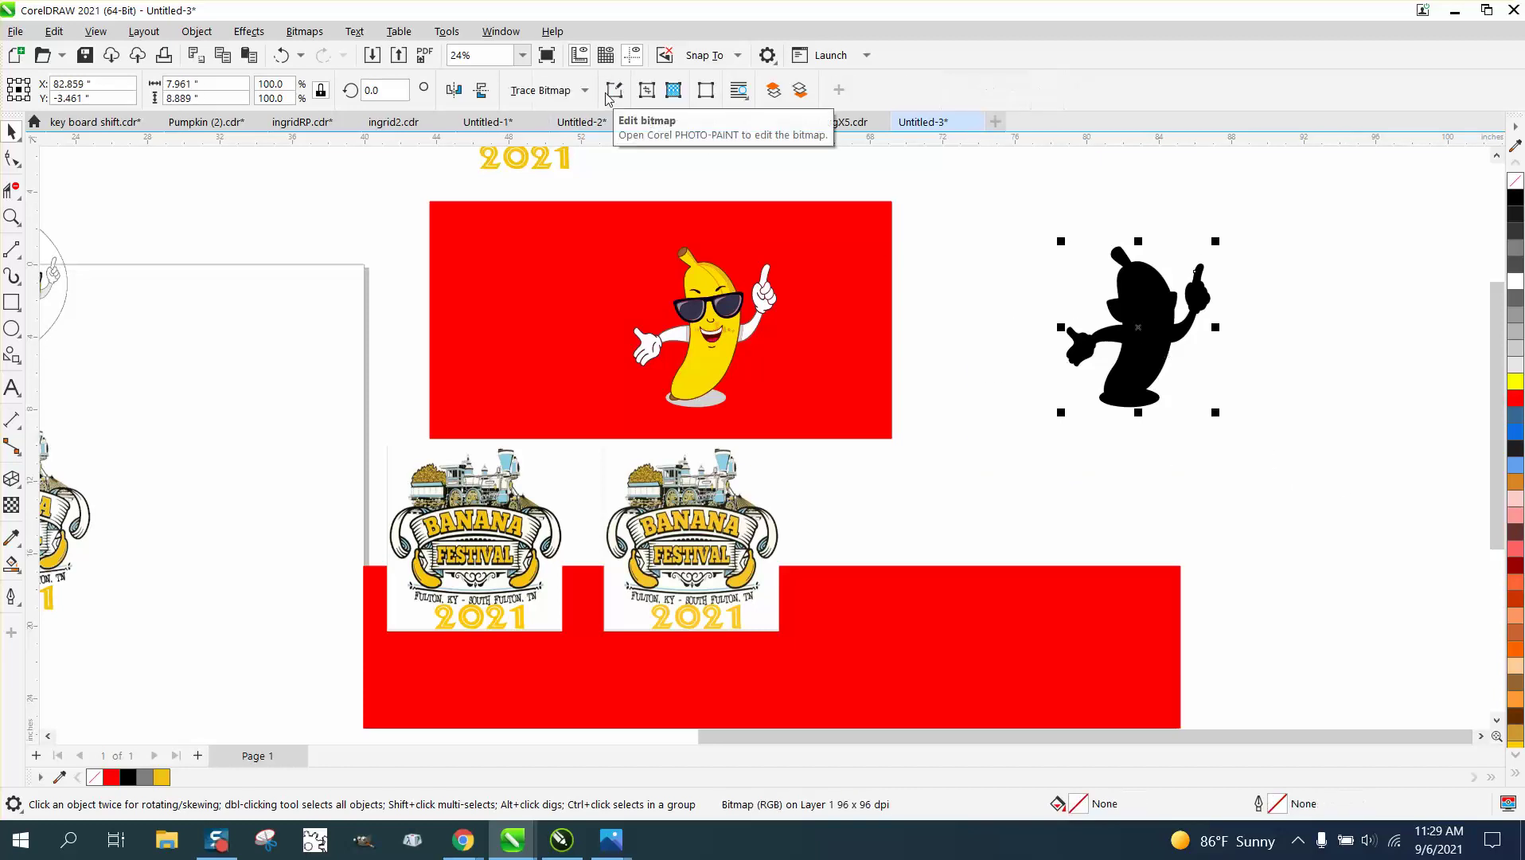
{"action": "key", "text": "shift+Right"}
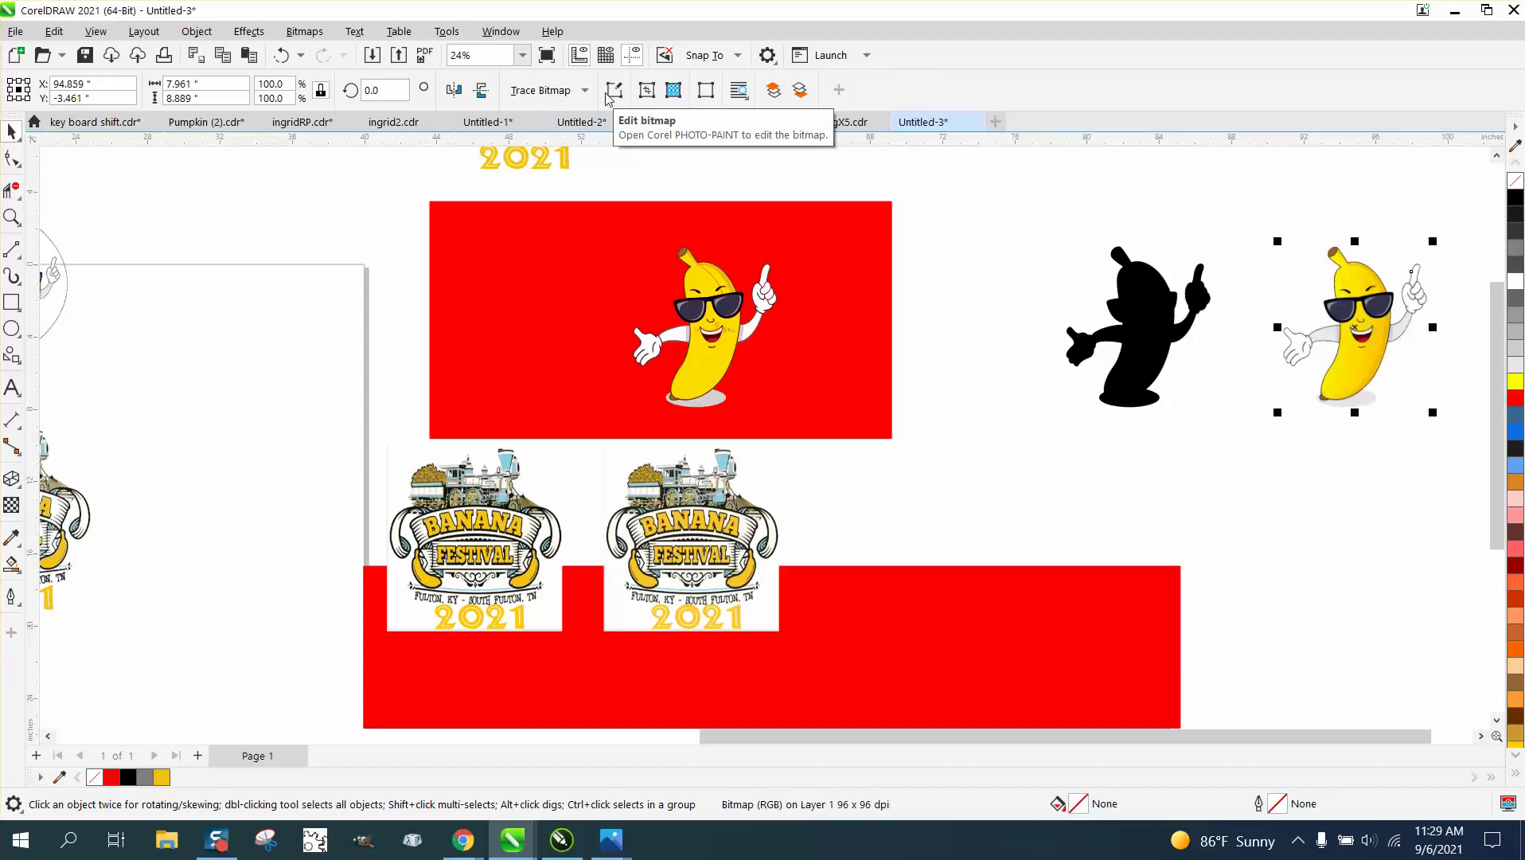
{"action": "key", "text": "shift+Left"}
{"action": "key", "text": "shift+Left"}
{"action": "key", "text": "shift+Left"}
{"action": "key", "text": "shift+Left"}
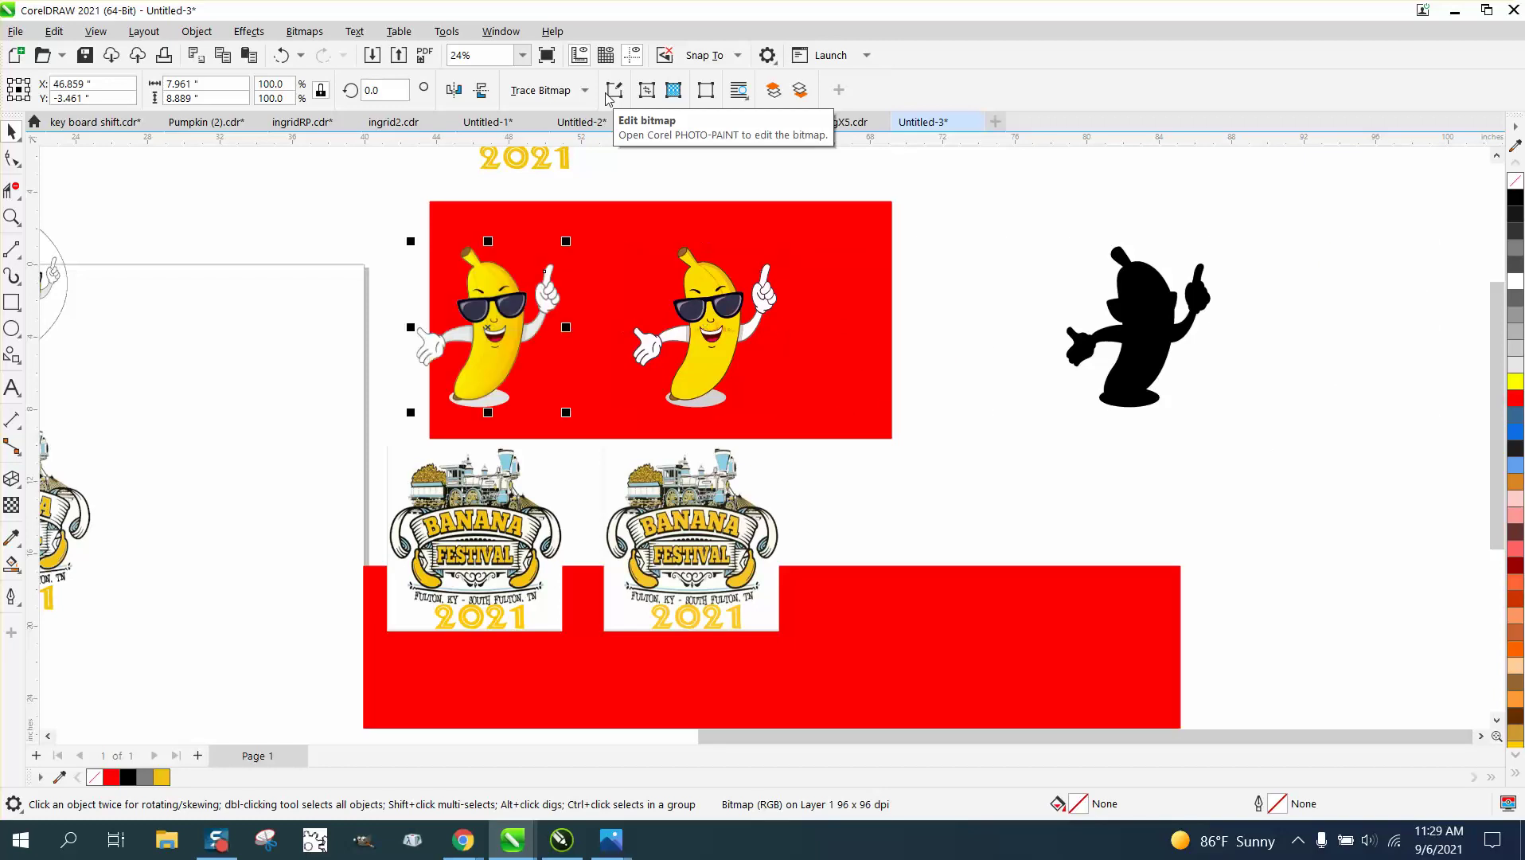
- Move the colour banana beside the Banana Festival logo, shift the oval design, and zoom in
{"action": "scroll", "coordinate": [784, 205], "scroll_direction": "down", "scroll_amount": 2}
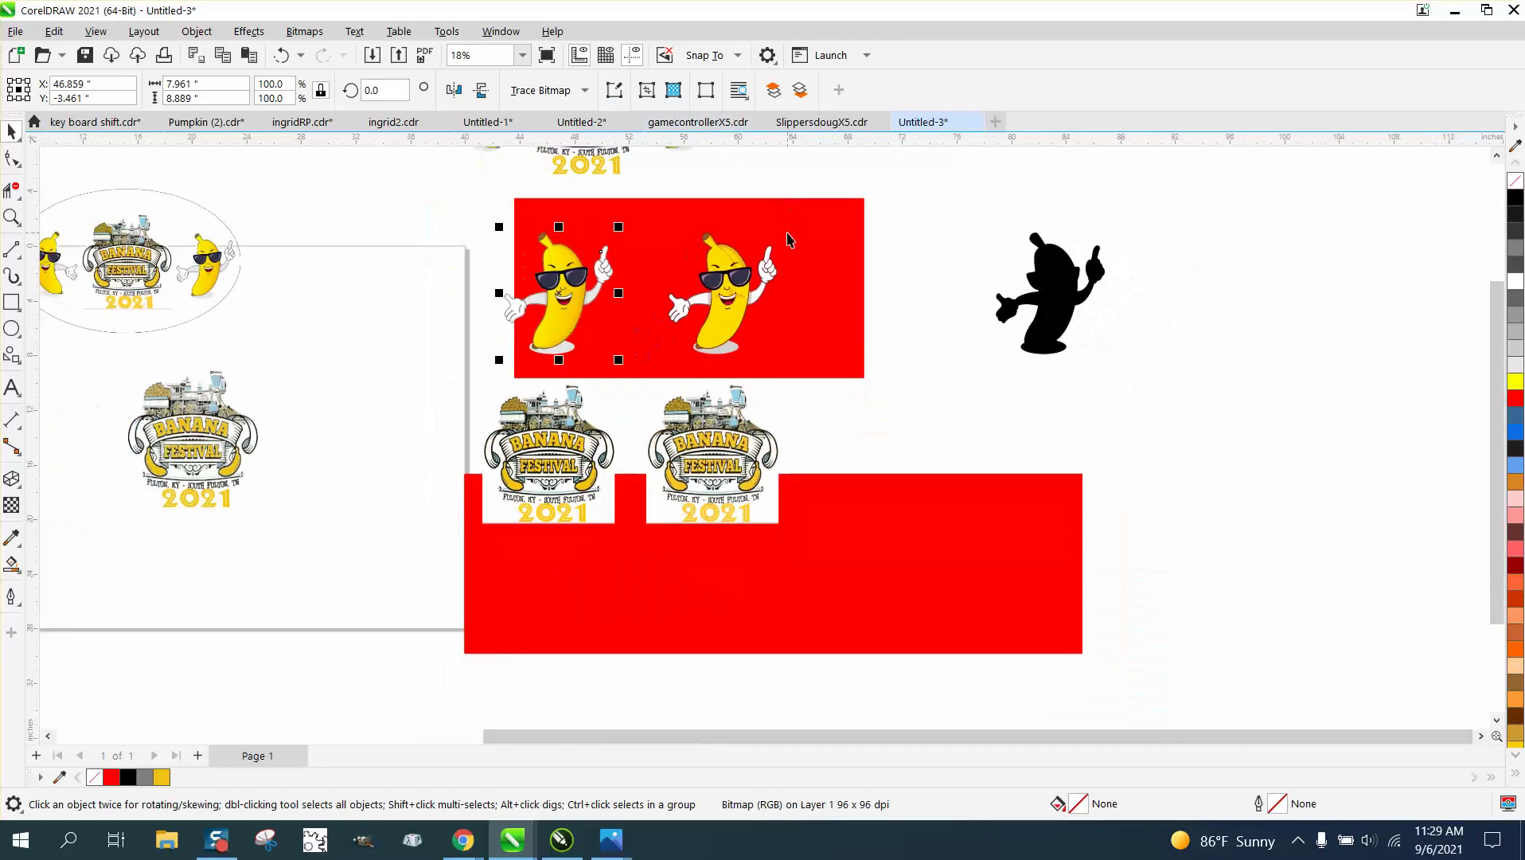
{"action": "left_click_drag", "start_coordinate": [537, 270], "coordinate": [300, 403]}
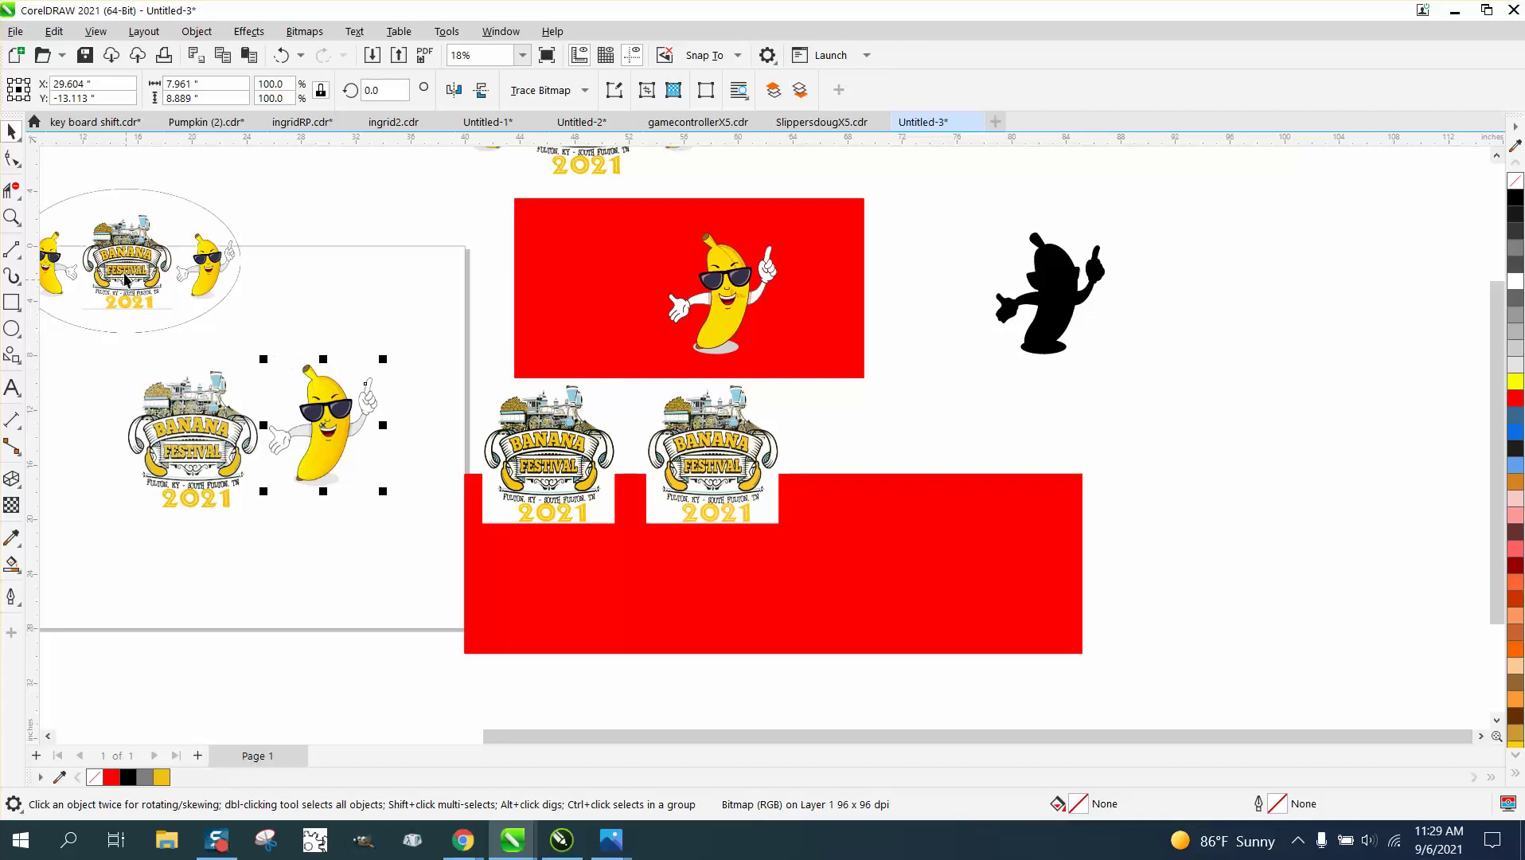
{"action": "left_click_drag", "start_coordinate": [125, 279], "coordinate": [233, 306]}
{"action": "key", "text": "z"}
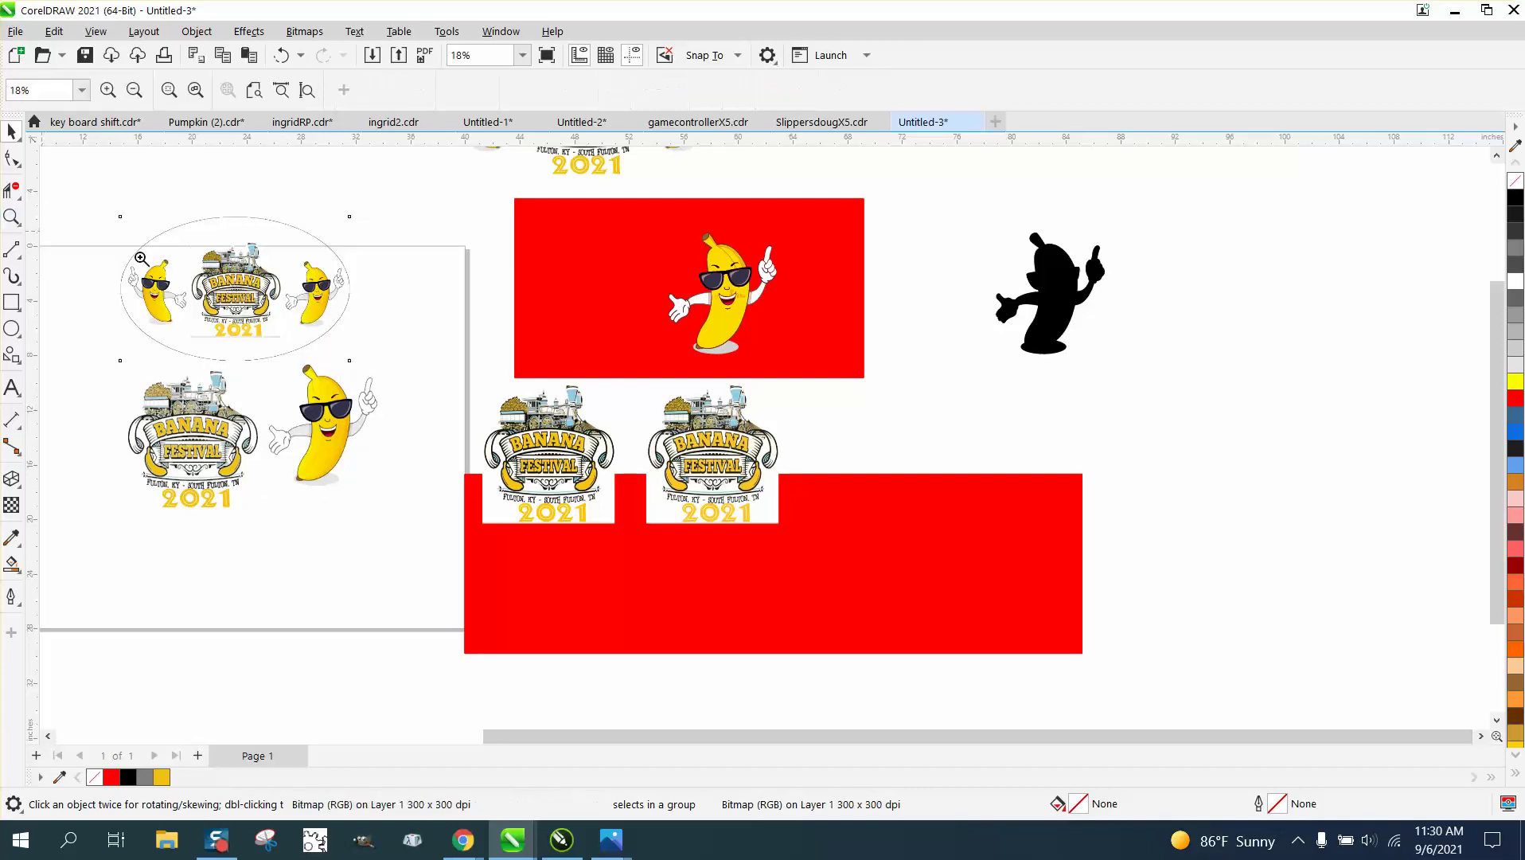
{"action": "left_click_drag", "start_coordinate": [85, 240], "coordinate": [528, 545]}
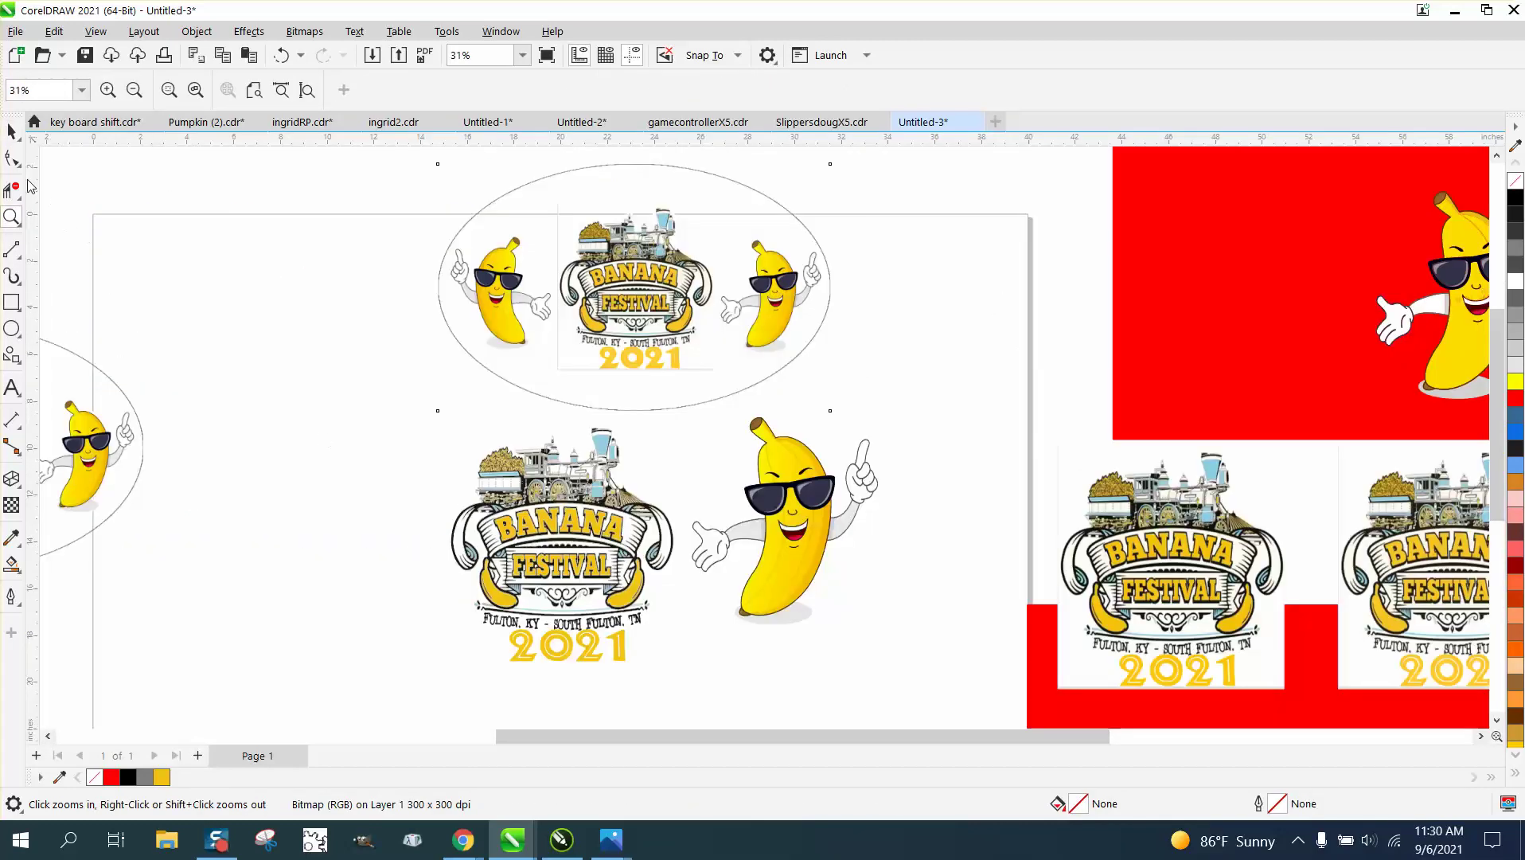
{"action": "left_click", "coordinate": [12, 132]}
{"action": "left_click", "coordinate": [872, 451]}
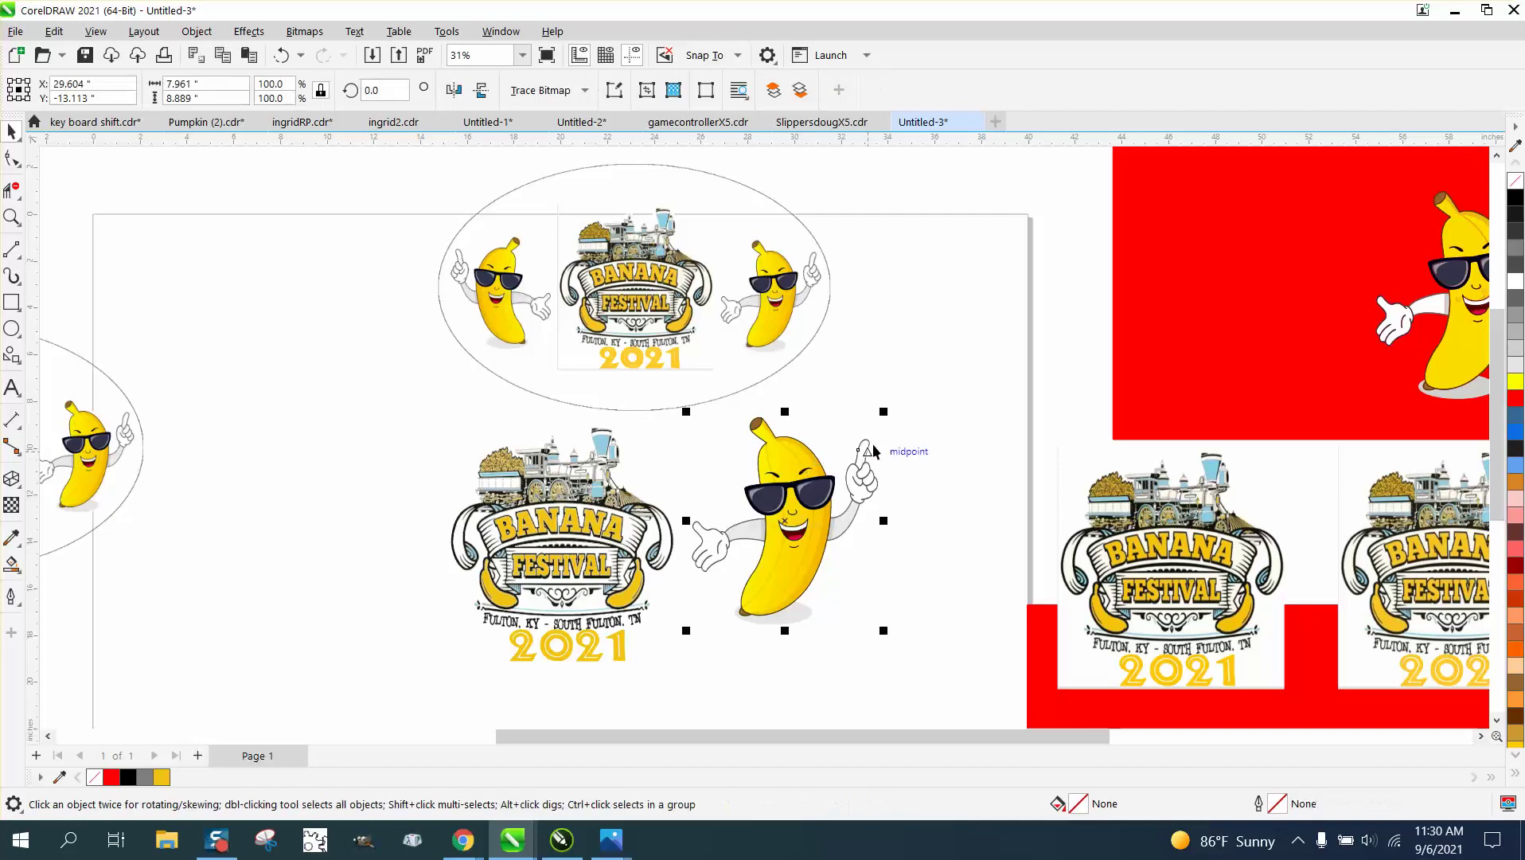
- Scale the banana to 56.5% and the Banana Festival logo to 73.3%
{"action": "left_click_drag", "start_coordinate": [886, 413], "coordinate": [835, 506]}
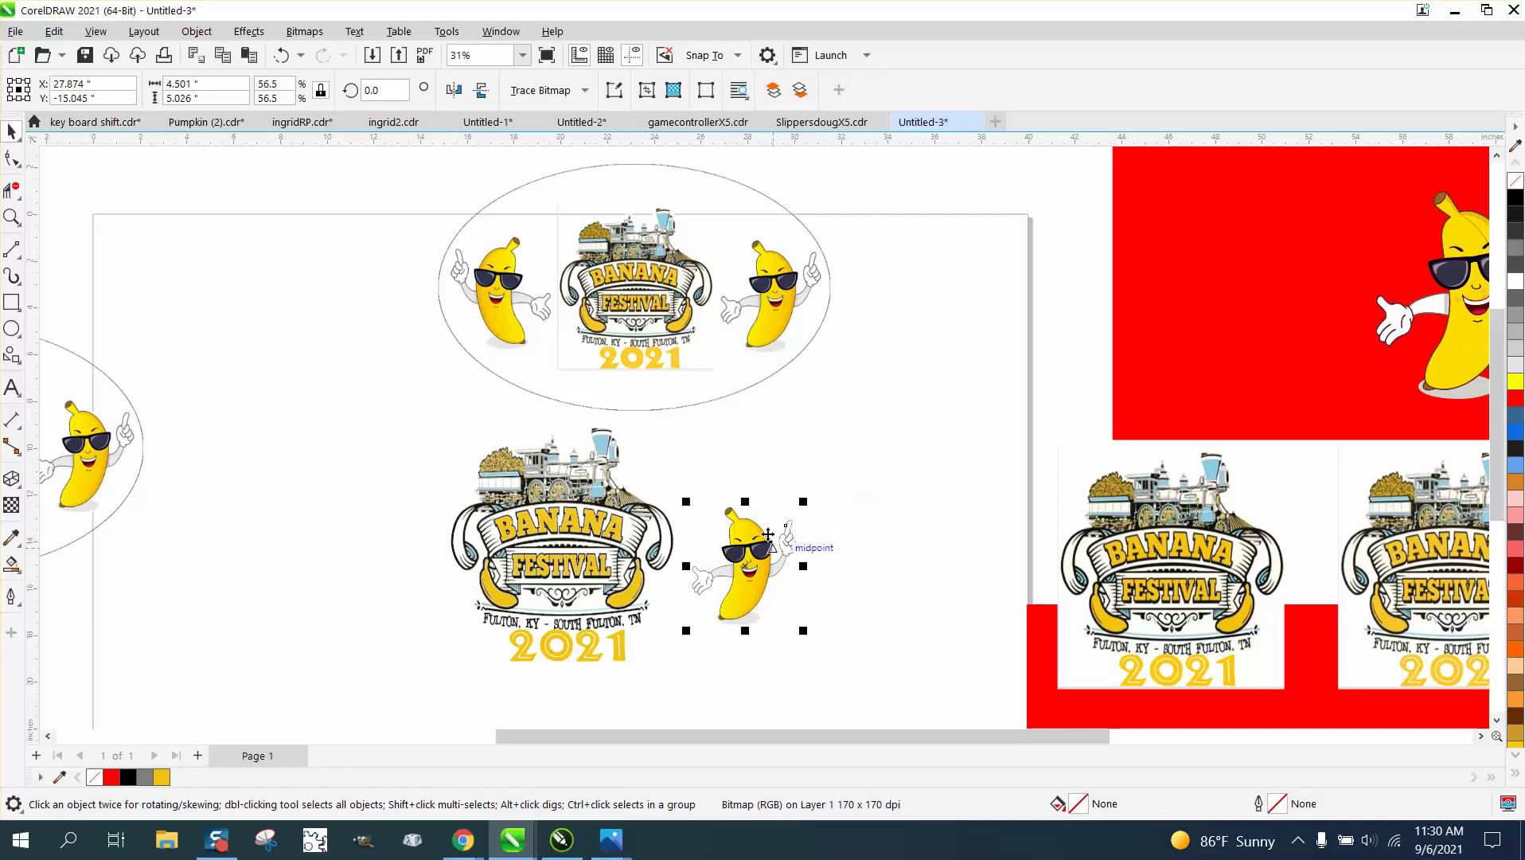
{"action": "left_click", "coordinate": [665, 333]}
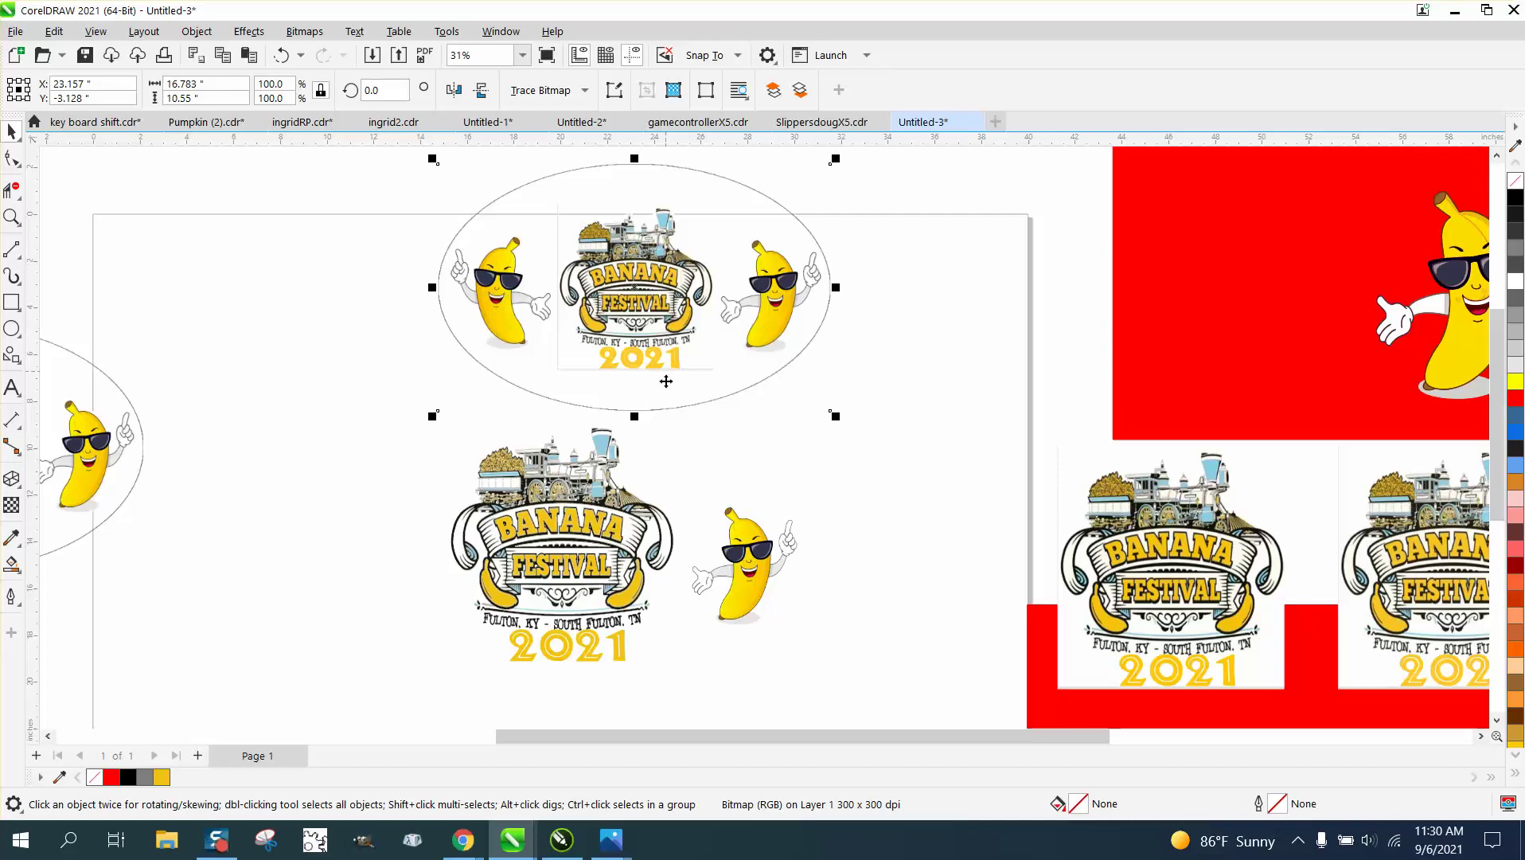
{"action": "left_click", "coordinate": [597, 481]}
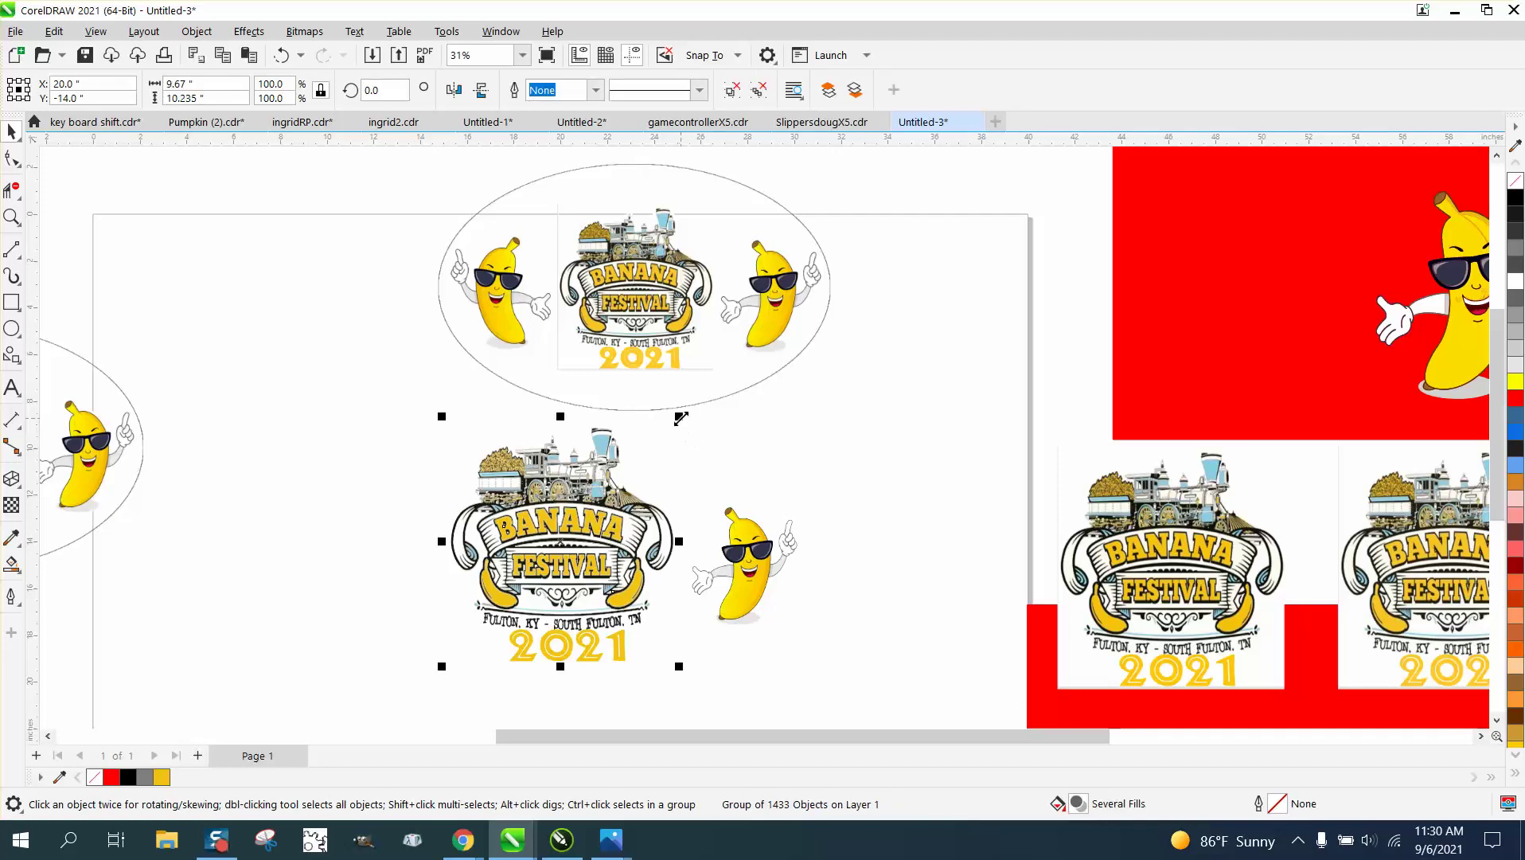
{"action": "left_click_drag", "start_coordinate": [681, 418], "coordinate": [619, 480]}
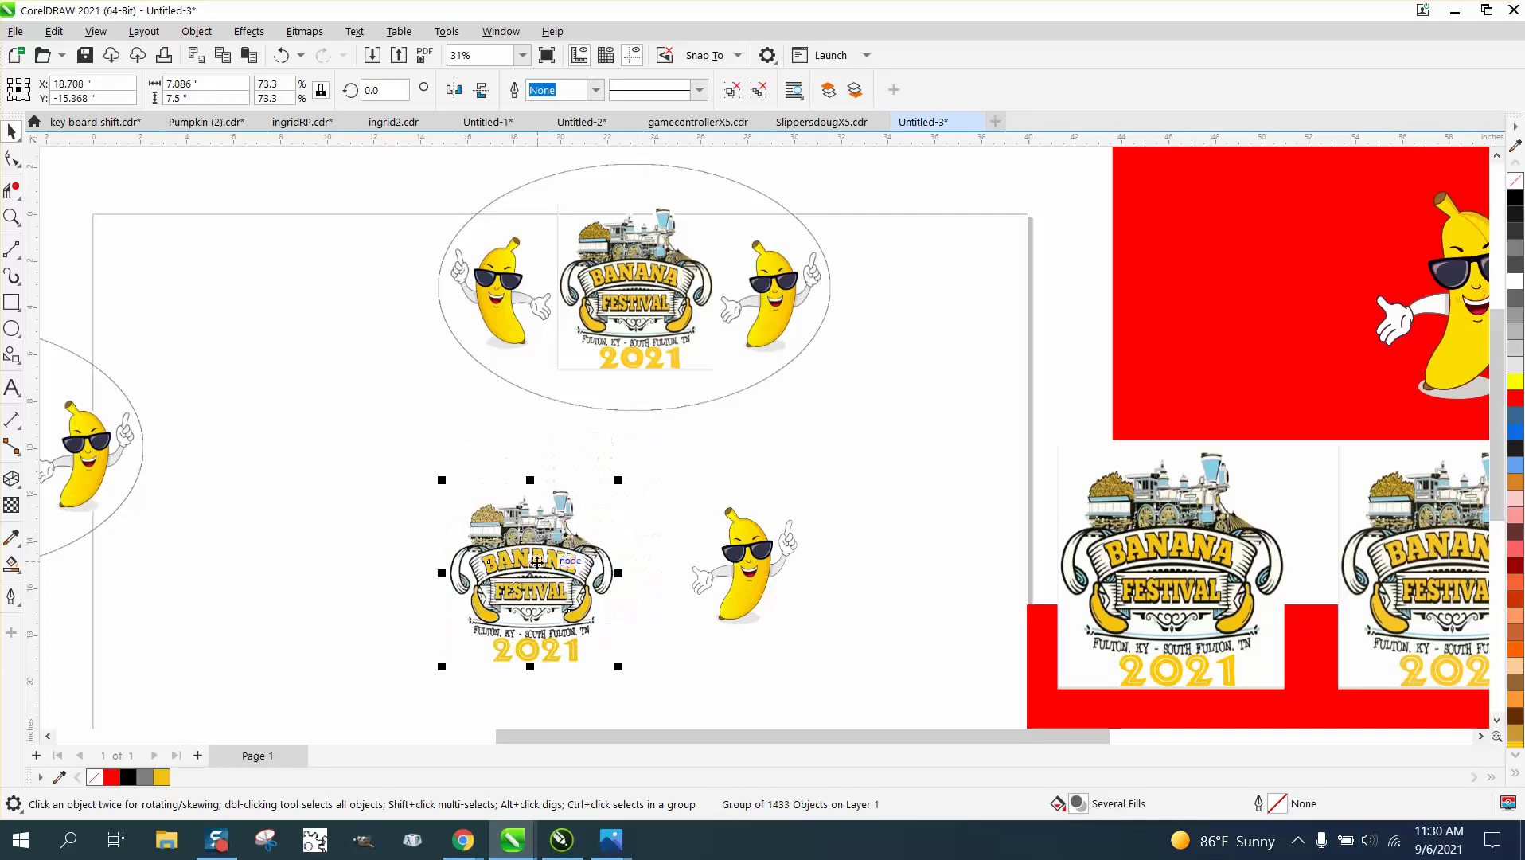
- Snug the banana against the logo, mirror it horizontally, and place it left of the logo
{"action": "left_click_drag", "start_coordinate": [537, 561], "coordinate": [624, 540]}
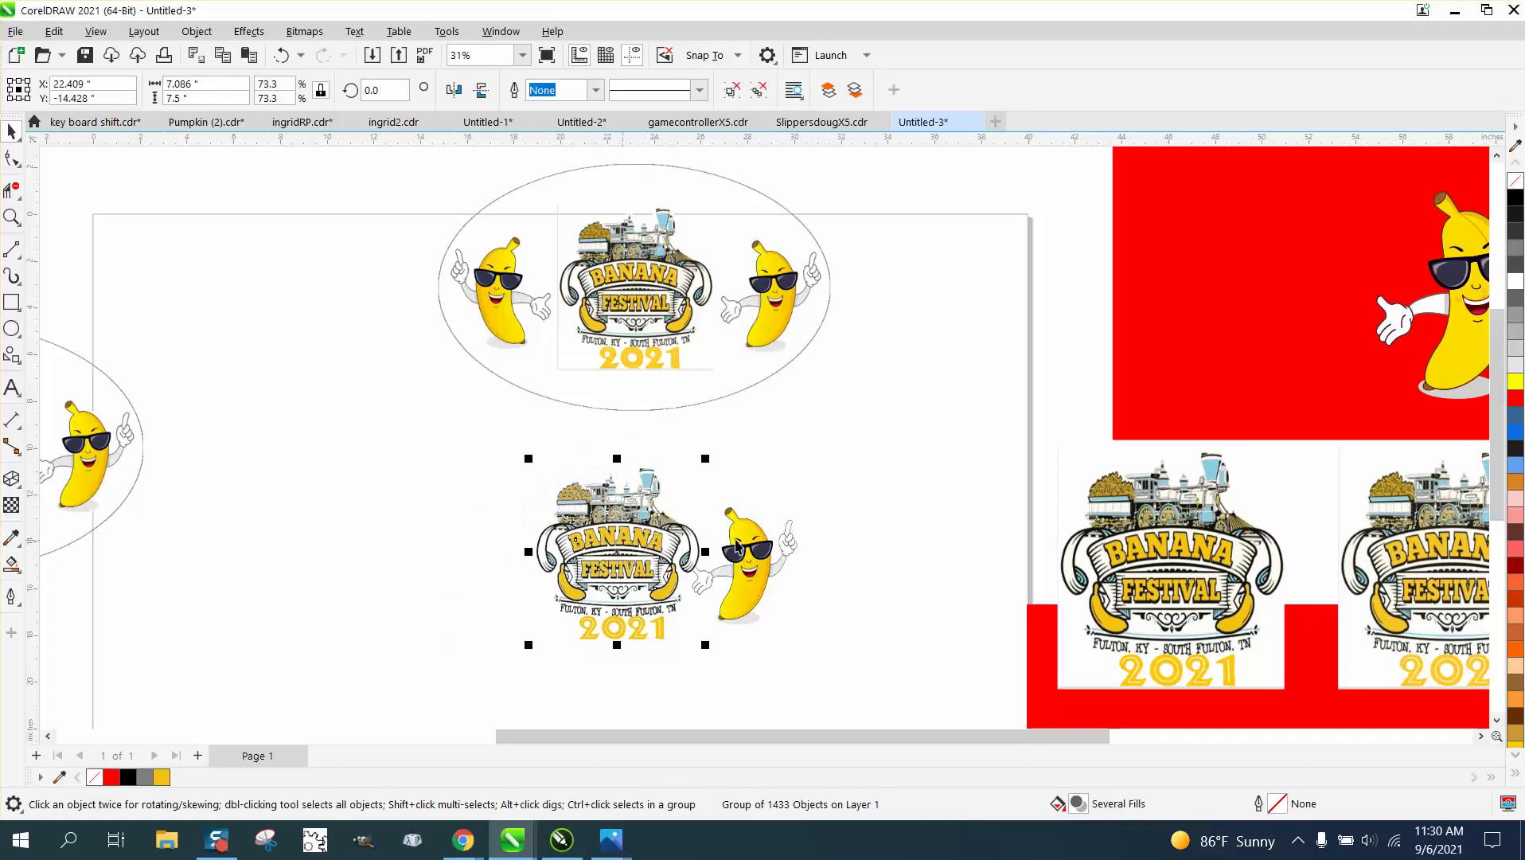
{"action": "mouse_move", "coordinate": [766, 570]}
{"action": "left_mouse_down"}
{"action": "mouse_move", "coordinate": [786, 540]}
{"action": "mouse_move", "coordinate": [808, 566]}
{"action": "left_mouse_up"}
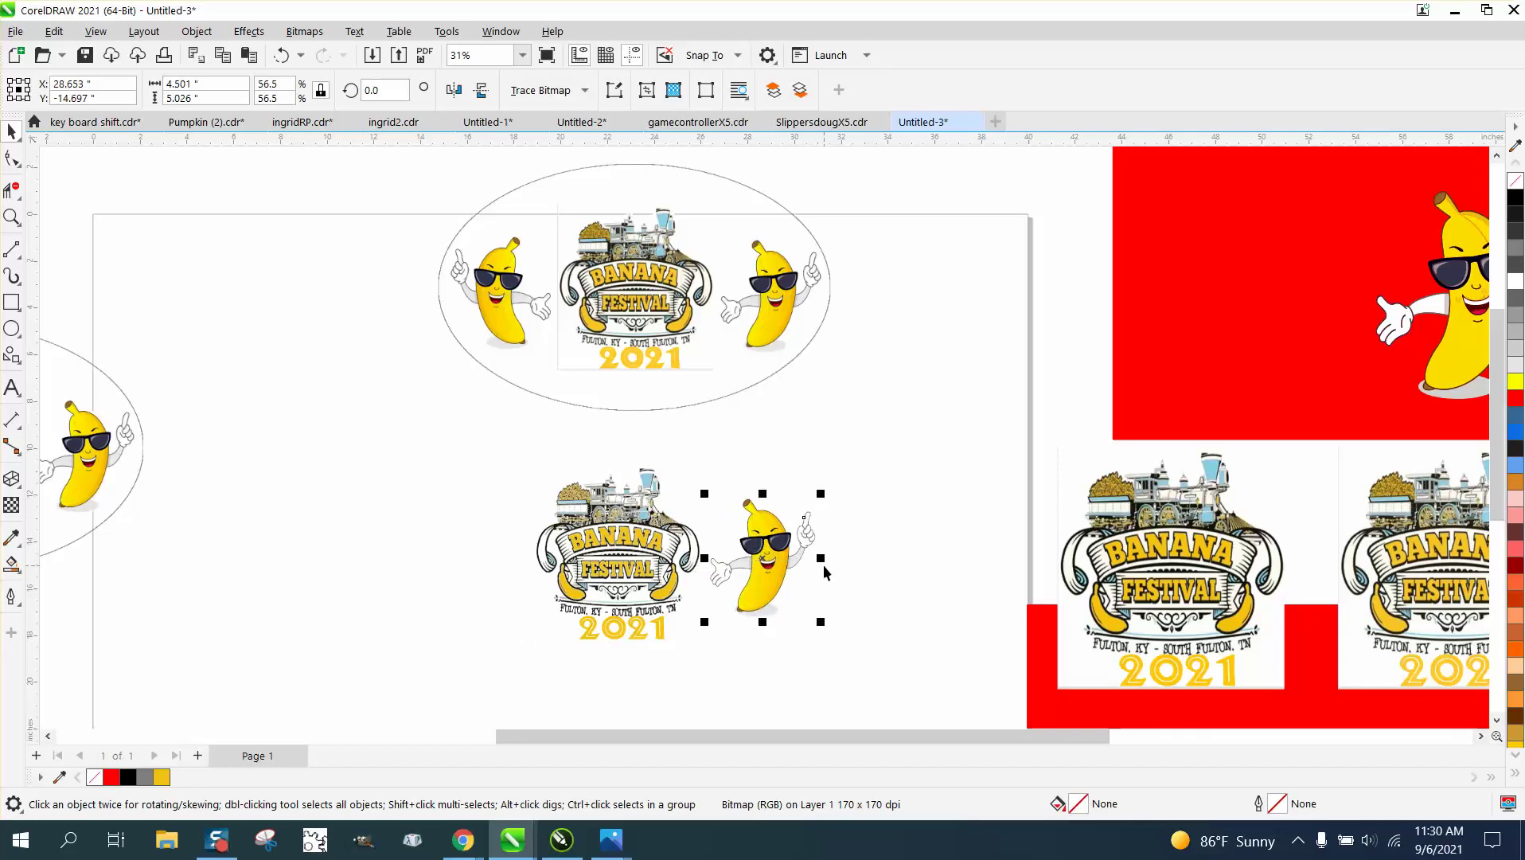
{"action": "left_click", "coordinate": [449, 91]}
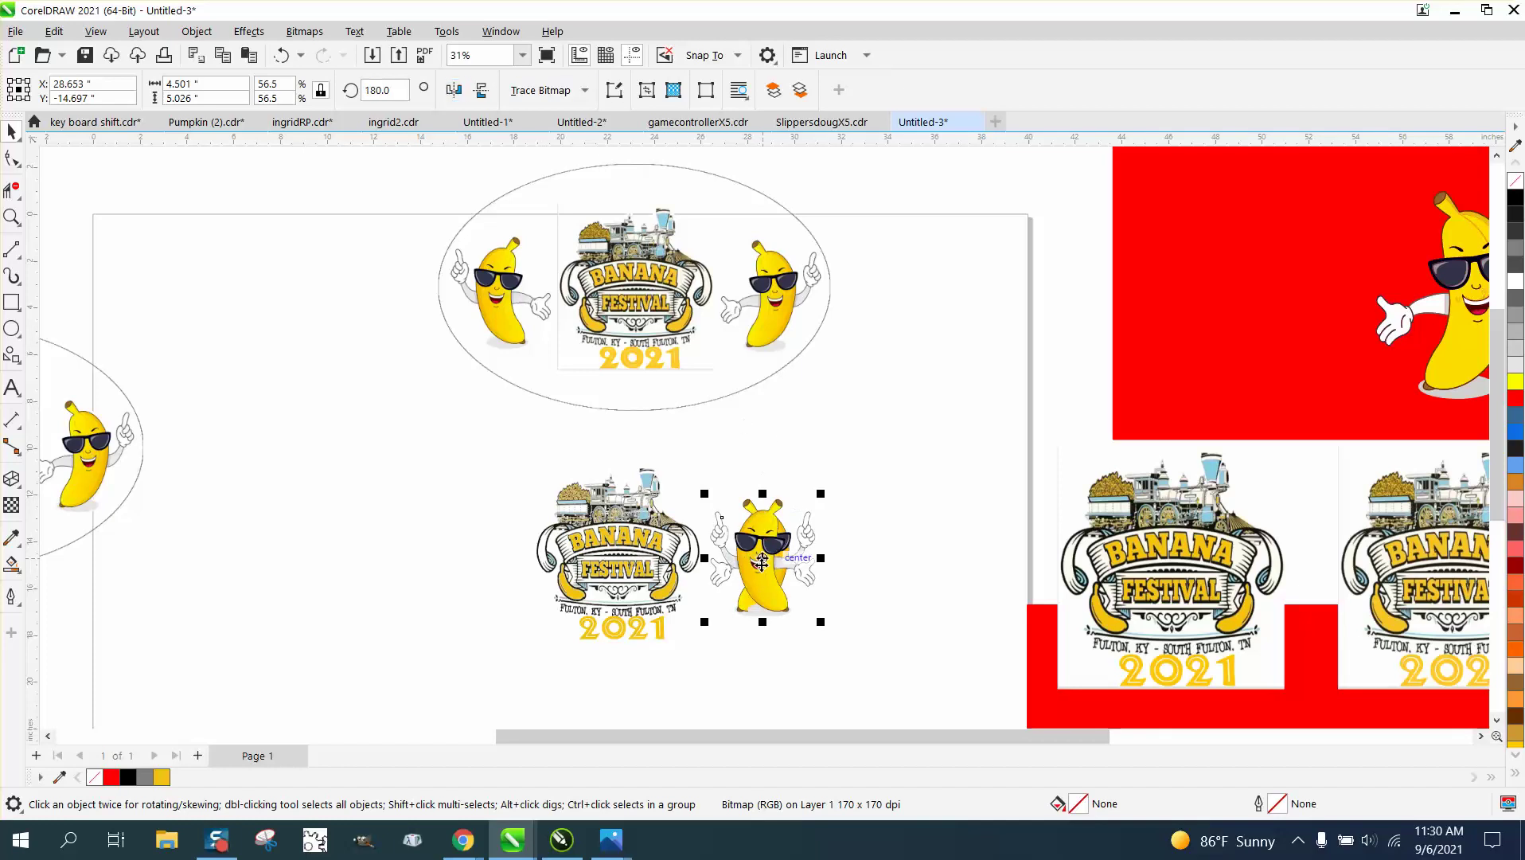
{"action": "left_click_drag", "start_coordinate": [758, 565], "coordinate": [474, 567]}
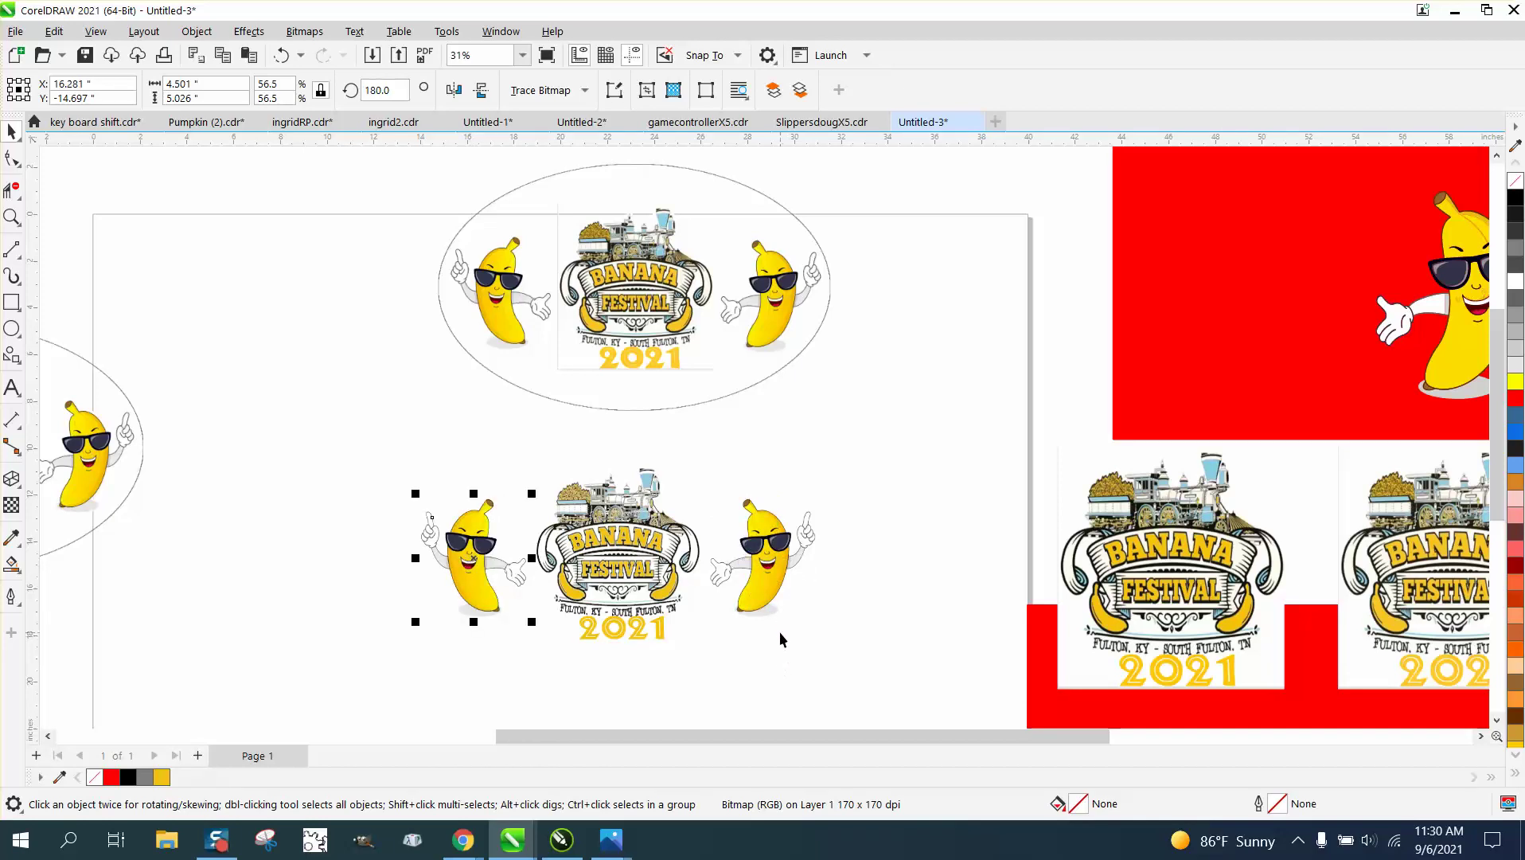
- Add a vertical guideline at 20 inches, centre the logo on it, and lower the left banana
{"action": "left_click", "coordinate": [12, 217]}
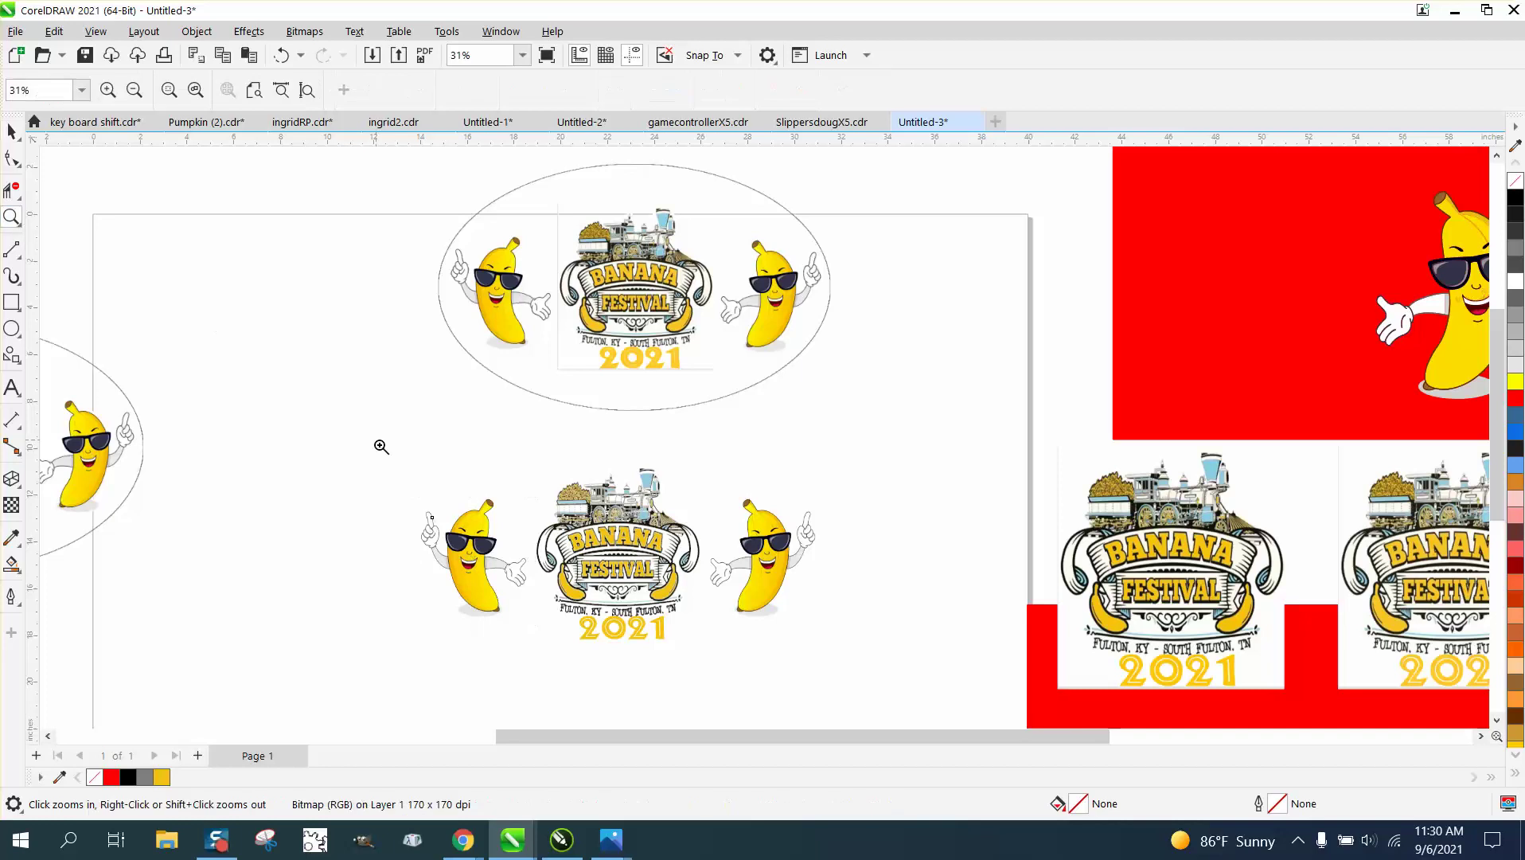
{"action": "left_click_drag", "start_coordinate": [387, 452], "coordinate": [885, 714]}
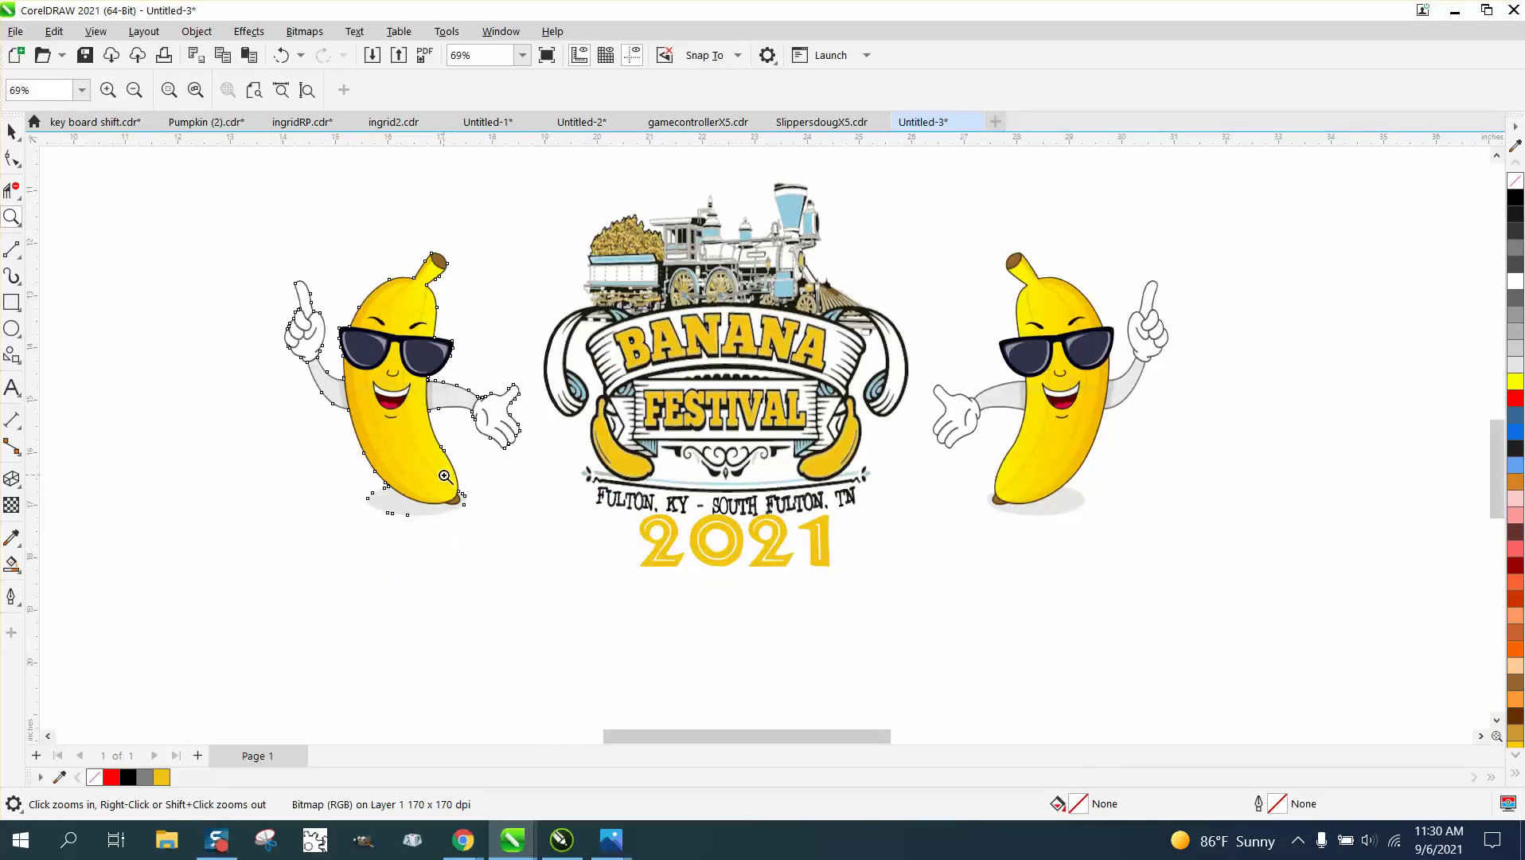
{"action": "left_click", "coordinate": [12, 132]}
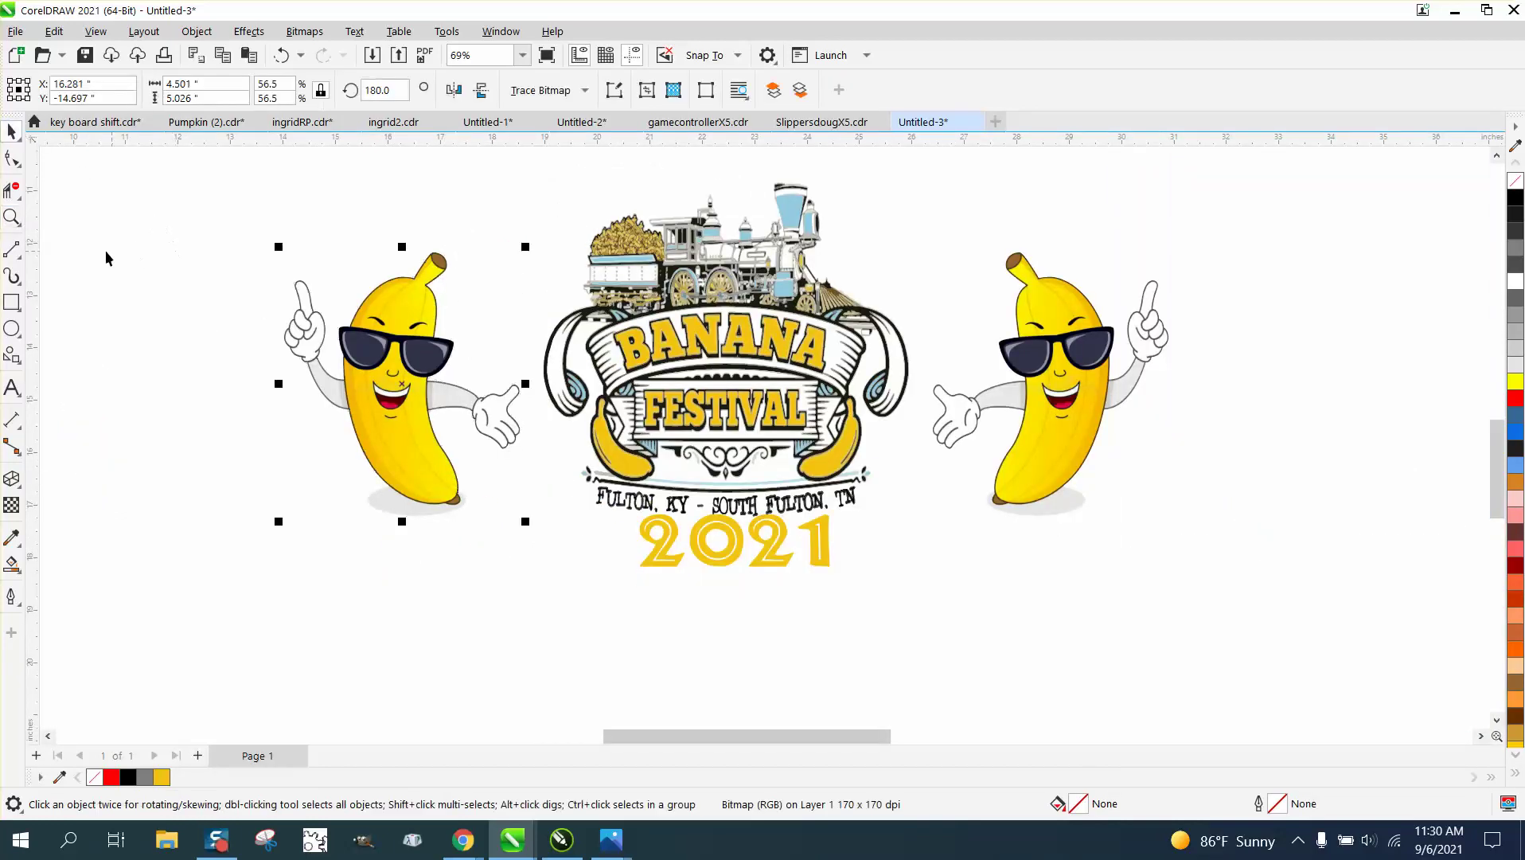
{"action": "left_click_drag", "start_coordinate": [33, 239], "coordinate": [524, 279]}
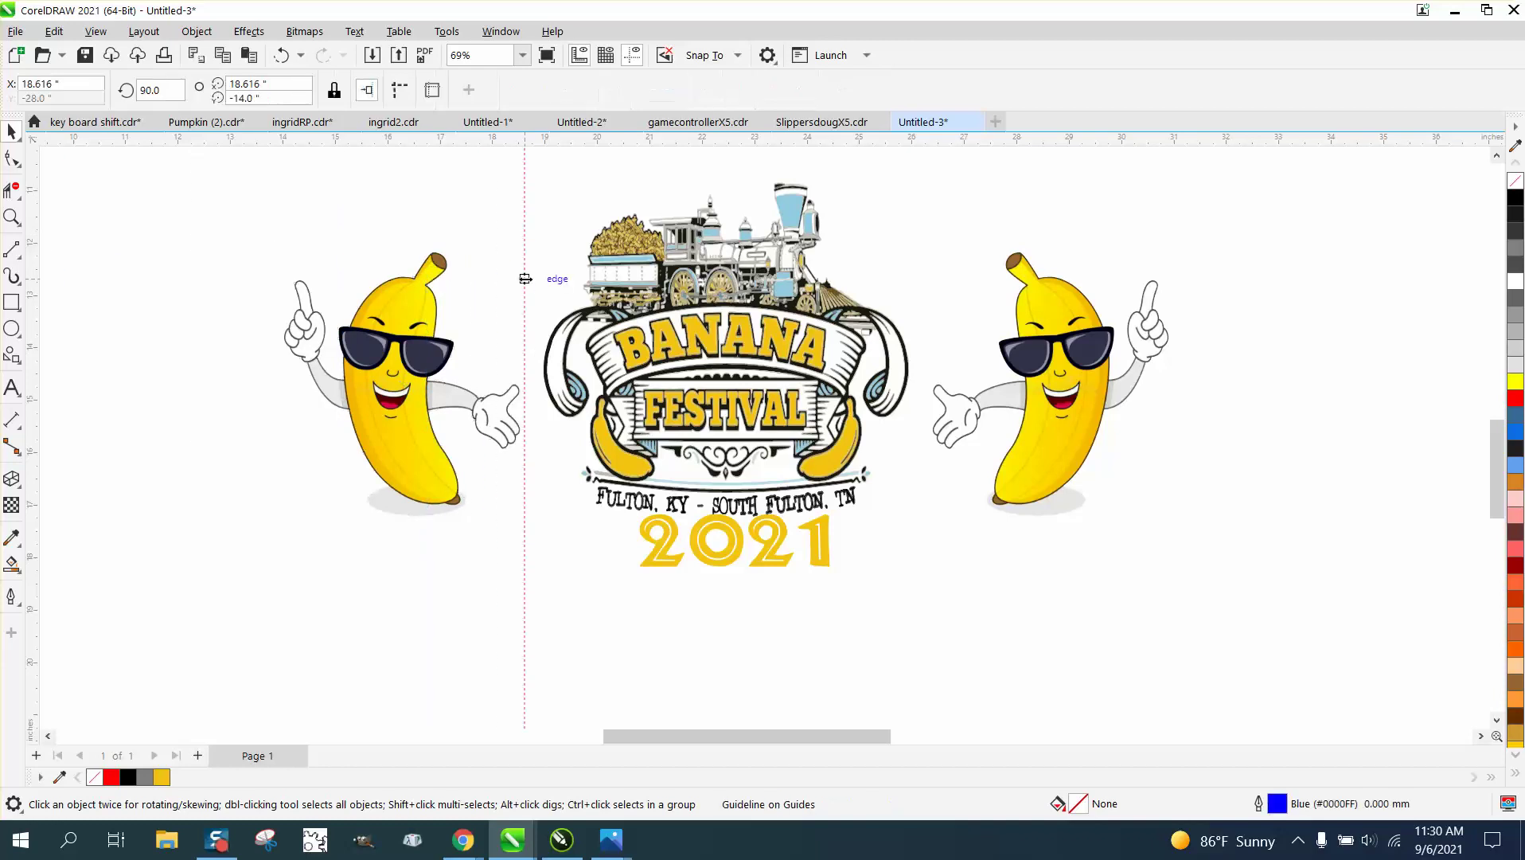
{"action": "type", "text": "20"}
{"action": "key", "text": "Return"}
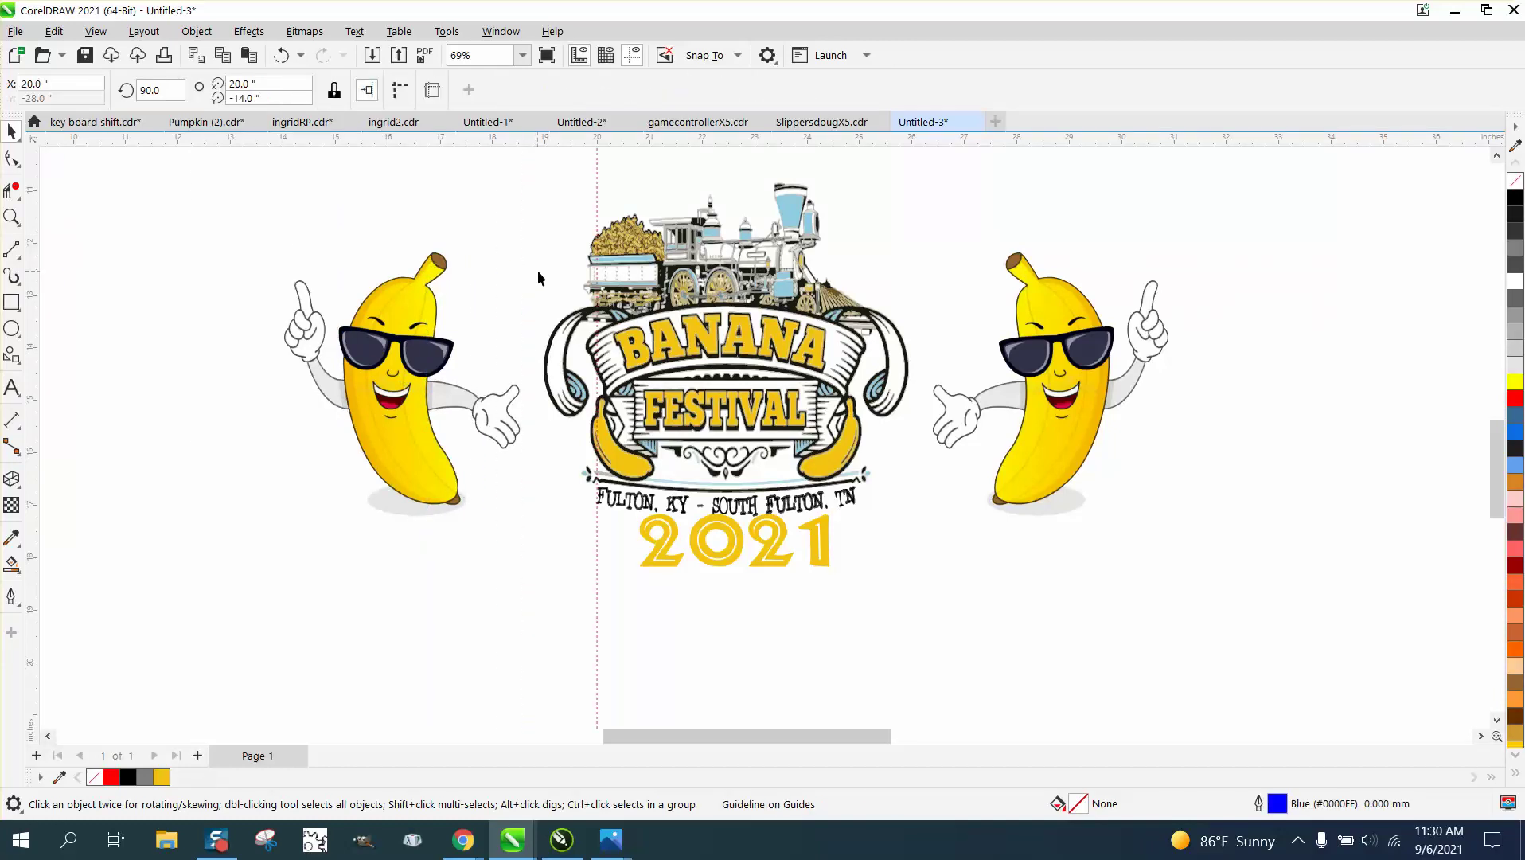
{"action": "left_click", "coordinate": [697, 314]}
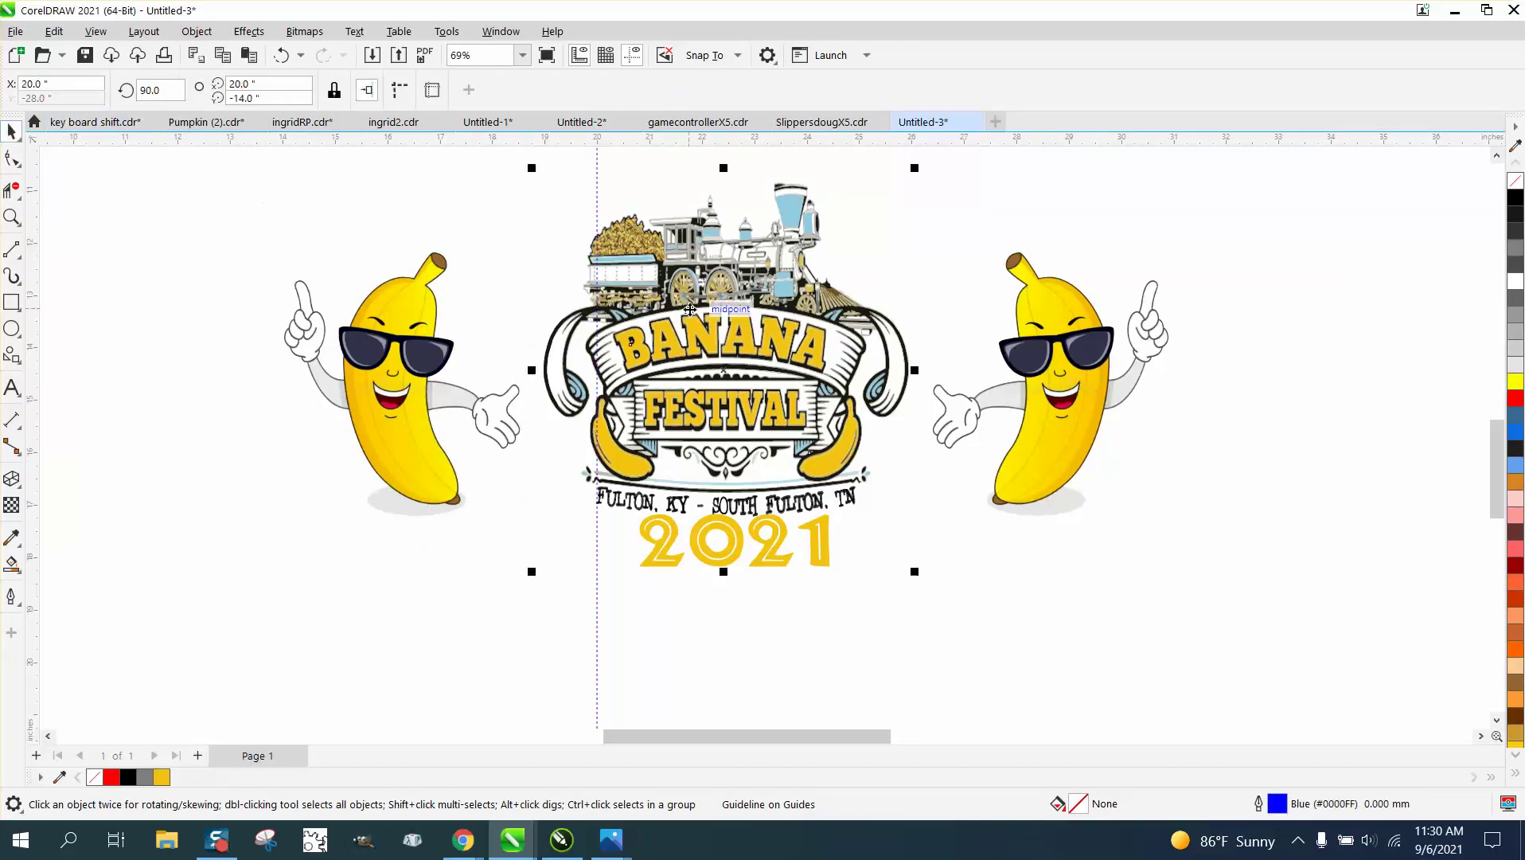
{"action": "key", "text": "p"}
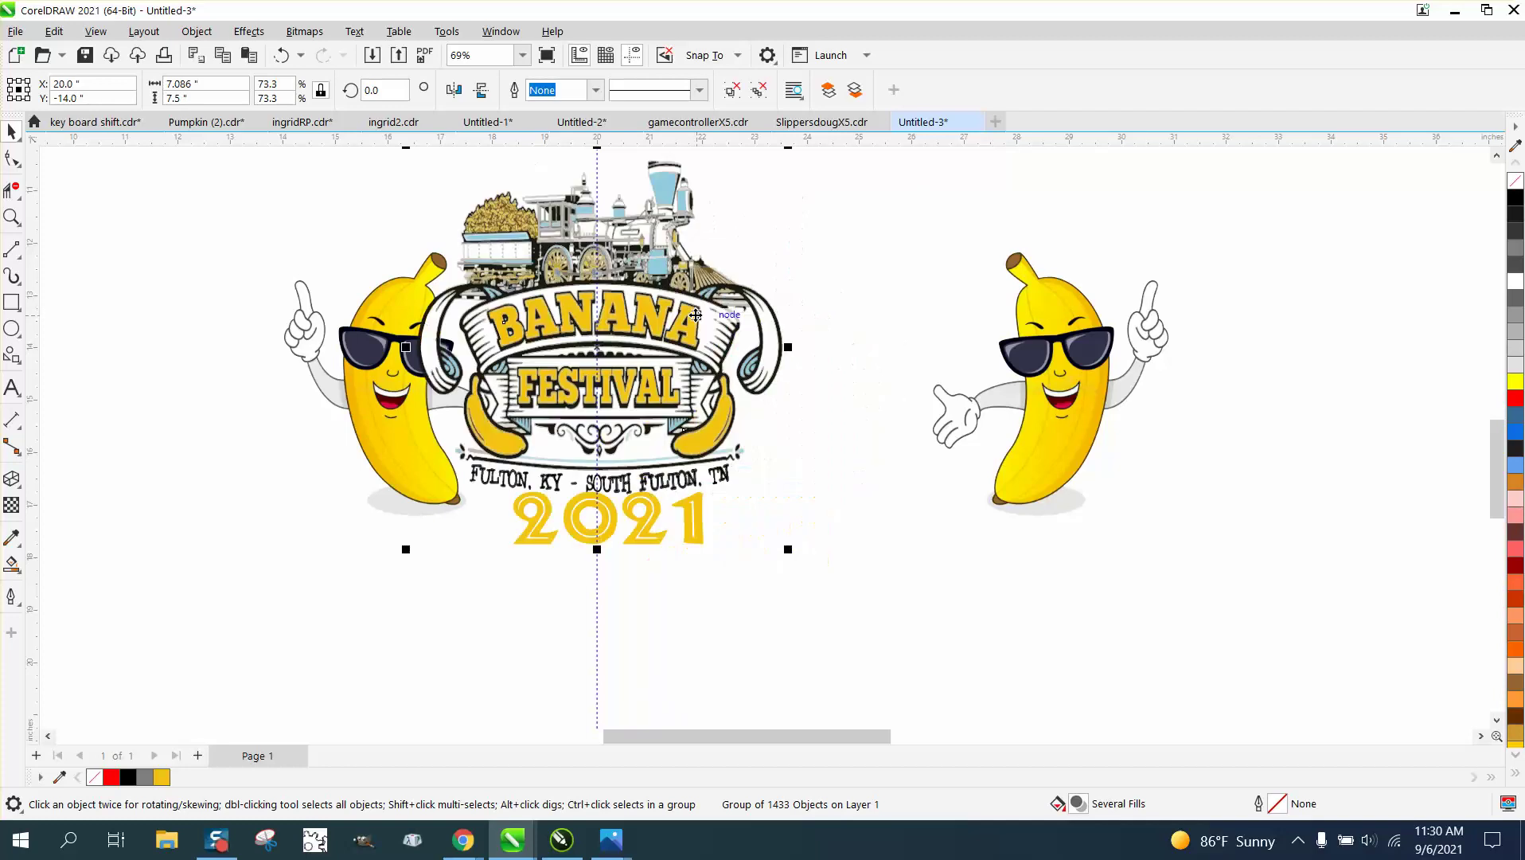
{"action": "left_click_drag", "start_coordinate": [411, 407], "coordinate": [481, 649]}
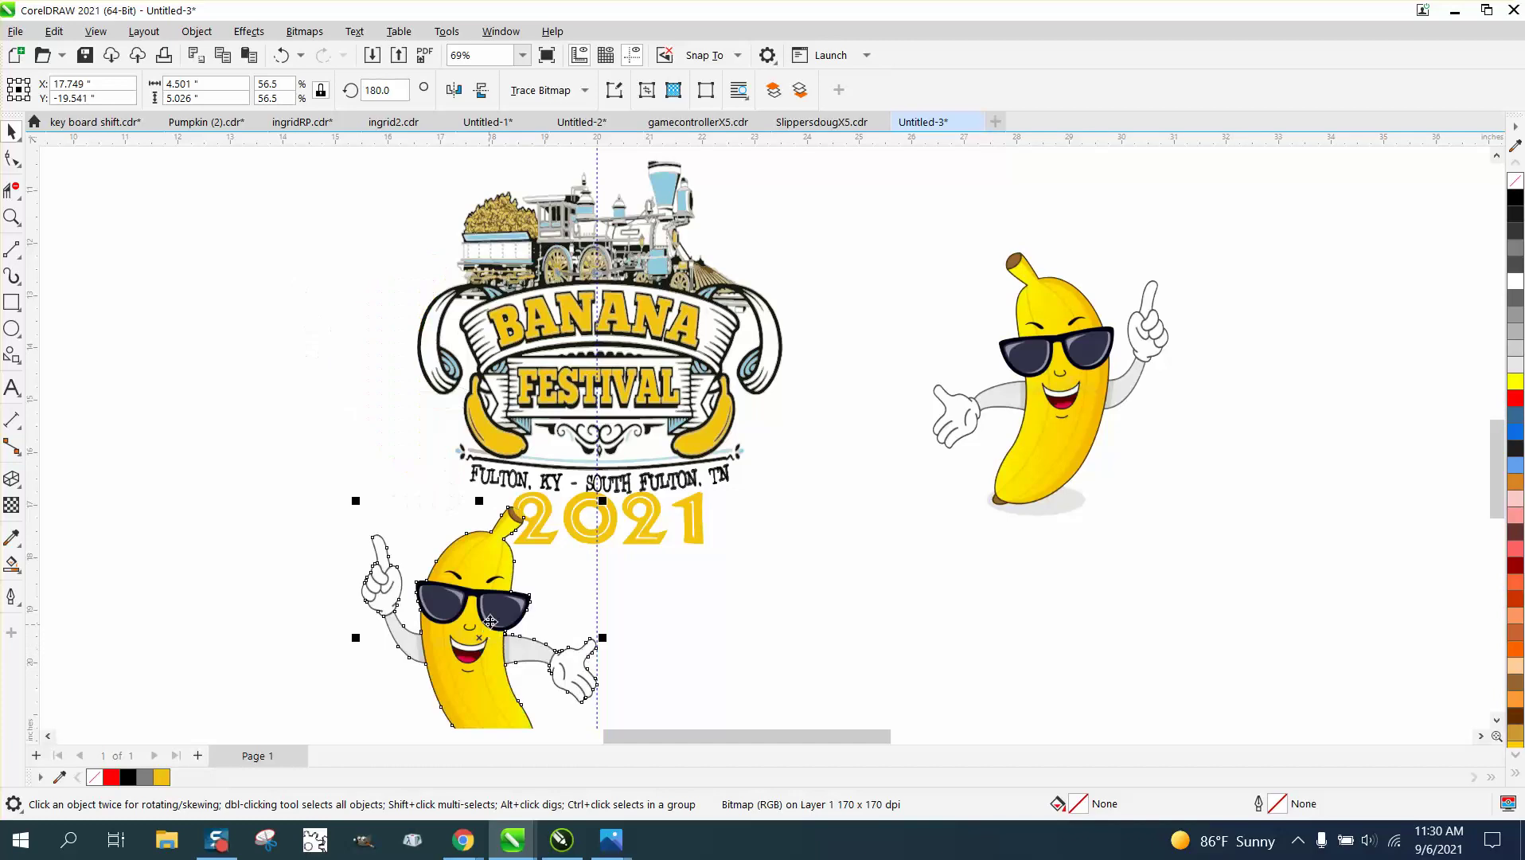
- Set the nudge distance to 3 inches and arrow-nudge the lower banana toward the logo's left
{"action": "left_click", "coordinate": [401, 417]}
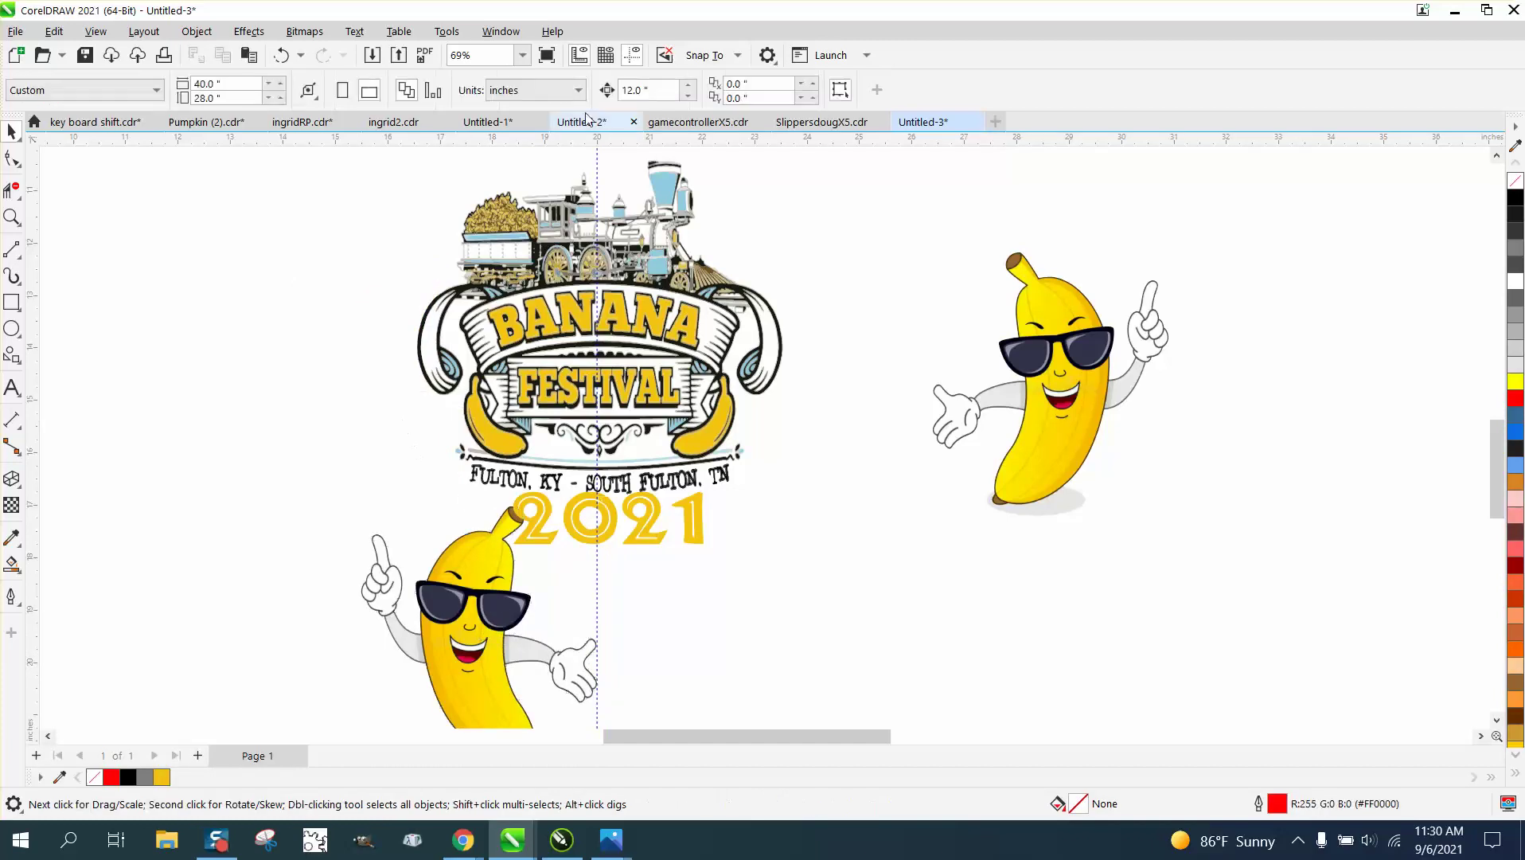
{"action": "double_click", "coordinate": [641, 92]}
{"action": "left_click", "coordinate": [516, 281]}
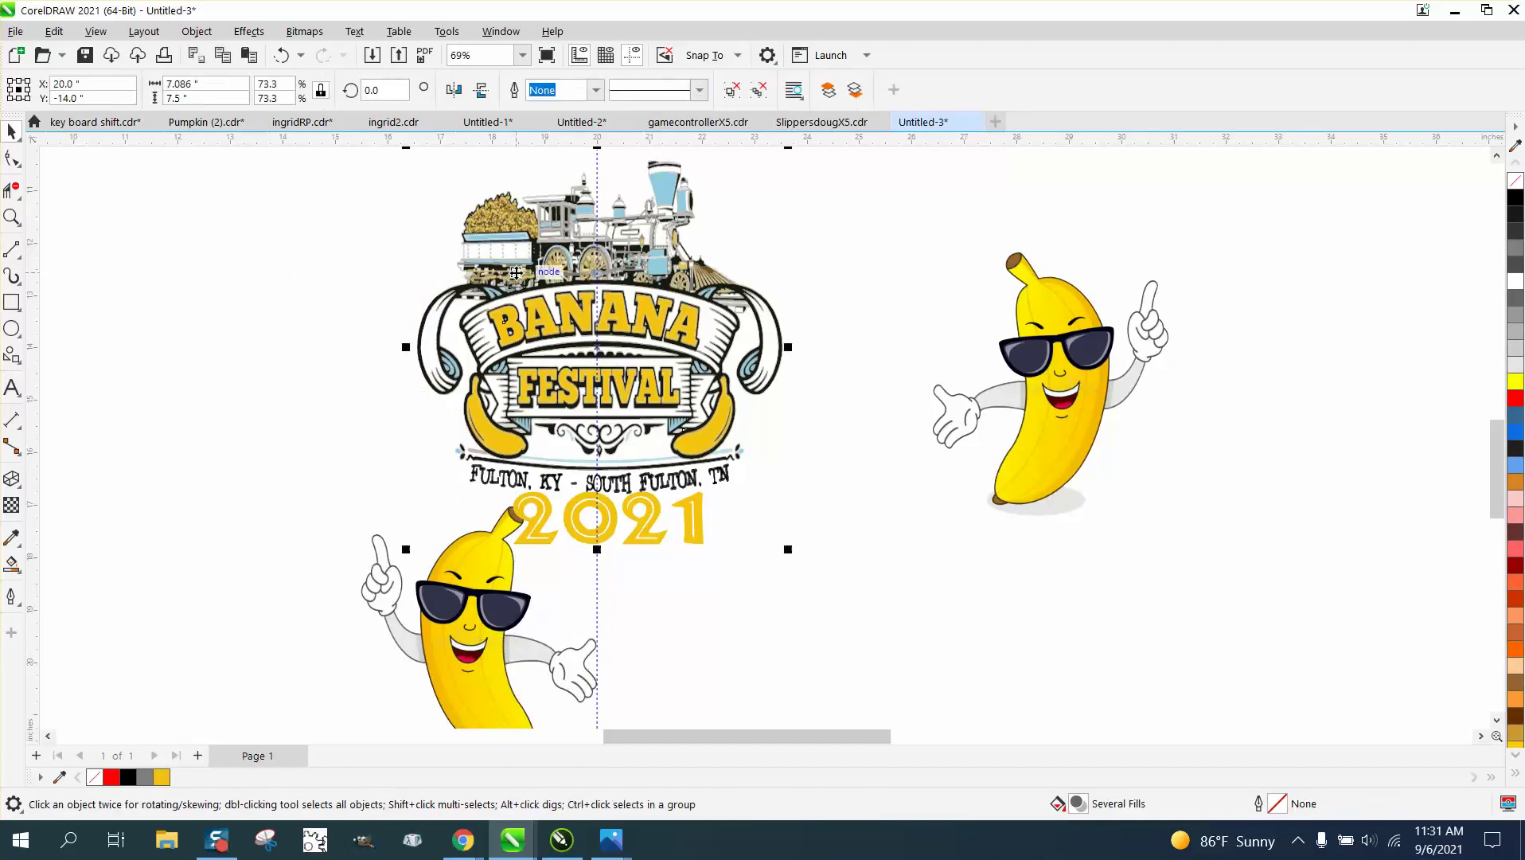
{"action": "left_click", "coordinate": [383, 235]}
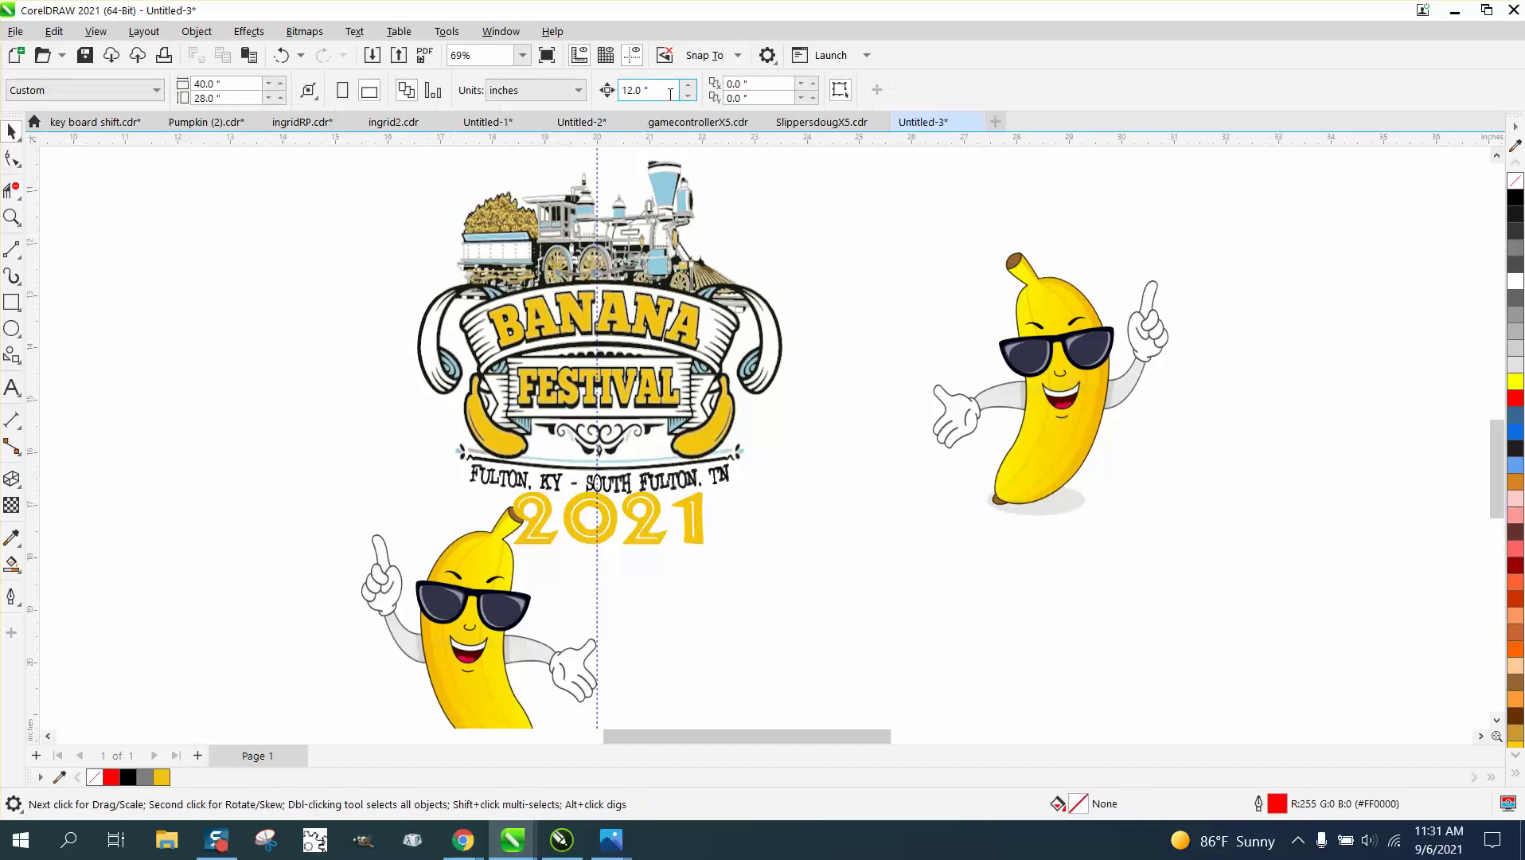
{"action": "double_click", "coordinate": [646, 90]}
{"action": "type", "text": "3"}
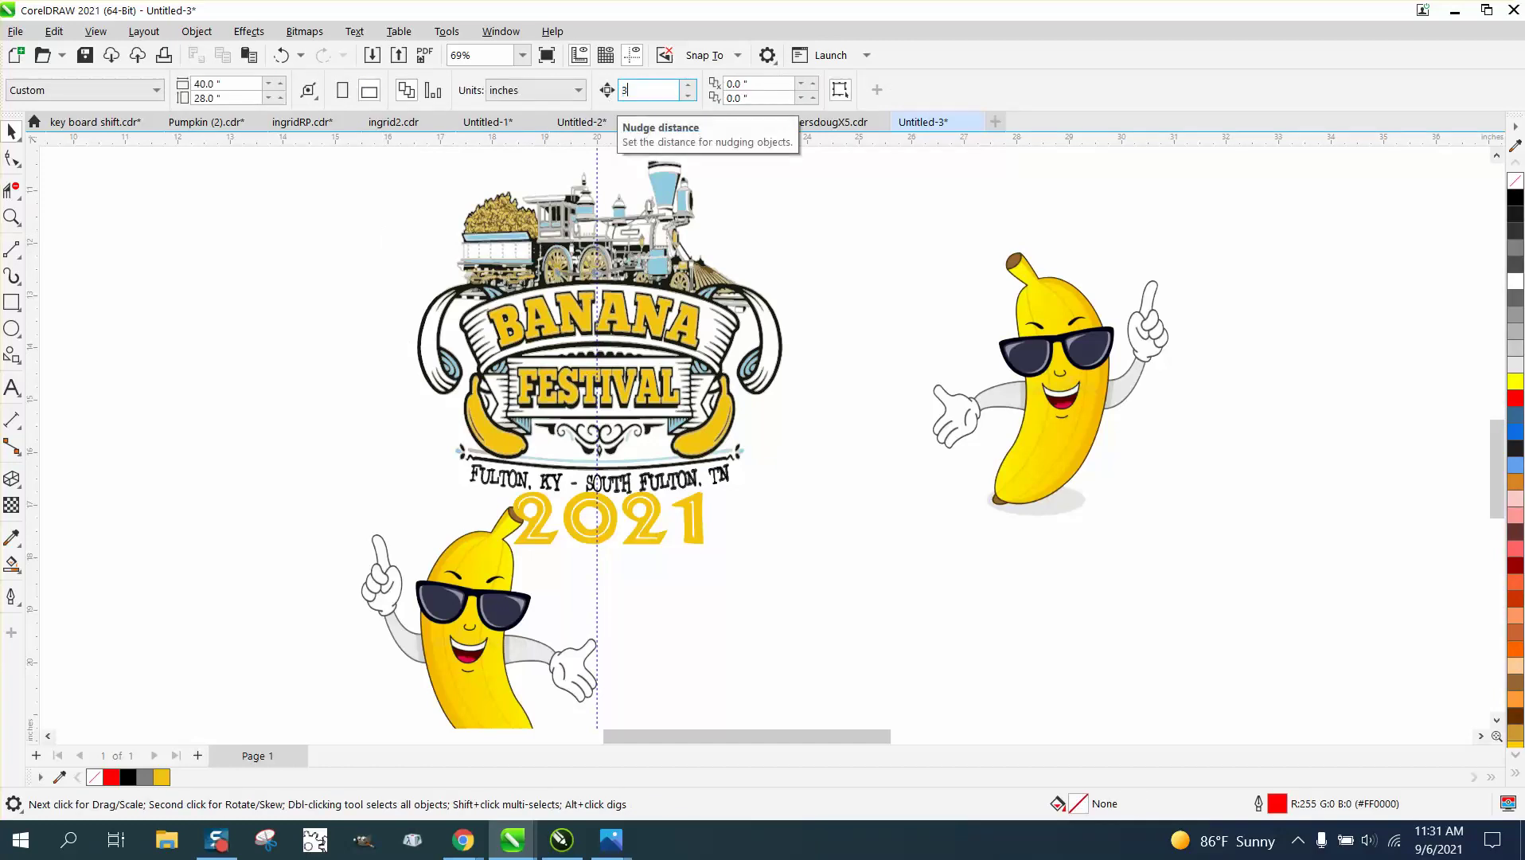
{"action": "left_click", "coordinate": [441, 585]}
{"action": "key", "text": "Left"}
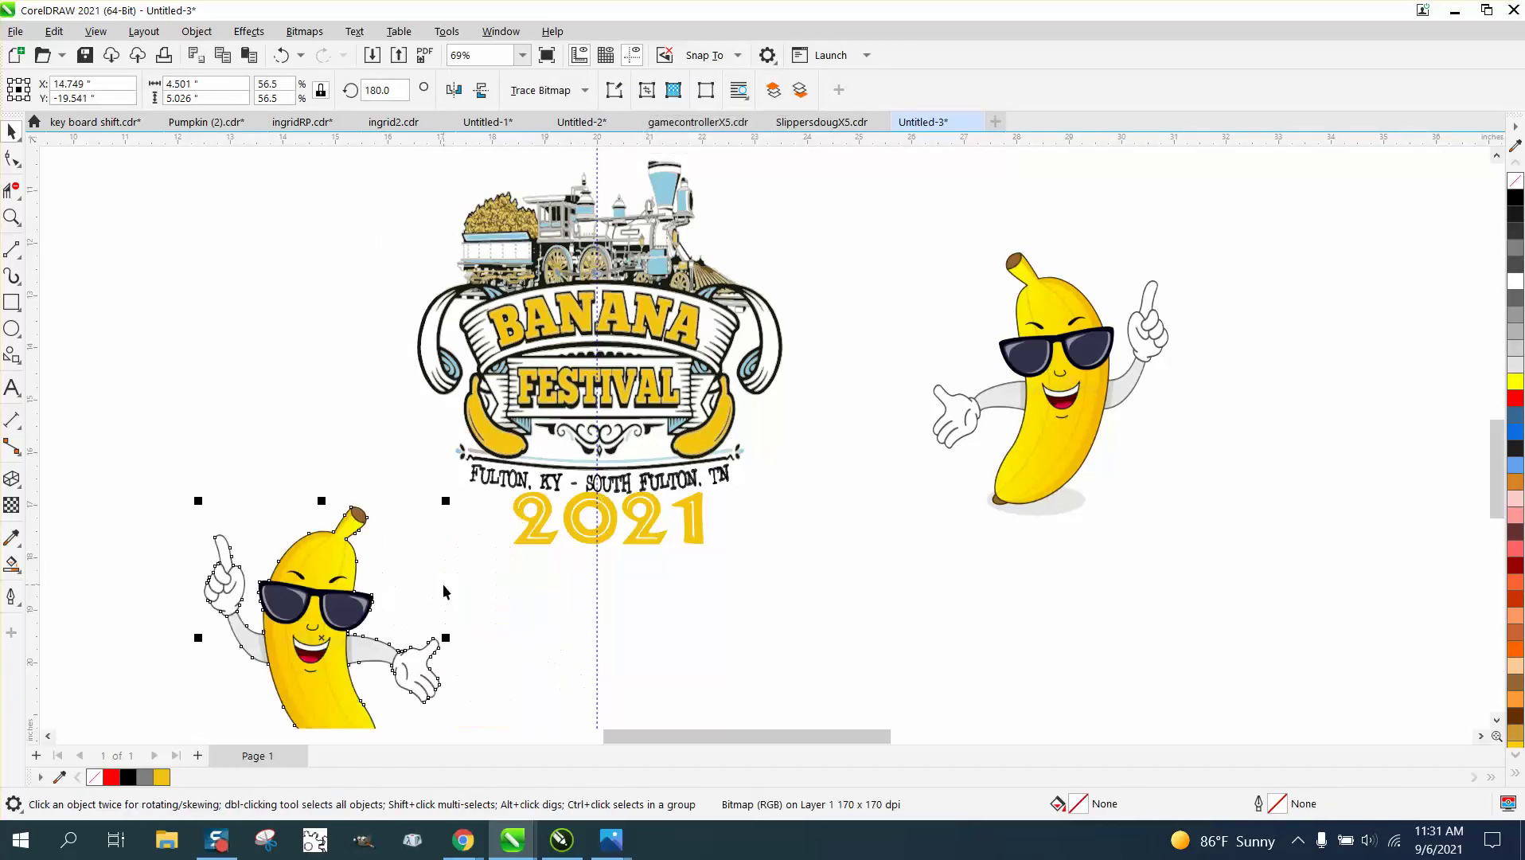
{"action": "key", "text": "Up"}
{"action": "key", "text": "Up"}
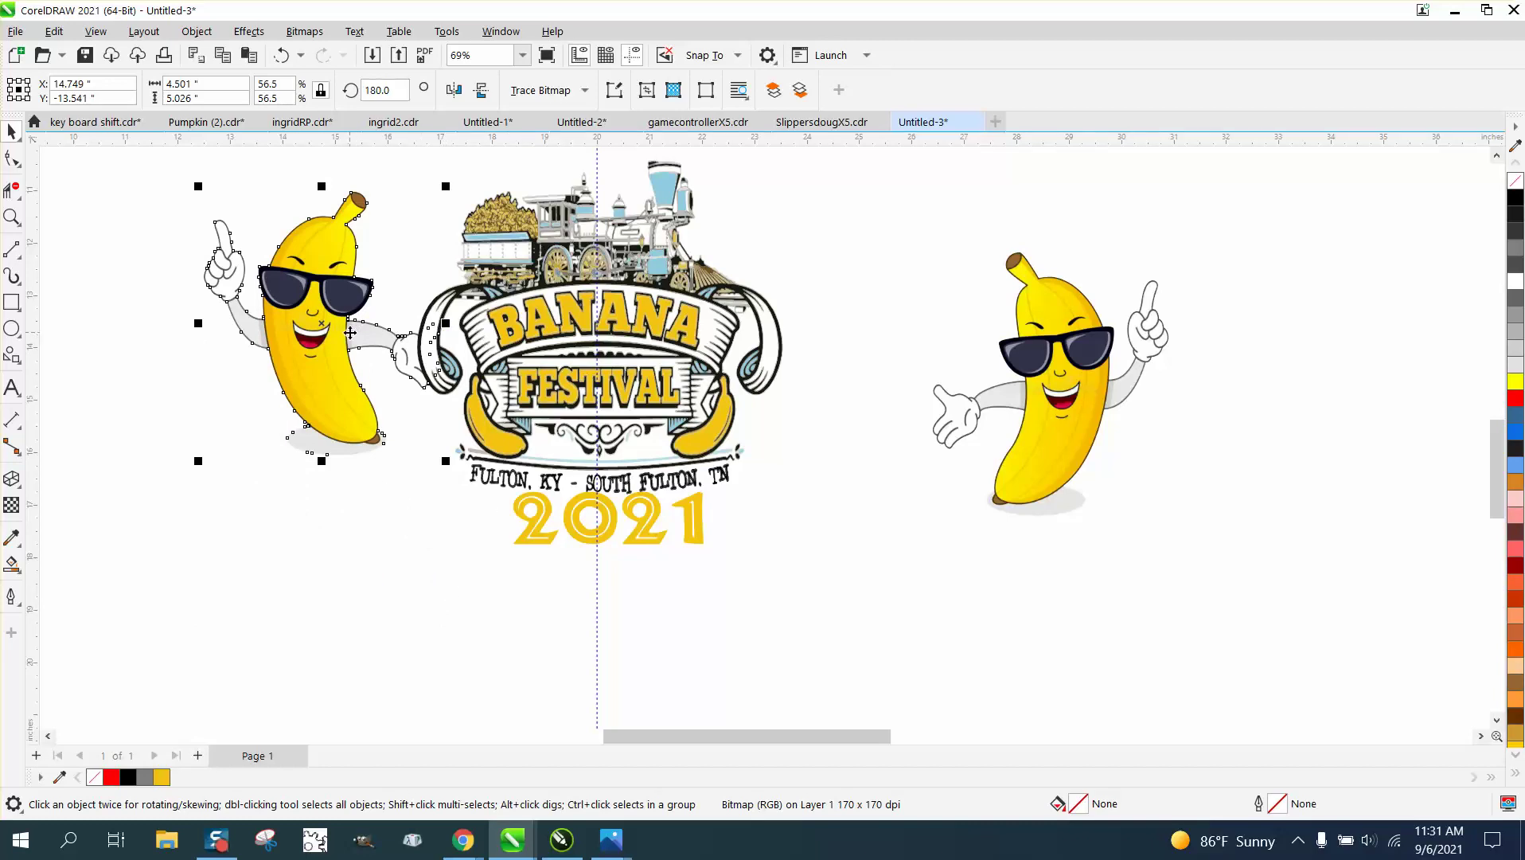
{"action": "key", "text": "Down"}
{"action": "key", "text": "Down"}
{"action": "key", "text": "Right"}
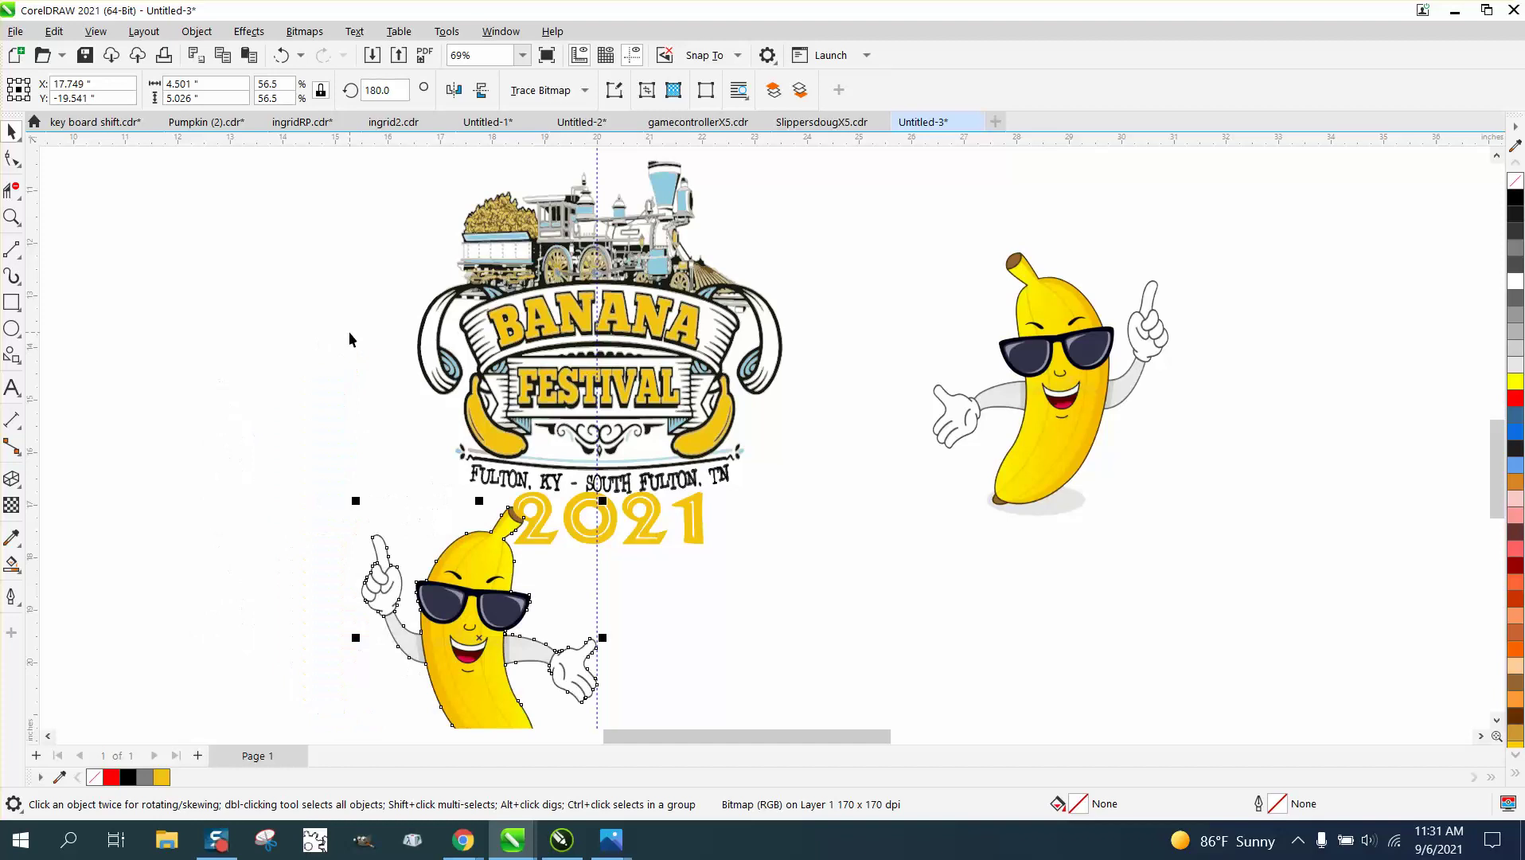
{"action": "key", "text": "Up"}
{"action": "key", "text": "Up"}
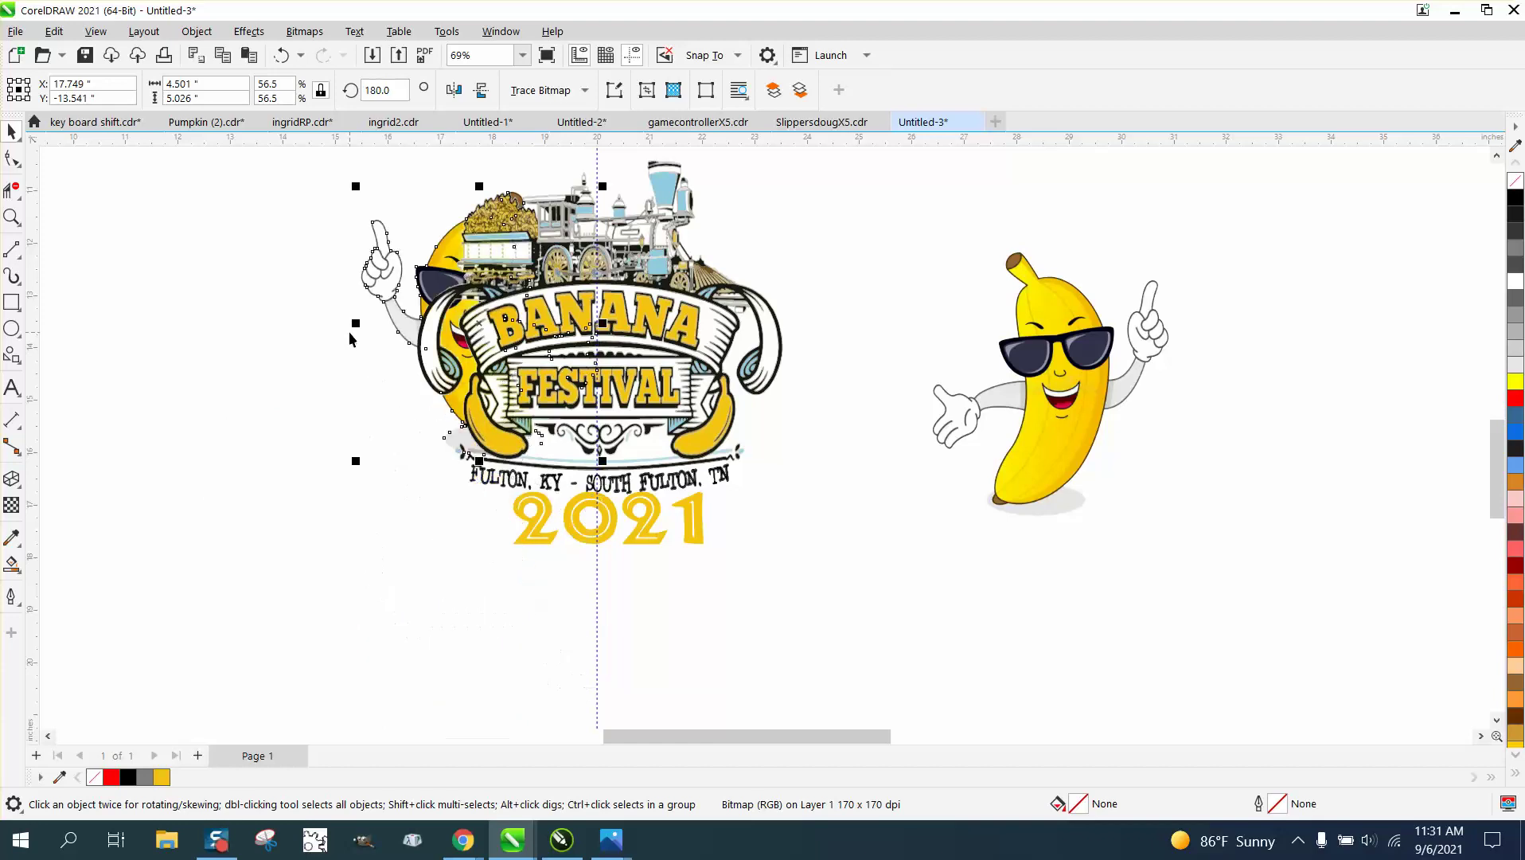
- Change the nudge distance to 4 inches and nudge the banana 4 inches left, clear of the logo
{"action": "left_click", "coordinate": [770, 222]}
{"action": "left_click_drag", "start_coordinate": [646, 92], "coordinate": [615, 92]}
{"action": "type", "text": "4"}
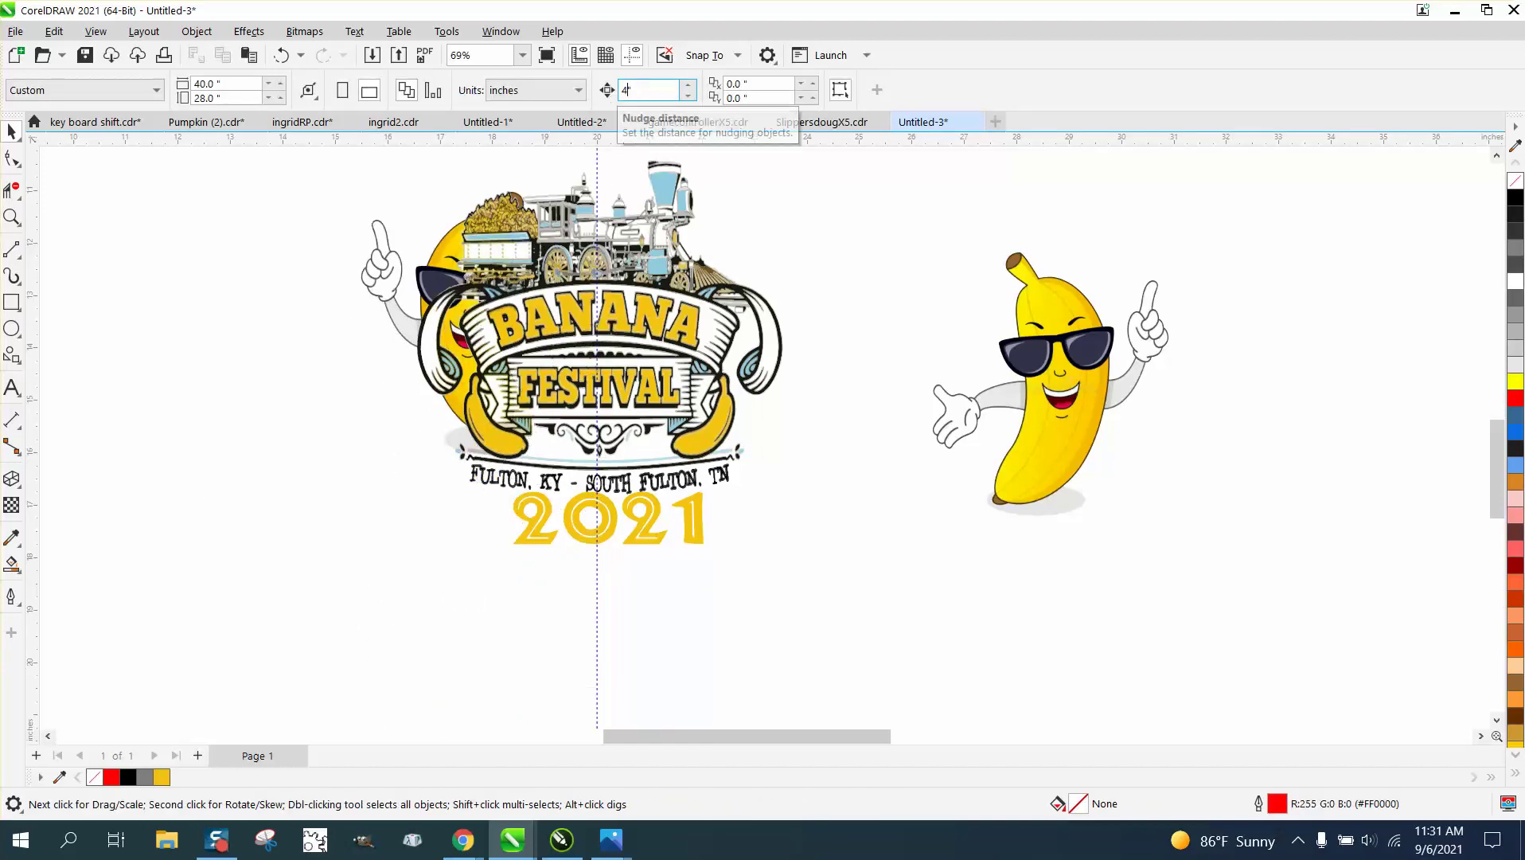
{"action": "left_click", "coordinate": [391, 267]}
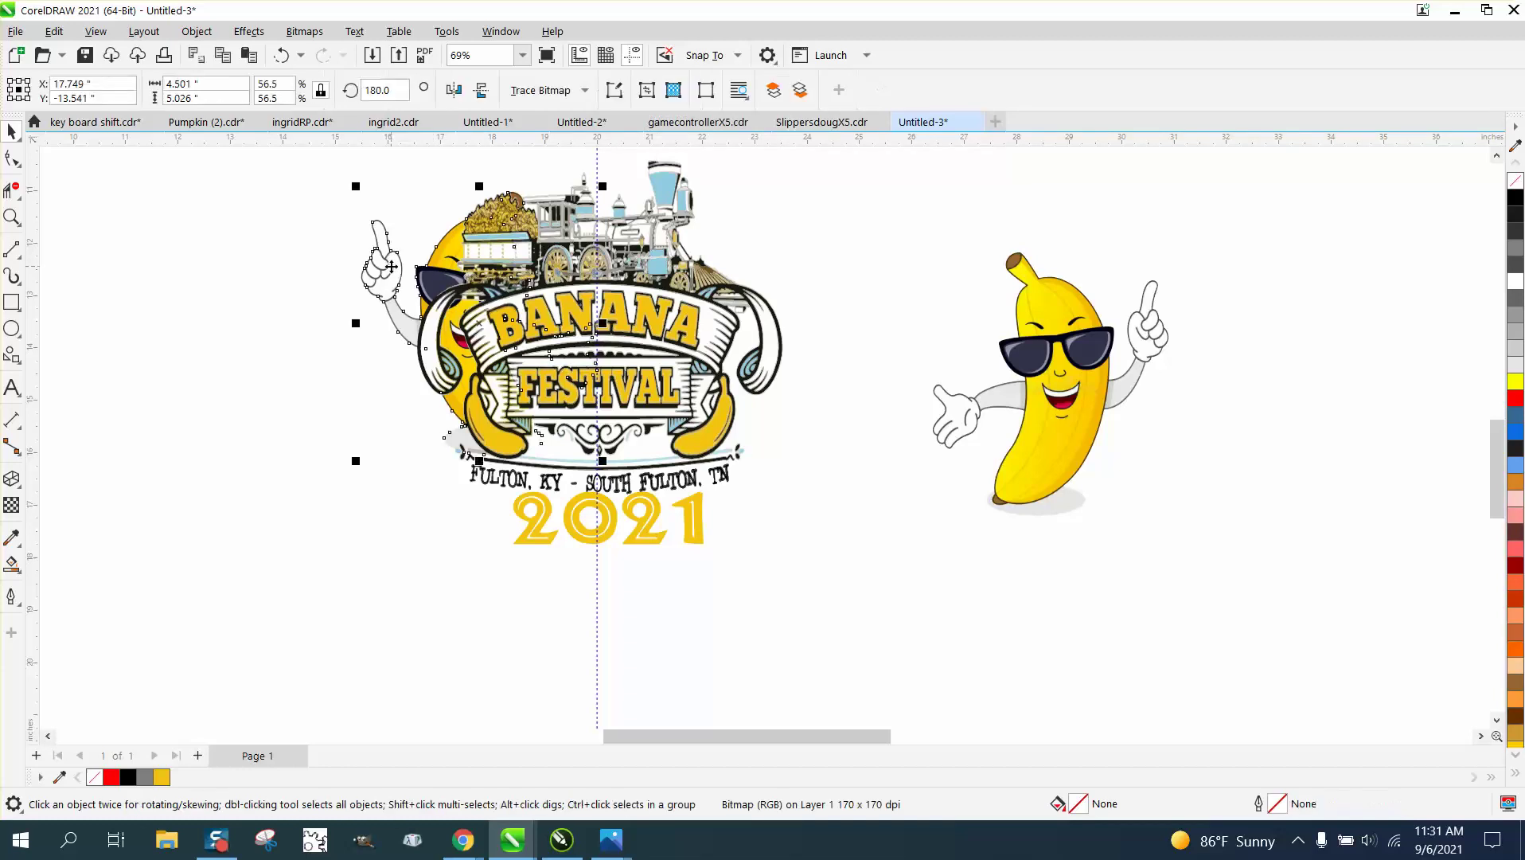
{"action": "key", "text": "Left"}
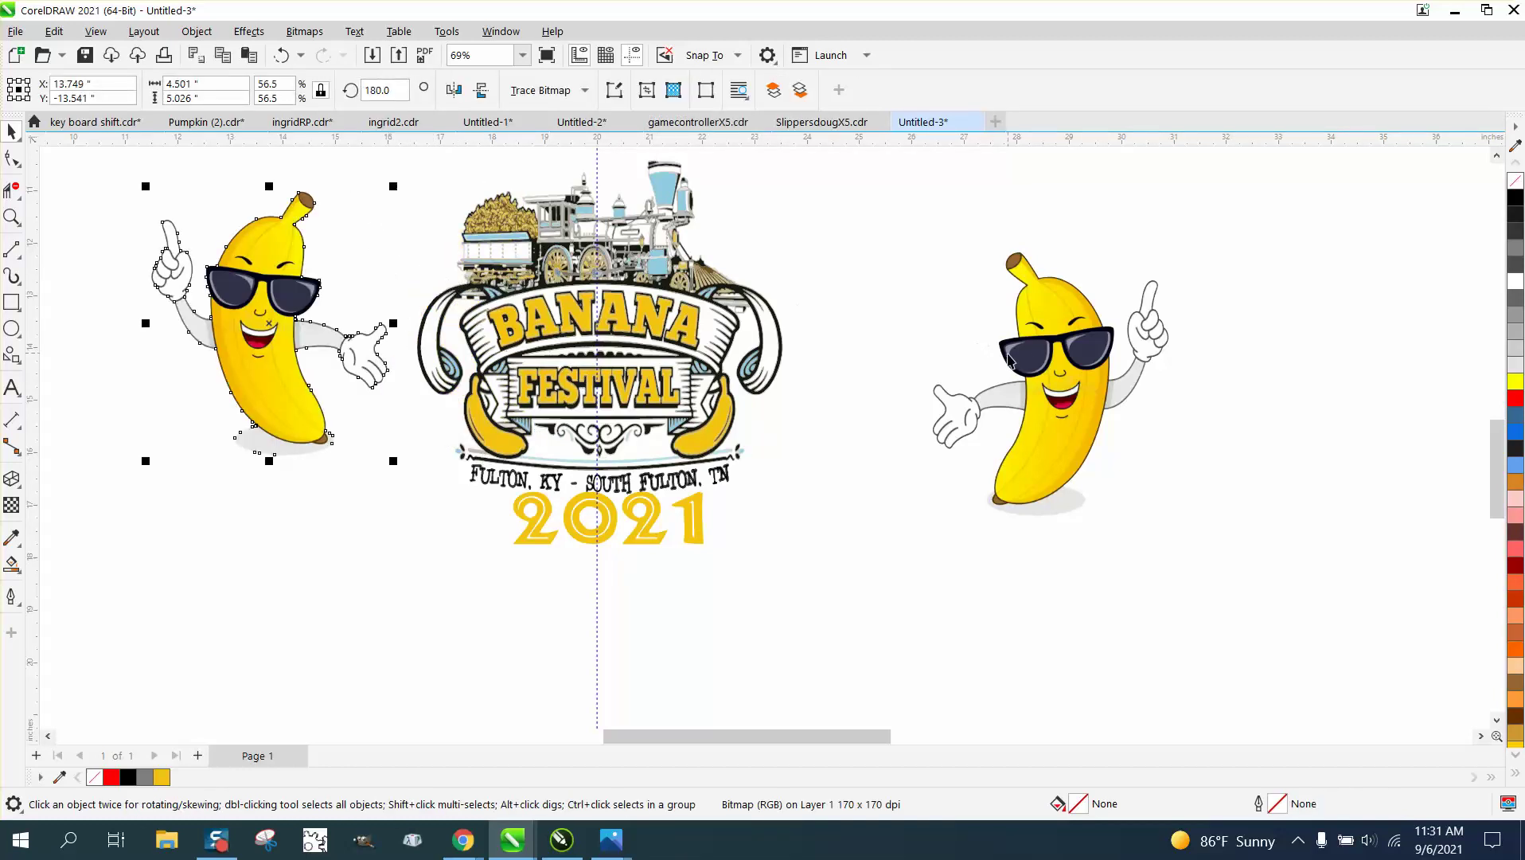
{"action": "left_click", "coordinate": [1032, 353]}
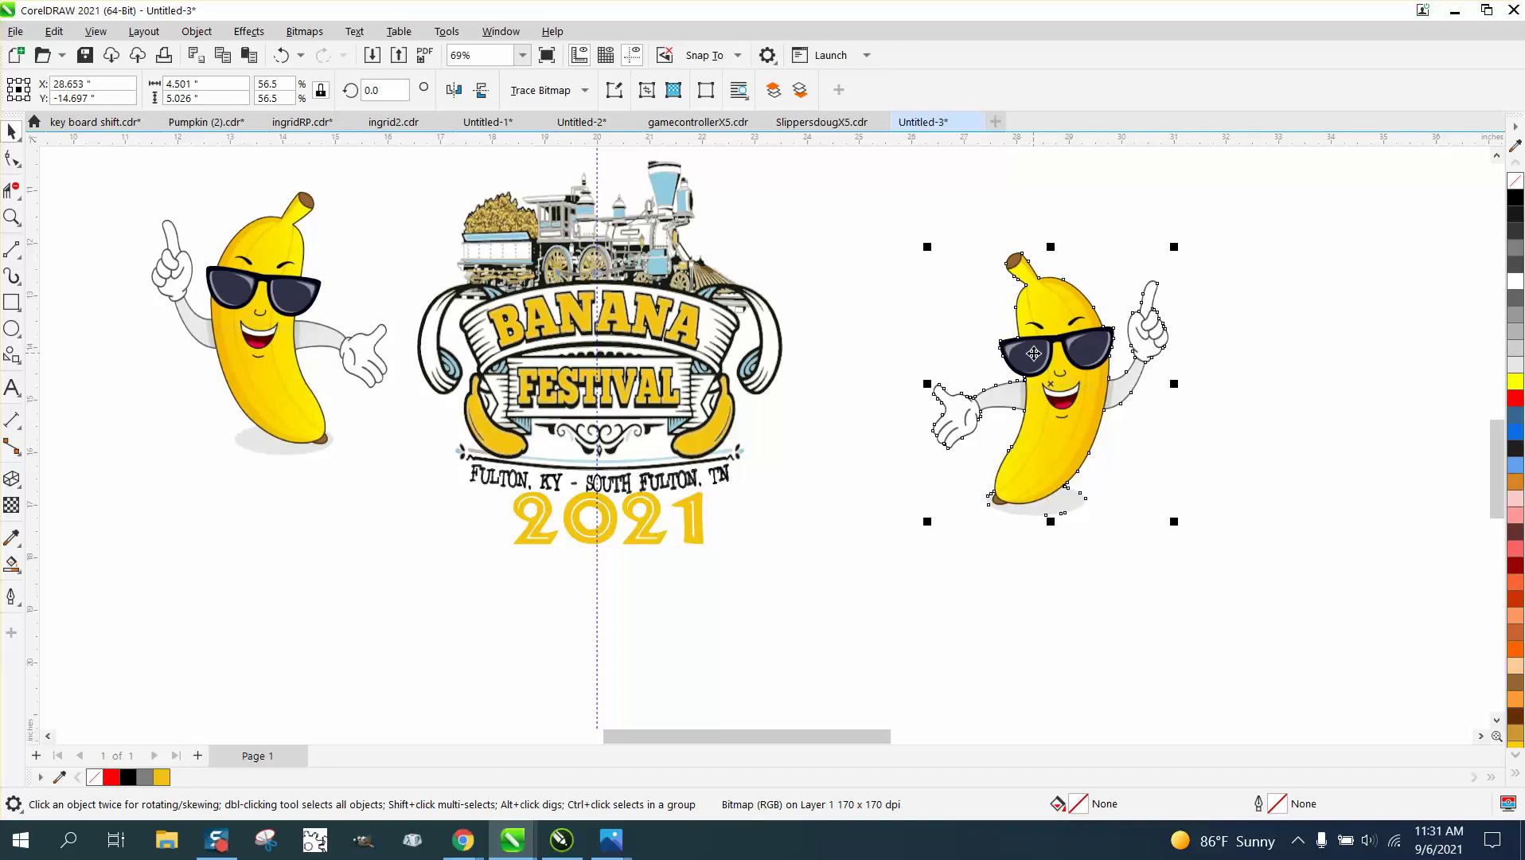
- Delete the right banana and place a mirrored copy of the left banana on the logo's right
{"action": "left_click", "coordinate": [1065, 393]}
{"action": "key", "text": "Delete"}
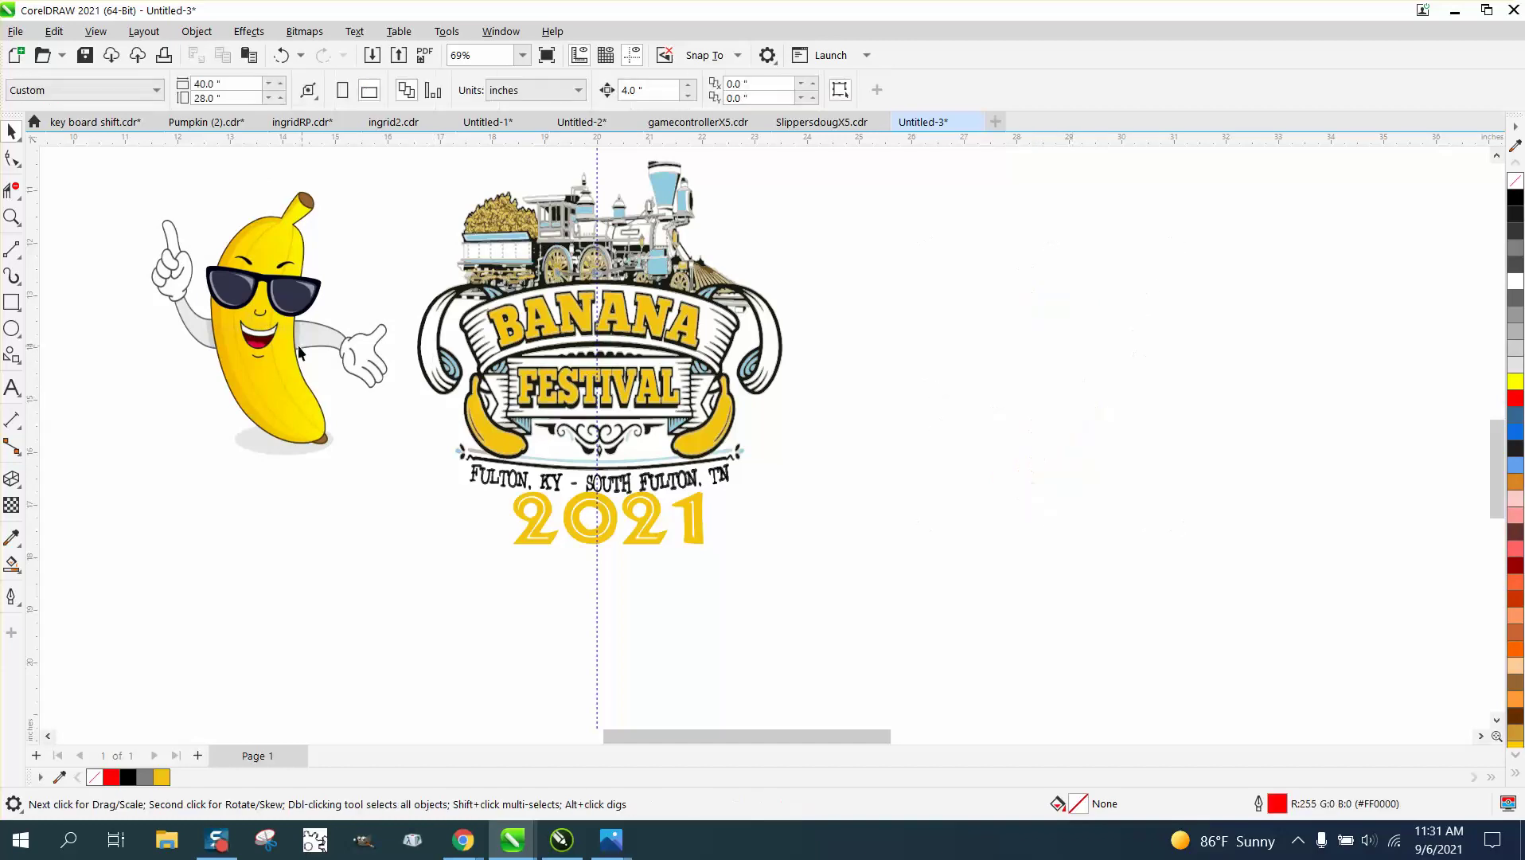
{"action": "left_click", "coordinate": [298, 353]}
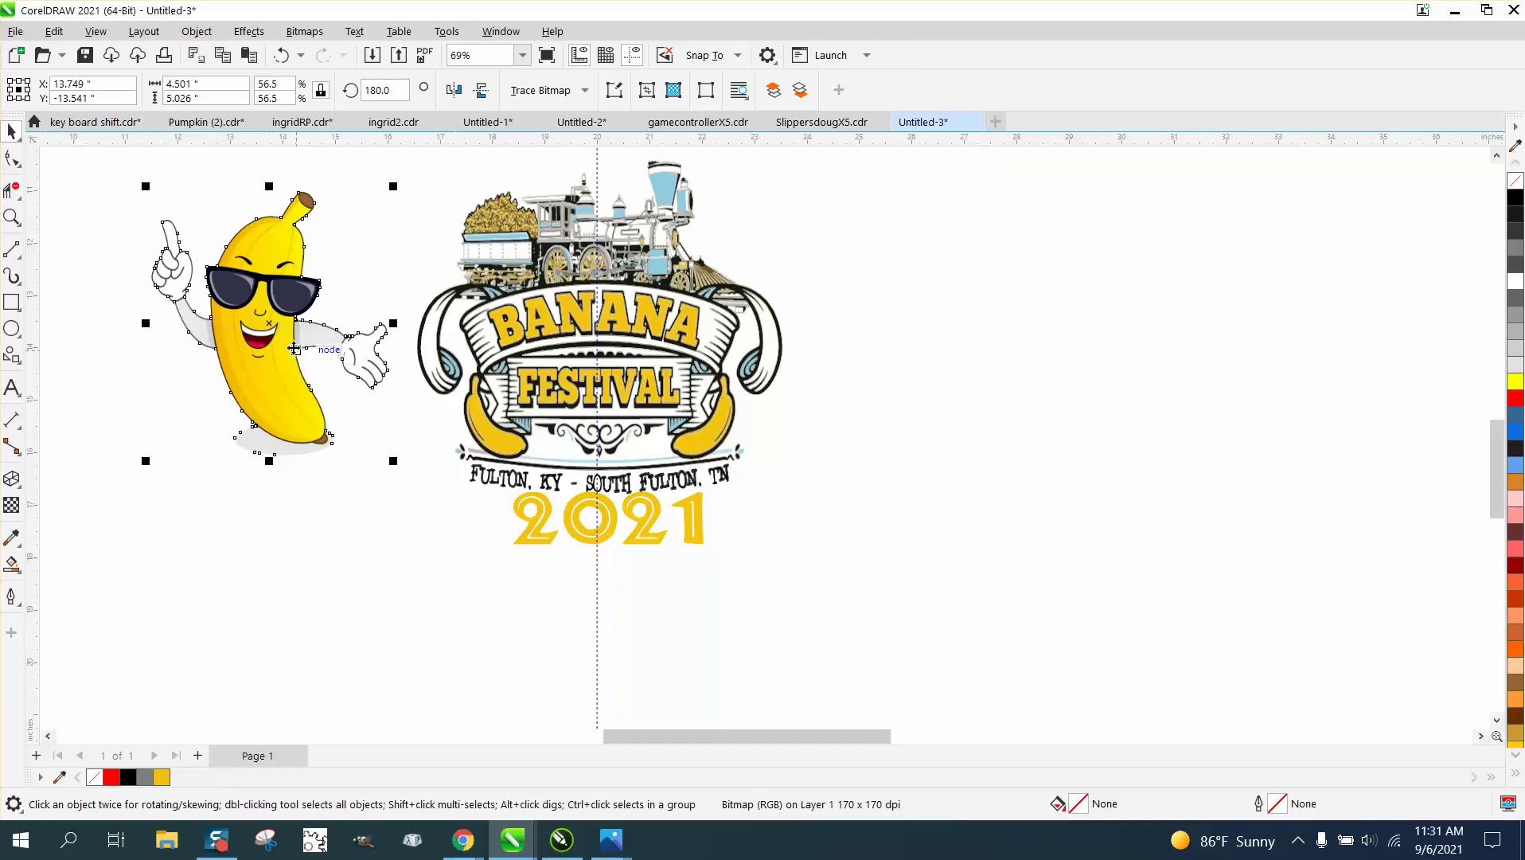
{"action": "left_click_drag", "start_coordinate": [272, 334], "coordinate": [272, 367]}
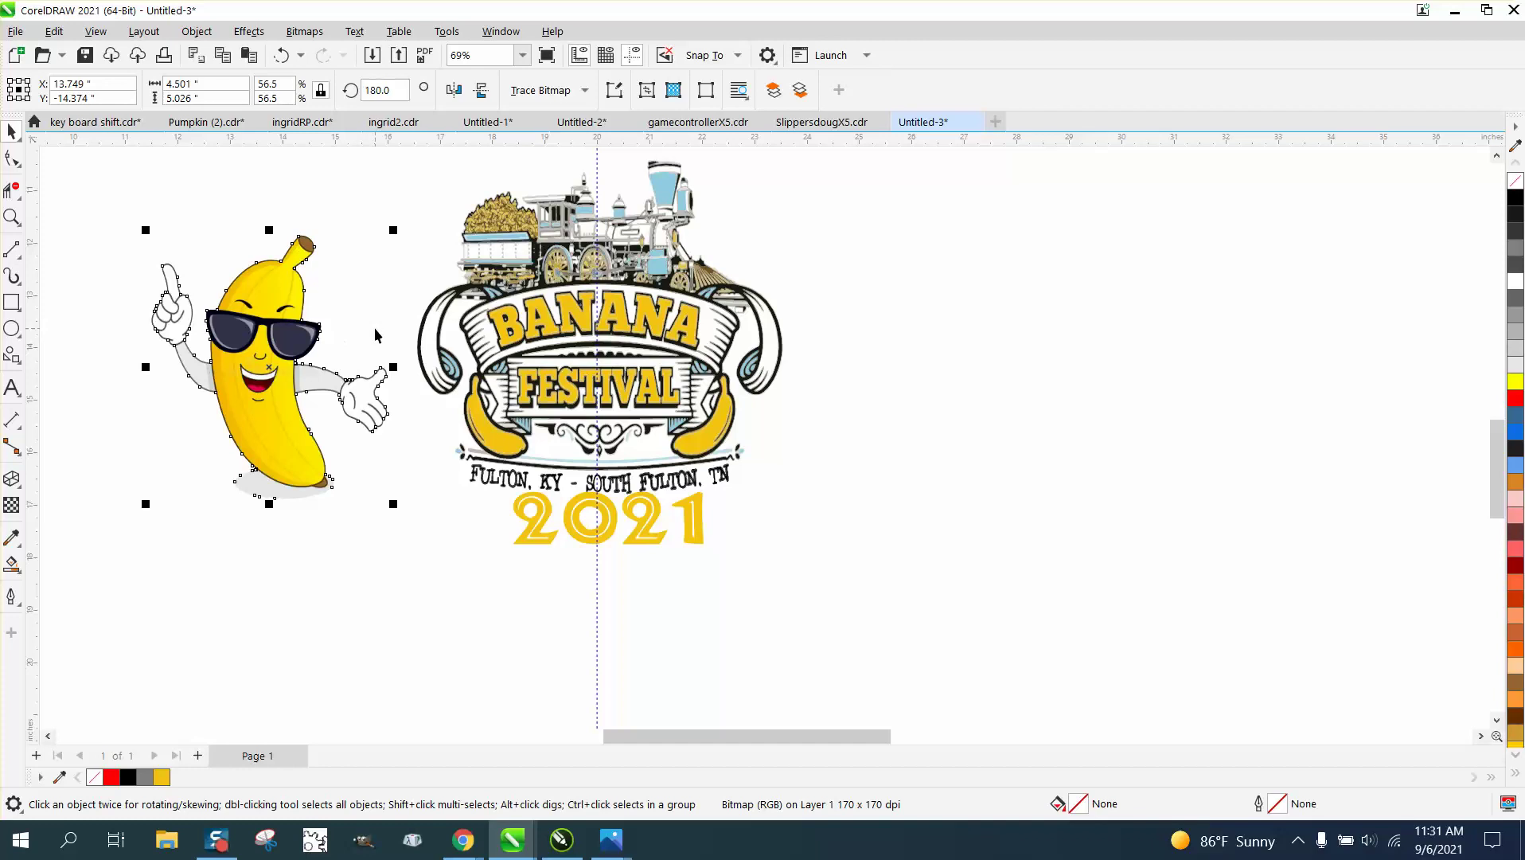
{"action": "left_click", "coordinate": [453, 90]}
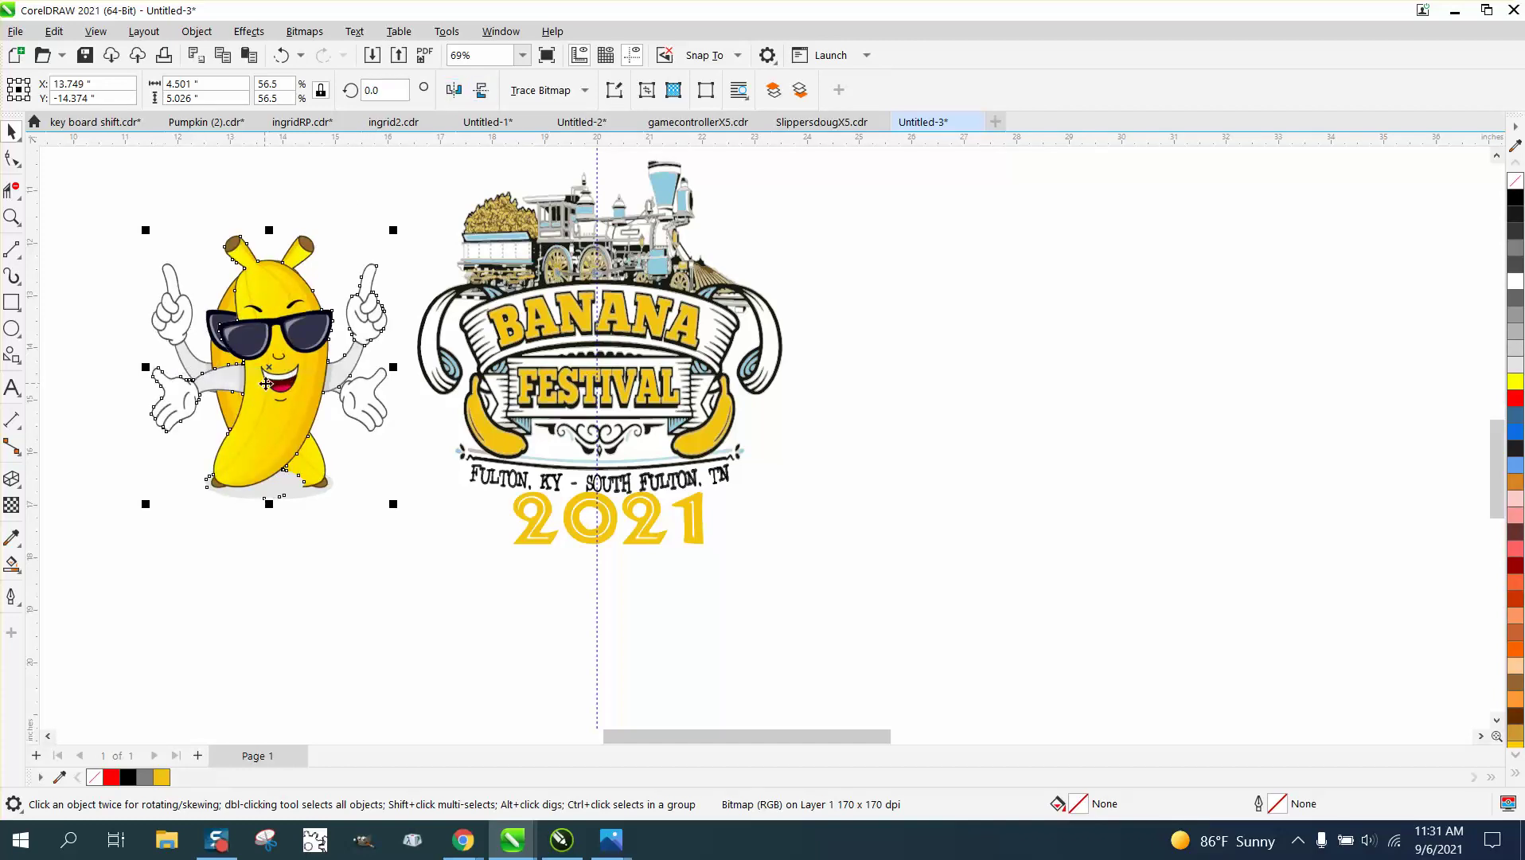
{"action": "left_click_drag", "start_coordinate": [293, 368], "coordinate": [716, 388]}
{"action": "key", "text": "shift+Right"}
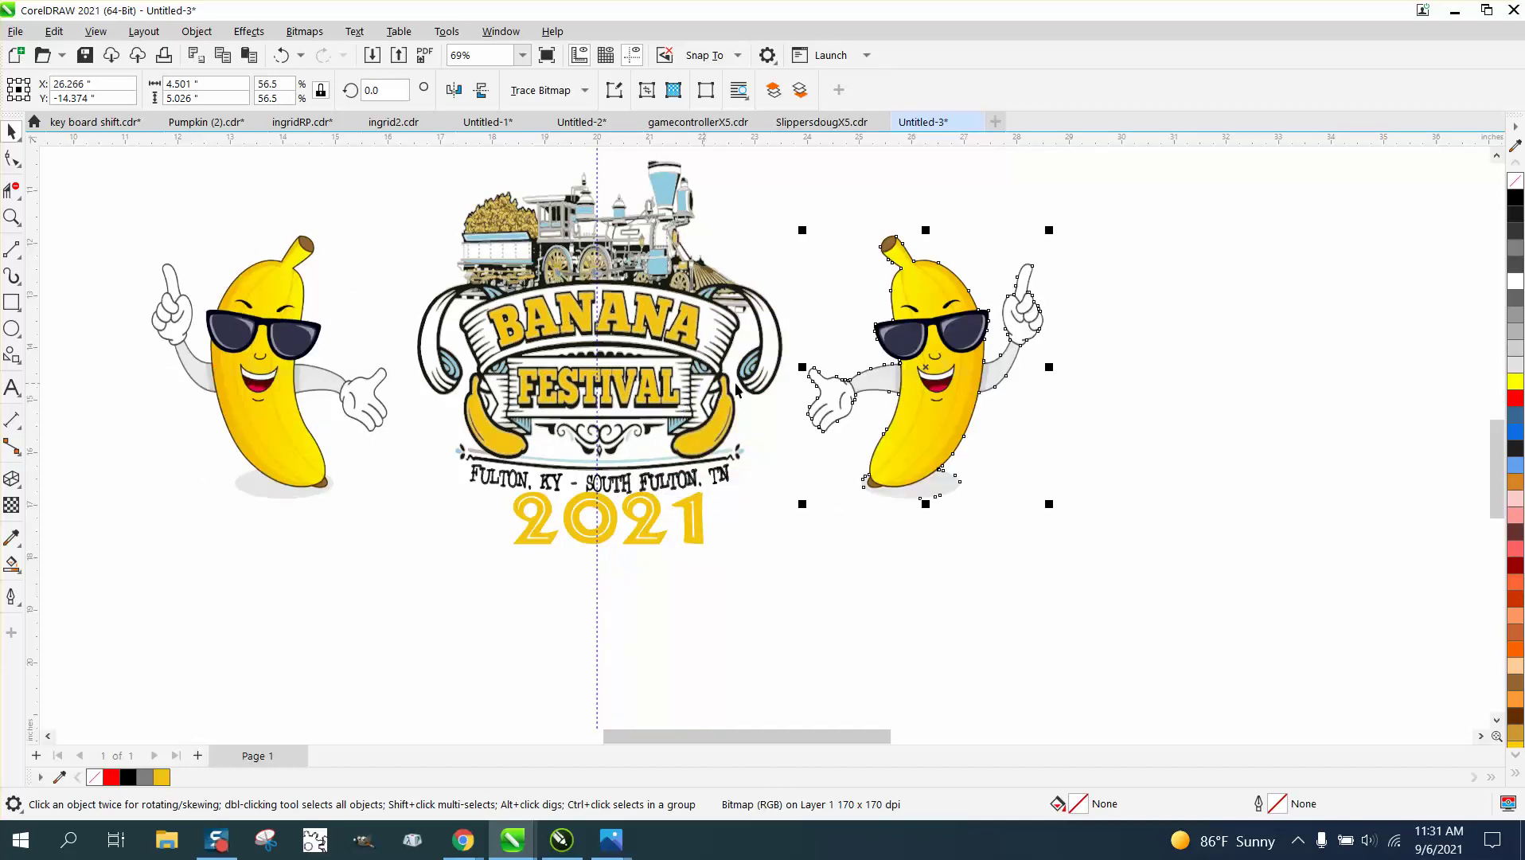
- Set the nudge distance to 0.25 inches and nudge both bananas a quarter inch toward the logo
{"action": "left_click", "coordinate": [817, 227]}
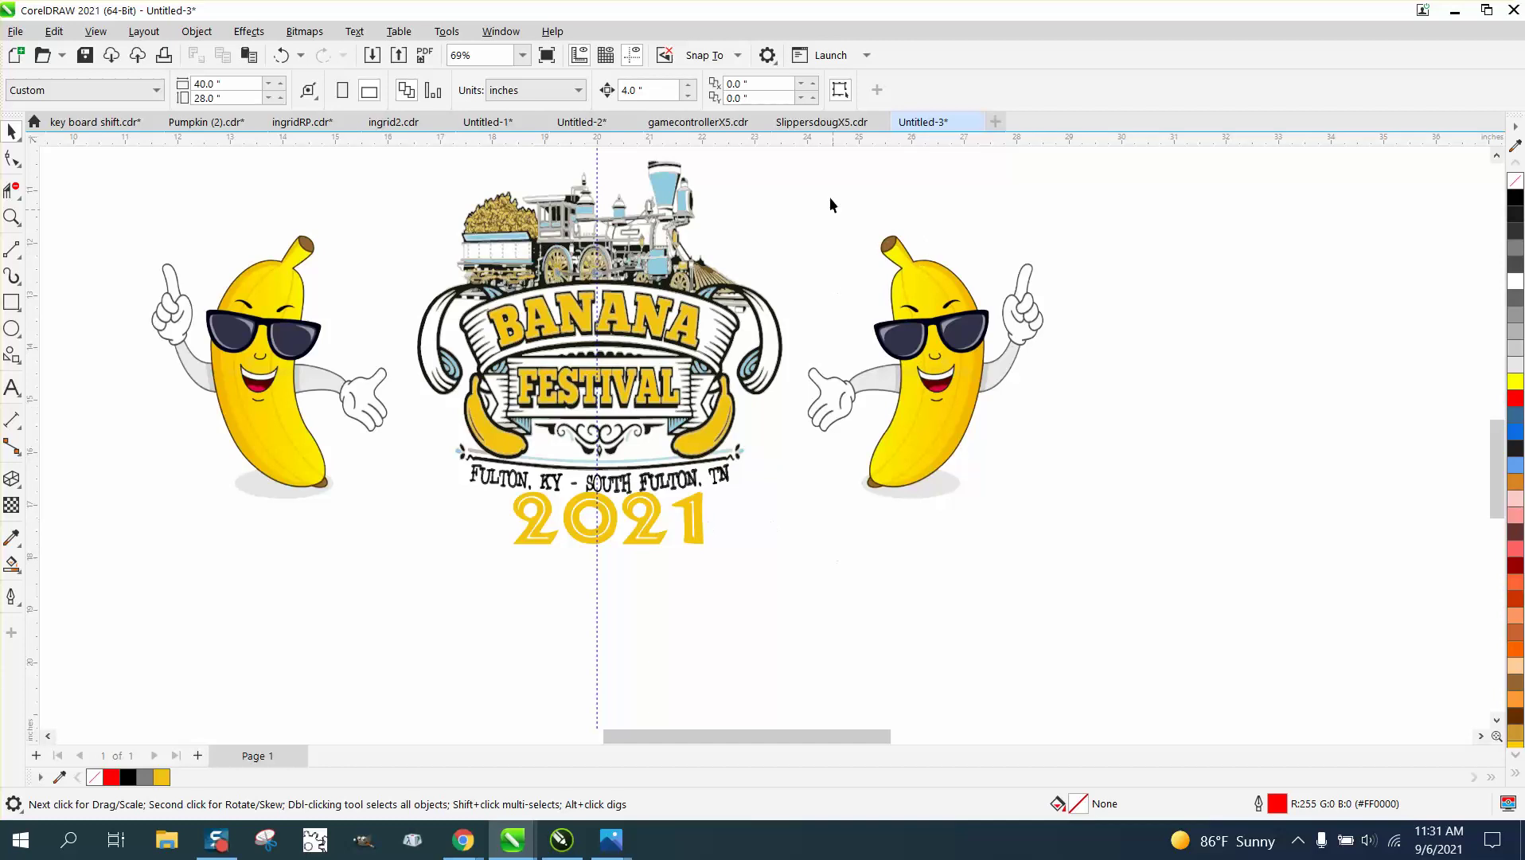
{"action": "left_click", "coordinate": [649, 90]}
{"action": "type", "text": ".2"}
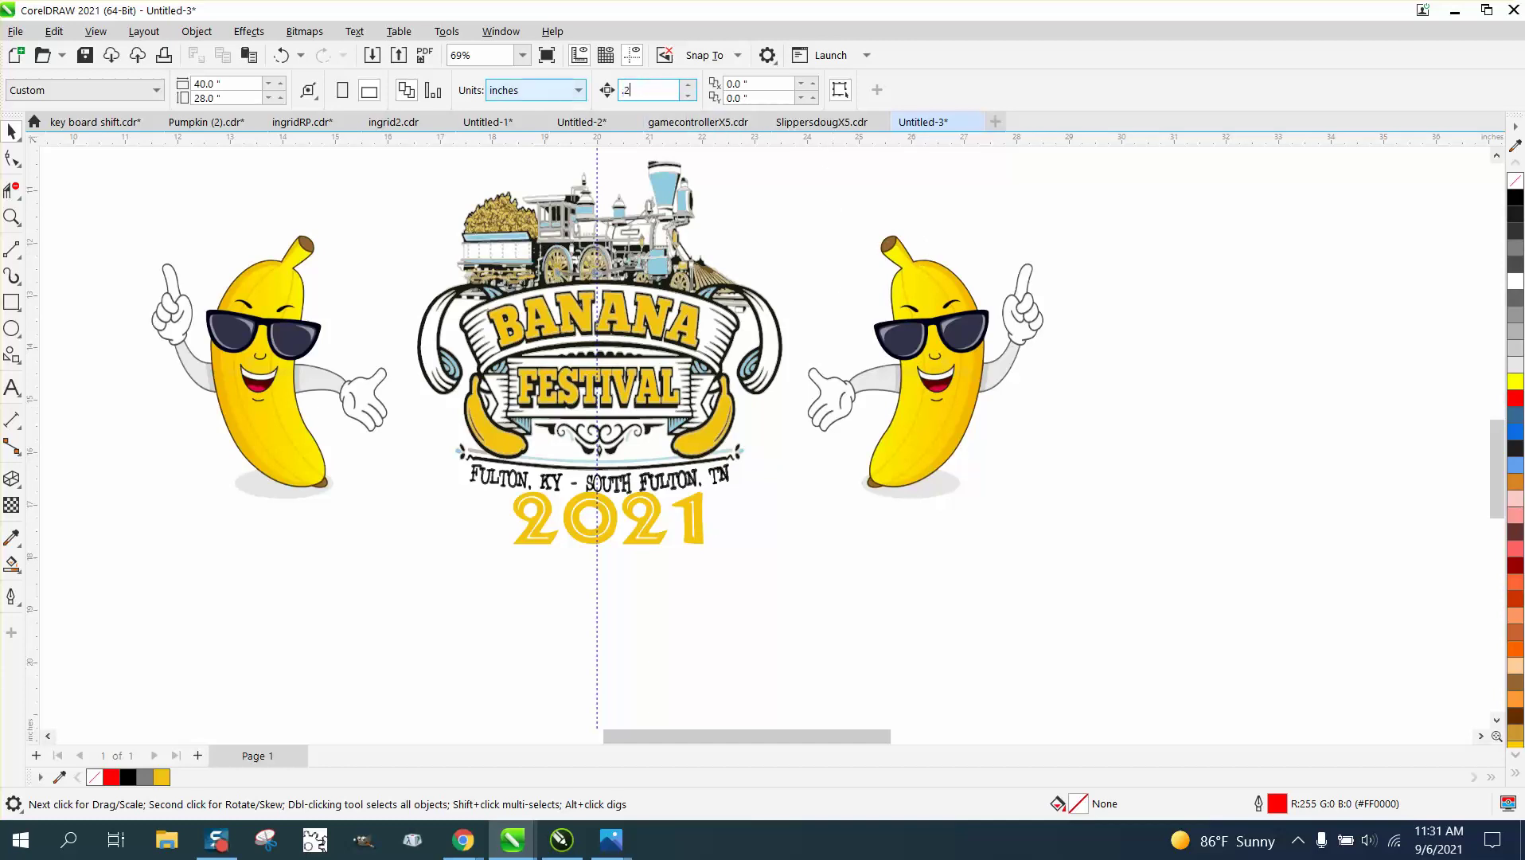
{"action": "type", "text": "5"}
{"action": "left_click", "coordinate": [953, 318]}
{"action": "key", "text": "Left"}
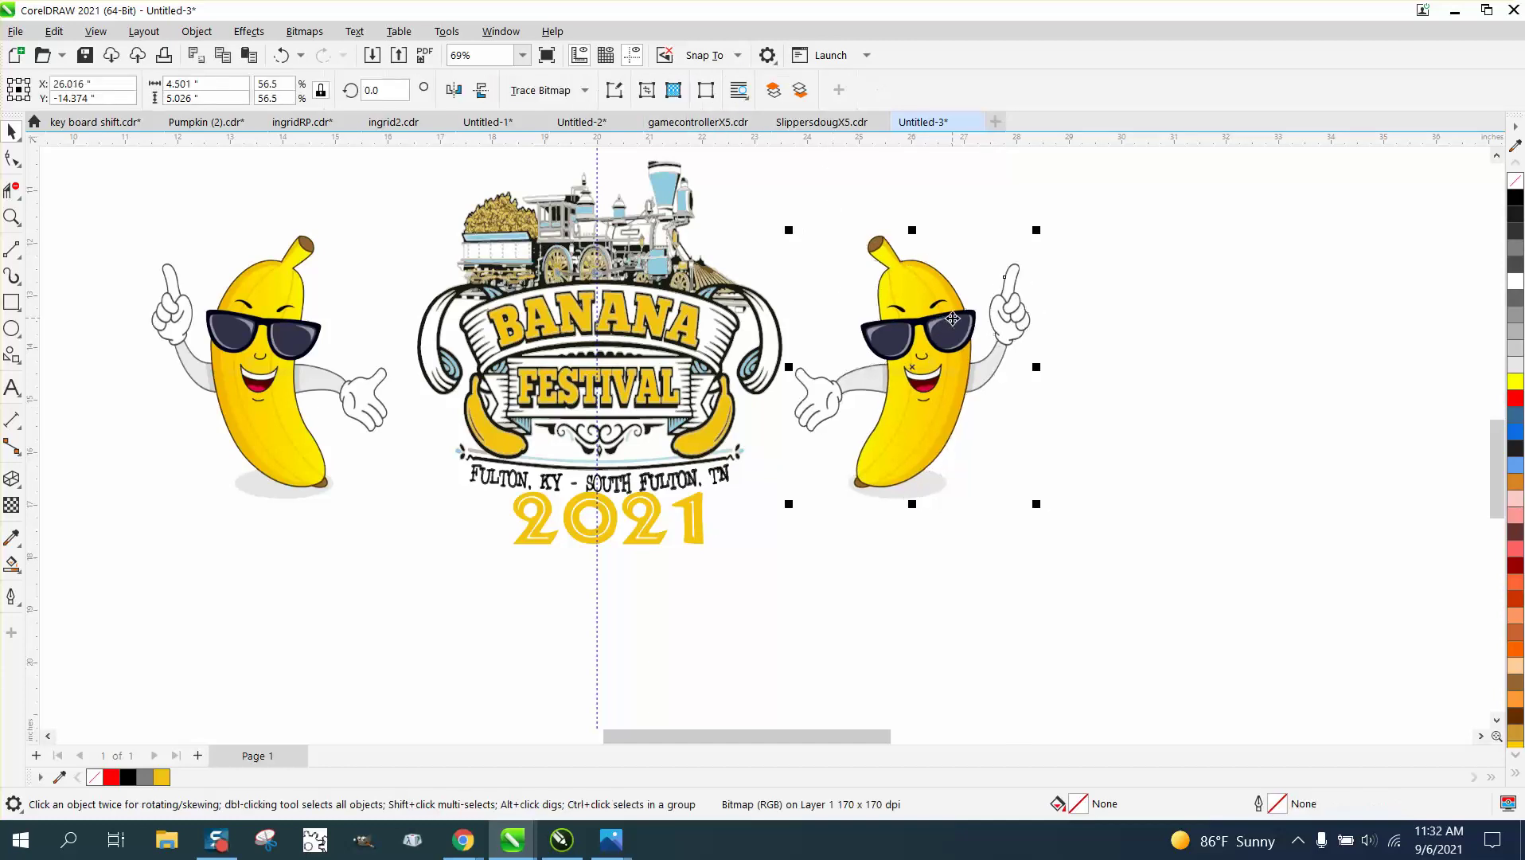
{"action": "left_click", "coordinate": [247, 367]}
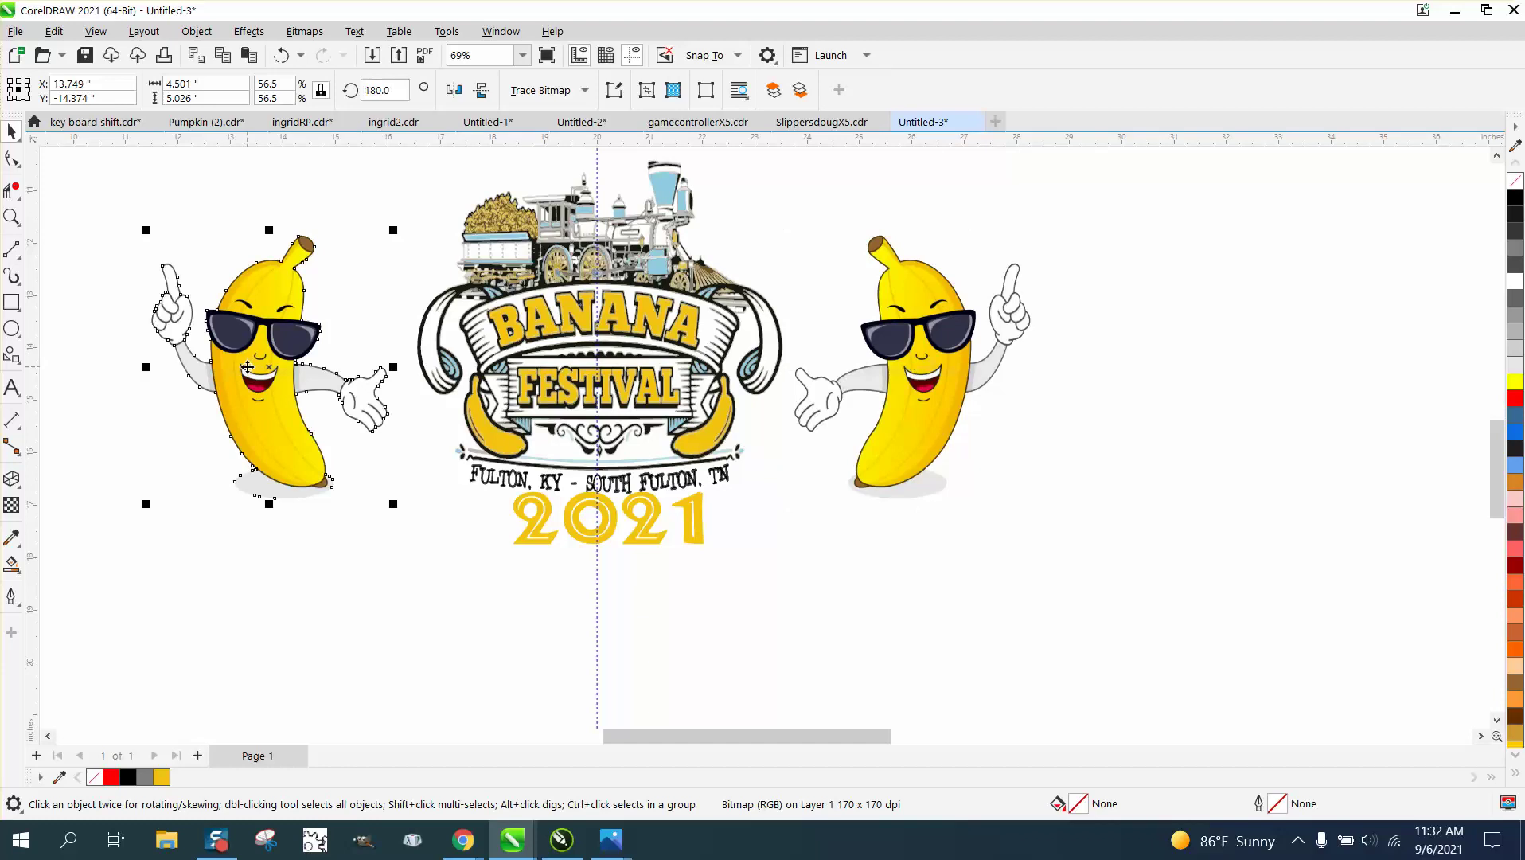
{"action": "key", "text": "Right"}
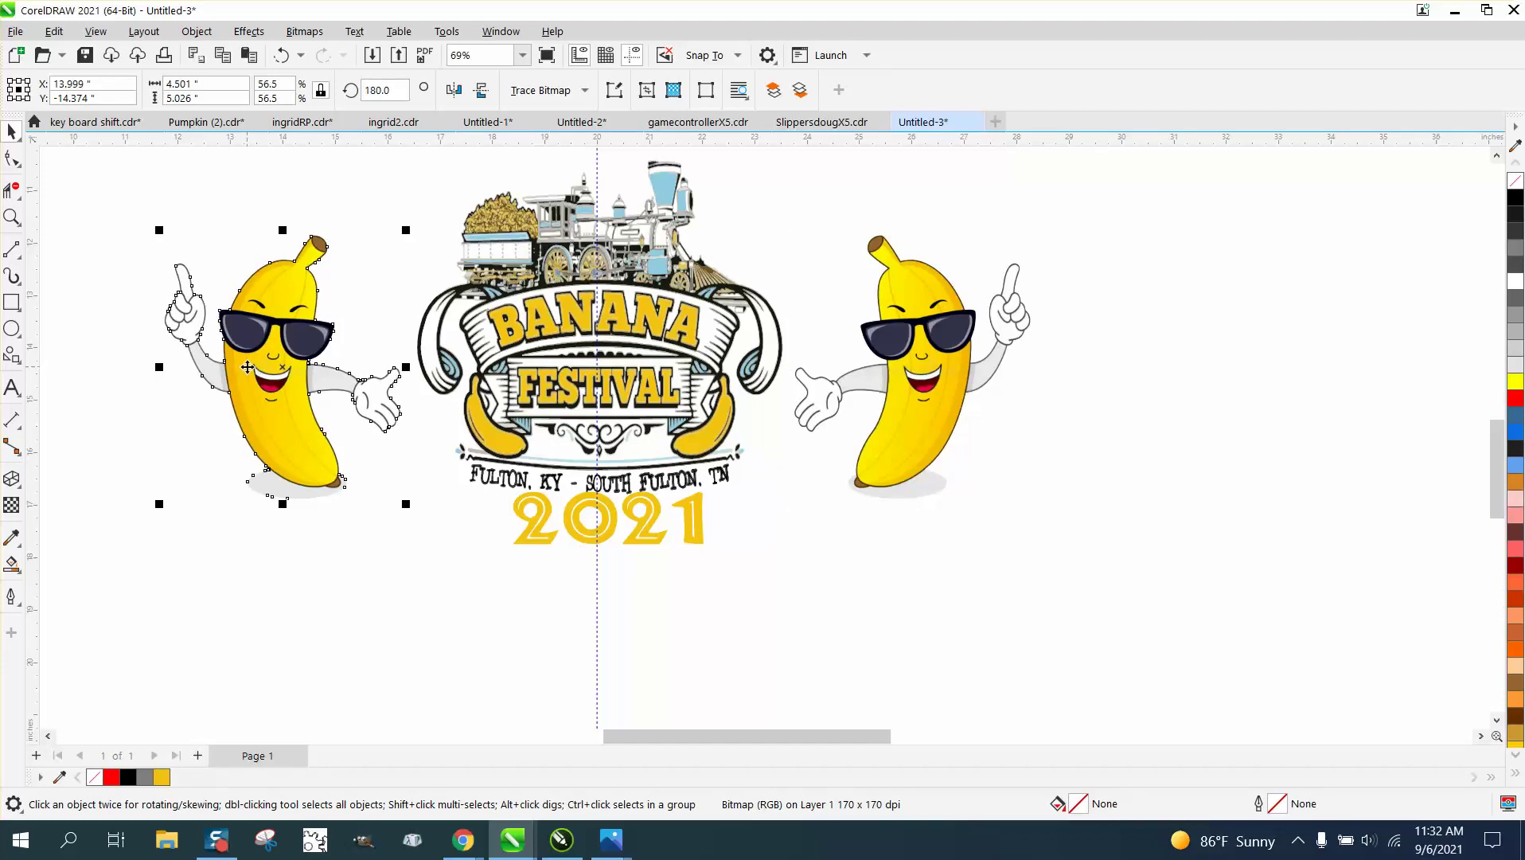
{"action": "scroll", "coordinate": [242, 395], "scroll_direction": "down", "scroll_amount": 2}
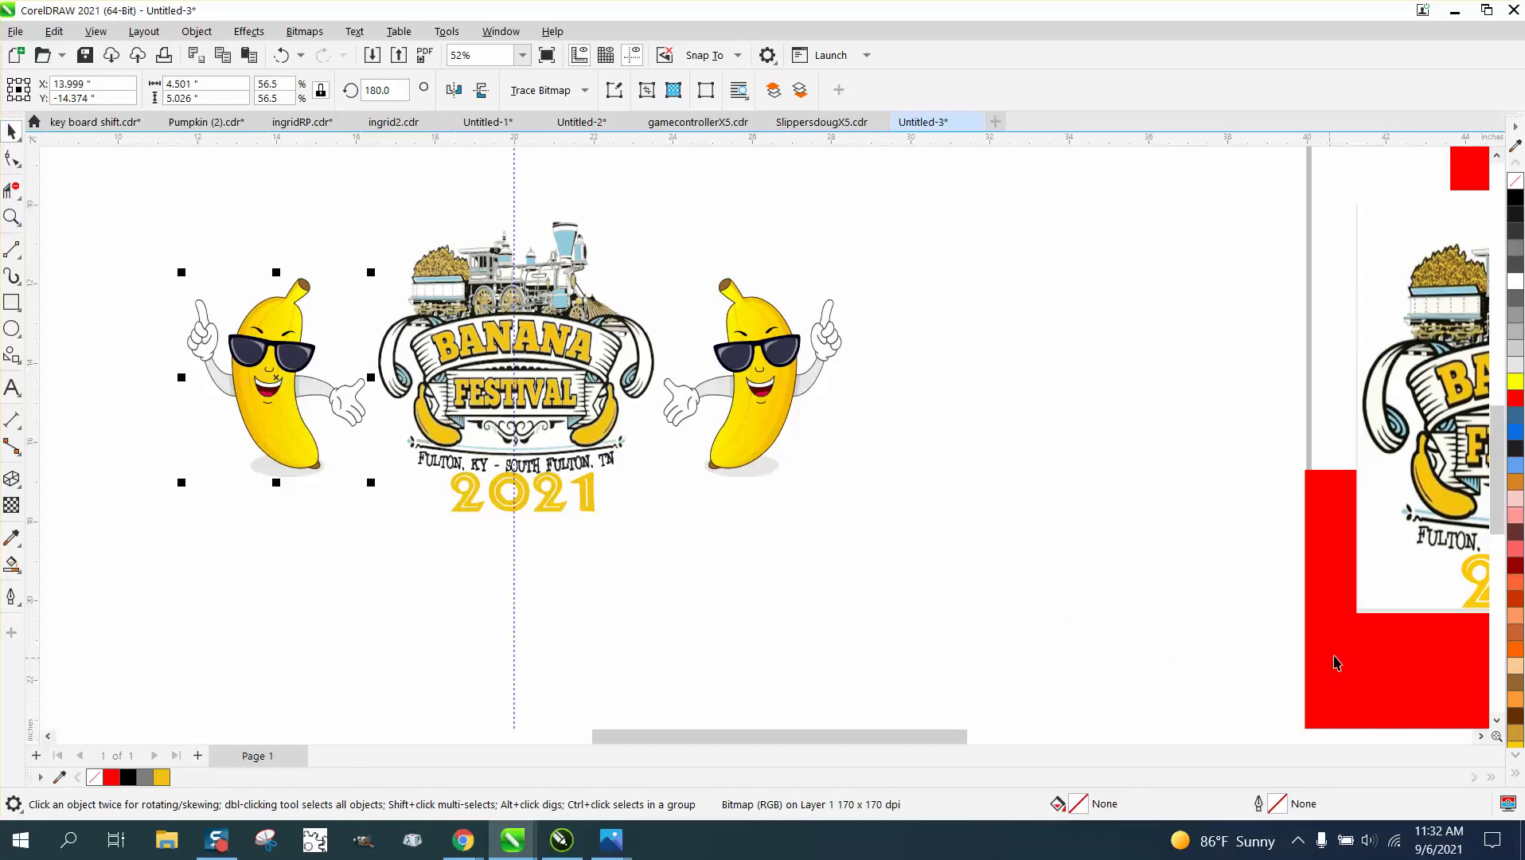
- Drag the red rectangle behind the logo and both bananas, then zoom in and out to inspect it
{"action": "left_click_drag", "start_coordinate": [1336, 662], "coordinate": [199, 309]}
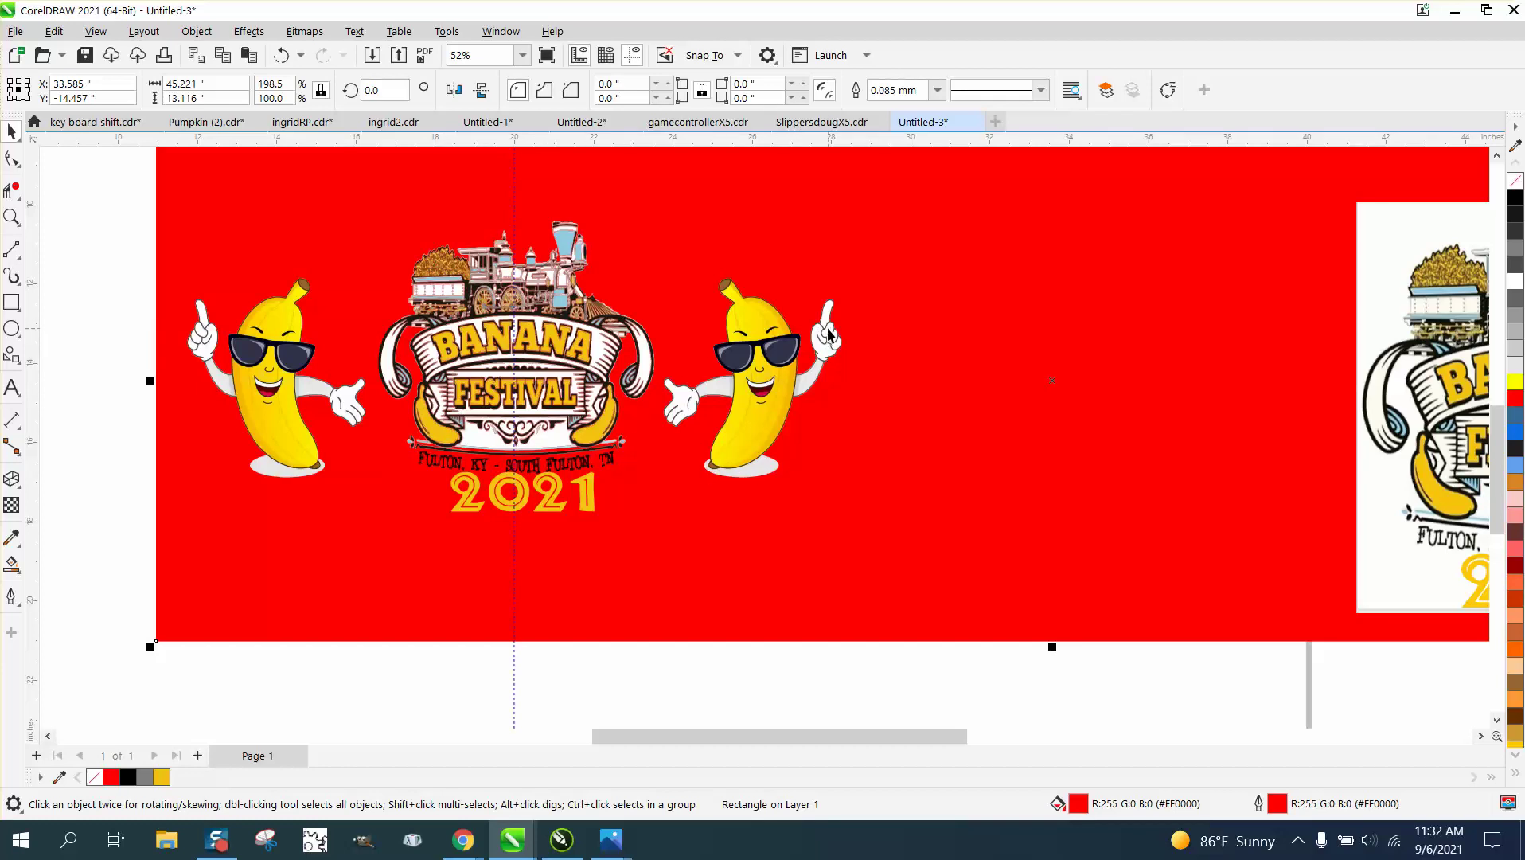
{"action": "left_click", "coordinate": [12, 216]}
{"action": "left_click_drag", "start_coordinate": [422, 238], "coordinate": [578, 344]}
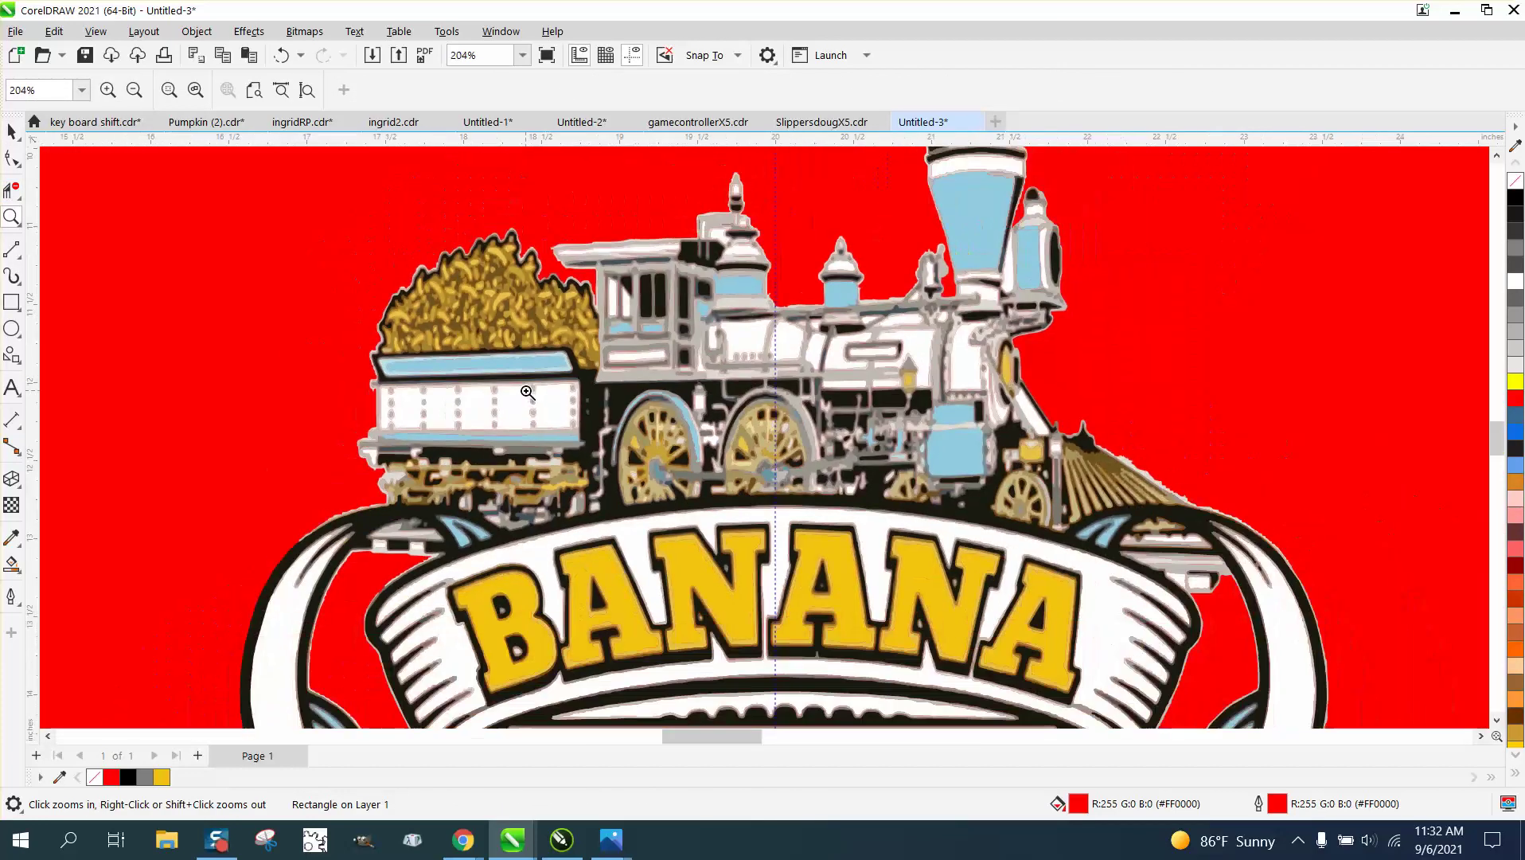
{"action": "right_click", "coordinate": [527, 392]}
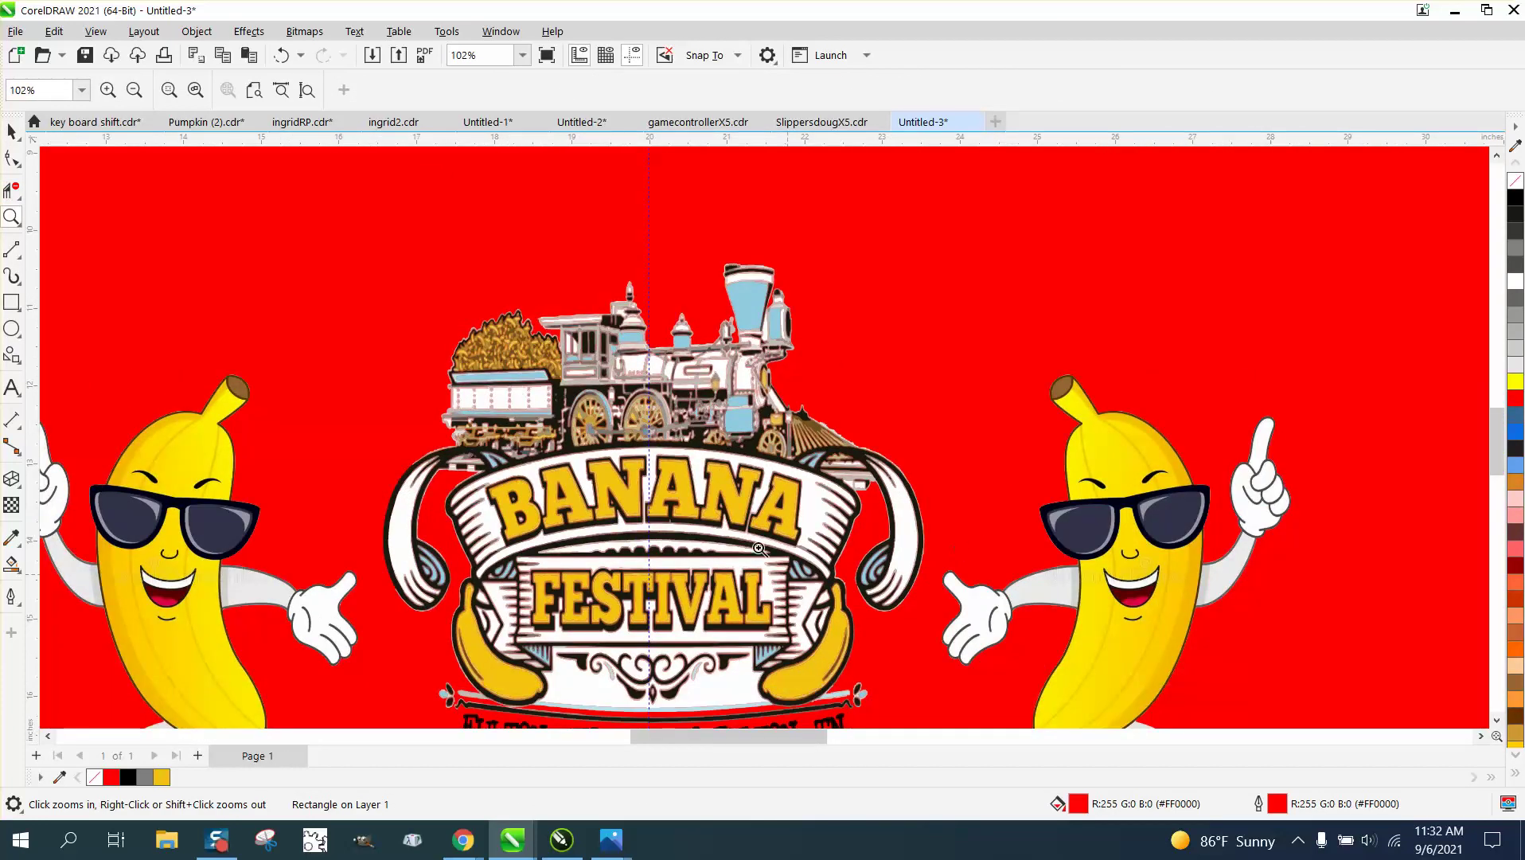
{"action": "right_click", "coordinate": [724, 524]}
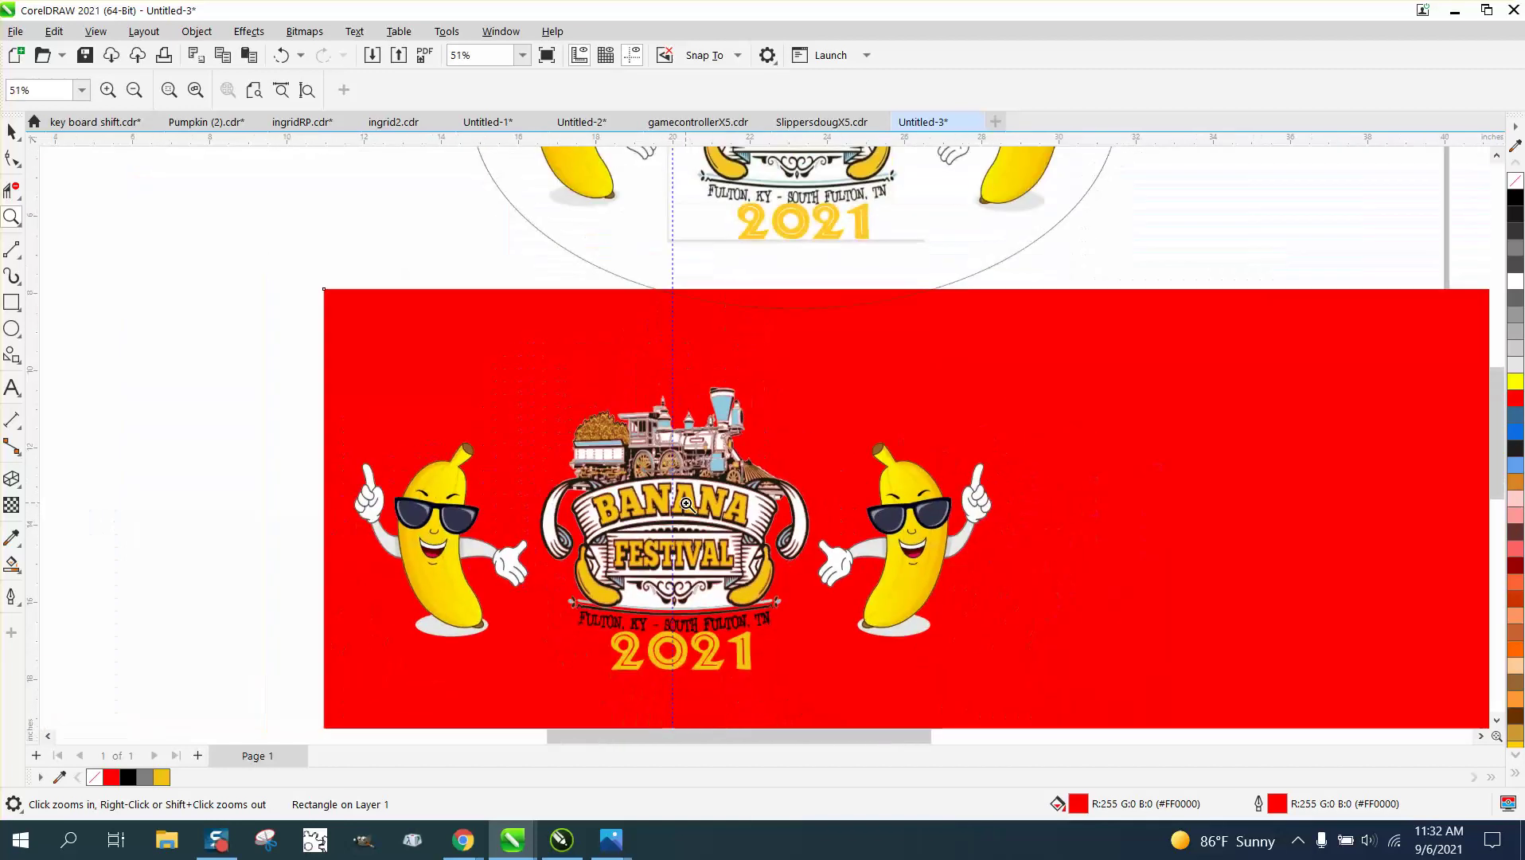
{"action": "scroll", "coordinate": [686, 503], "scroll_direction": "down", "scroll_amount": 1}
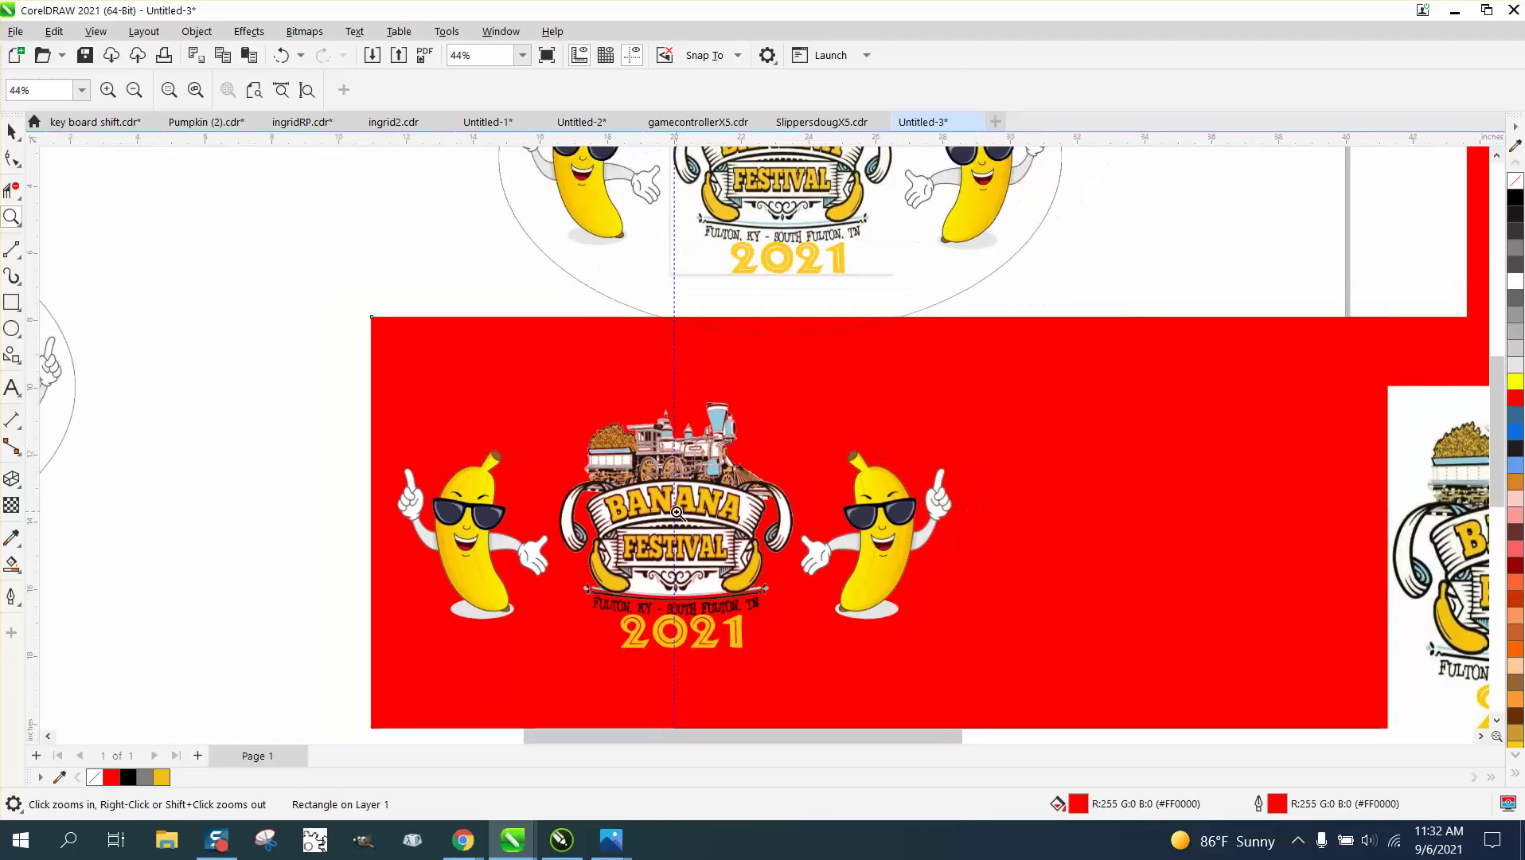